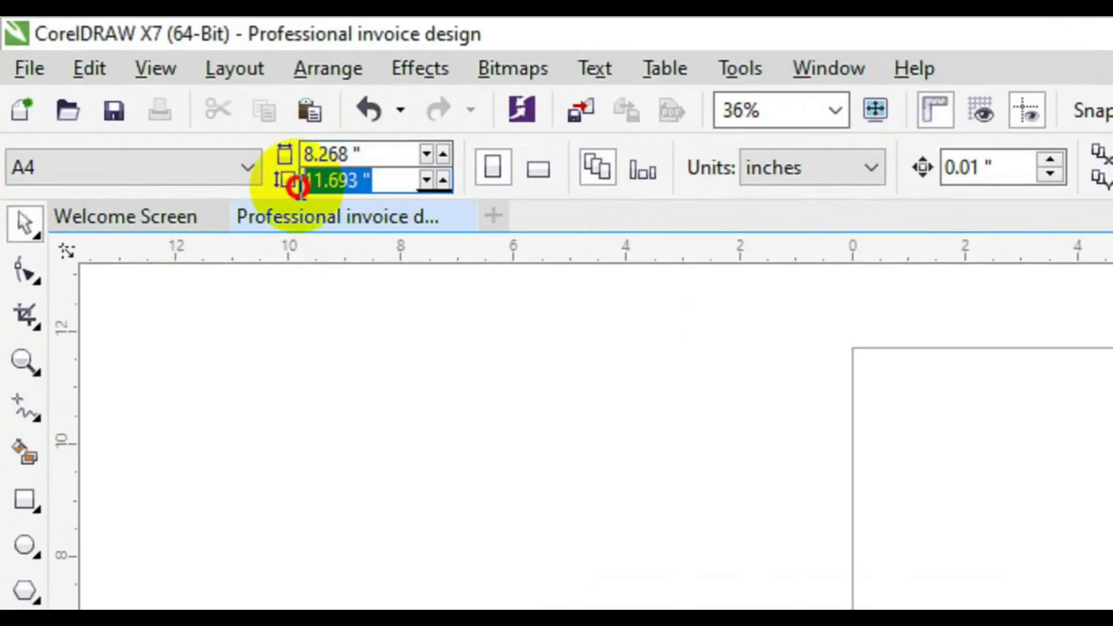
Keep the units in inches and add an 8.268 × 11.693 in rectangle matching the A4 page.
click(863, 174)
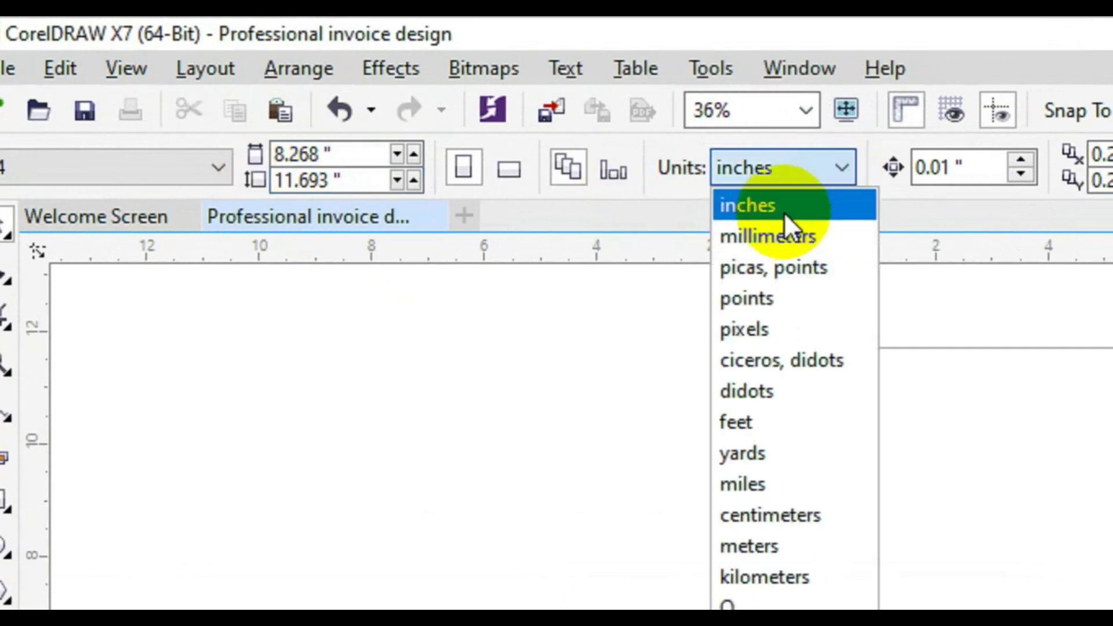
click(784, 209)
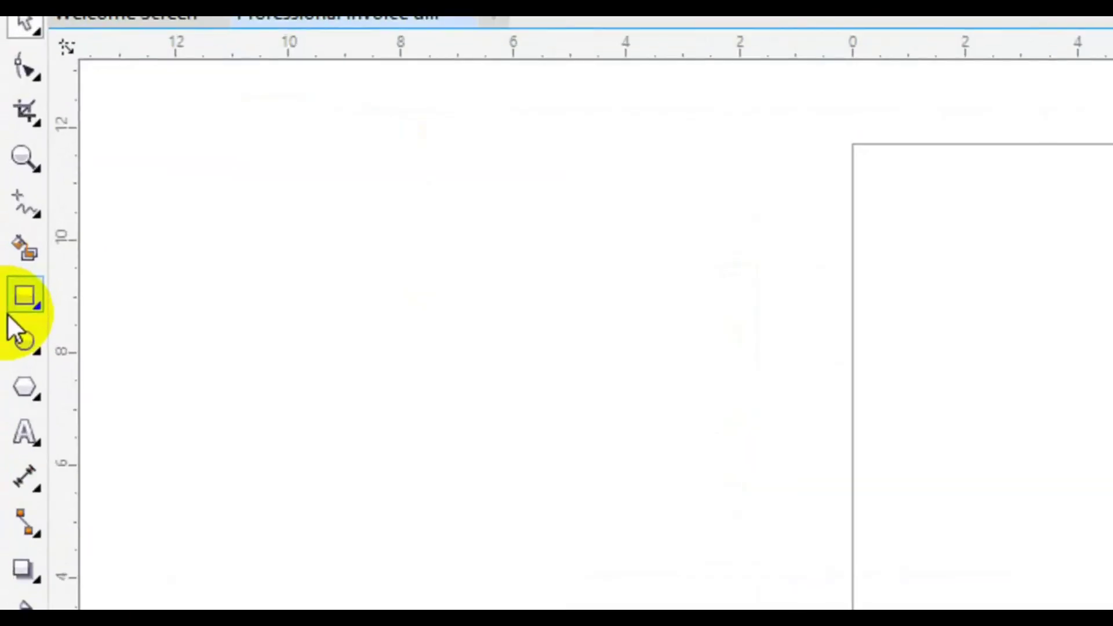
double_click(8, 312)
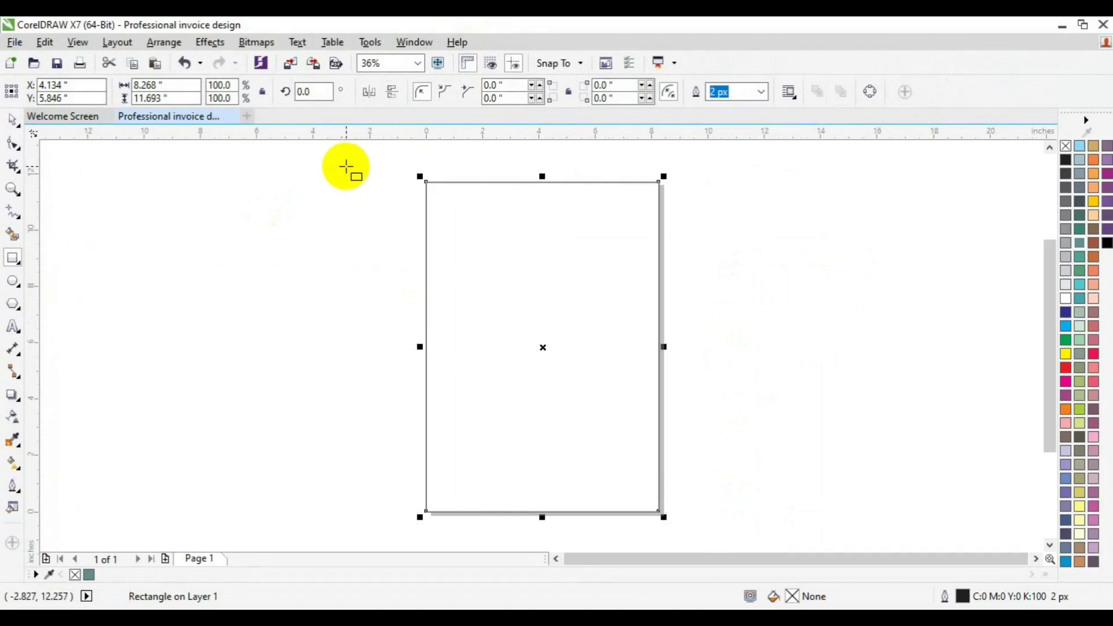
Draw a 12.619-inch horizontal line with the Pen tool, redrawing it after a first attempt.
click(13, 221)
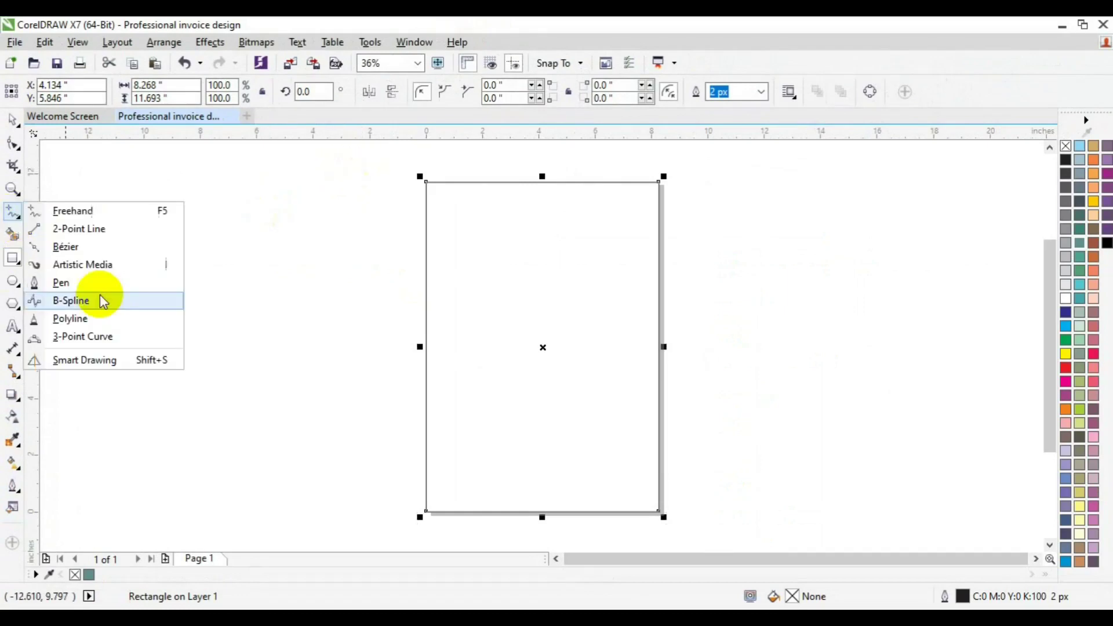
click(99, 283)
click(272, 259)
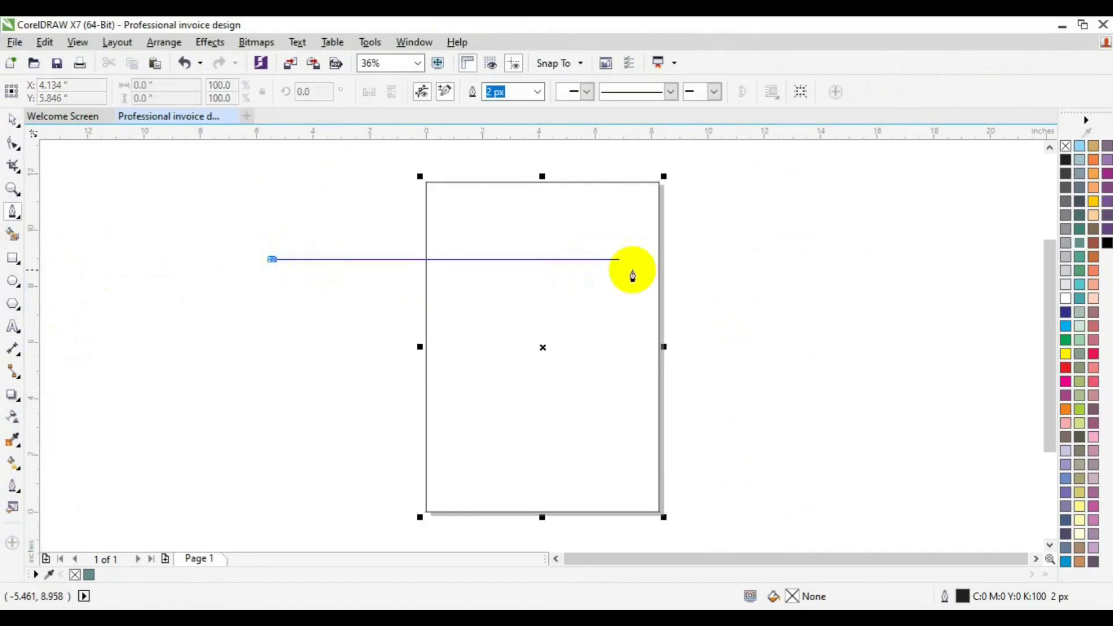
double_click(684, 259)
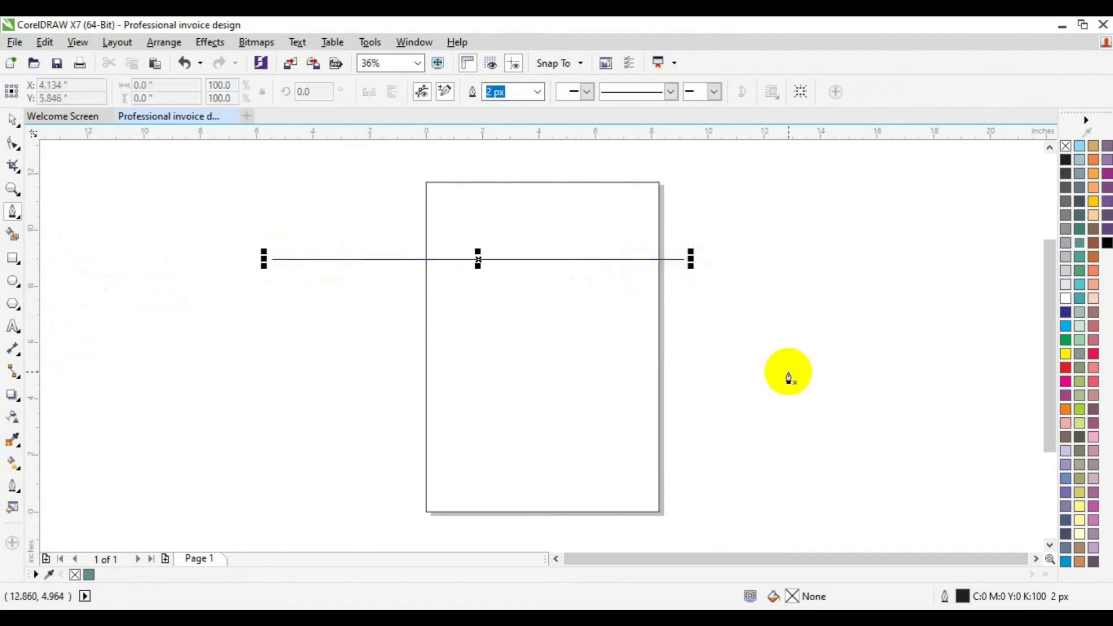
key(space)
click(601, 261)
key(Delete)
click(12, 212)
click(172, 240)
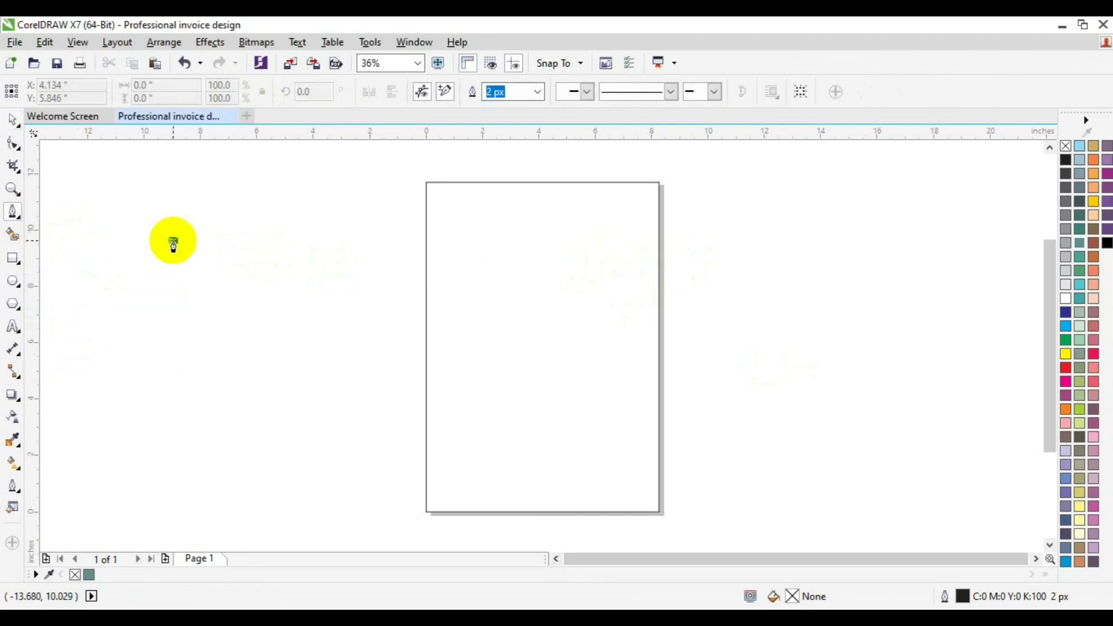
double_click(529, 241)
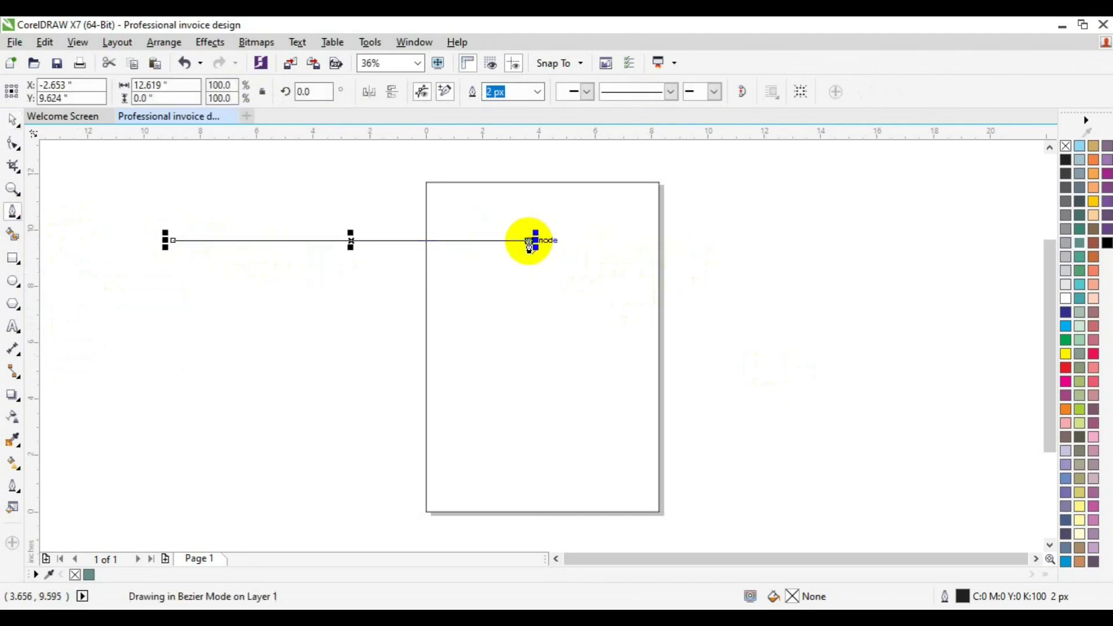
key(space)
Centre the line and the page rectangle together on the page.
click(577, 329)
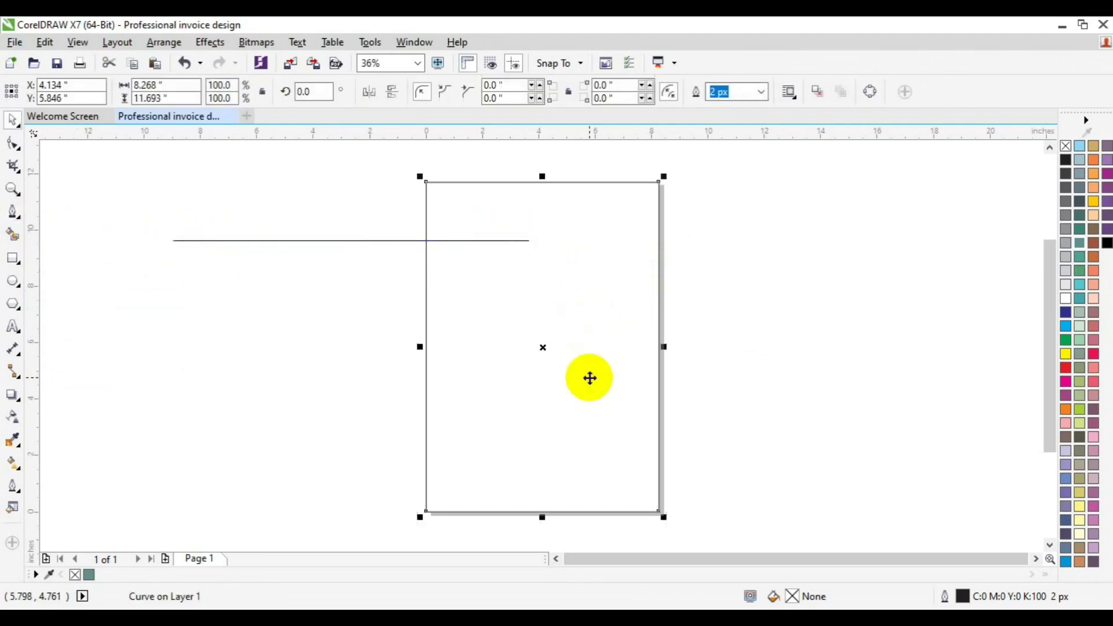
key(c)
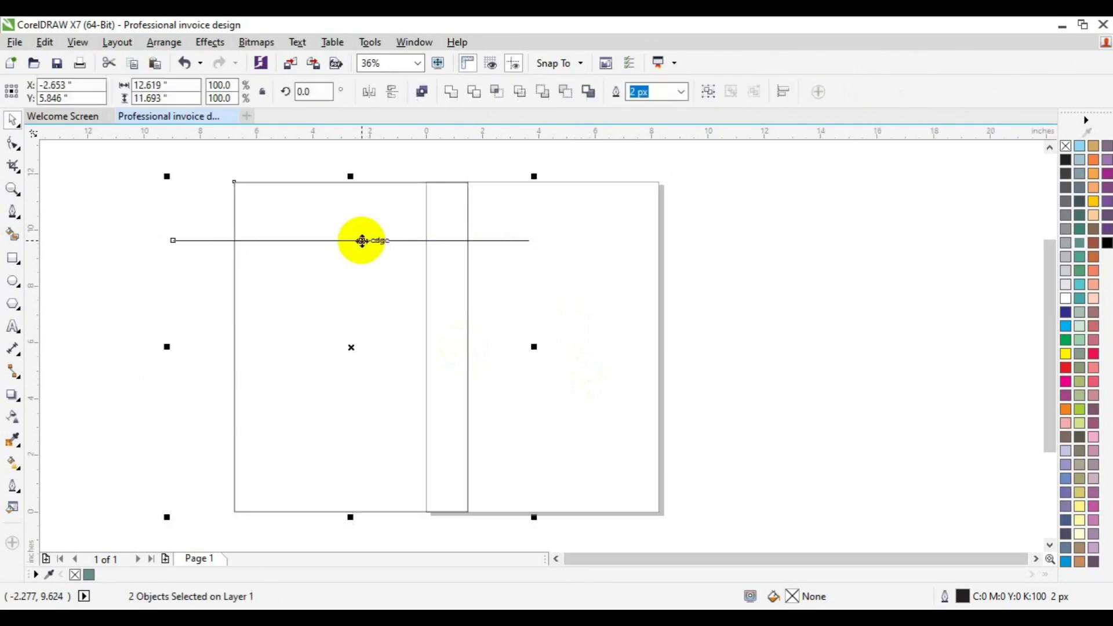
key(p)
key(ctrl+g)
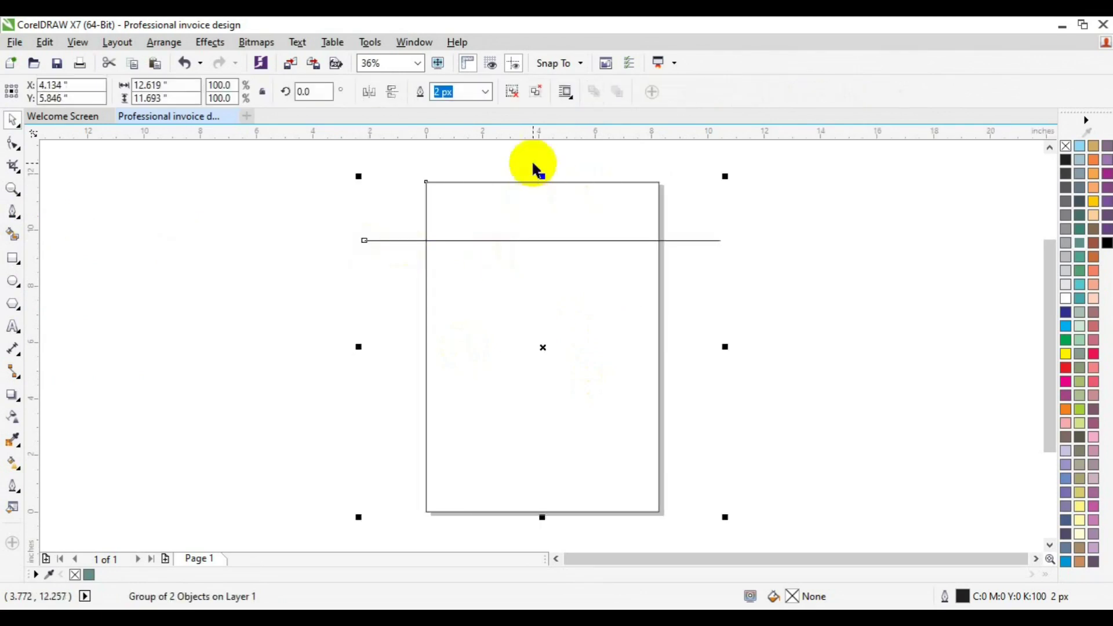
click(511, 93)
click(397, 238)
Nudge the line upward and draw a 5.074 × 0.709 in strip along the top-right edge.
key(F5)
key(Up)
key(Up)
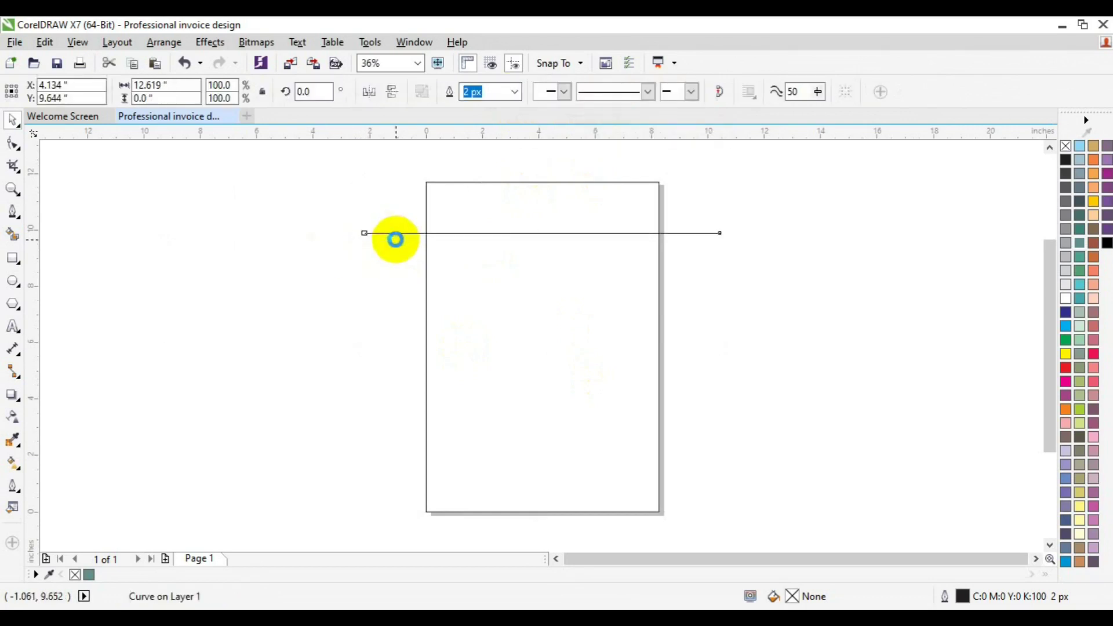
click(348, 246)
click(13, 258)
drag(516, 182, 659, 201)
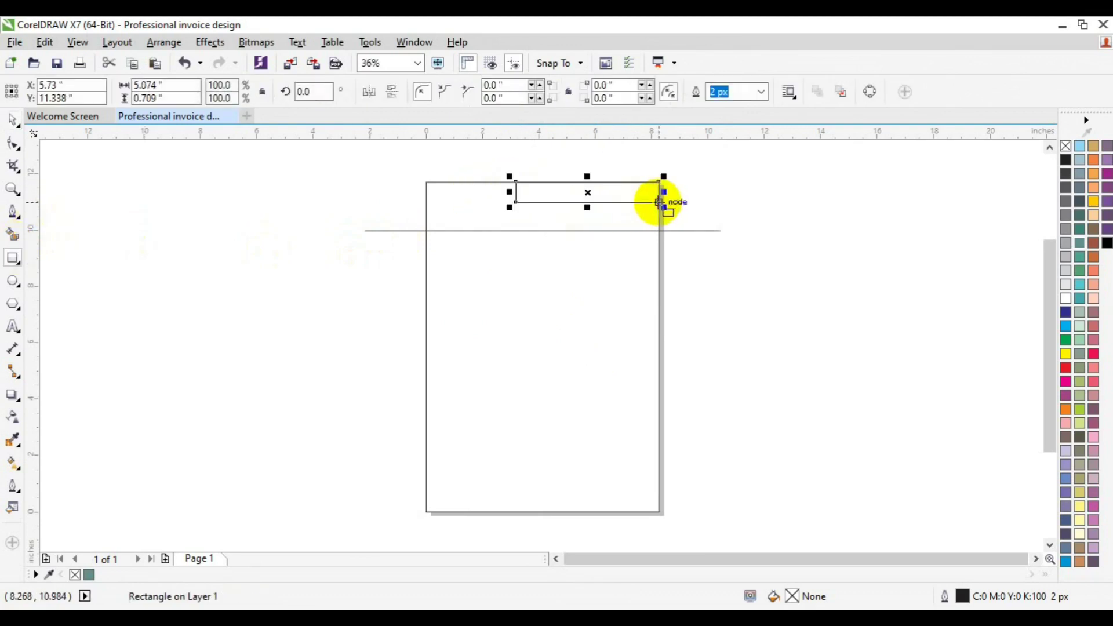
Draw a three-sided polygon and move it onto the top of the page.
click(14, 304)
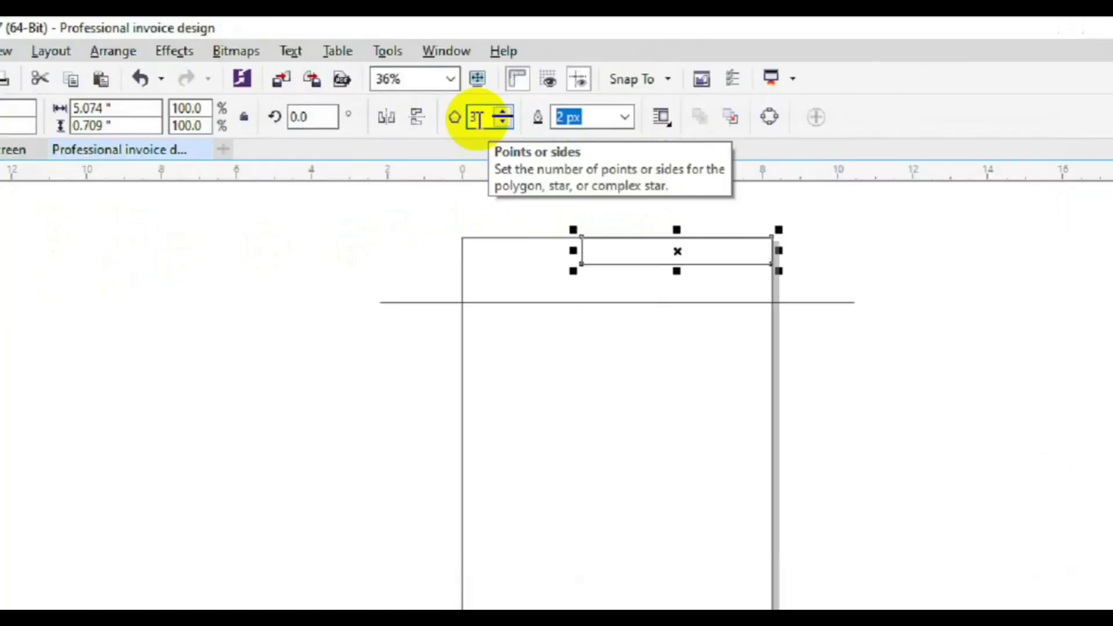
click(477, 117)
drag(255, 216, 297, 244)
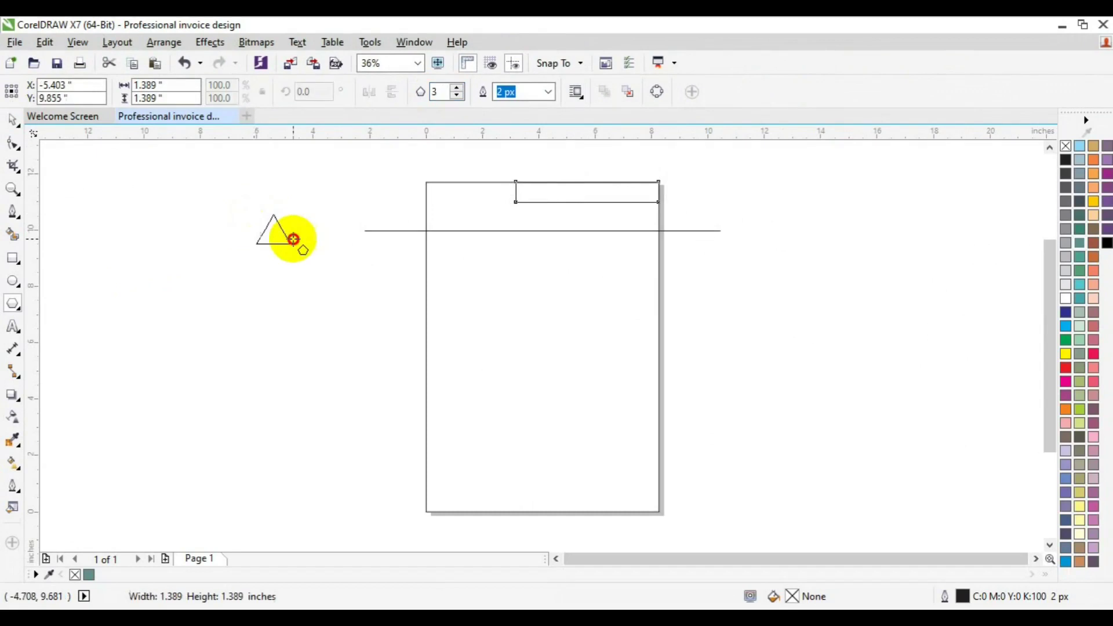
click(13, 189)
click(497, 206)
key(space)
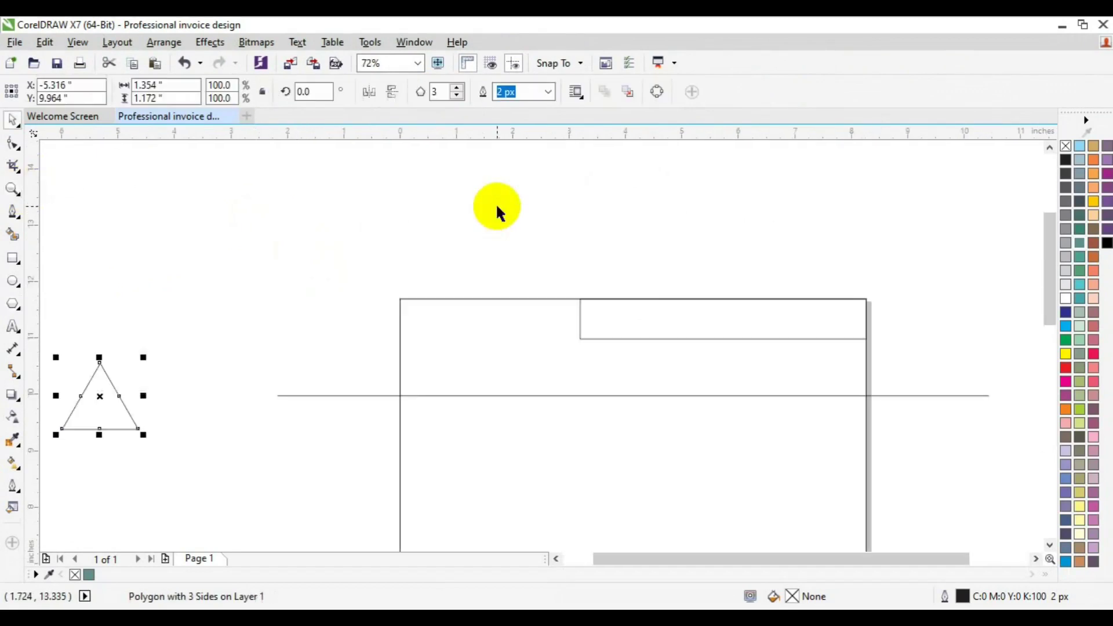
drag(107, 392, 496, 330)
Flip the triangle upside down, align it to the page top, and shrink it onto the strip's left end.
click(391, 93)
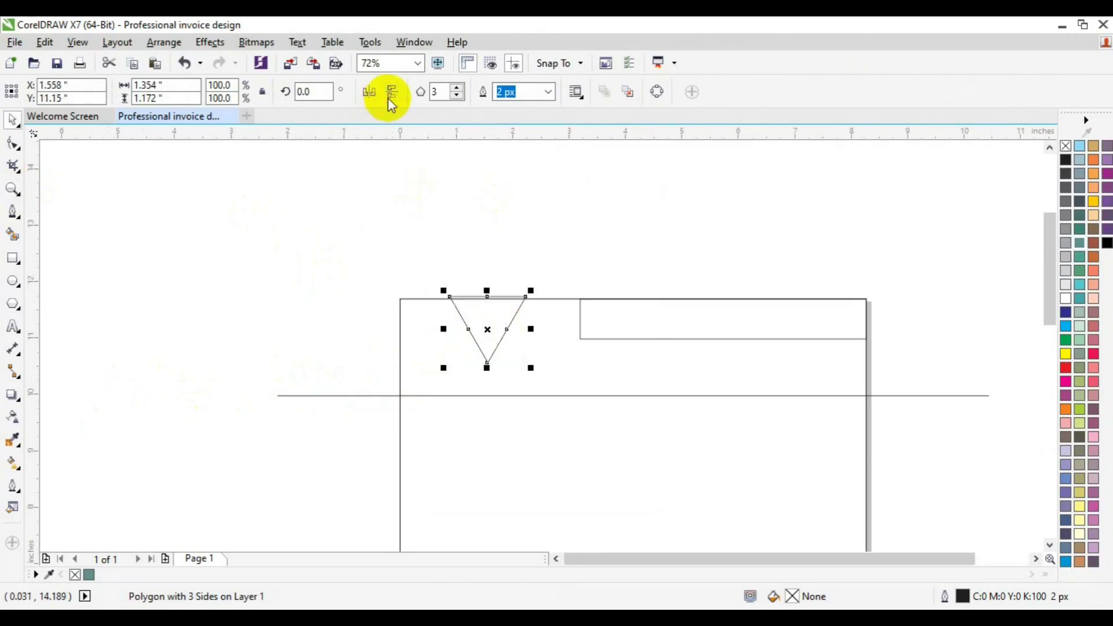
shift+click(526, 333)
key(t)
click(339, 325)
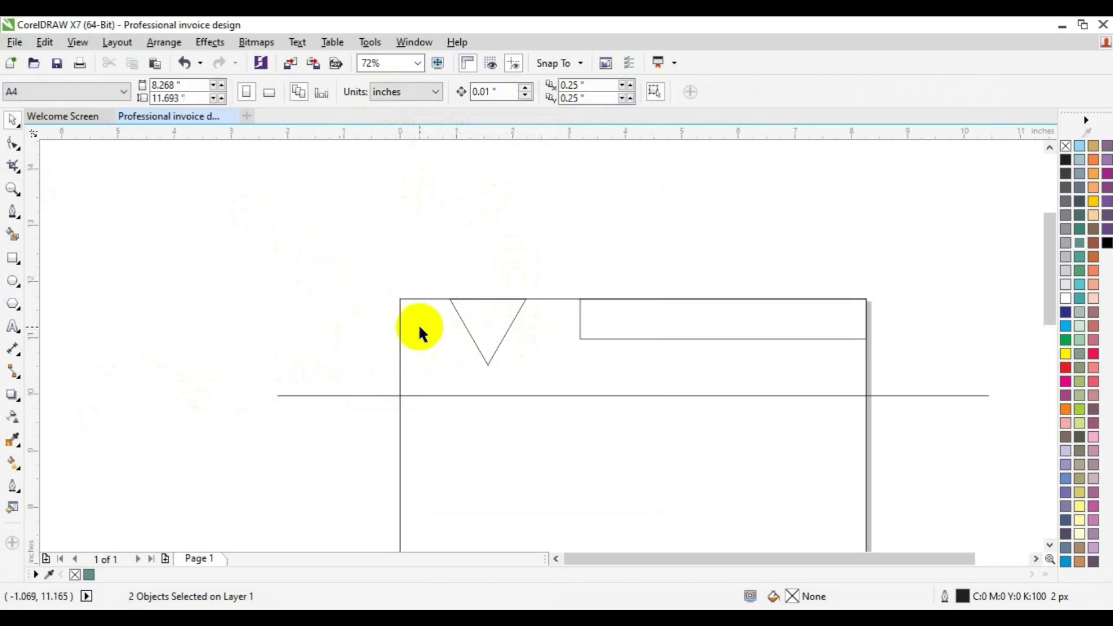
click(475, 329)
drag(531, 371, 602, 321)
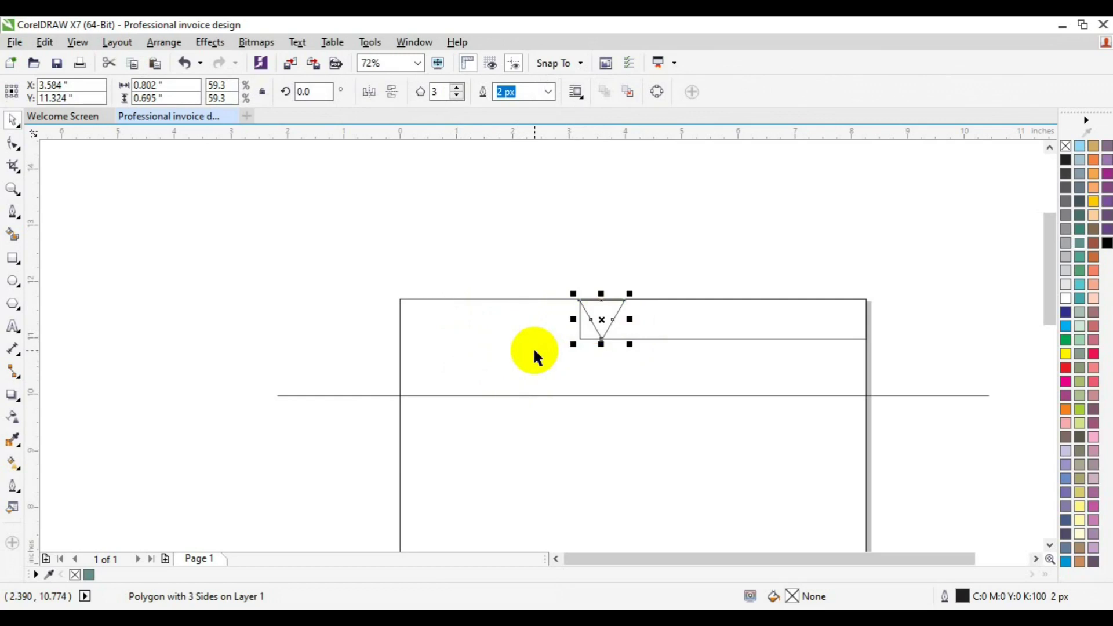
click(650, 329)
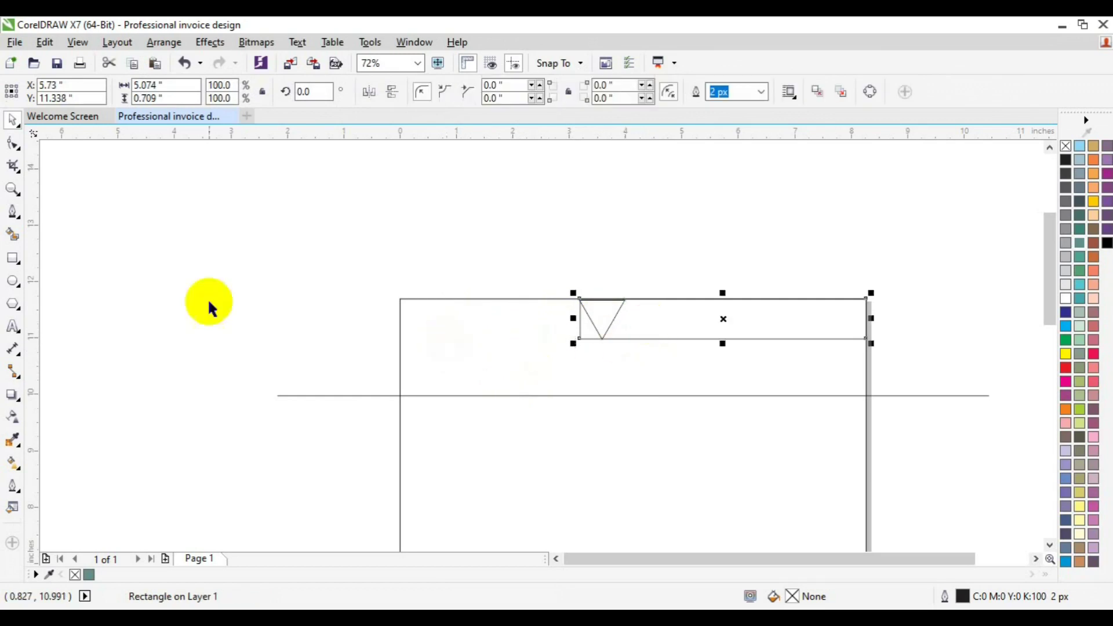
Convert the top strip to curves and move its left nodes to slant along the triangle.
right_click(722, 325)
click(771, 239)
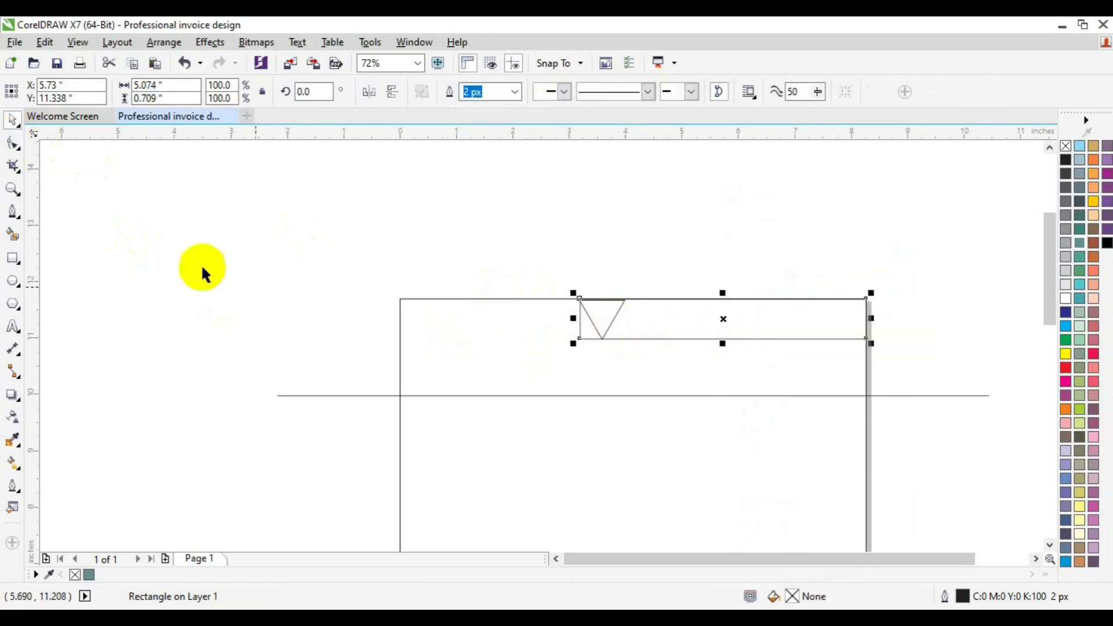
click(13, 143)
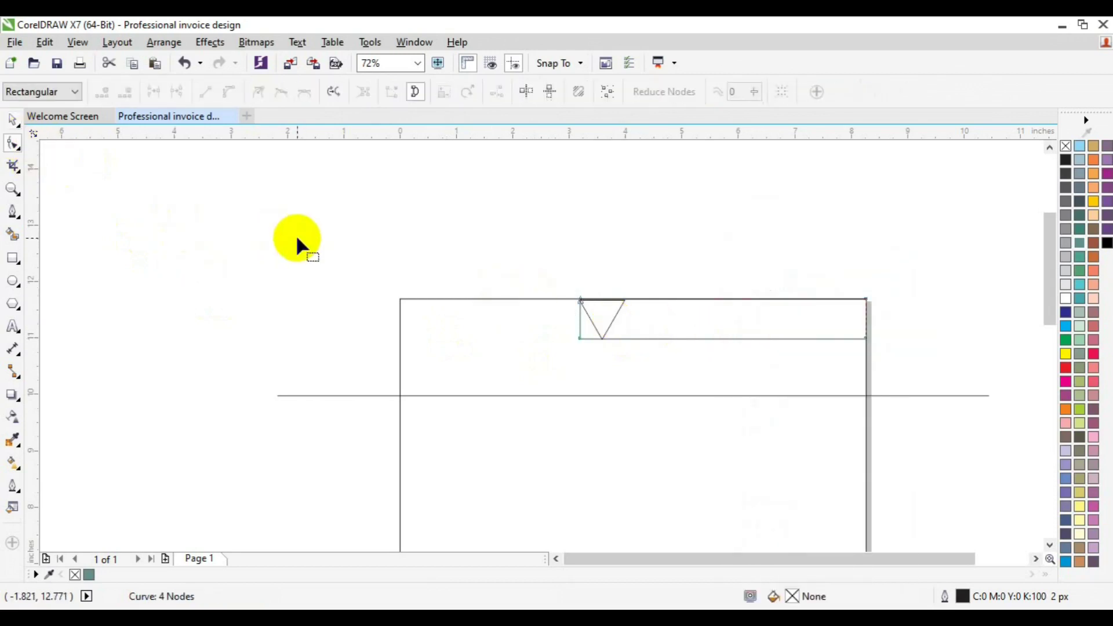
drag(502, 300, 604, 350)
key(space)
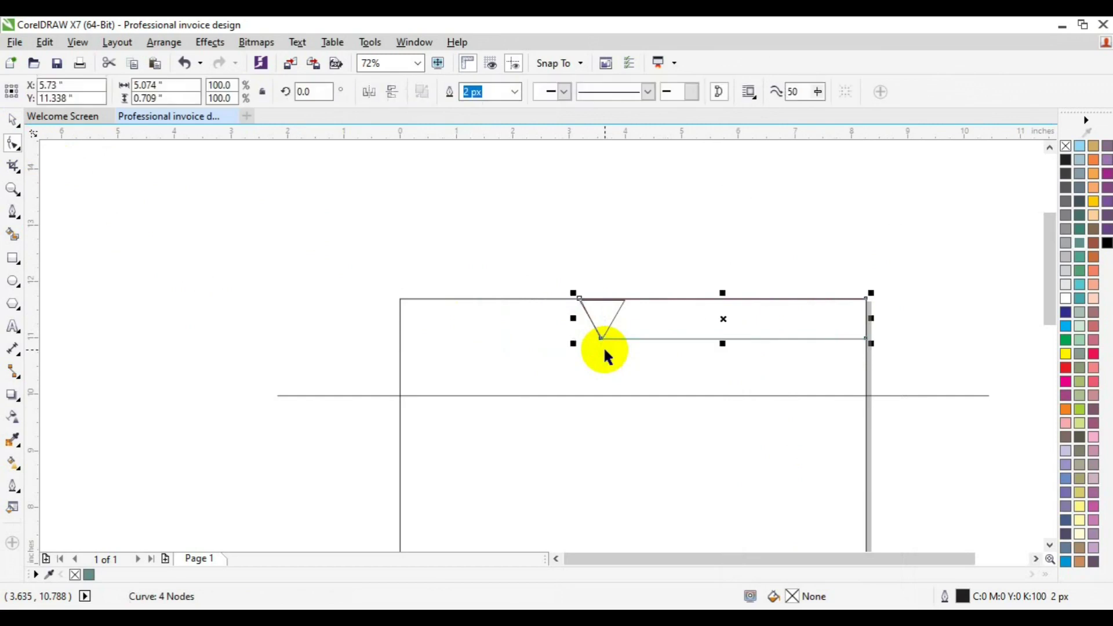
click(640, 265)
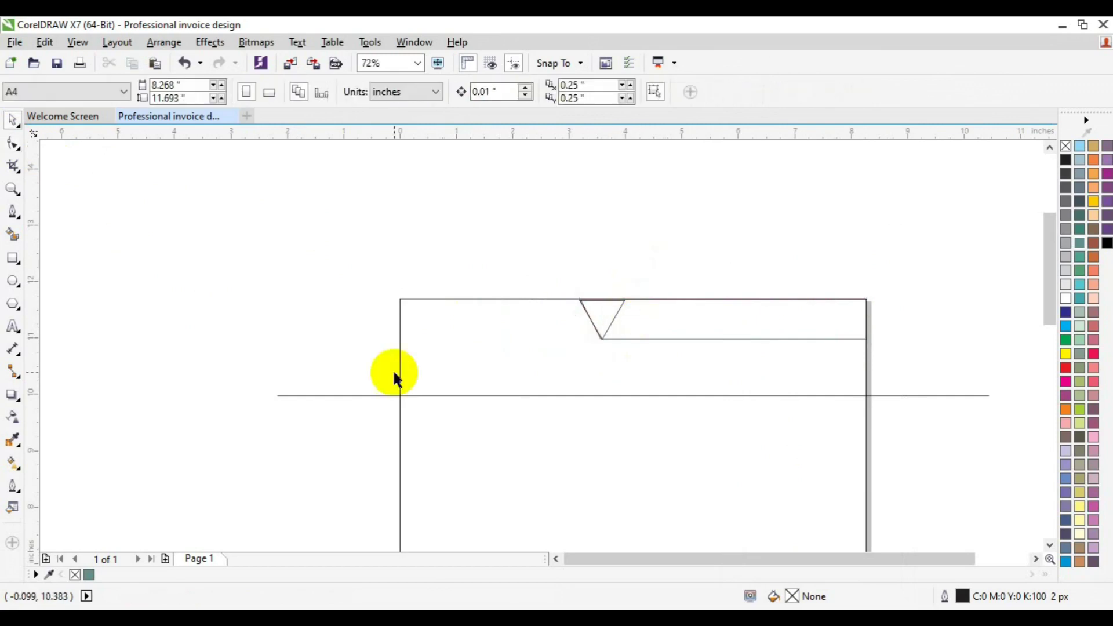
Nudge the triangle left and right-align it with the reshaped strip.
click(597, 316)
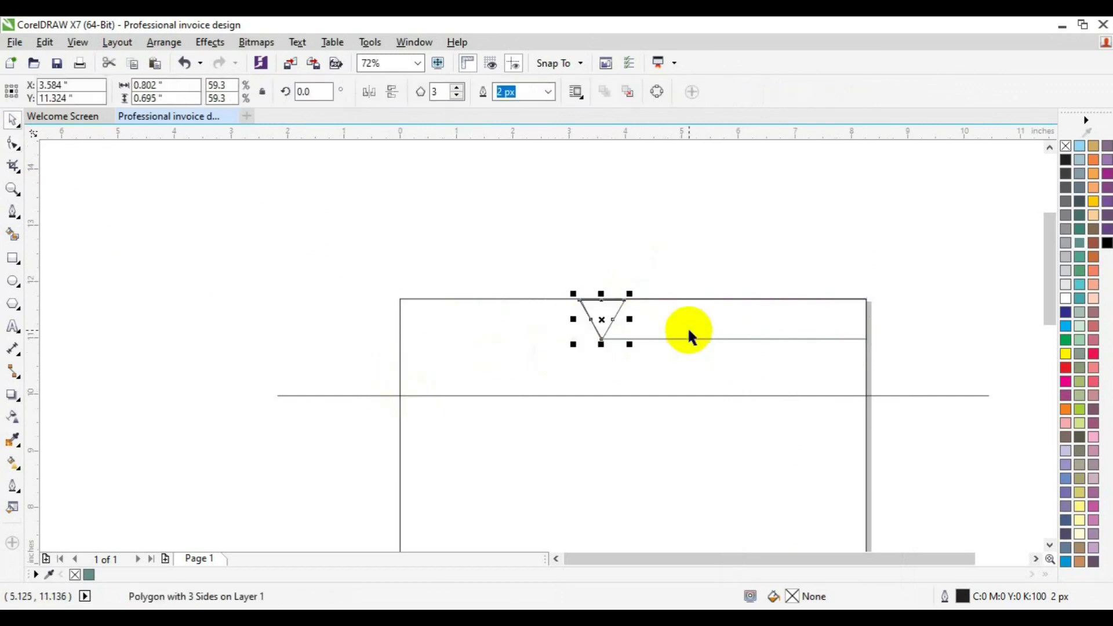
shift+click(689, 332)
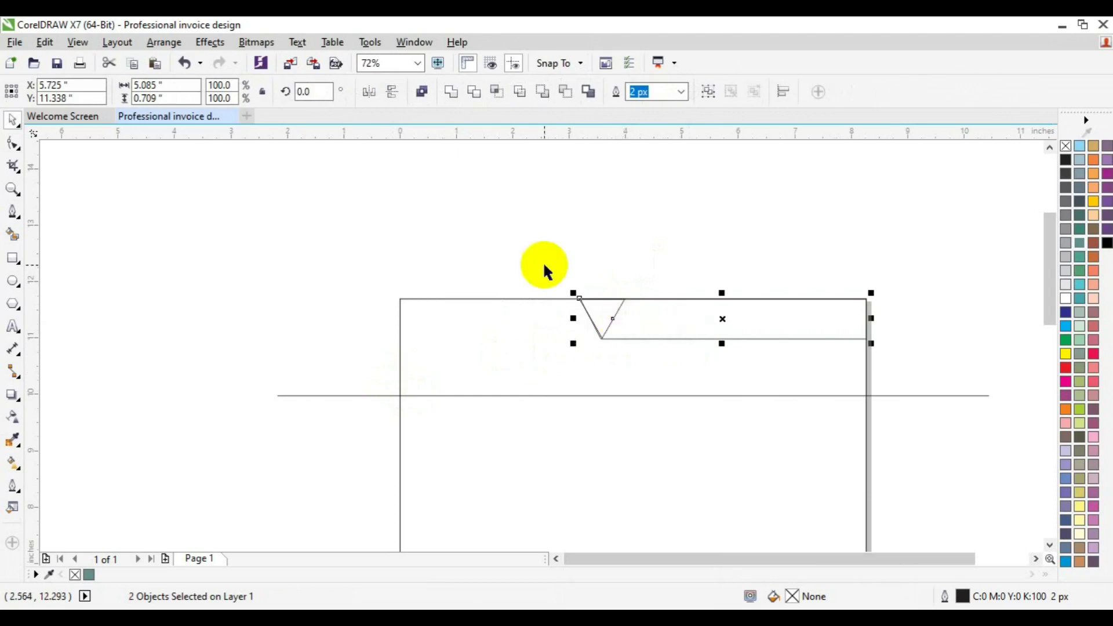
click(423, 283)
click(606, 316)
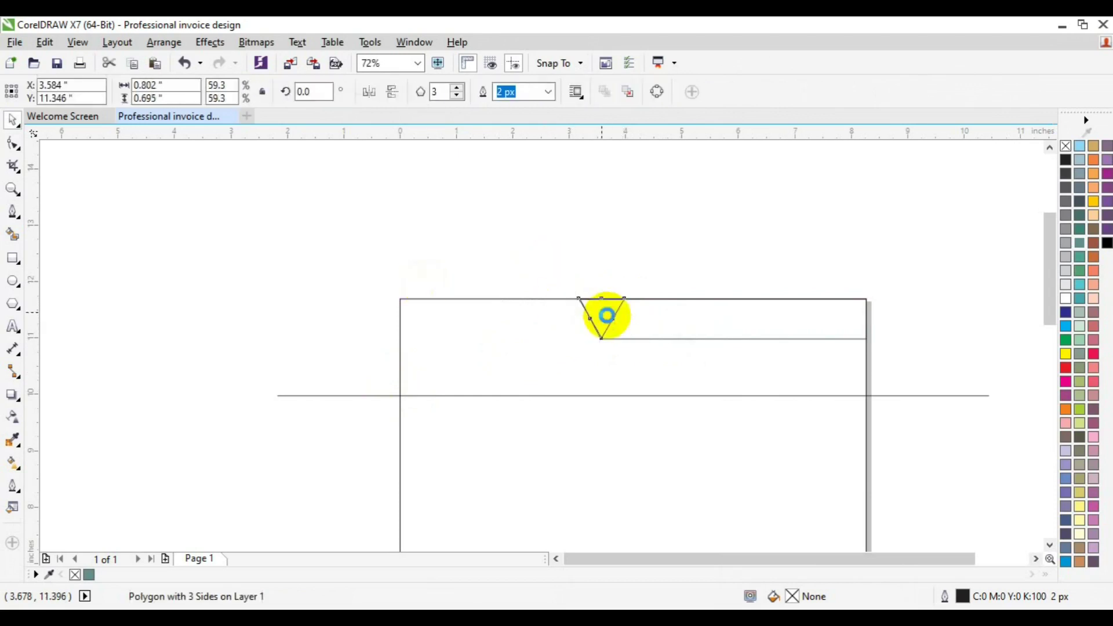
key(Left)
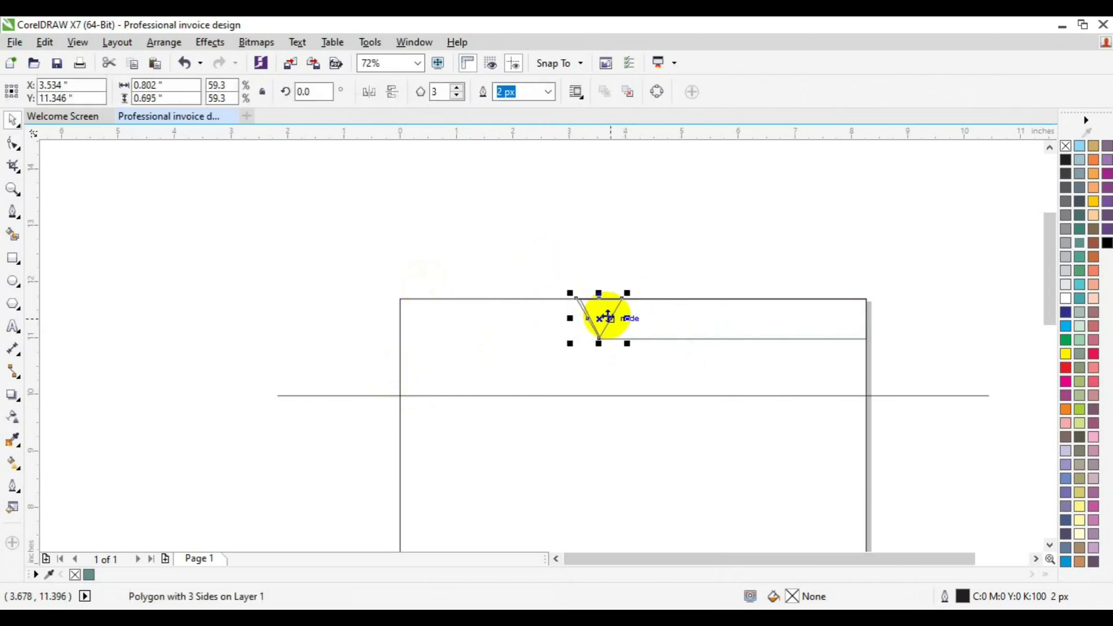
key(Left)
shift+click(690, 328)
key(r)
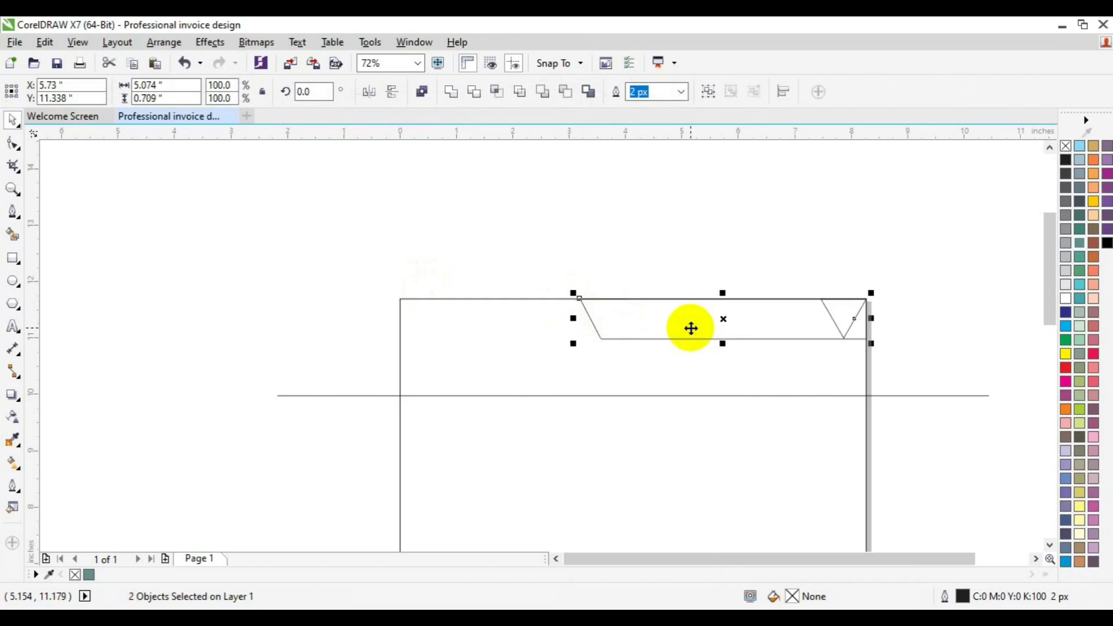
click(711, 195)
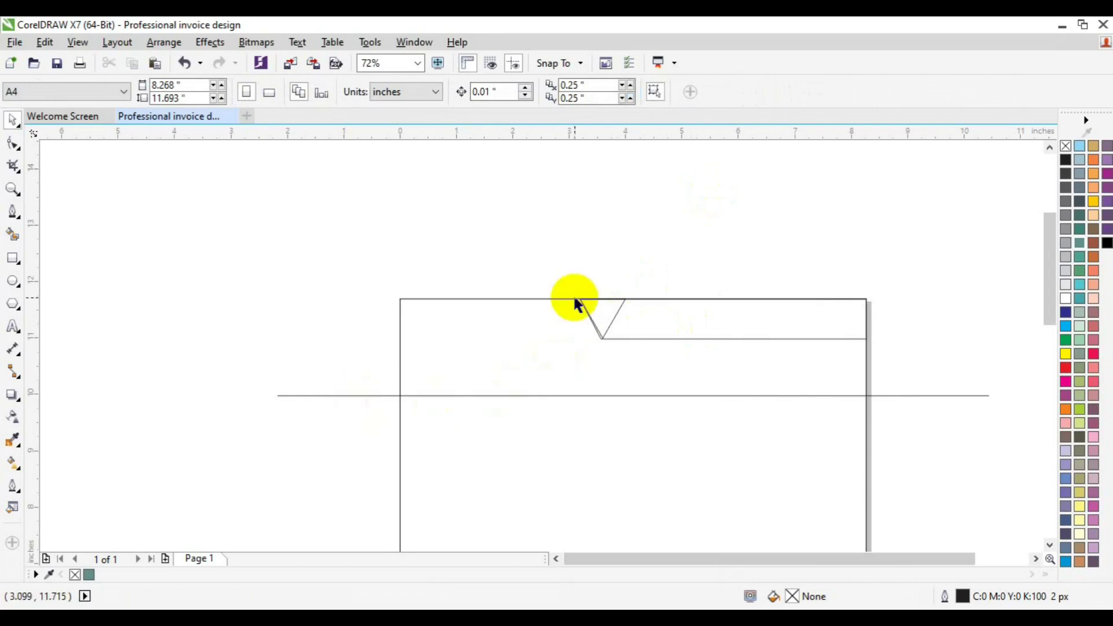
Draw a rectangle across the line at the page's left, convert it to curves, and reduce its height.
click(14, 257)
drag(400, 379, 648, 427)
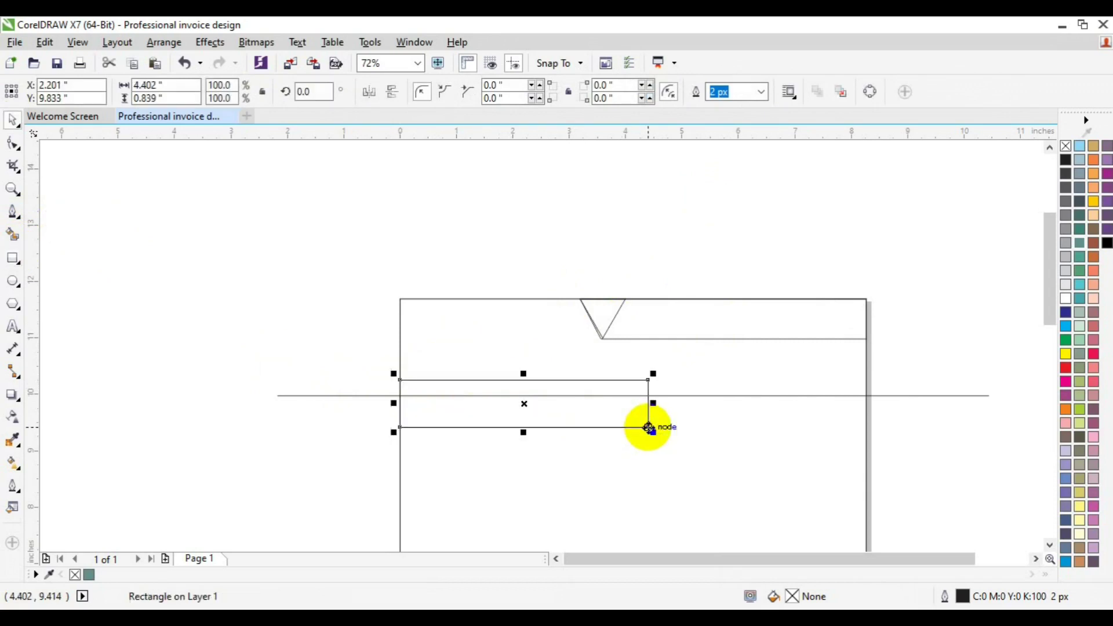
right_click(623, 423)
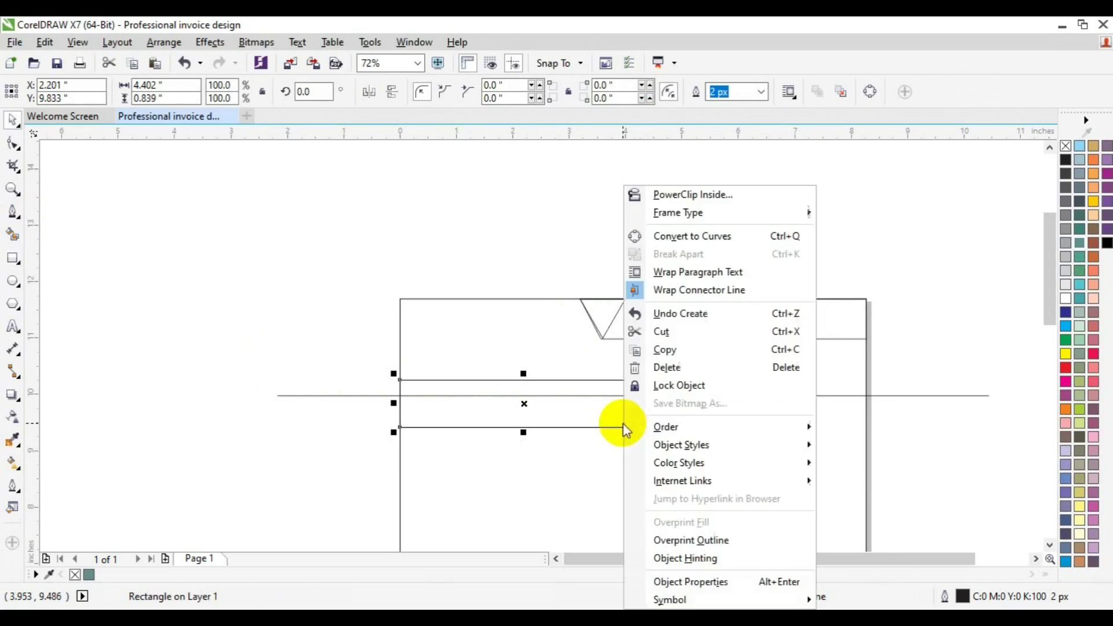
click(674, 237)
drag(523, 432, 524, 422)
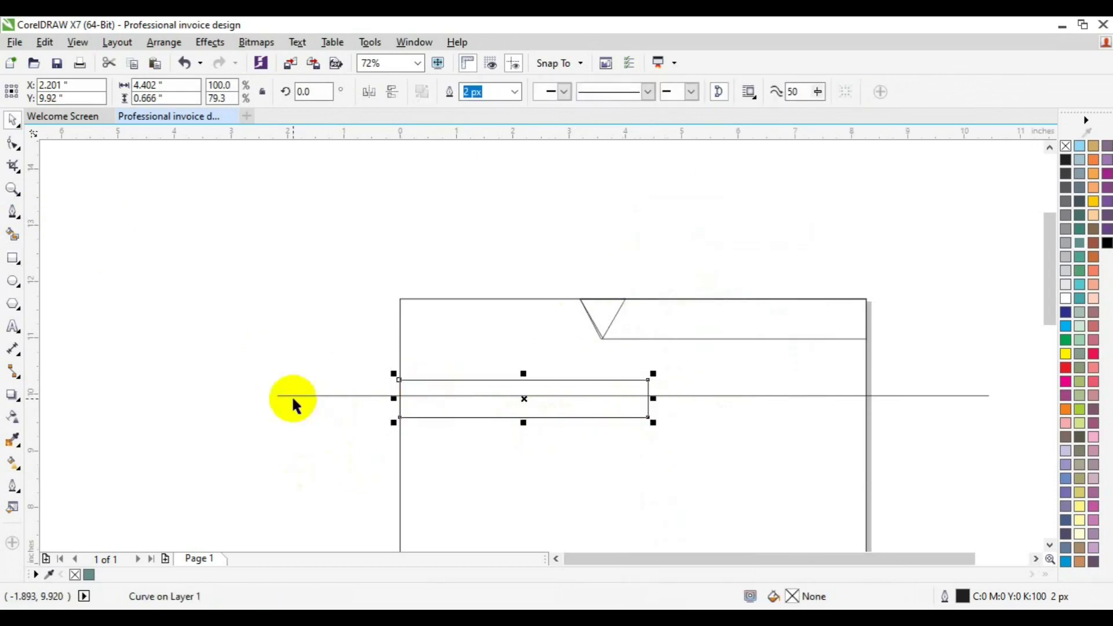
Move the bar's top-right node left to give it a slanted right end.
click(12, 144)
drag(627, 365, 671, 389)
key(Left)
key(Left)
key(Left)
key(Left)
key(Left)
key(Left)
key(Left)
key(Left)
key(Left)
key(Left)
key(Left)
key(Left)
key(Left)
key(Left)
key(Left)
key(Left)
key(Left)
key(Left)
key(Left)
key(Left)
key(Left)
key(Left)
key(Left)
key(Left)
key(Left)
key(space)
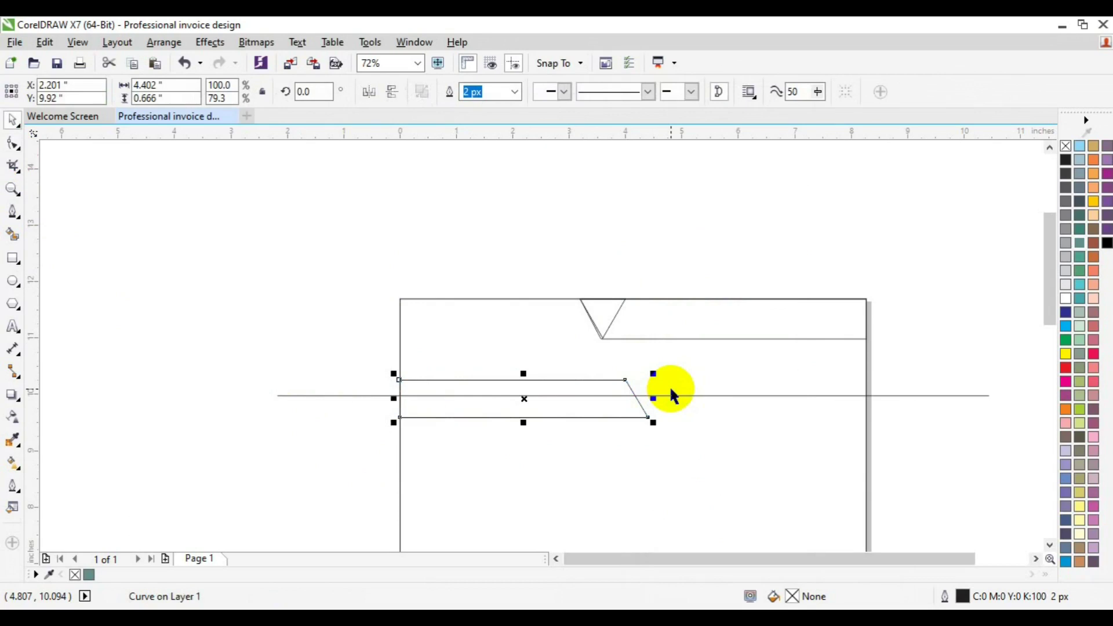
click(309, 362)
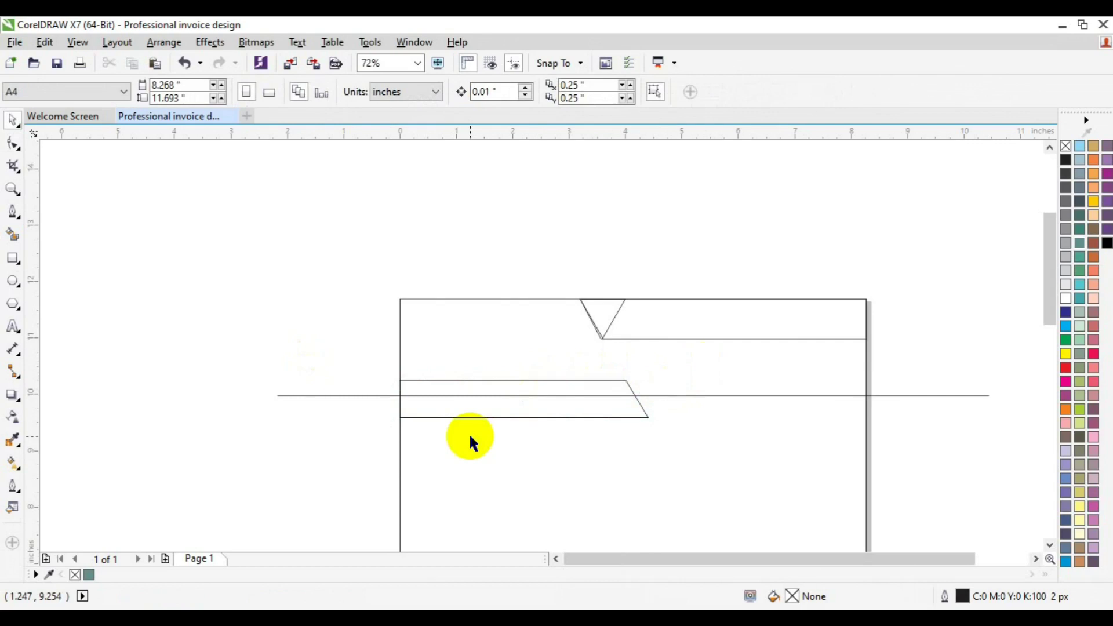
click(464, 417)
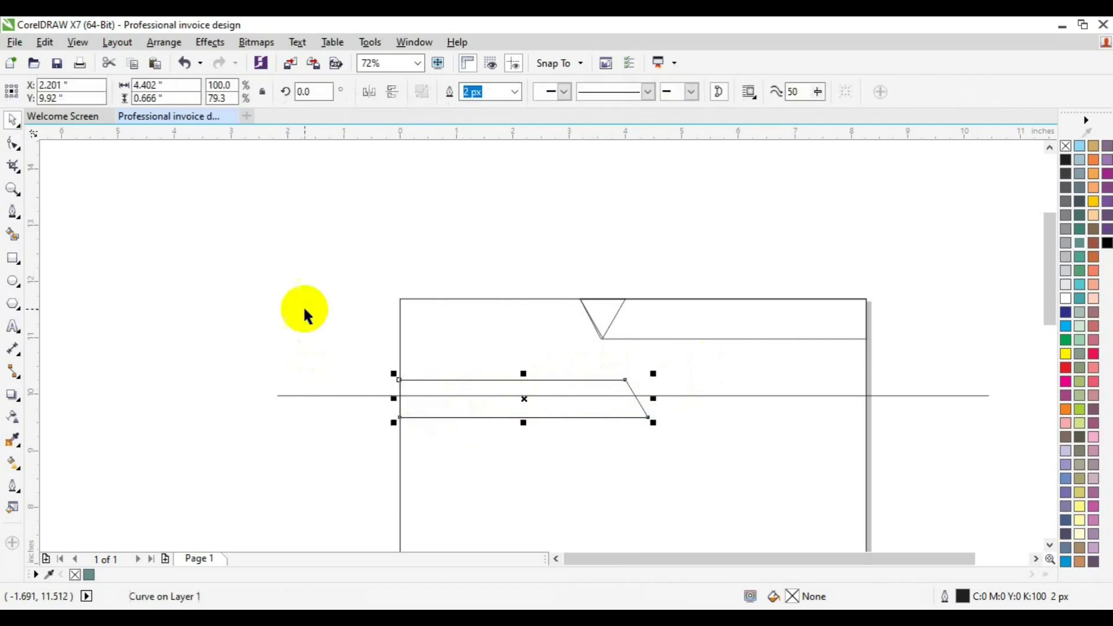
Smart Fill the upper-left header area black, undoing an unwanted extra fill.
click(14, 237)
click(463, 333)
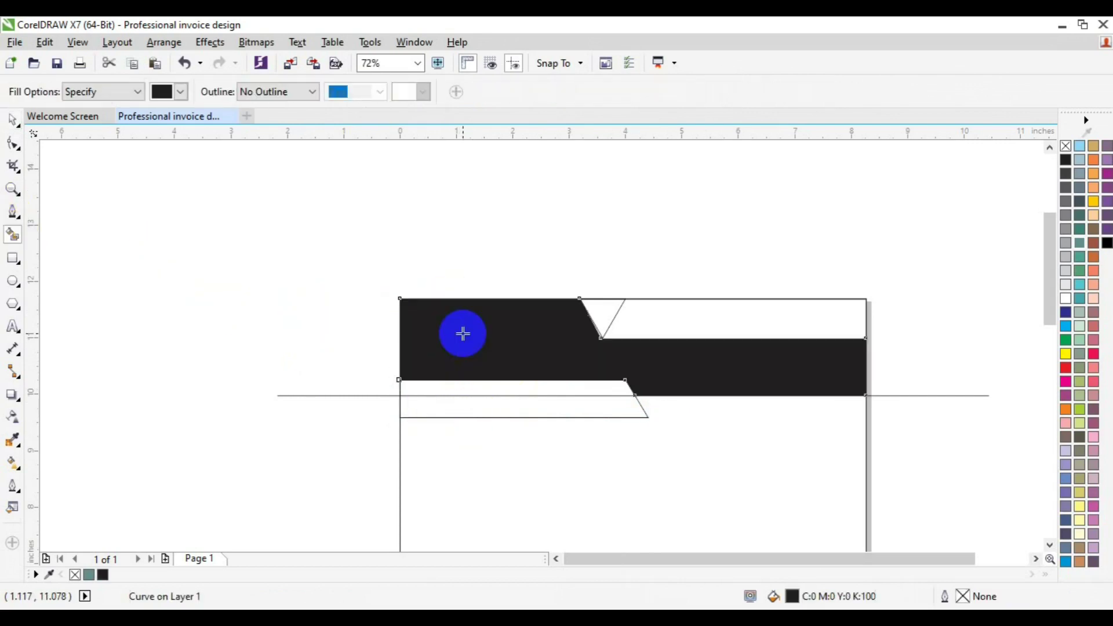
click(13, 189)
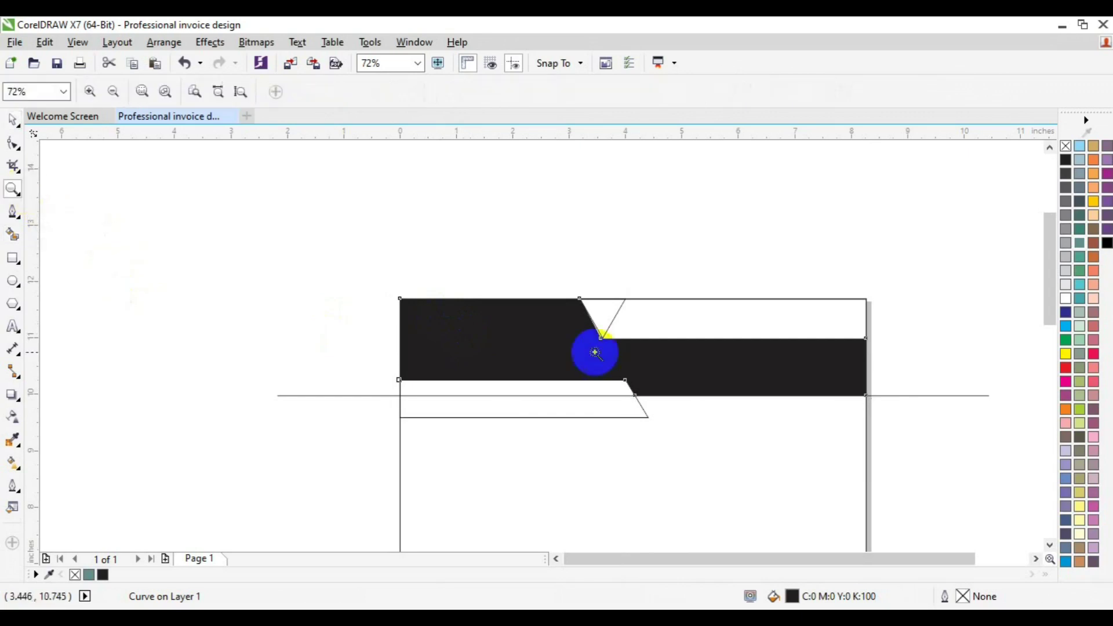
click(595, 352)
key(space)
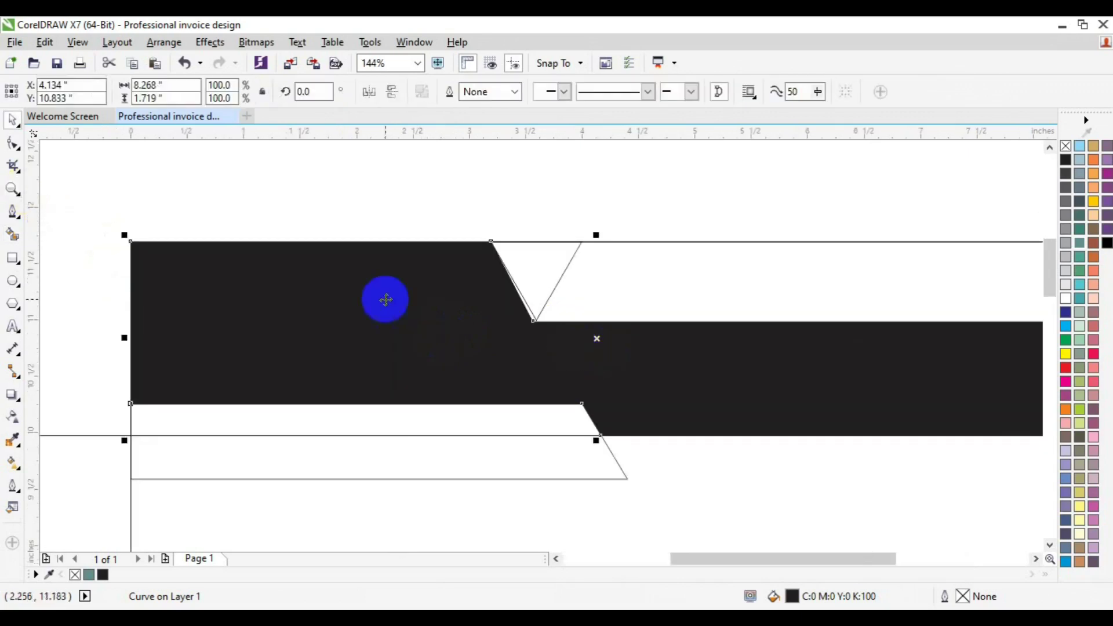
click(14, 237)
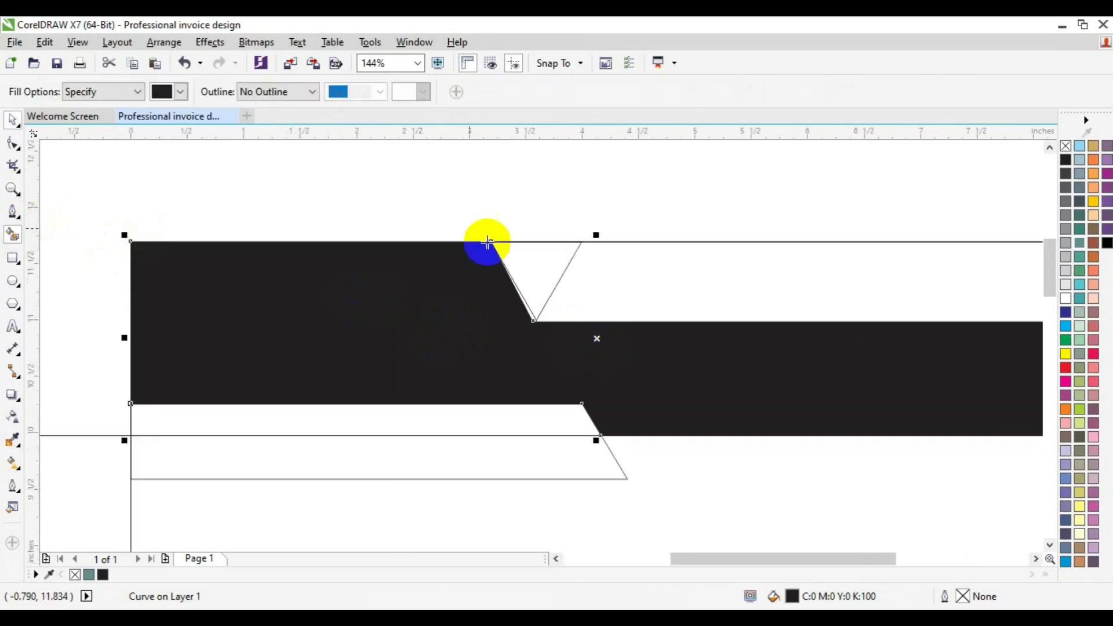
click(532, 317)
key(ctrl+z)
key(space)
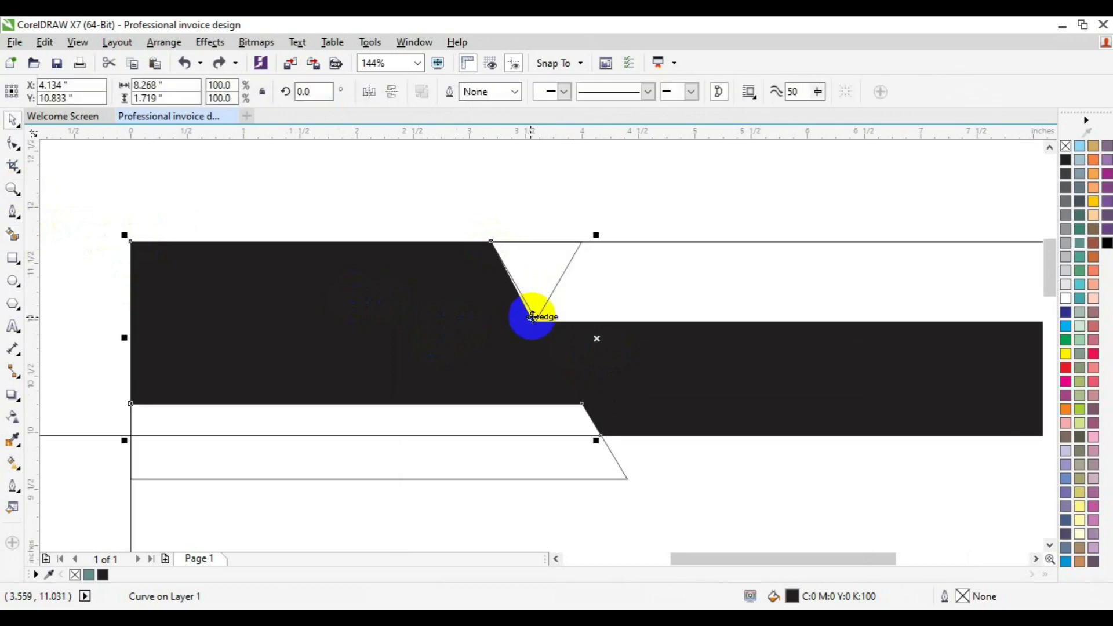
Fill the triangle 10% black and adjust the nodes at its bottom.
click(539, 292)
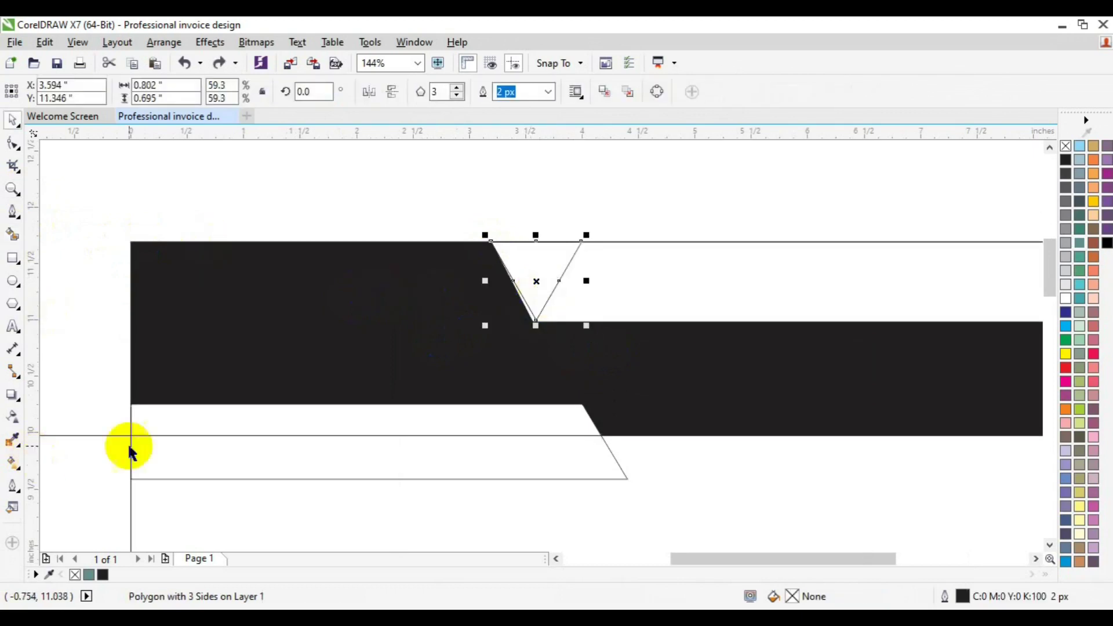
click(1065, 287)
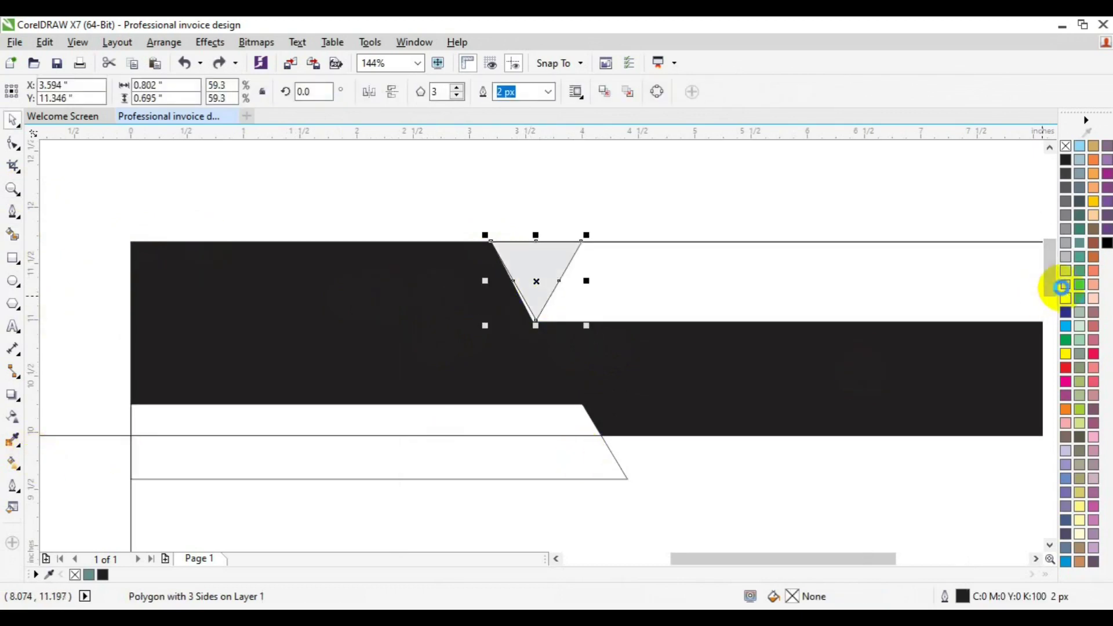
click(727, 270)
click(13, 144)
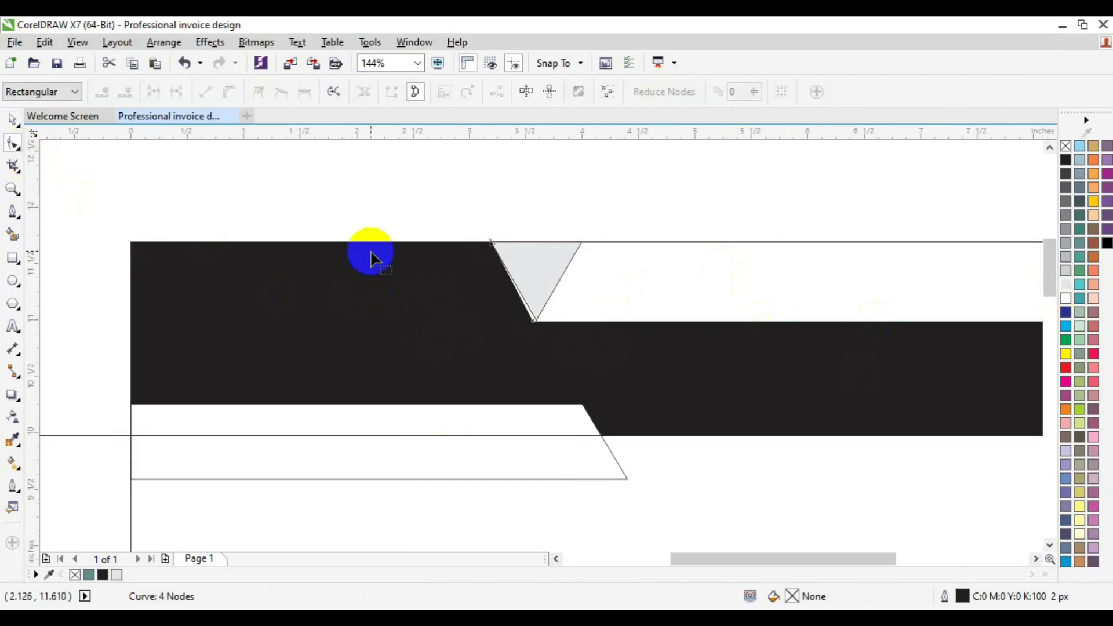
click(531, 325)
key(Delete)
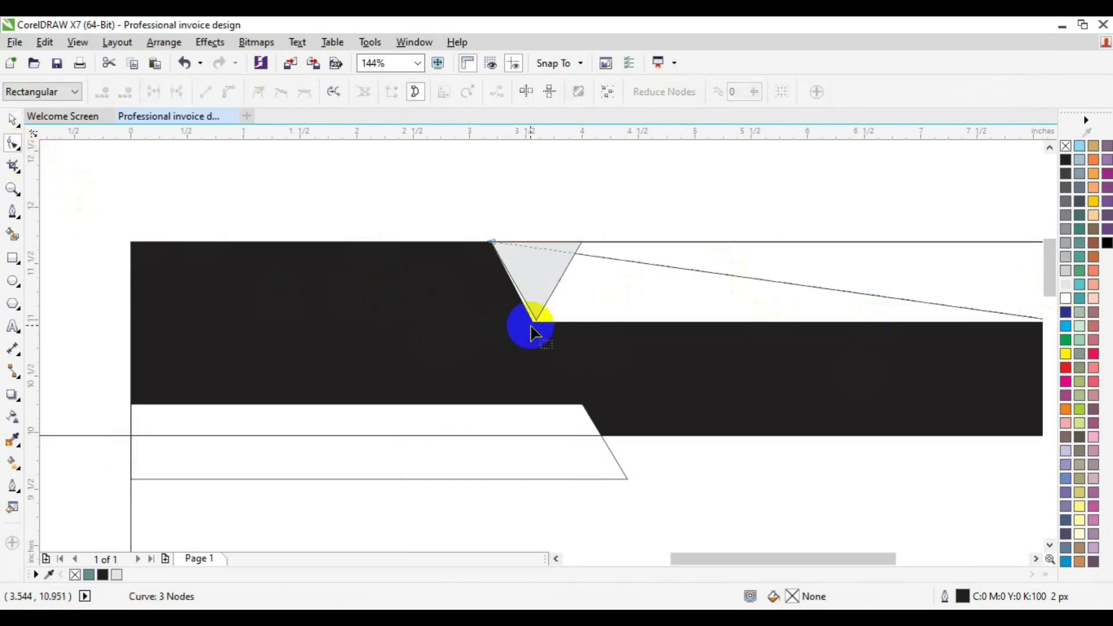
key(ctrl+z)
drag(493, 301, 588, 342)
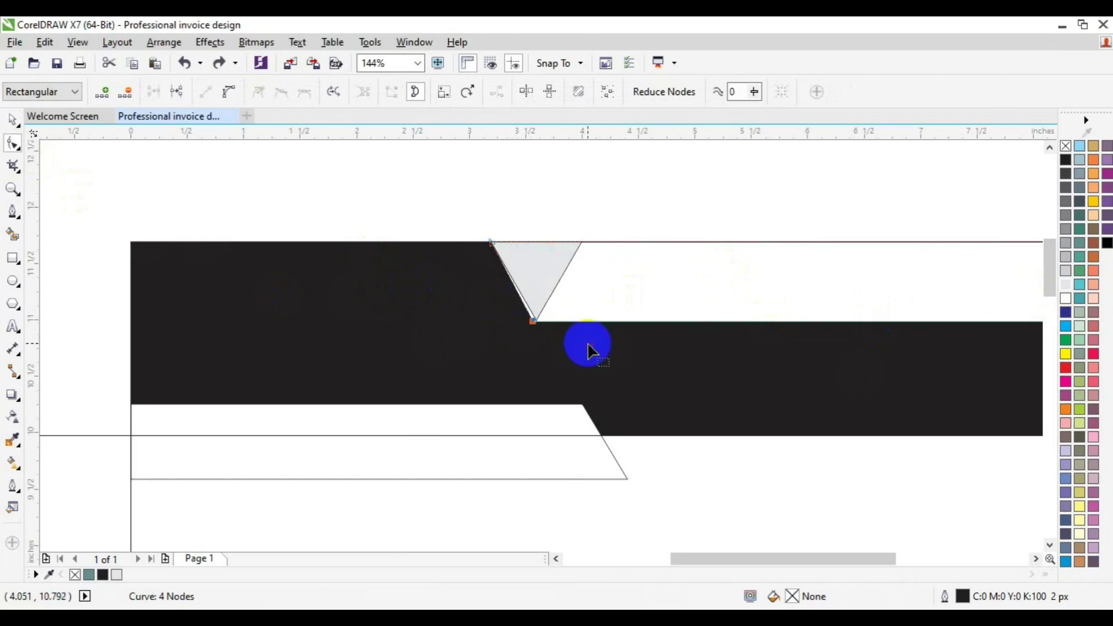
key(space)
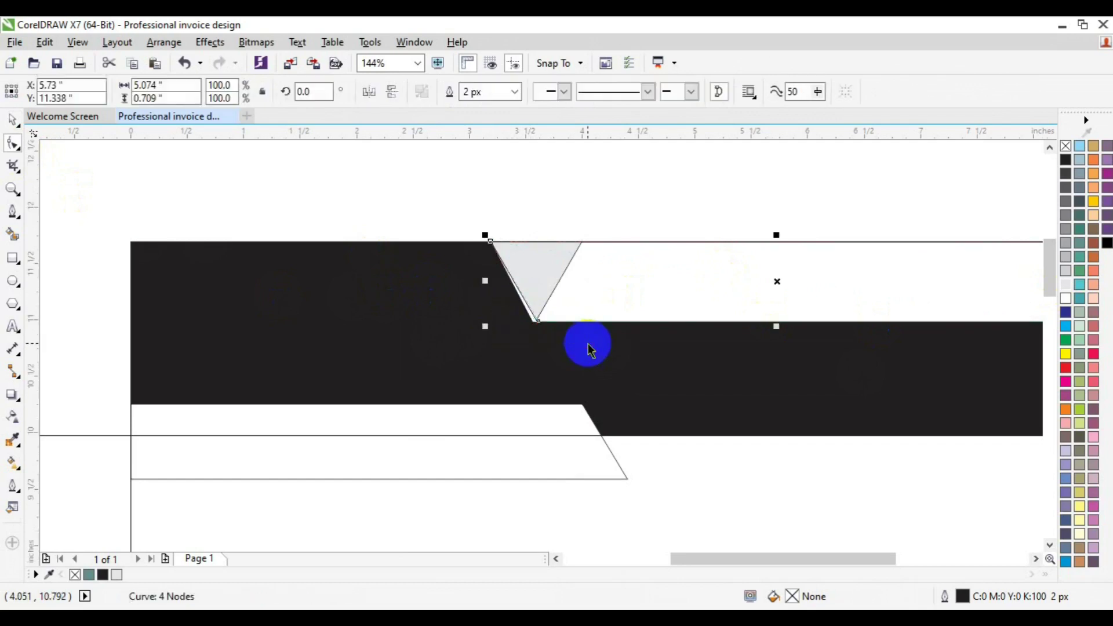
Fill the gap at the triangle's tip and weld it to the black band.
click(13, 235)
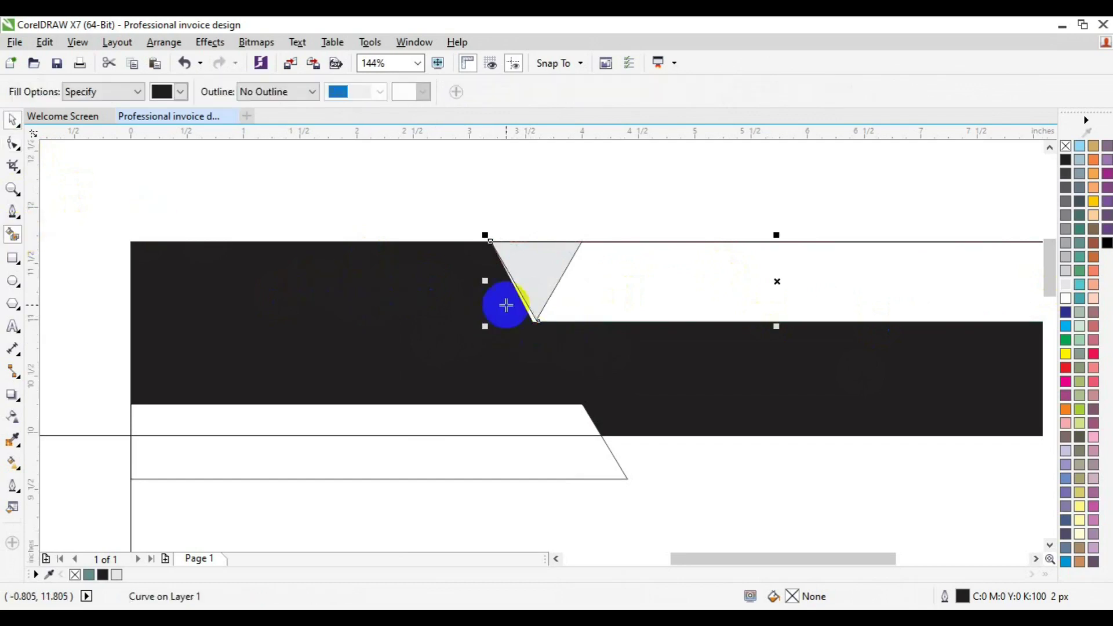
click(529, 310)
click(418, 358)
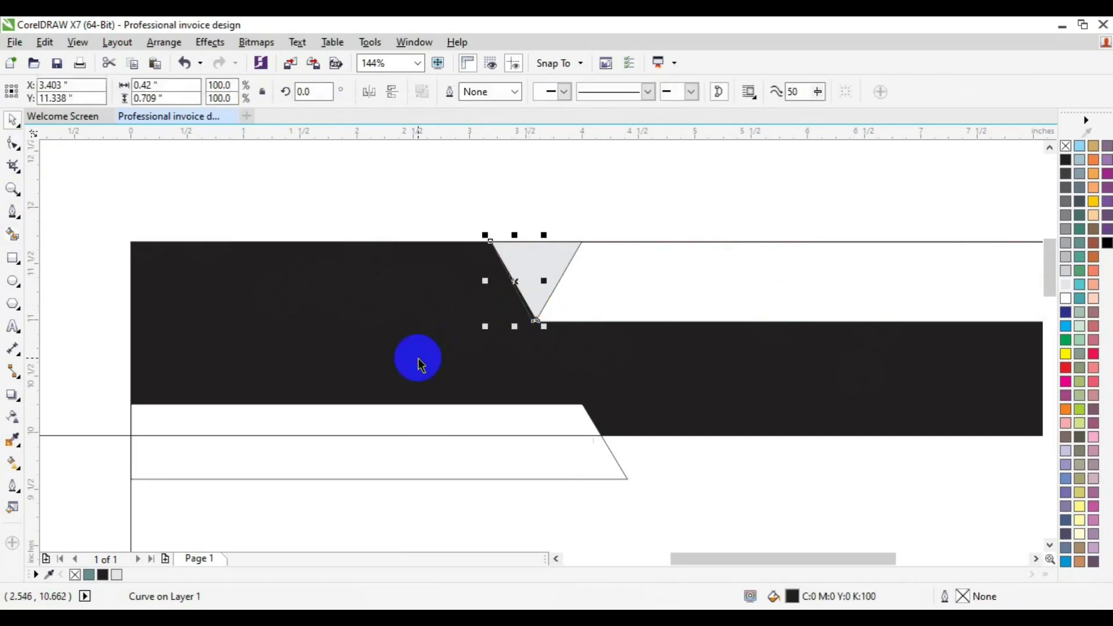
click(450, 93)
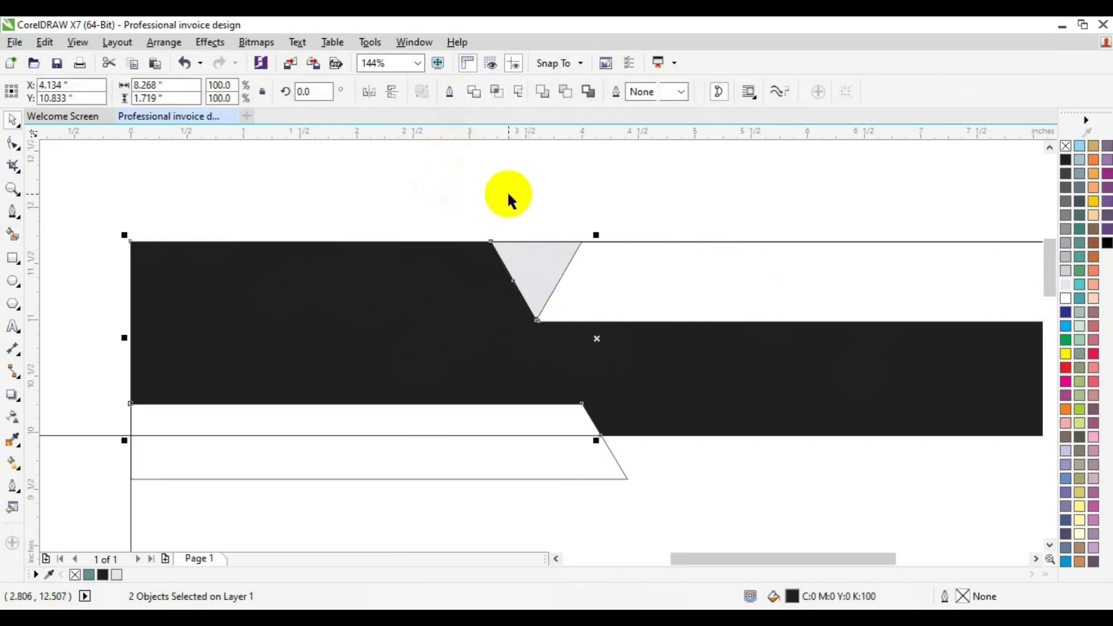
Remove the triangle's outline and fill the strip to its right light grey.
click(527, 275)
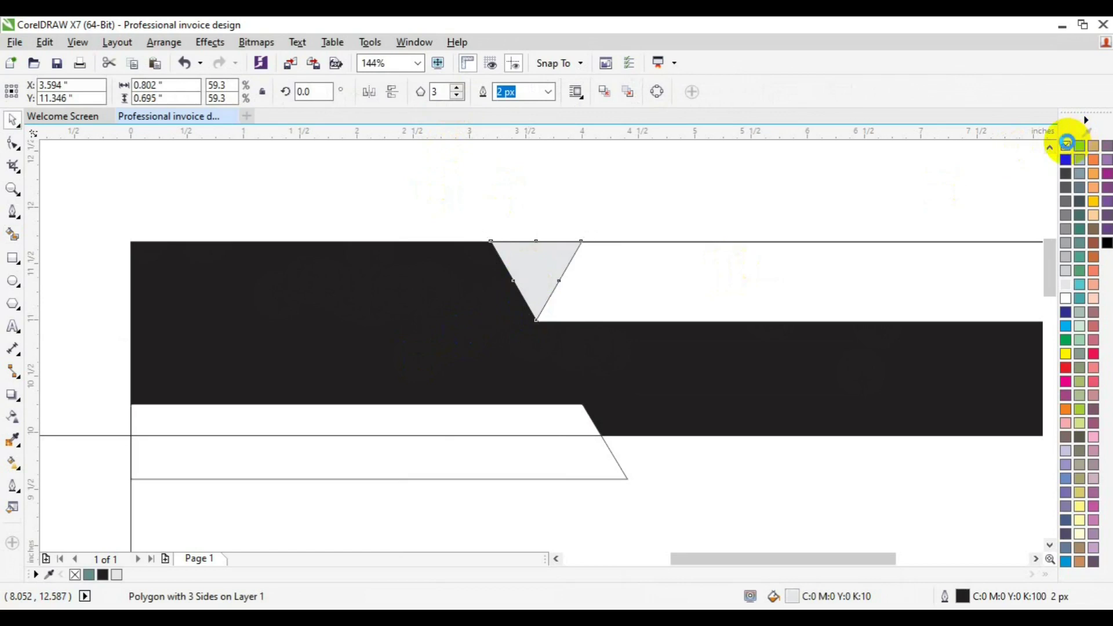
right_click(1066, 145)
click(13, 234)
click(612, 288)
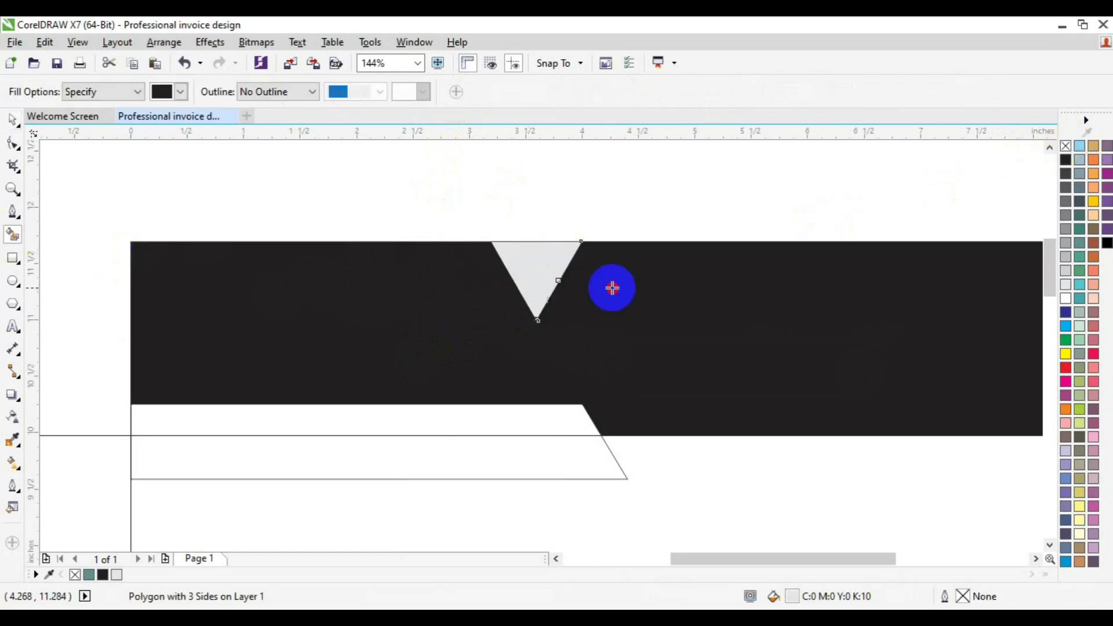
key(space)
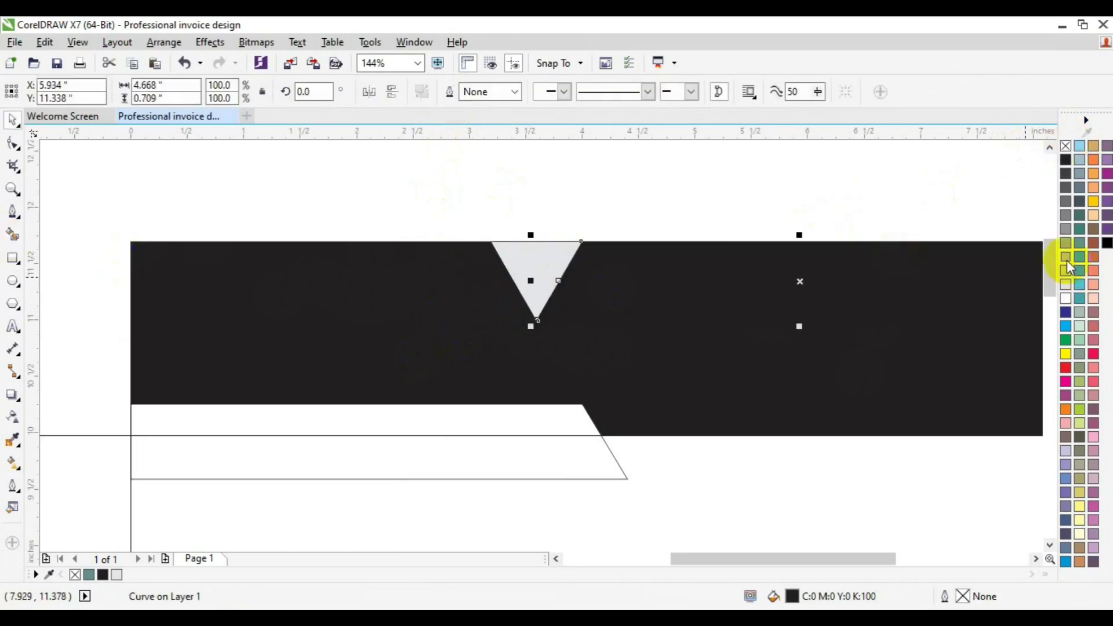
click(1067, 265)
click(532, 210)
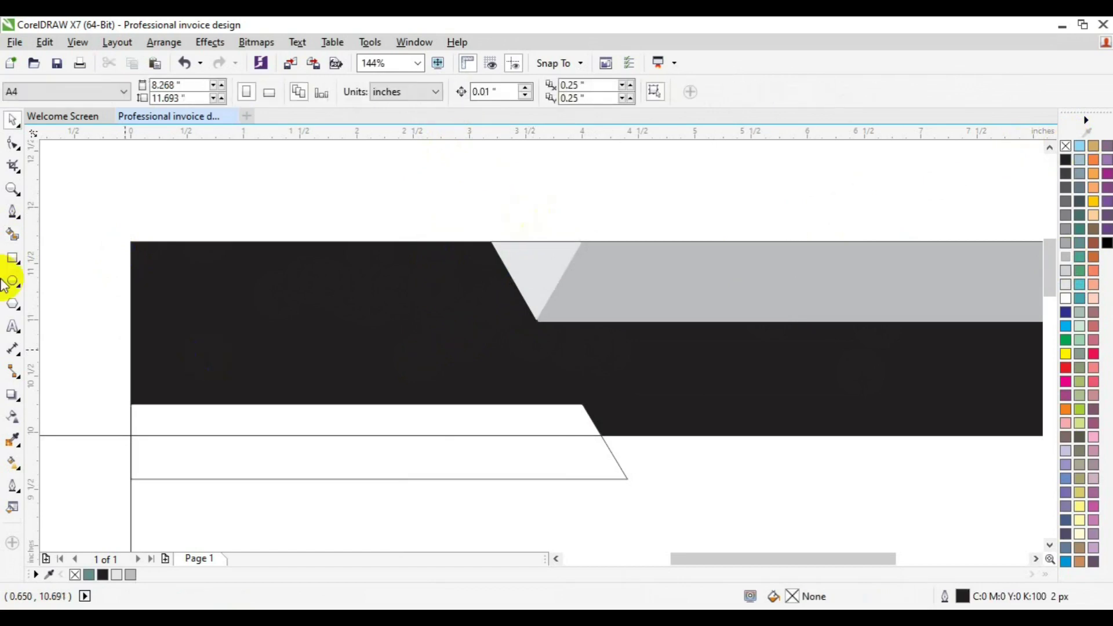
Smart Fill the slanted lower bar black and weld it with the adjoining shape.
click(13, 234)
click(212, 417)
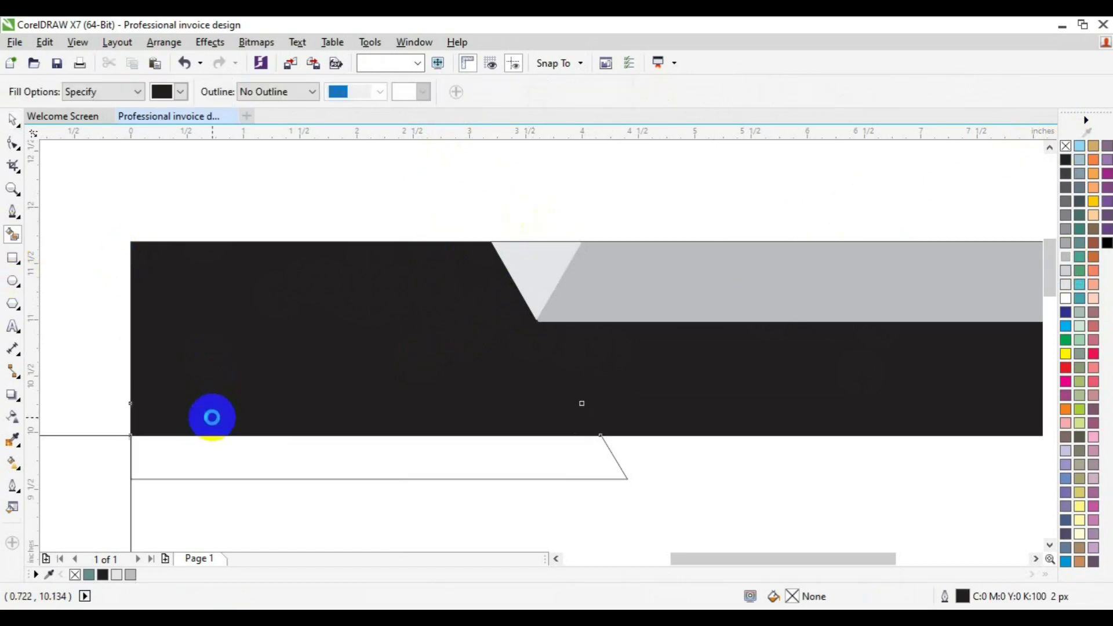
click(259, 467)
key(space)
shift+click(361, 413)
click(451, 91)
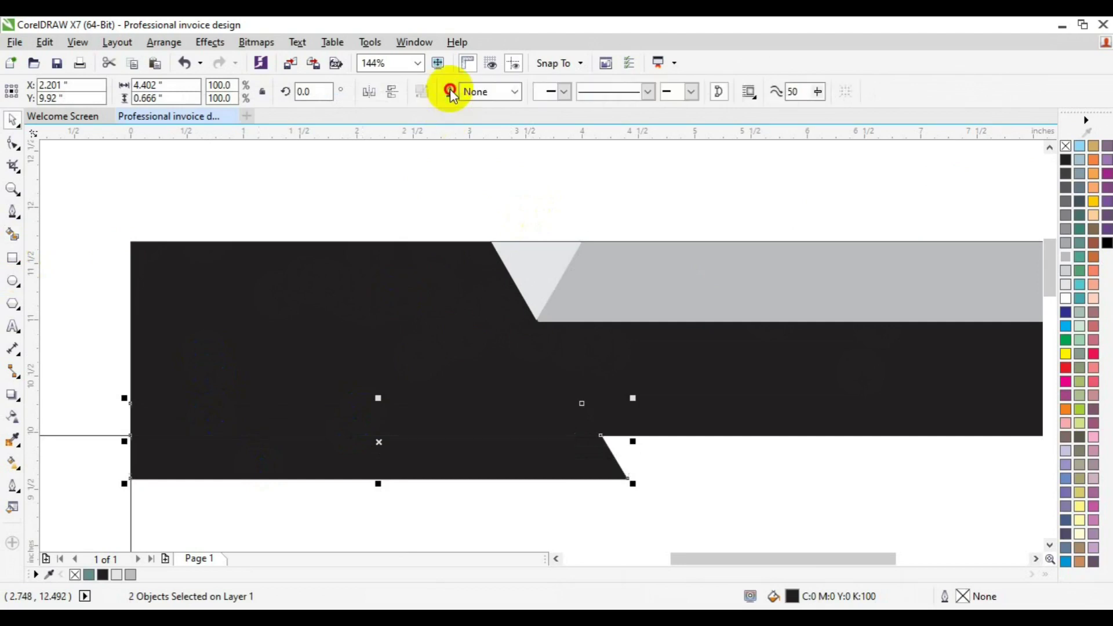
Give the lower bar a white outline 10 px wide.
right_click(1066, 301)
click(514, 92)
click(493, 200)
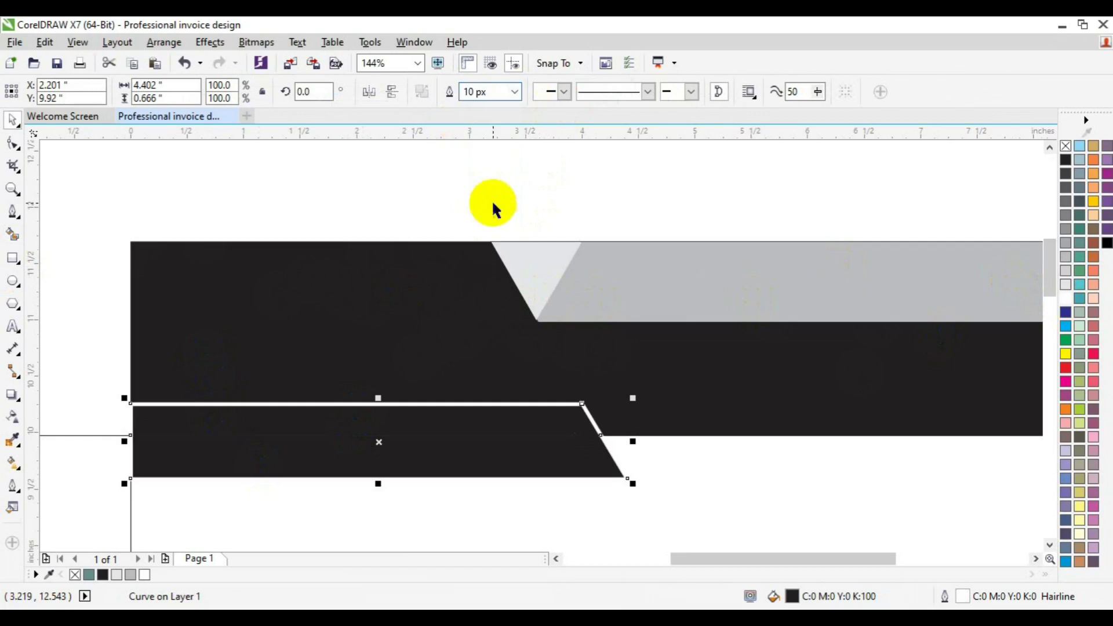
click(88, 435)
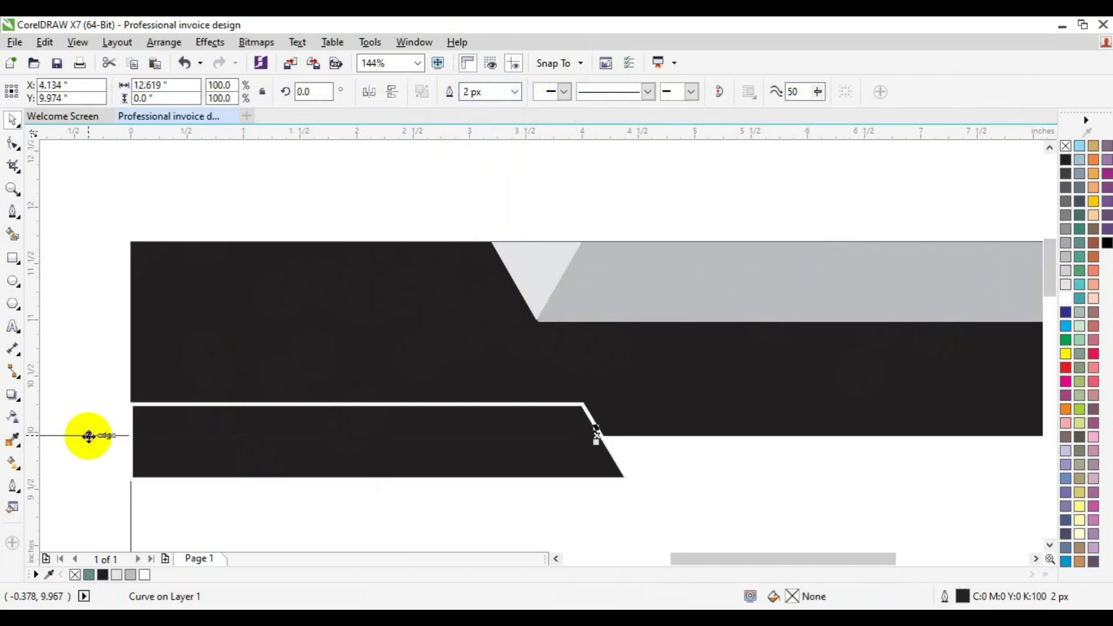
key(Escape)
click(12, 189)
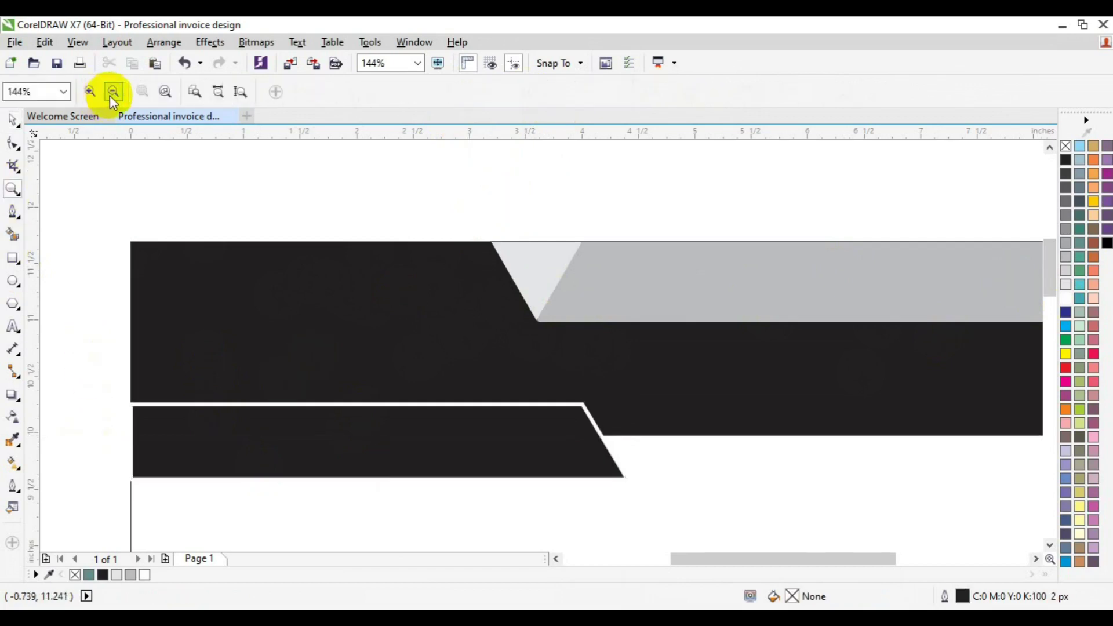
Zoom out to see the whole page.
click(113, 93)
key(space)
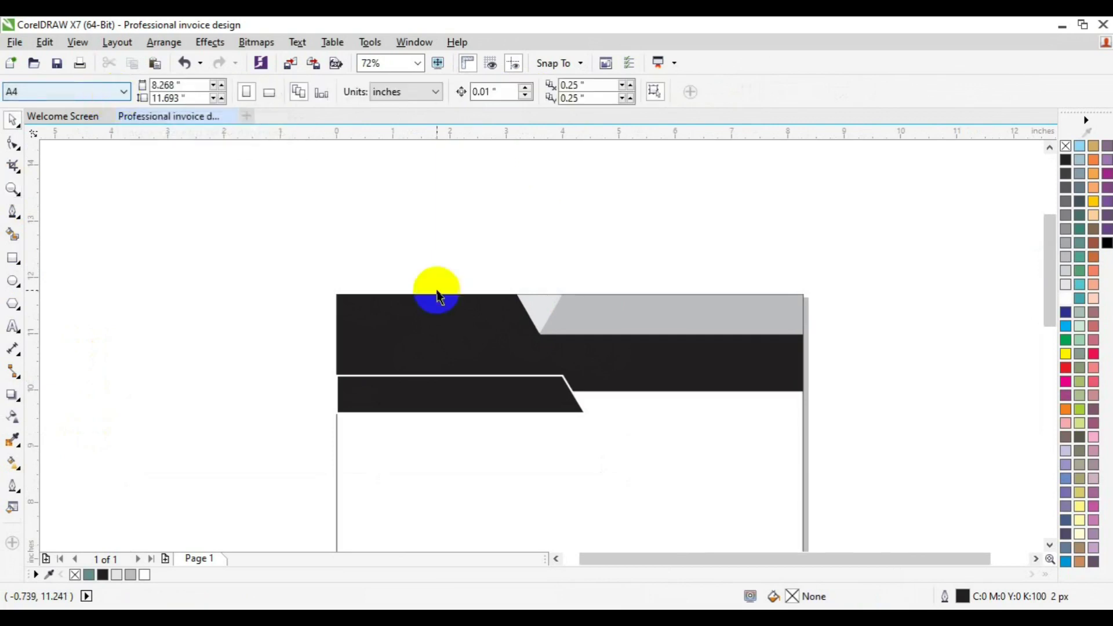
click(1049, 545)
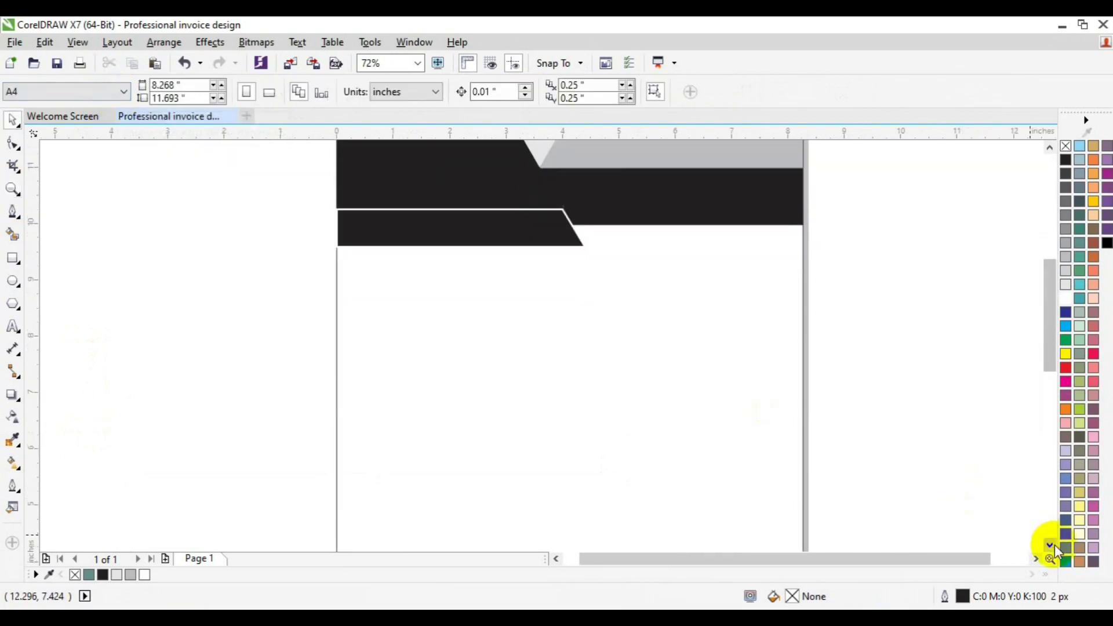
click(12, 189)
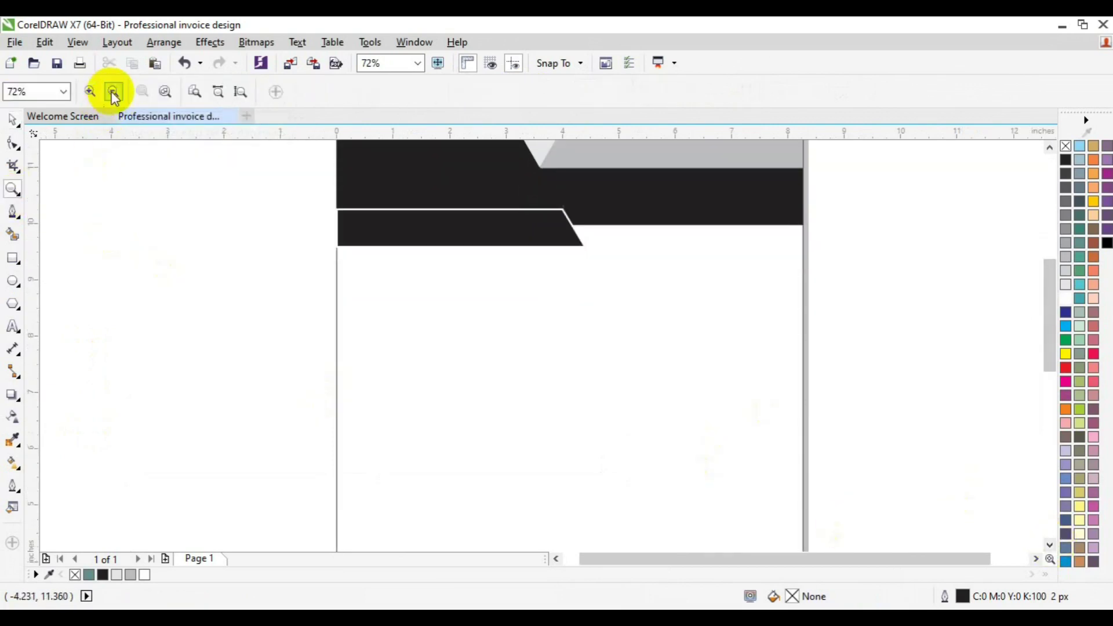
click(113, 93)
key(space)
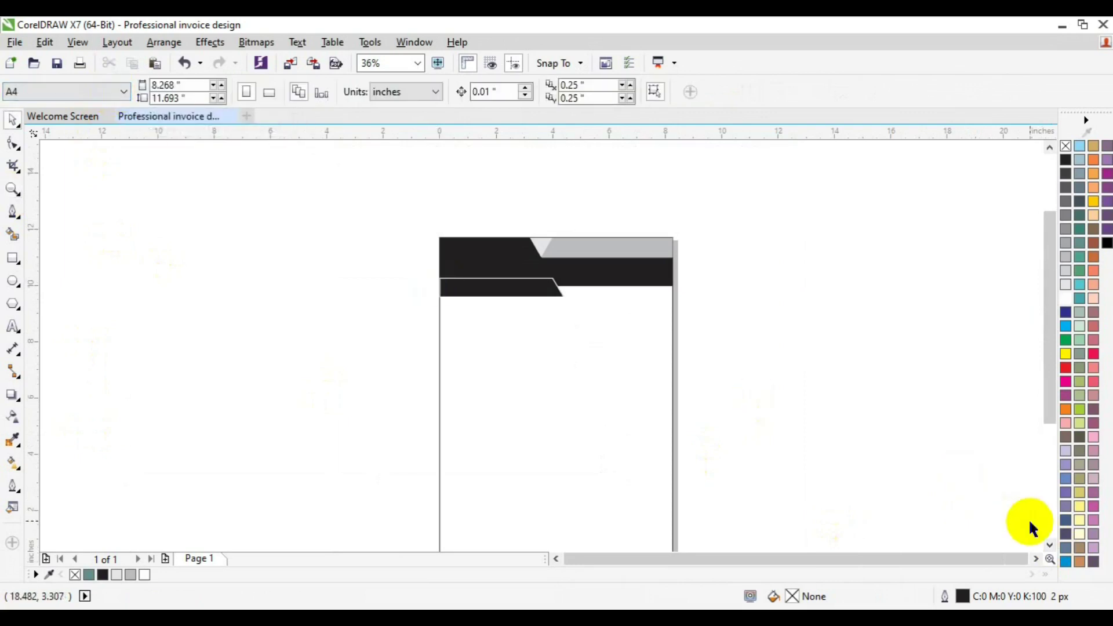
click(1049, 545)
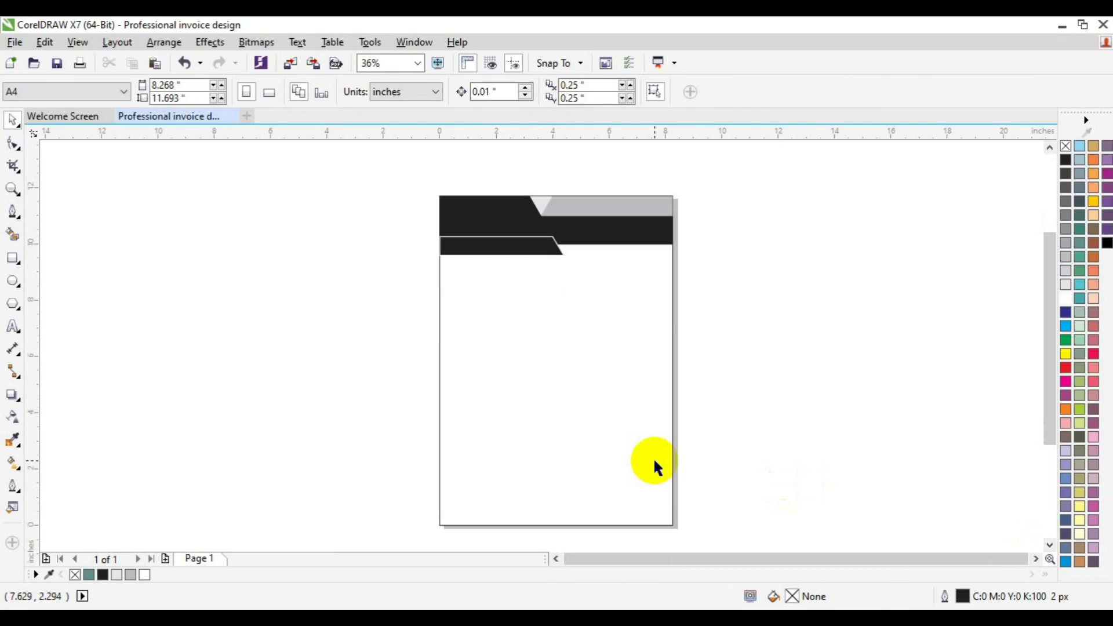
Draw an 8.268 × 0.753 in full-width rectangle below the header and fill it black.
click(12, 258)
drag(416, 311, 682, 332)
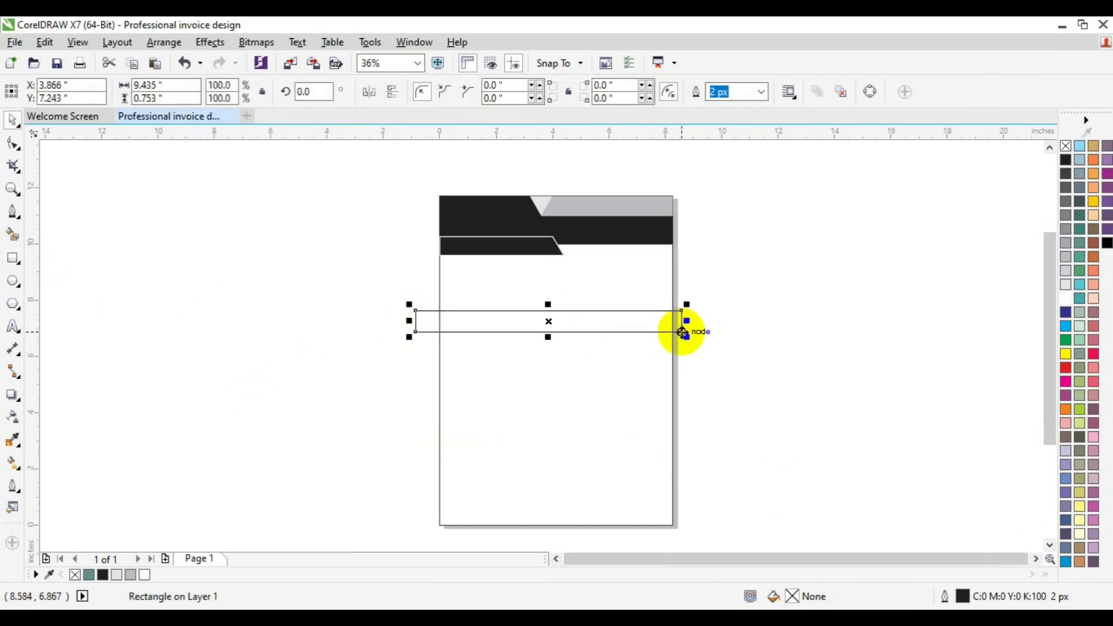
click(12, 234)
click(470, 319)
key(space)
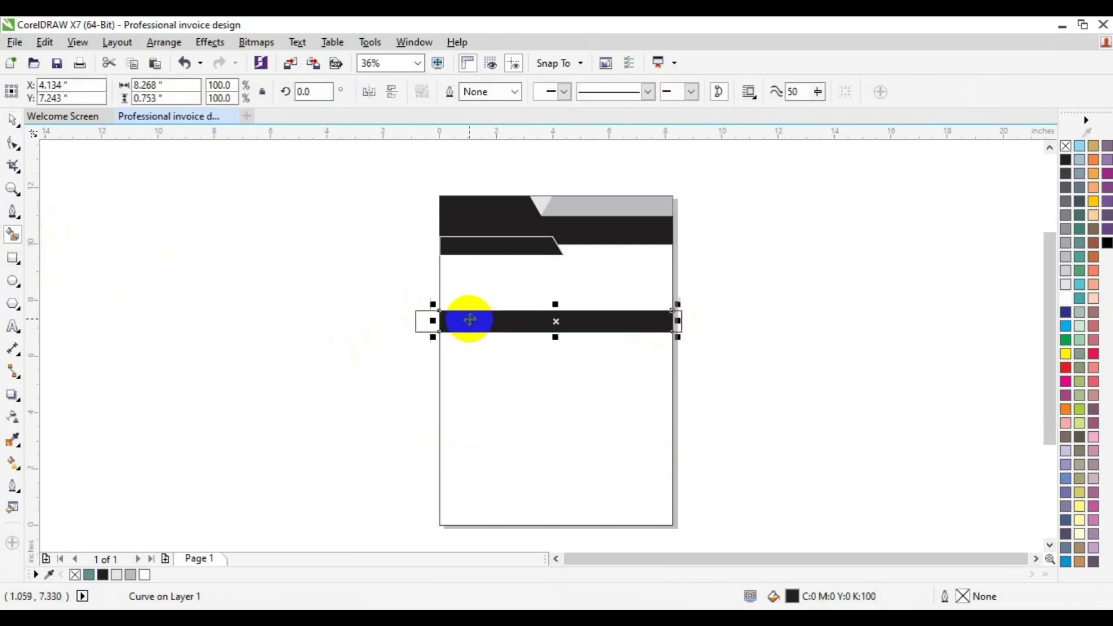
click(473, 363)
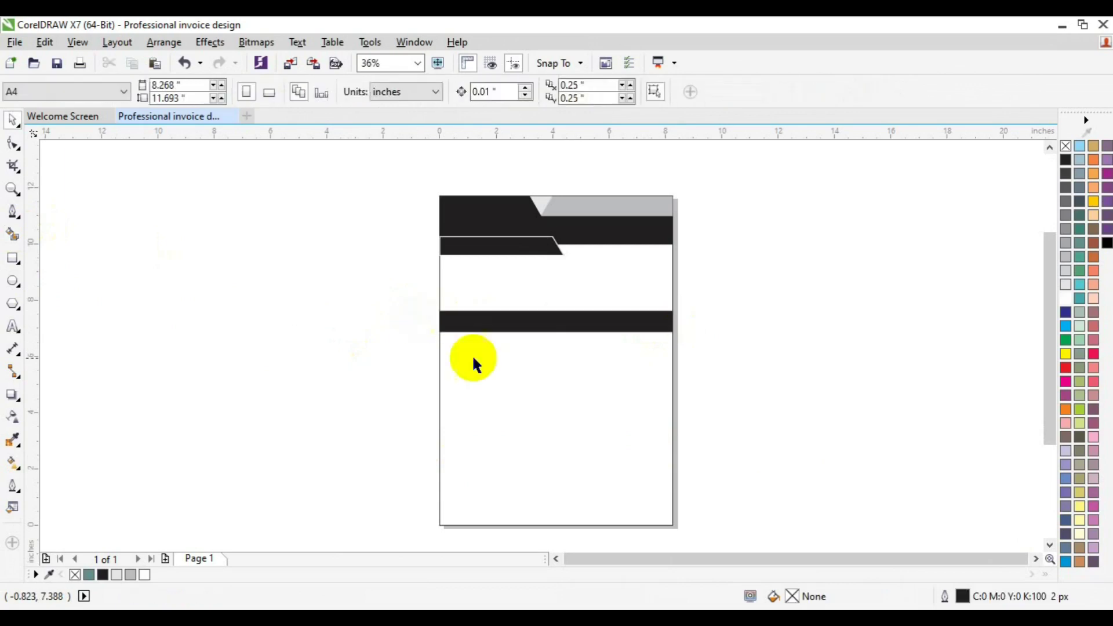
Draw a full-width row rectangle under the black band with a hairline outline.
click(13, 258)
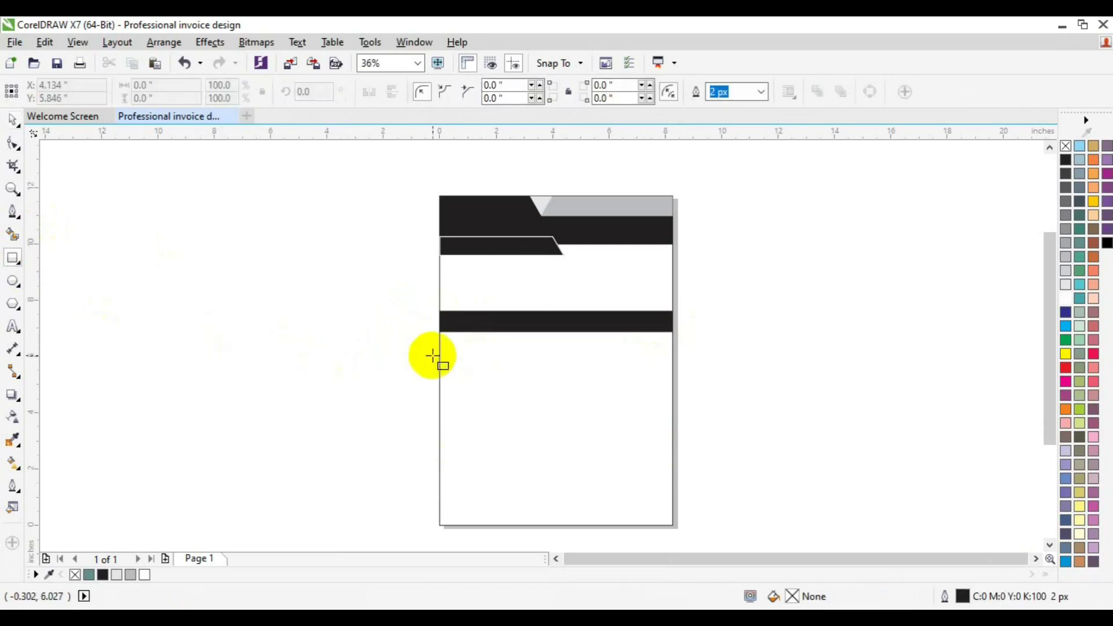
drag(439, 331, 670, 353)
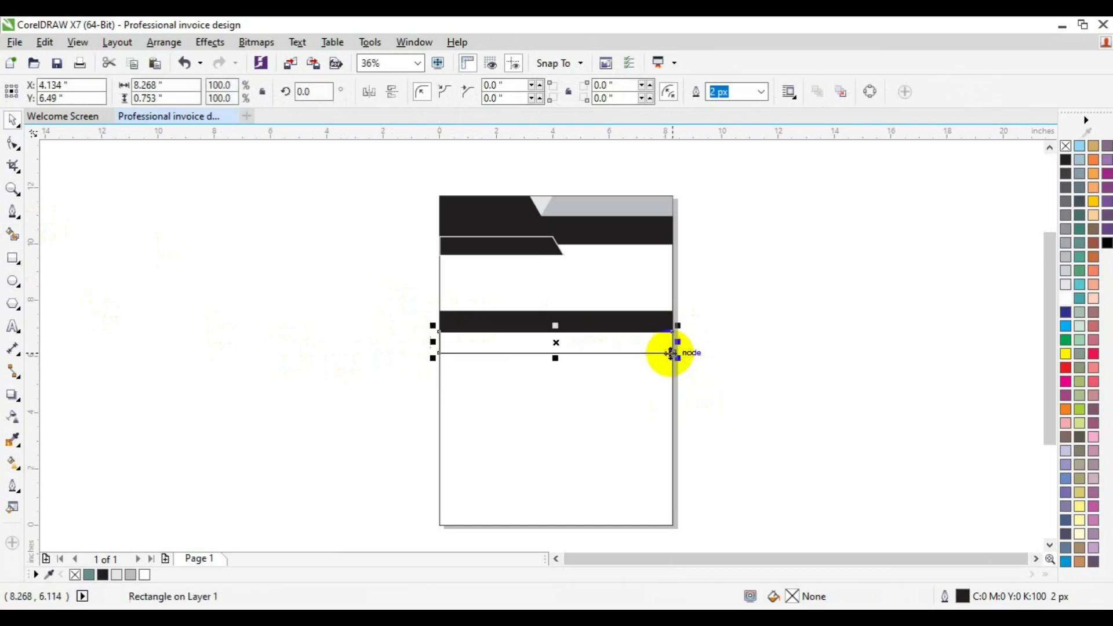
click(760, 91)
click(748, 121)
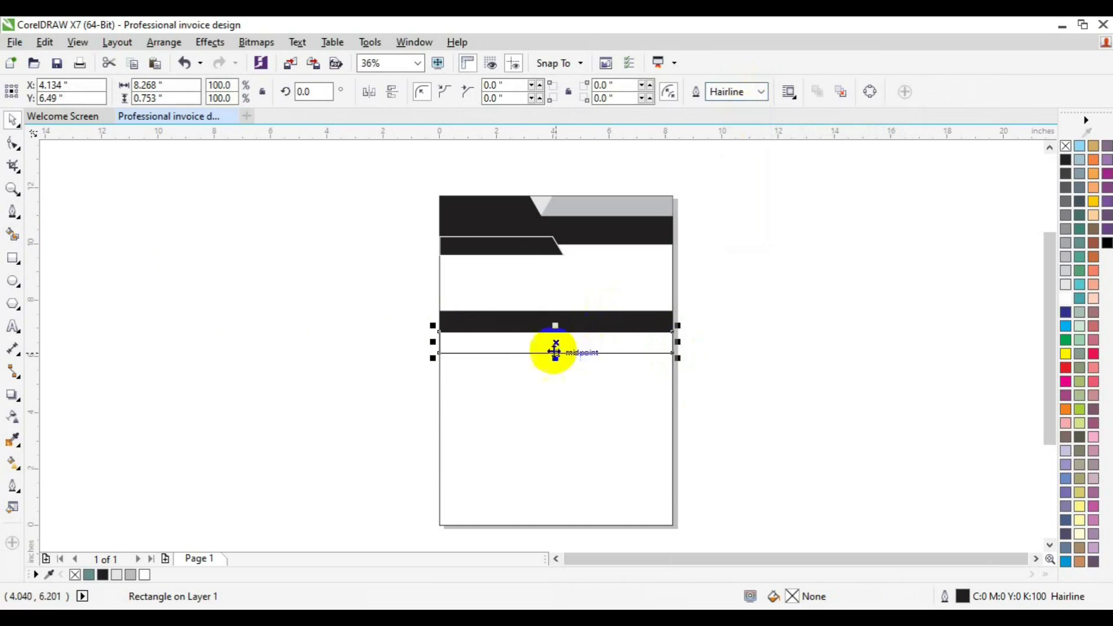
click(12, 190)
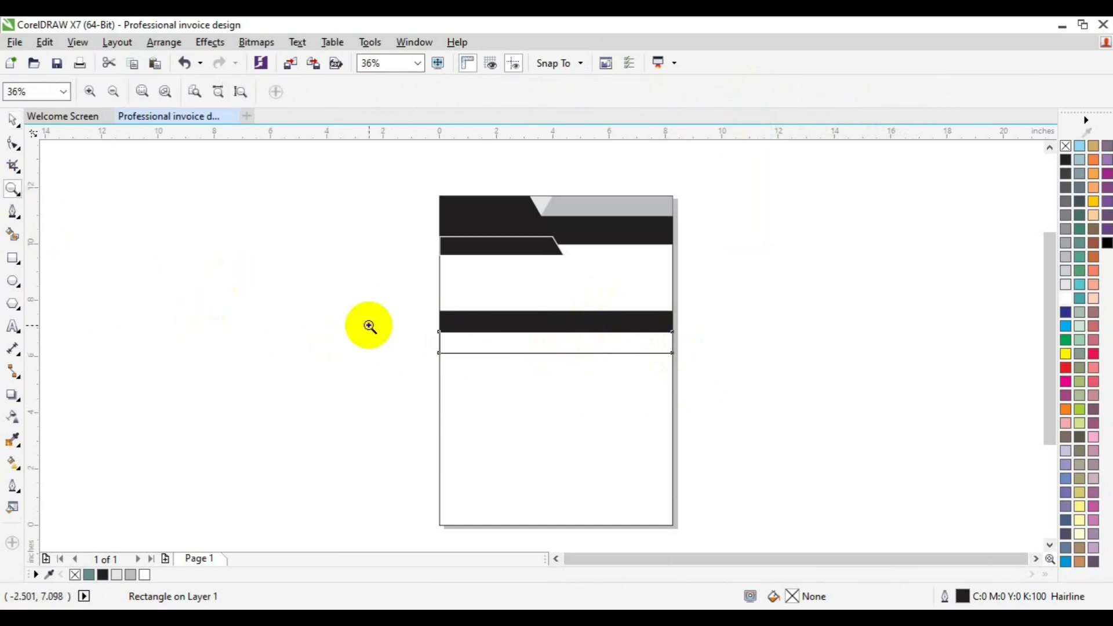
click(497, 343)
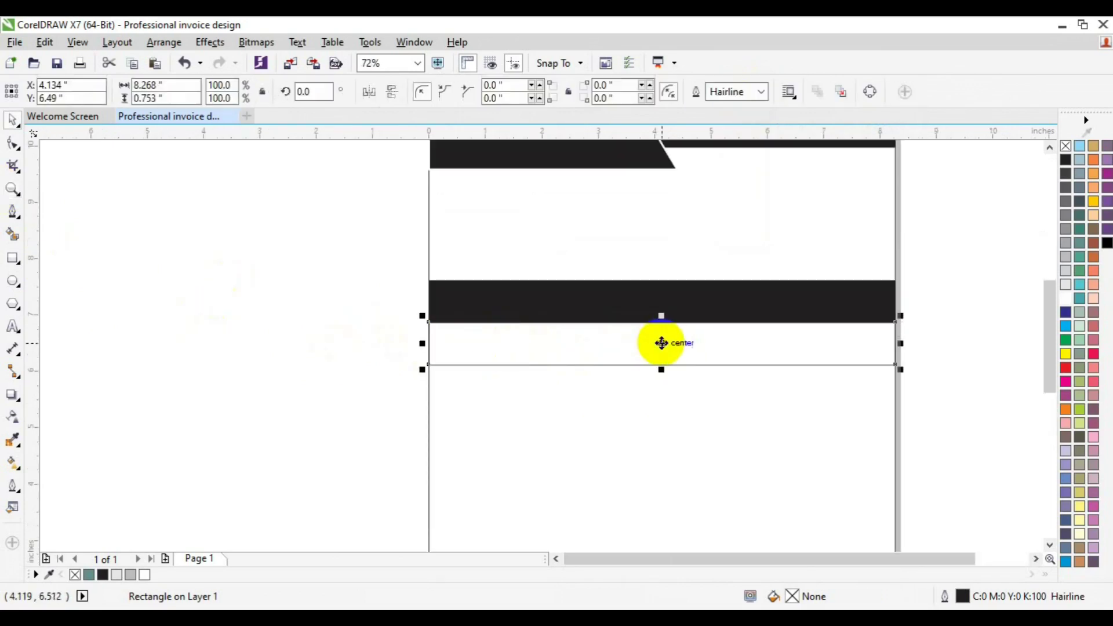
Shorten the row to 0.572 in and repeat copies of it down the page.
mouse_move(665, 373)
mouse_down()
mouse_move(667, 355)
mouse_move(663, 371)
mouse_up()
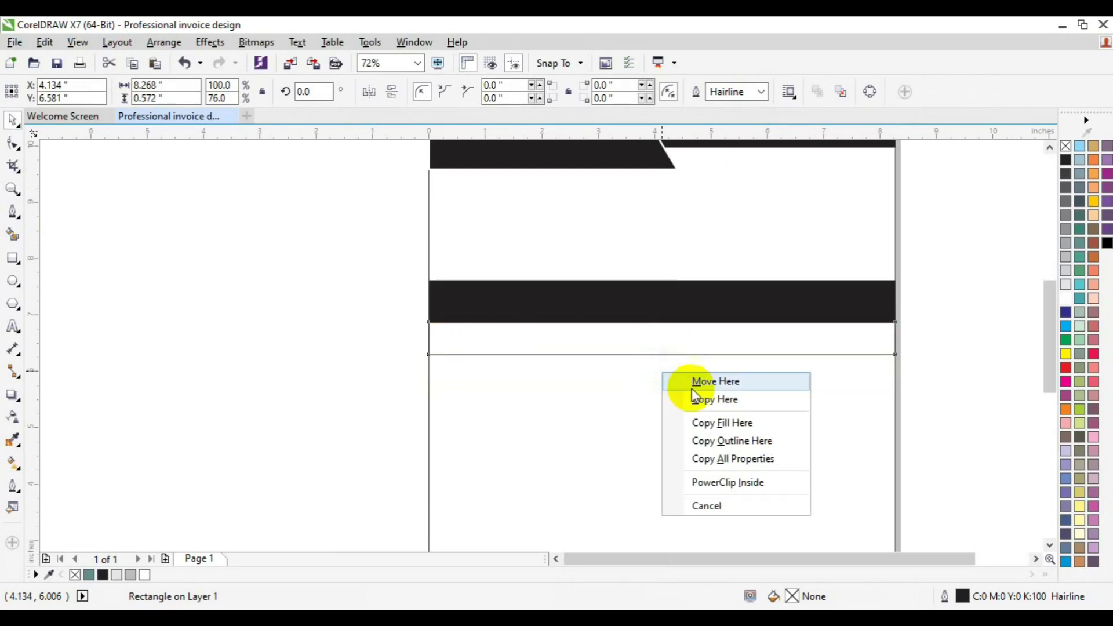
click(698, 398)
key(ctrl+r)
key(ctrl+r)
key(ctrl+r)
key(ctrl+r)
key(ctrl+r)
key(ctrl+r)
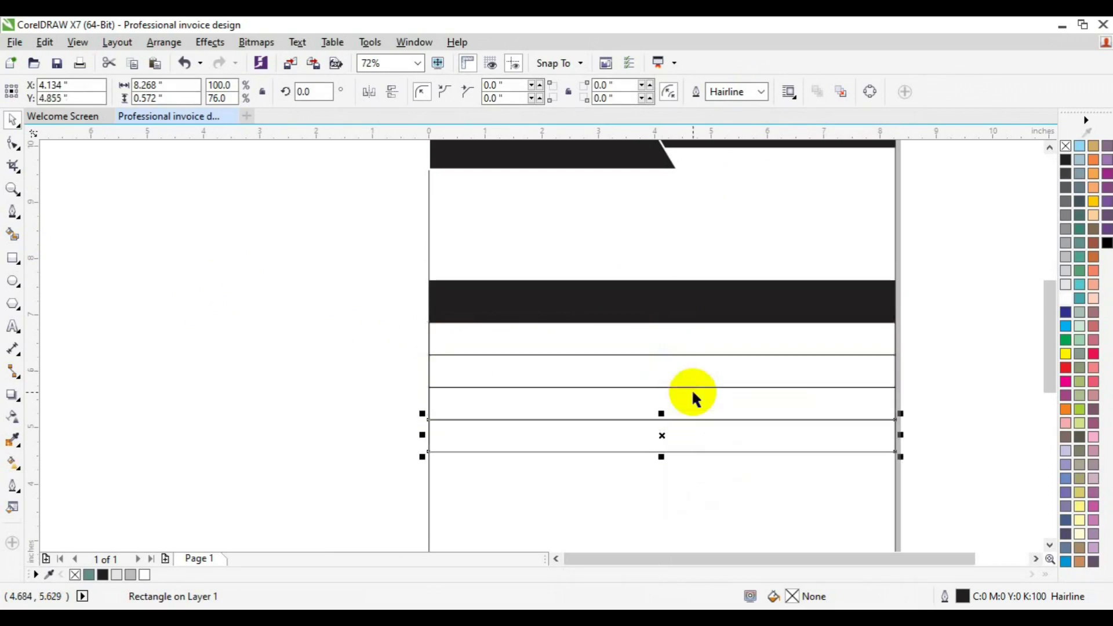
click(1052, 547)
click(1052, 548)
click(1053, 547)
click(1052, 548)
click(1053, 548)
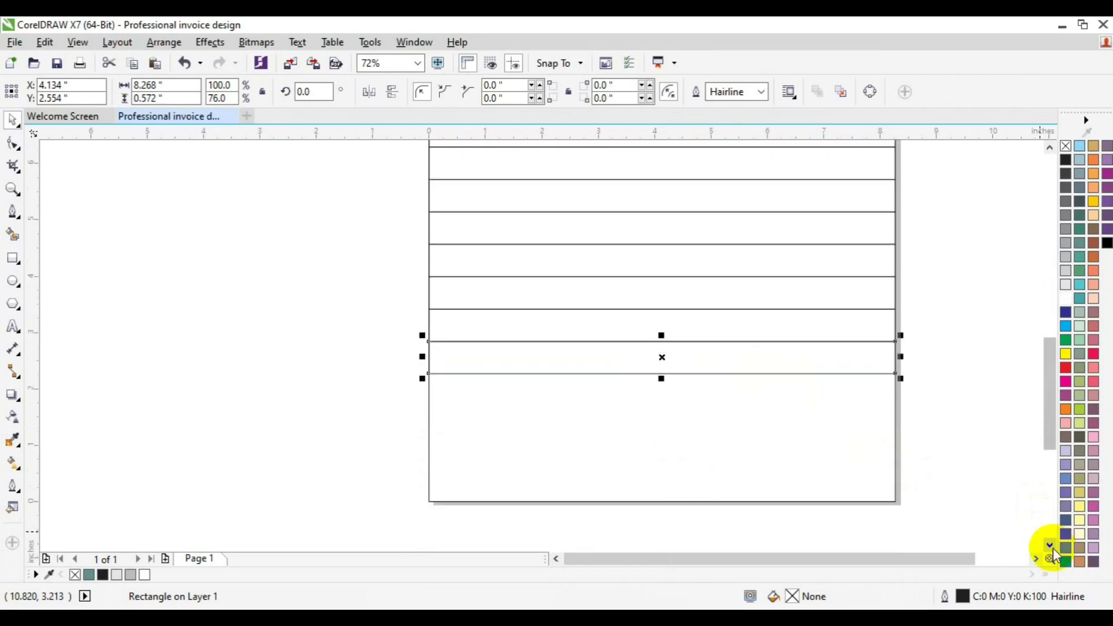
Fill alternate table rows, including the first row under the black band, with 20% grey.
click(881, 316)
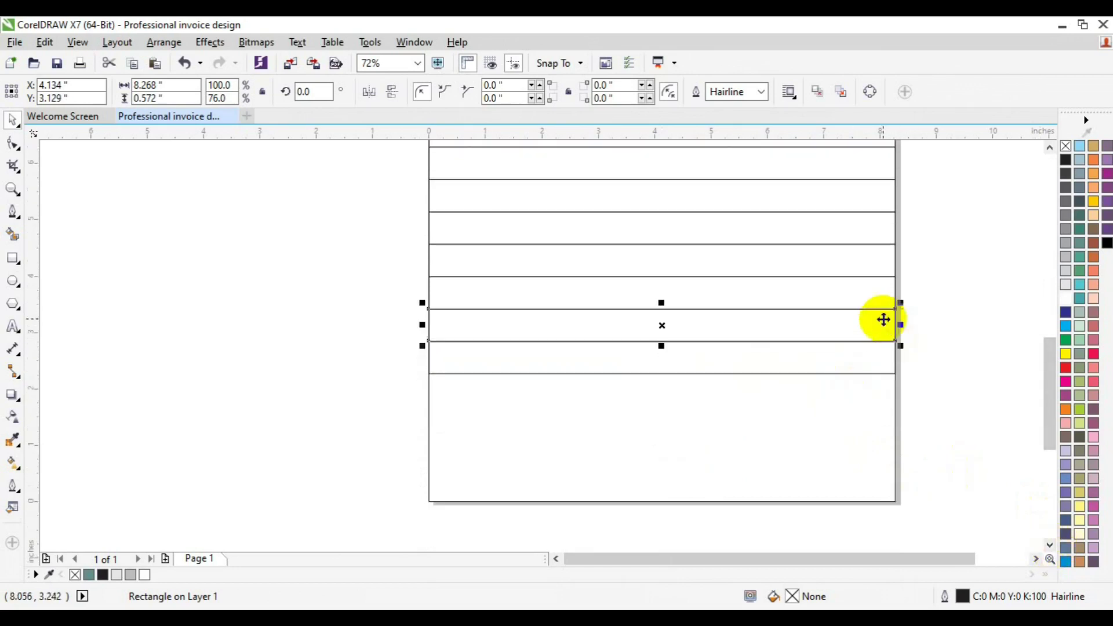
shift+click(842, 264)
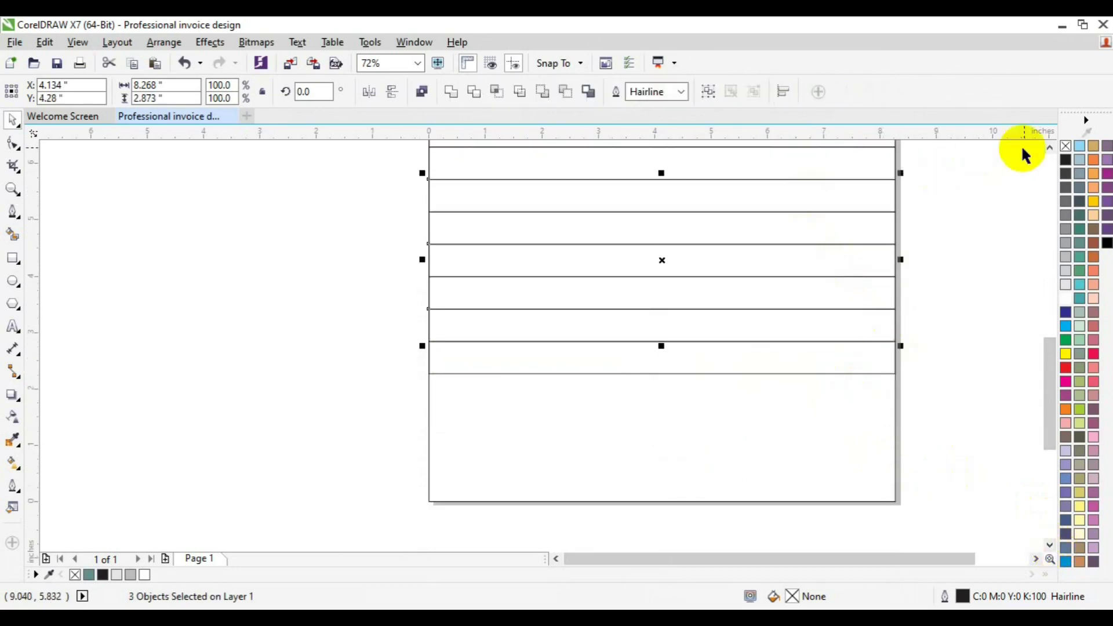
click(1049, 147)
click(1050, 147)
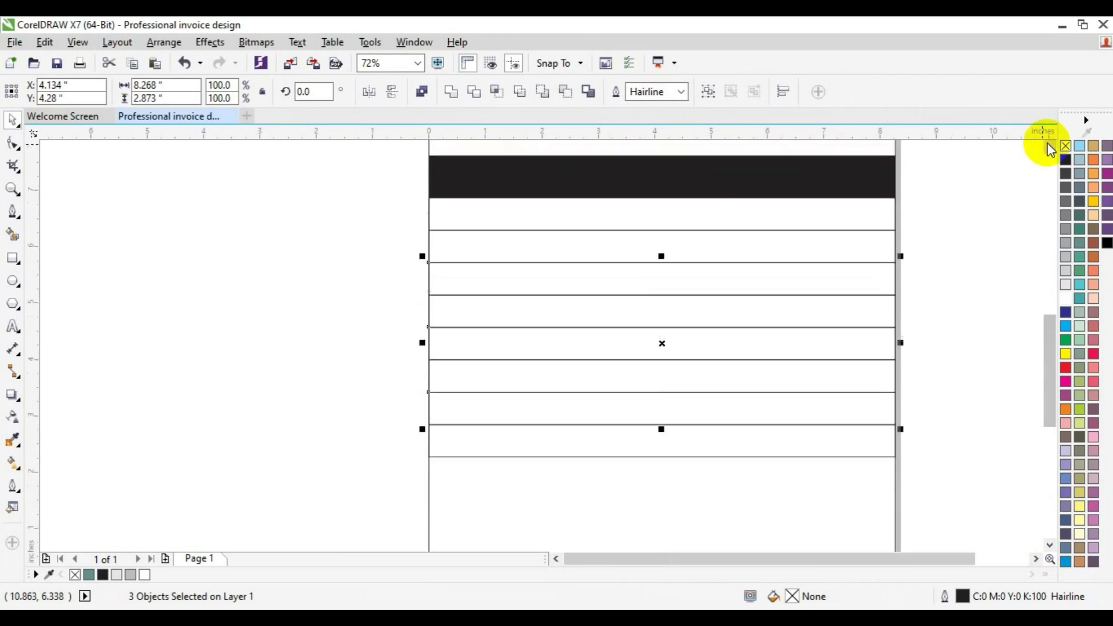
shift+click(872, 214)
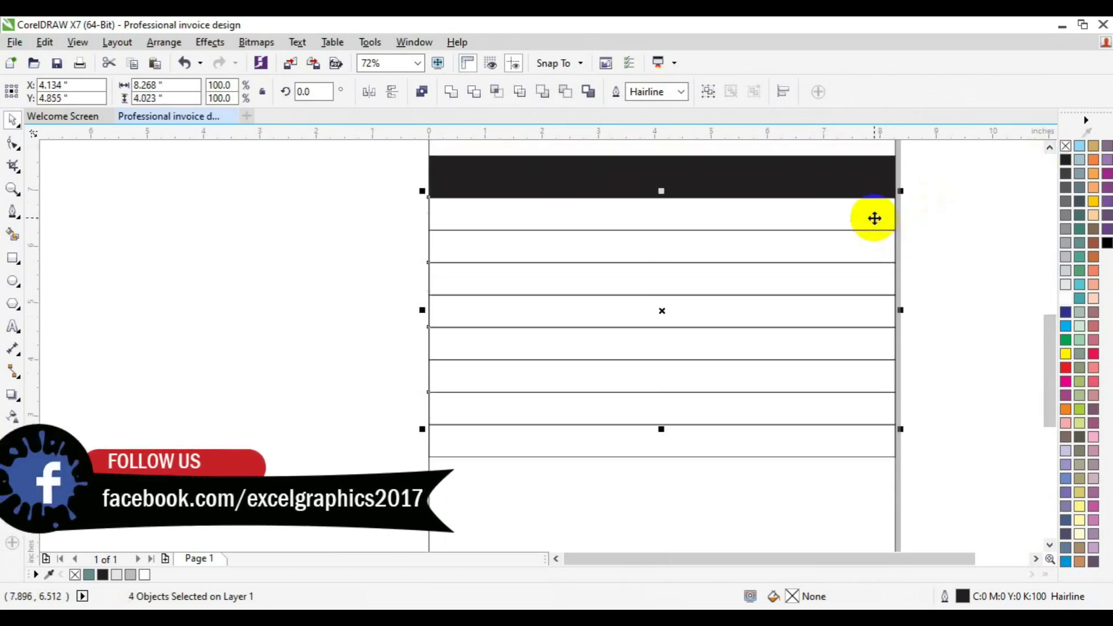
click(1065, 297)
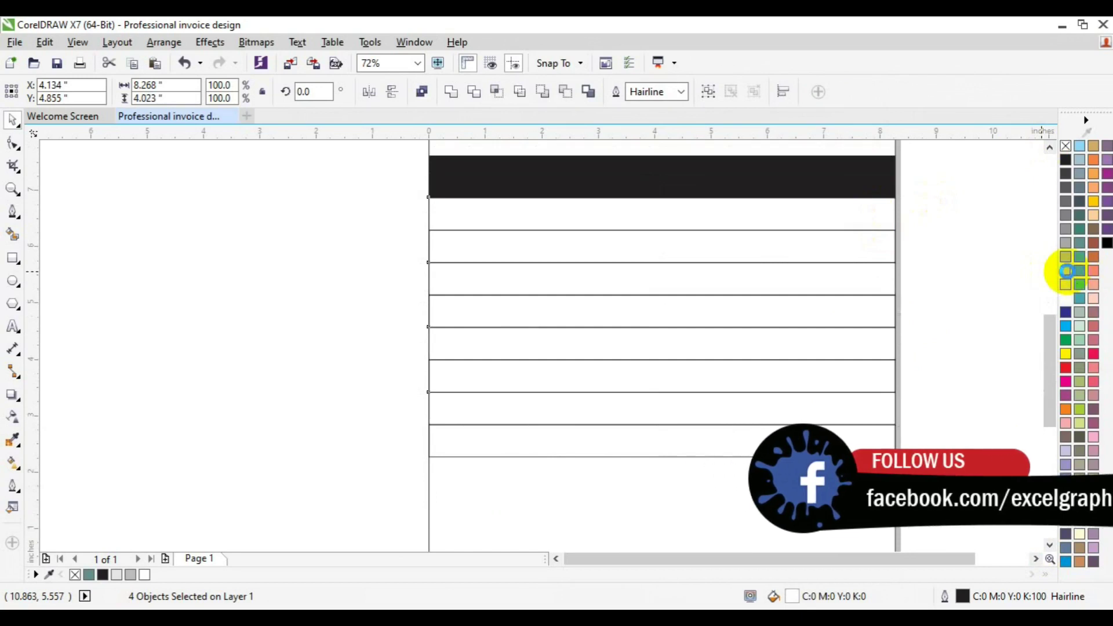
click(1067, 271)
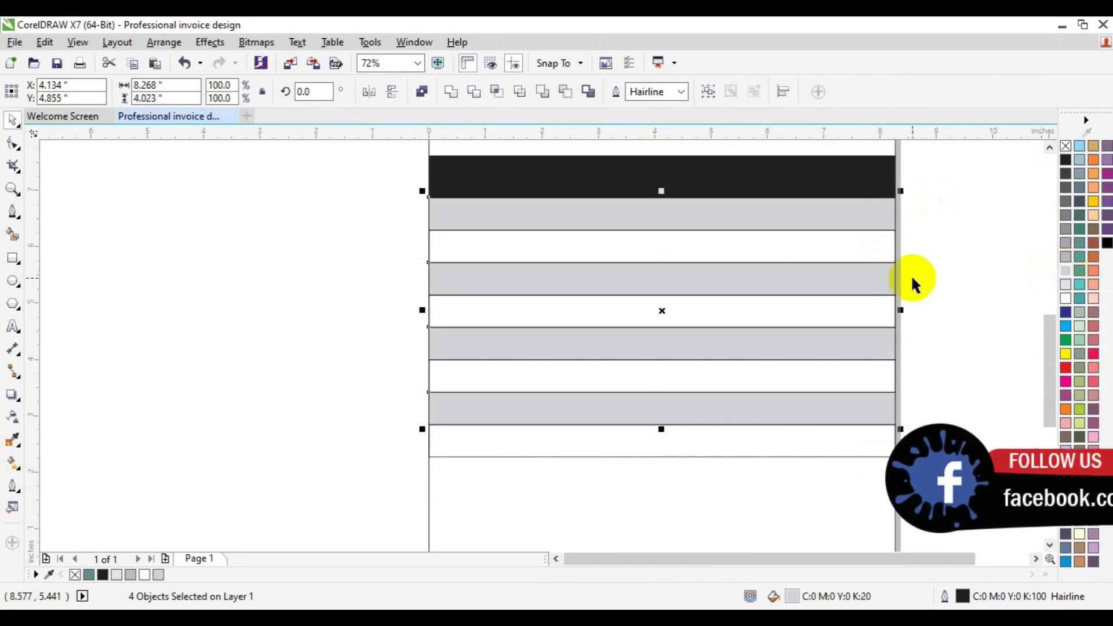
Fill the four remaining white rows with 10% grey and remove their outlines.
click(825, 246)
shift+click(821, 307)
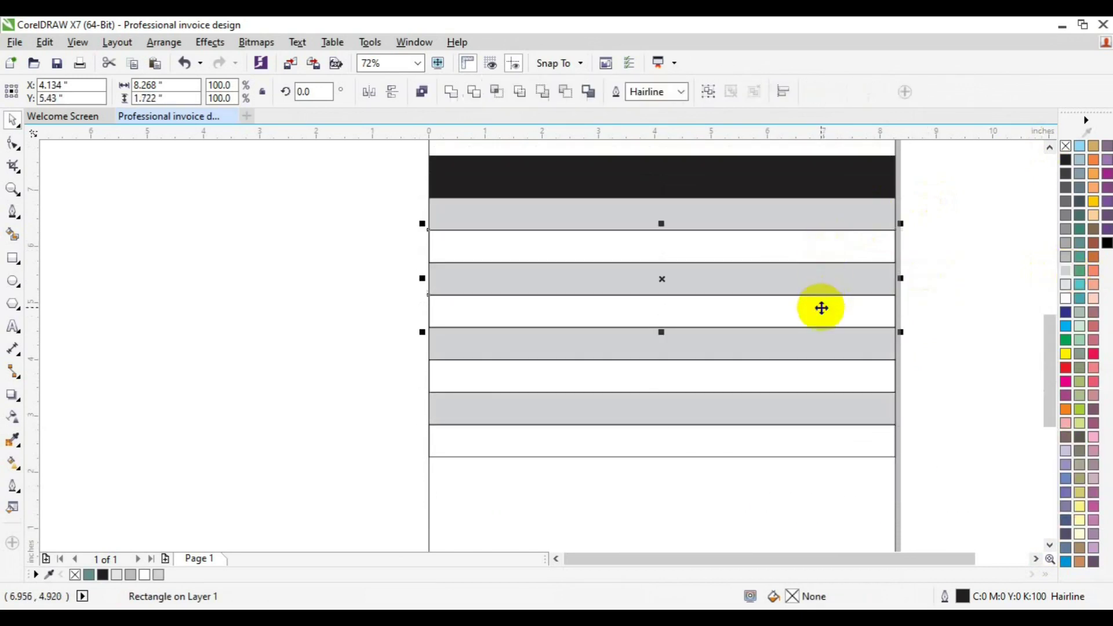
shift+click(799, 377)
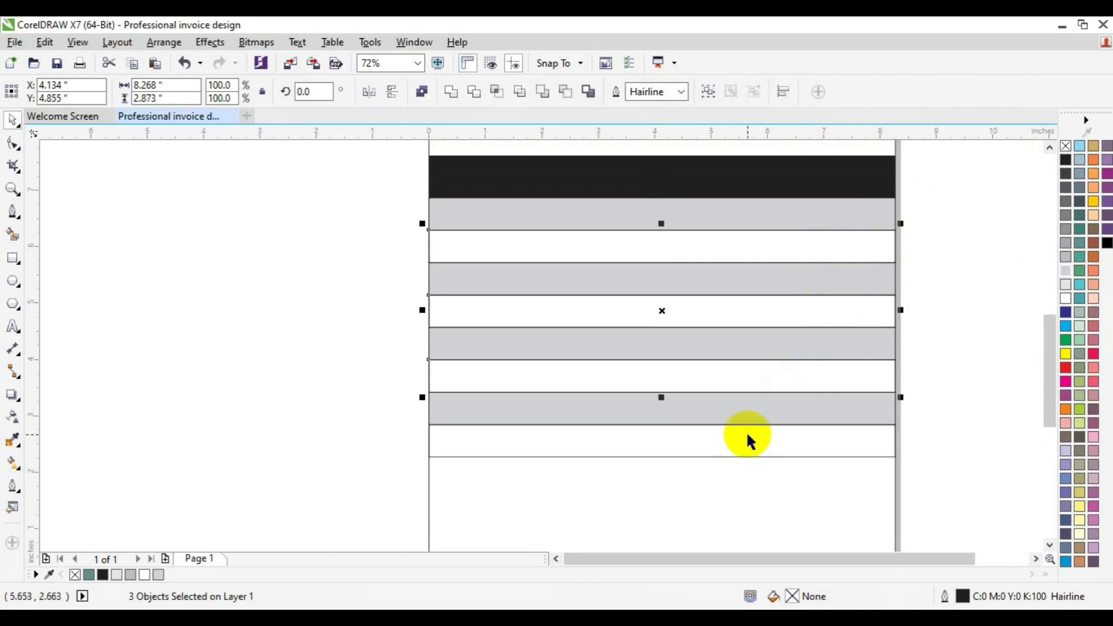
shift+click(746, 448)
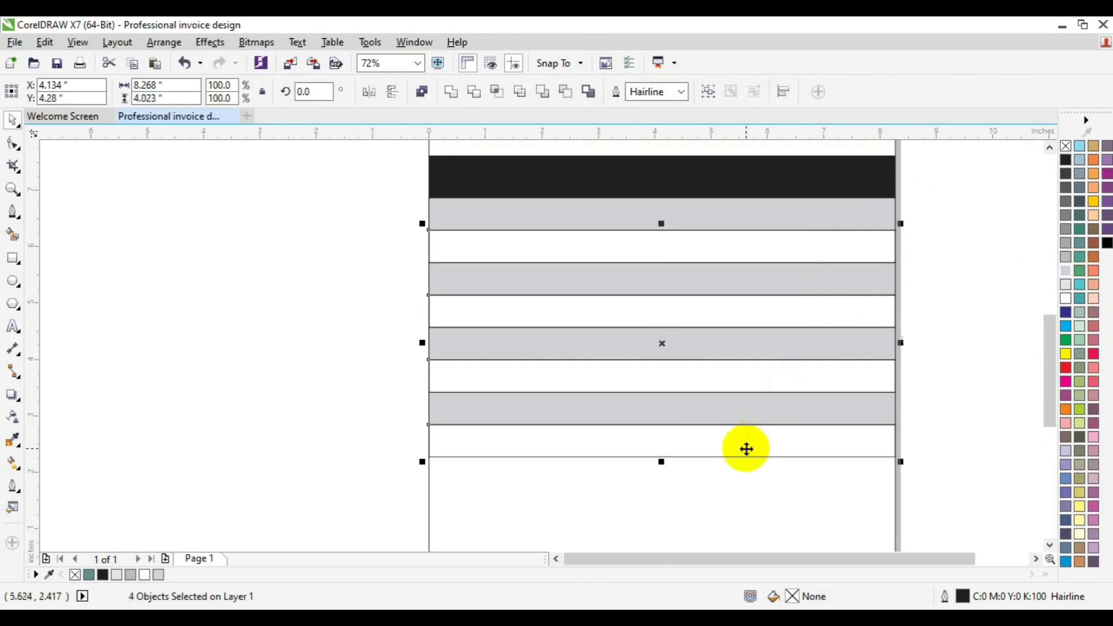
click(1065, 285)
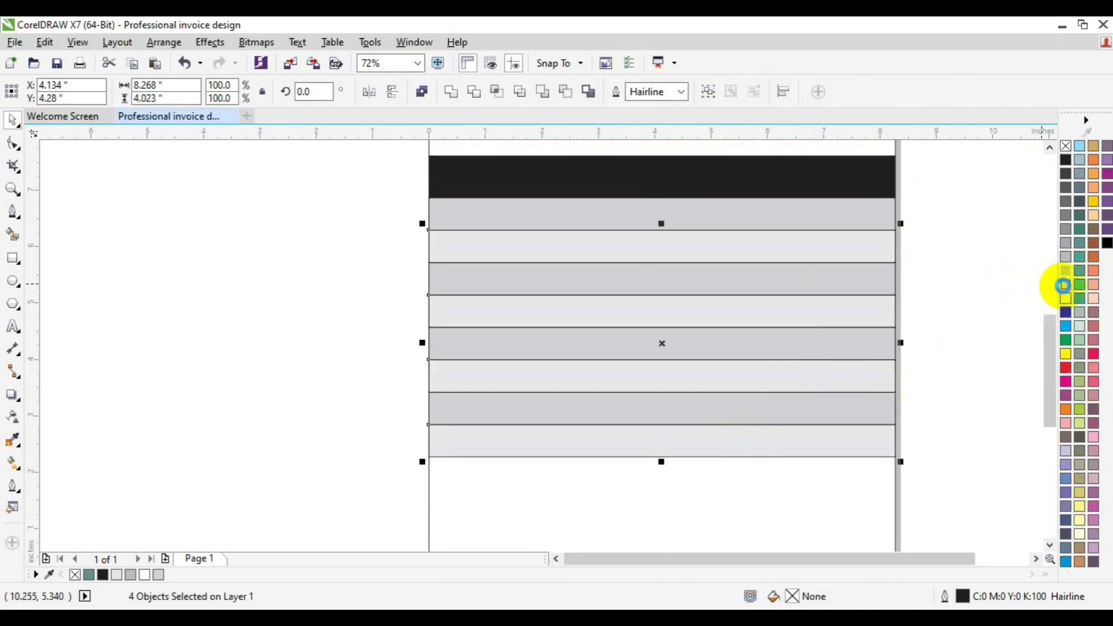
click(1066, 145)
Delete the four darker grey rows from the table.
click(970, 268)
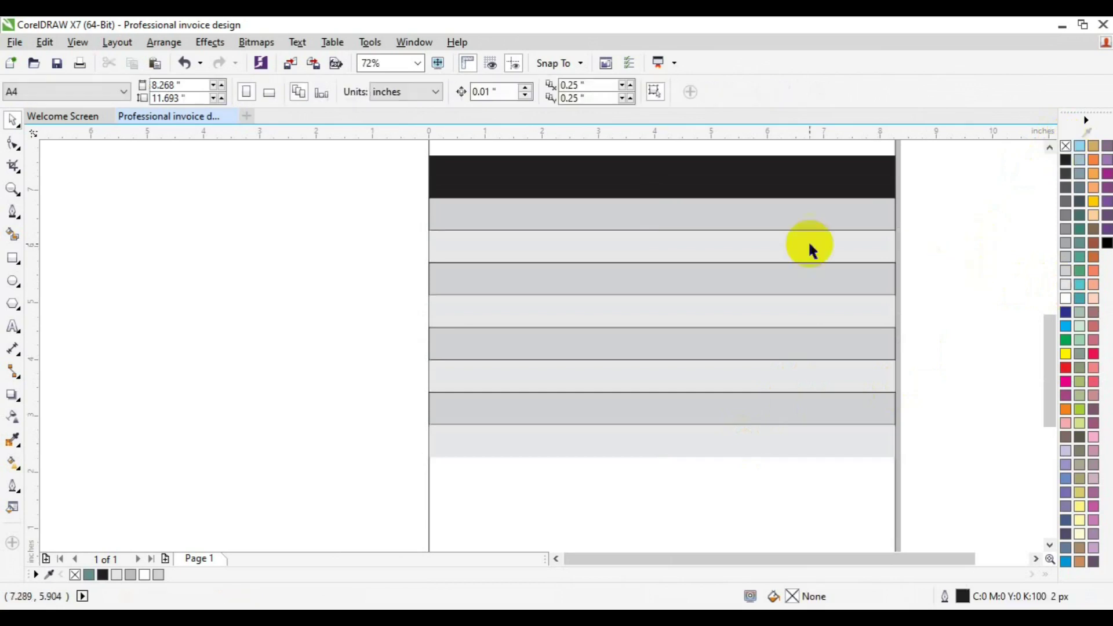
click(772, 220)
shift+click(749, 281)
shift+click(716, 338)
shift+click(680, 410)
key(Delete)
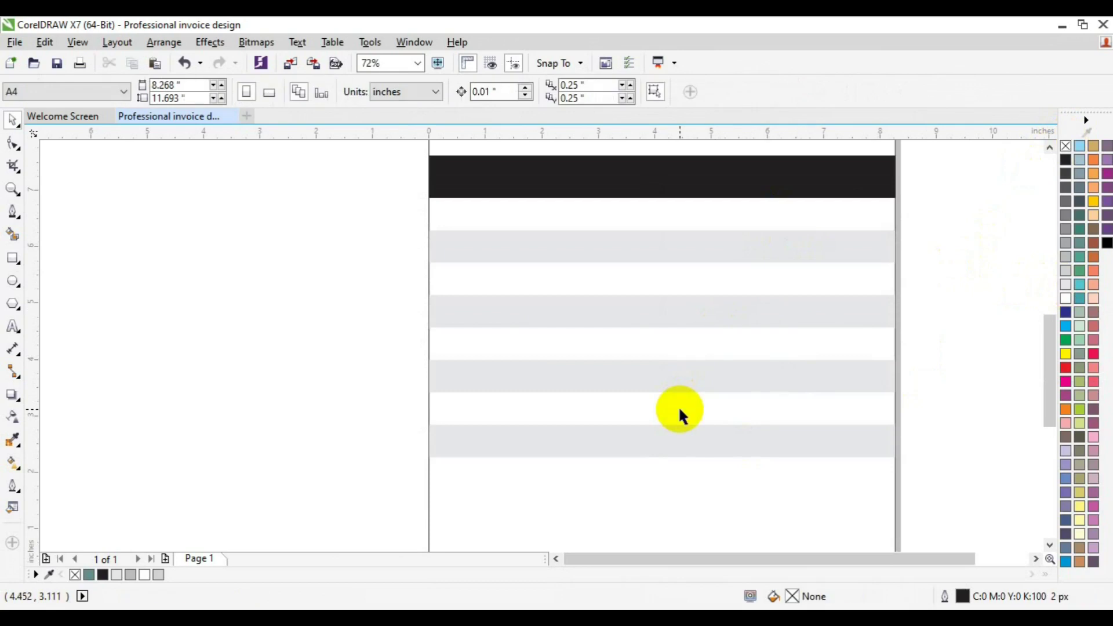
Zoom out to the whole page and apply a palette swatch to the black band.
click(13, 189)
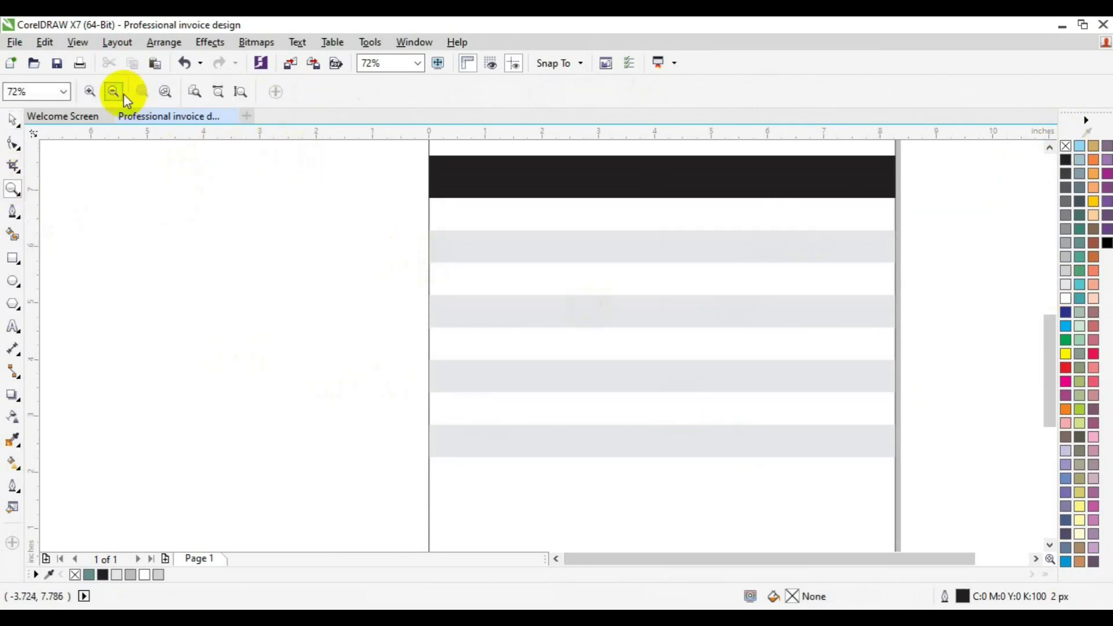
click(115, 92)
key(space)
click(567, 269)
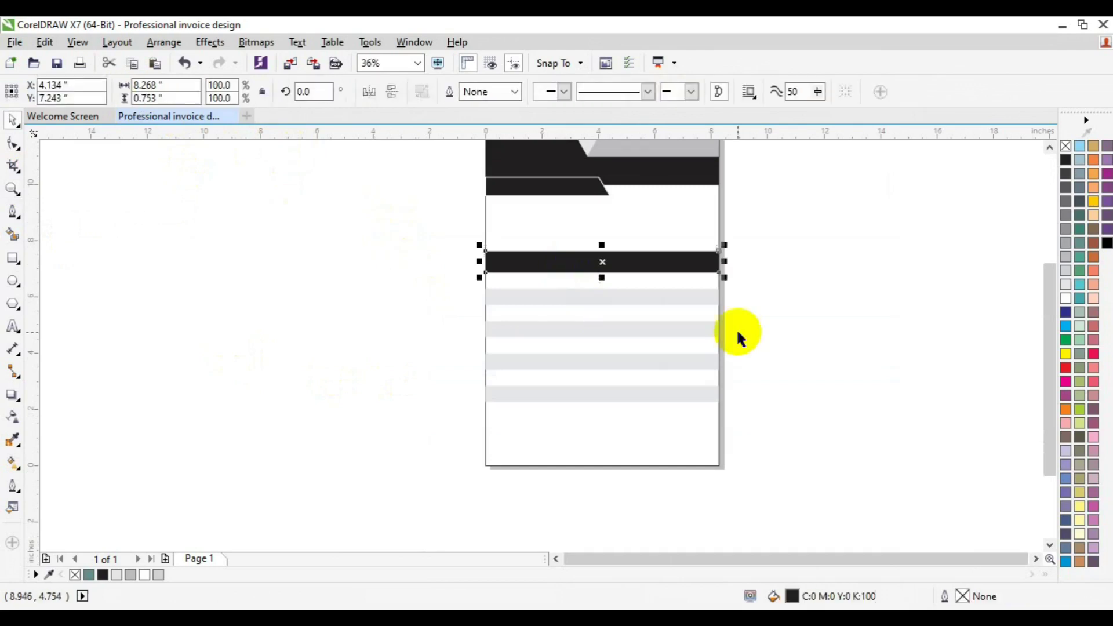
click(1049, 147)
click(1049, 146)
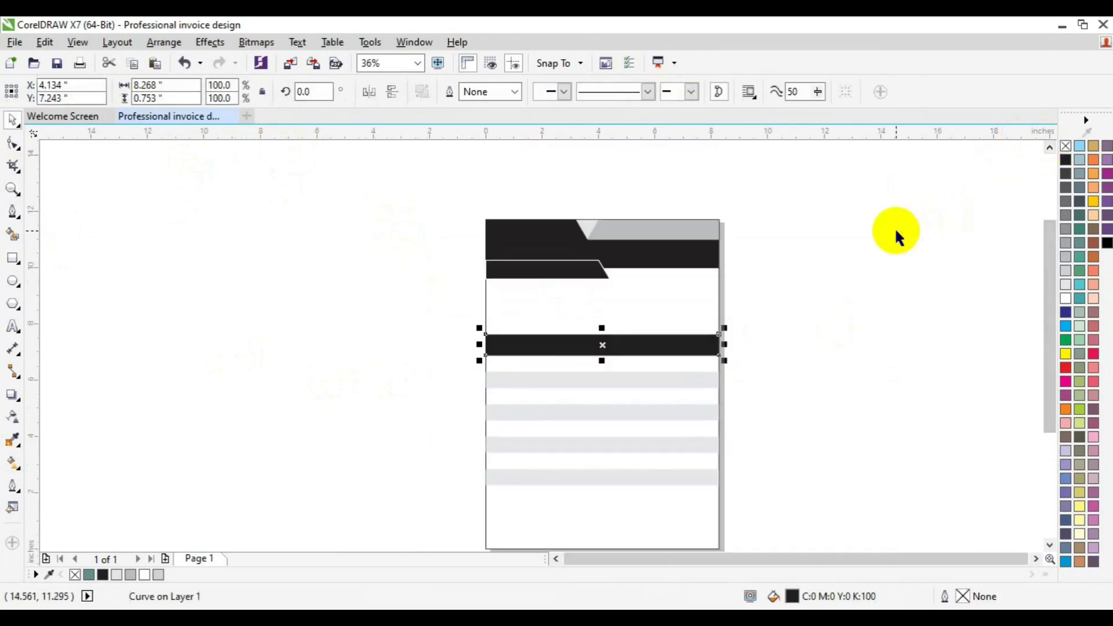
click(819, 368)
click(1050, 543)
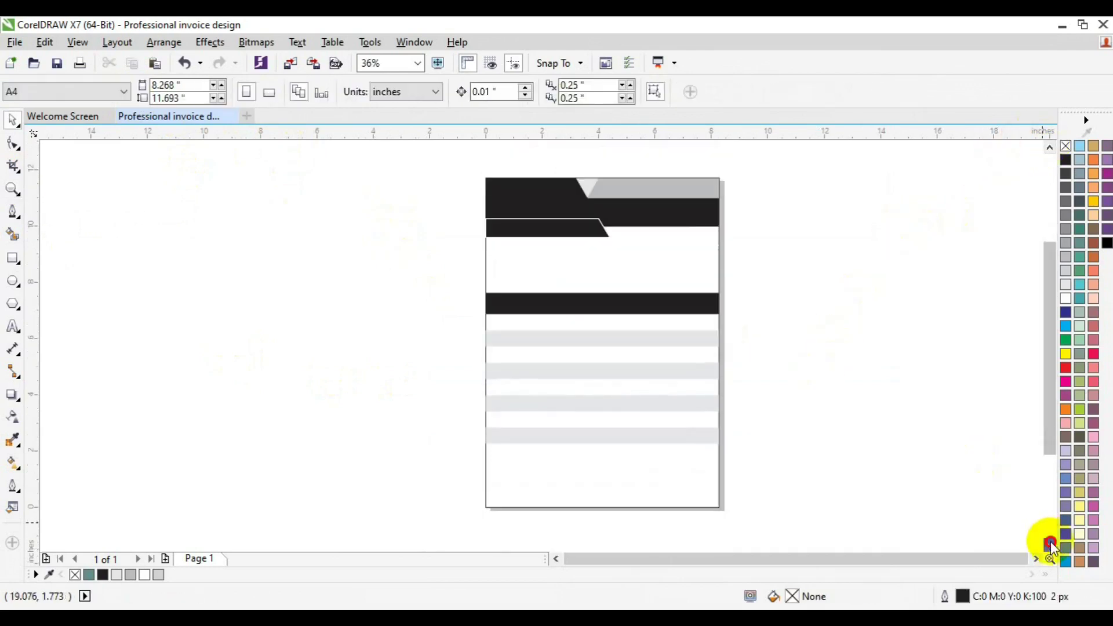
click(1051, 544)
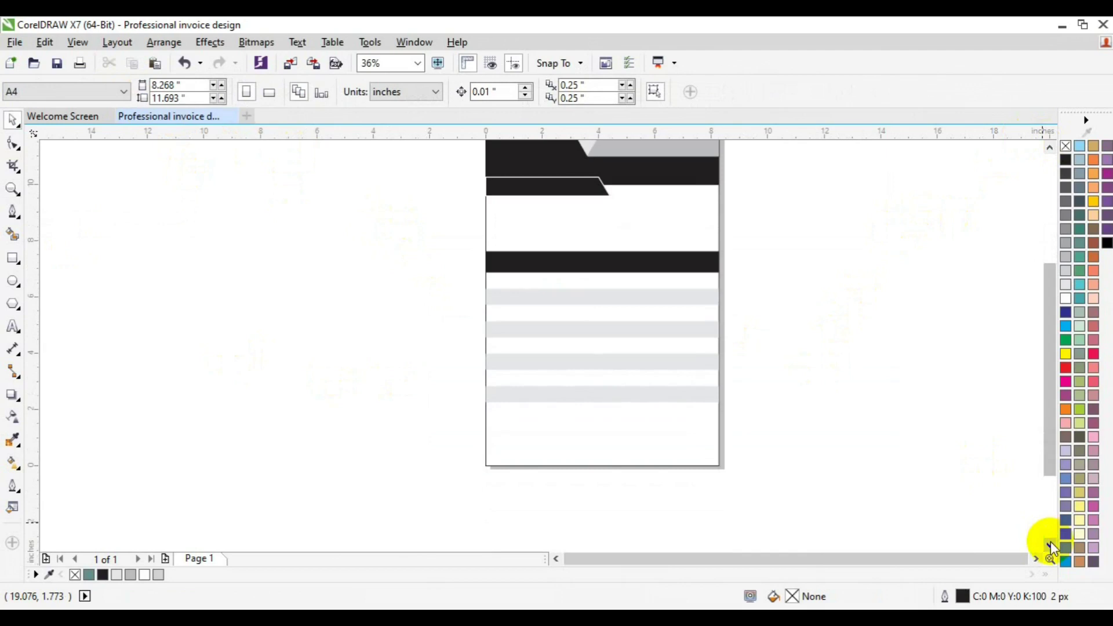
Draw a wide rectangle straddling the bottom edge of the page.
click(13, 258)
drag(460, 446, 739, 494)
key(space)
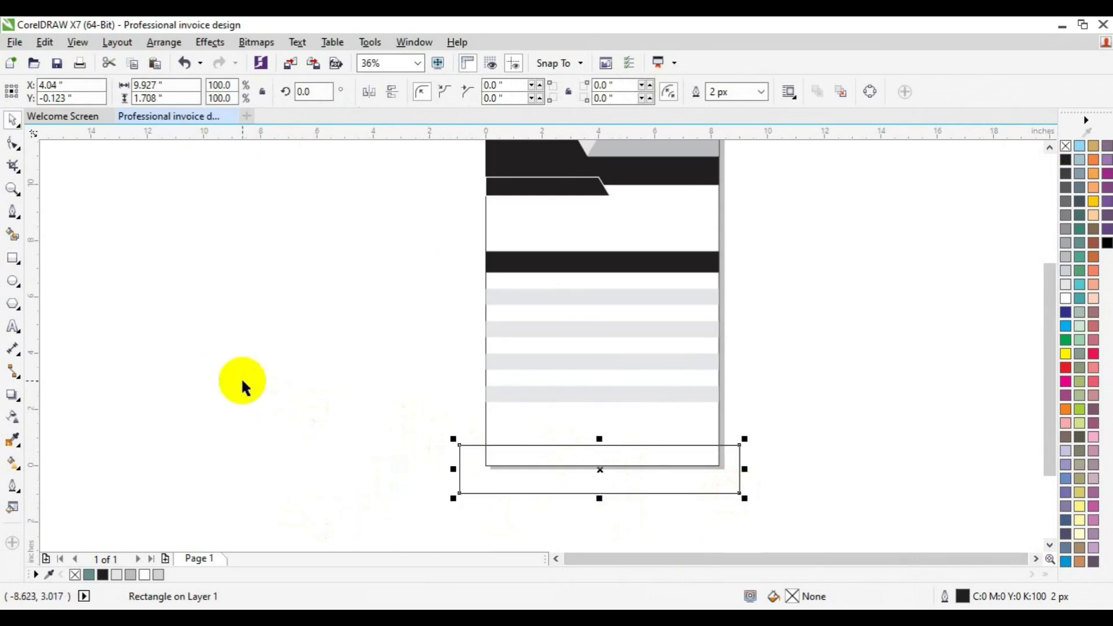
Draw a short horizontal line to the right of the page.
click(12, 213)
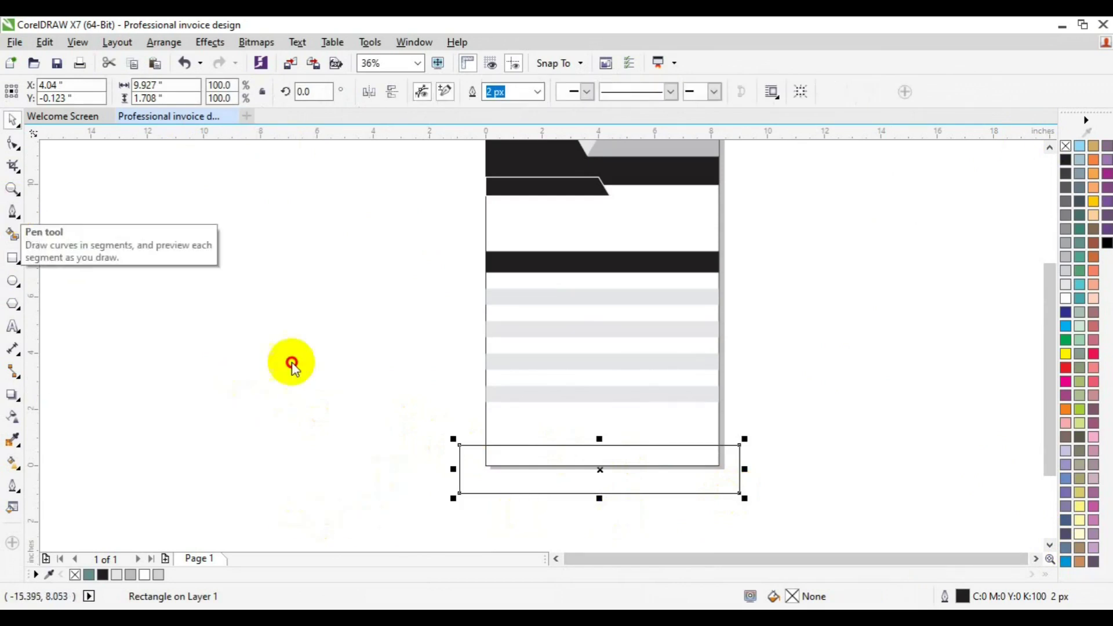
click(782, 399)
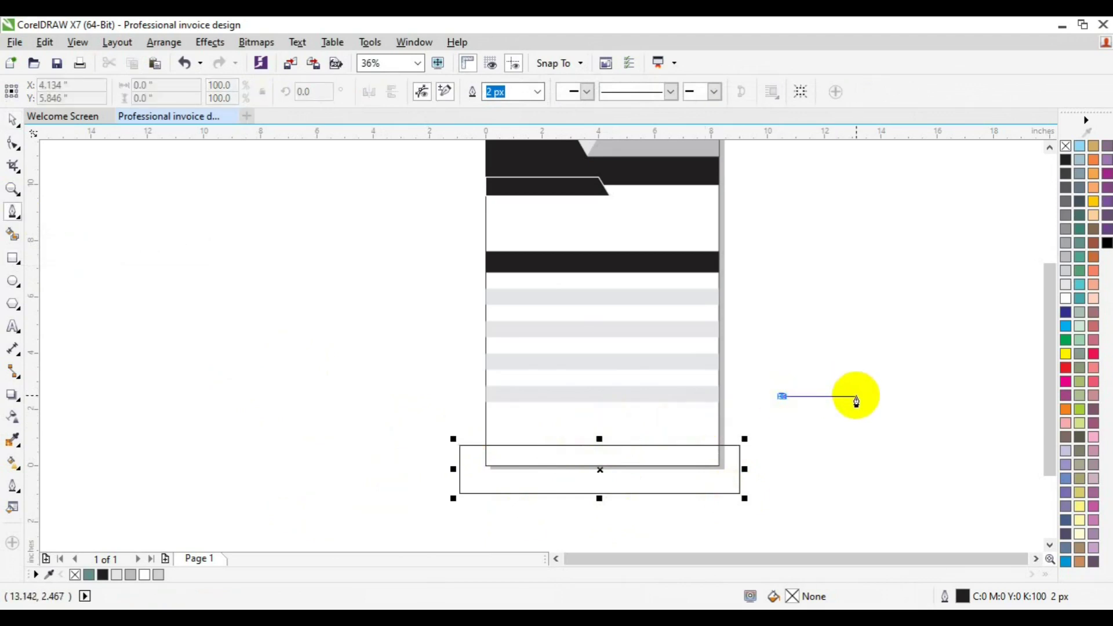
click(867, 397)
key(Escape)
key(space)
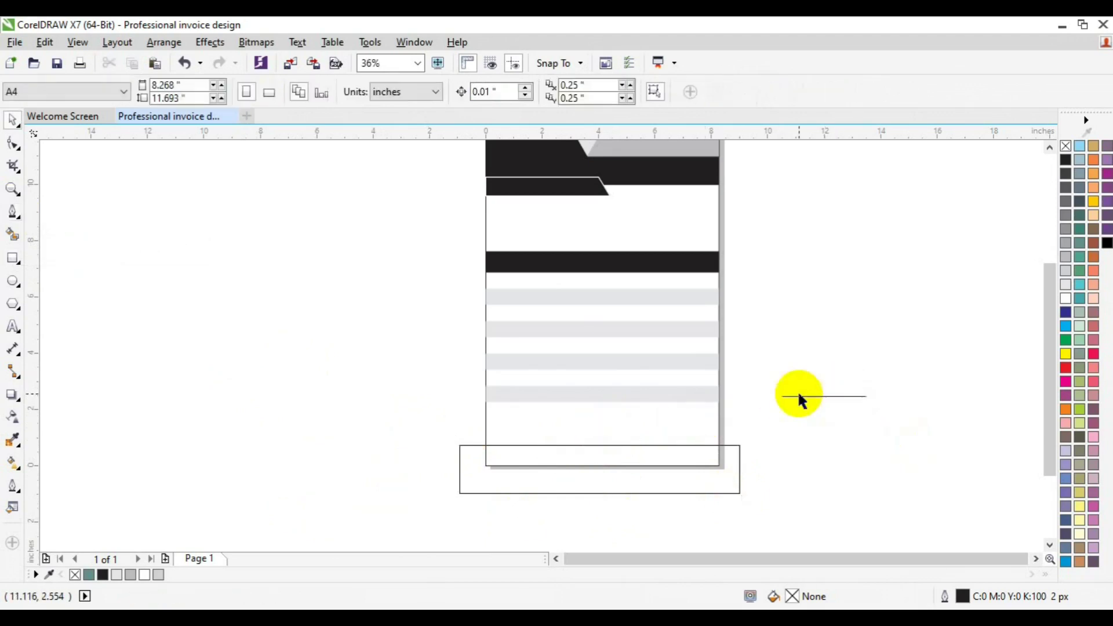
Give the short line a 60 px outline width.
click(799, 396)
click(514, 91)
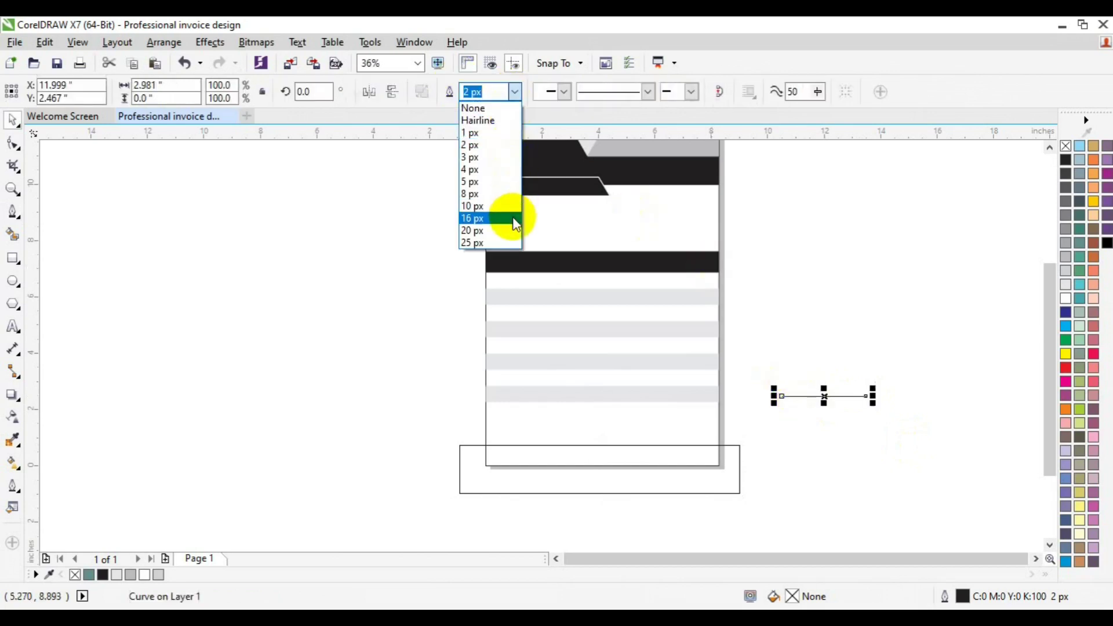
click(513, 218)
click(516, 92)
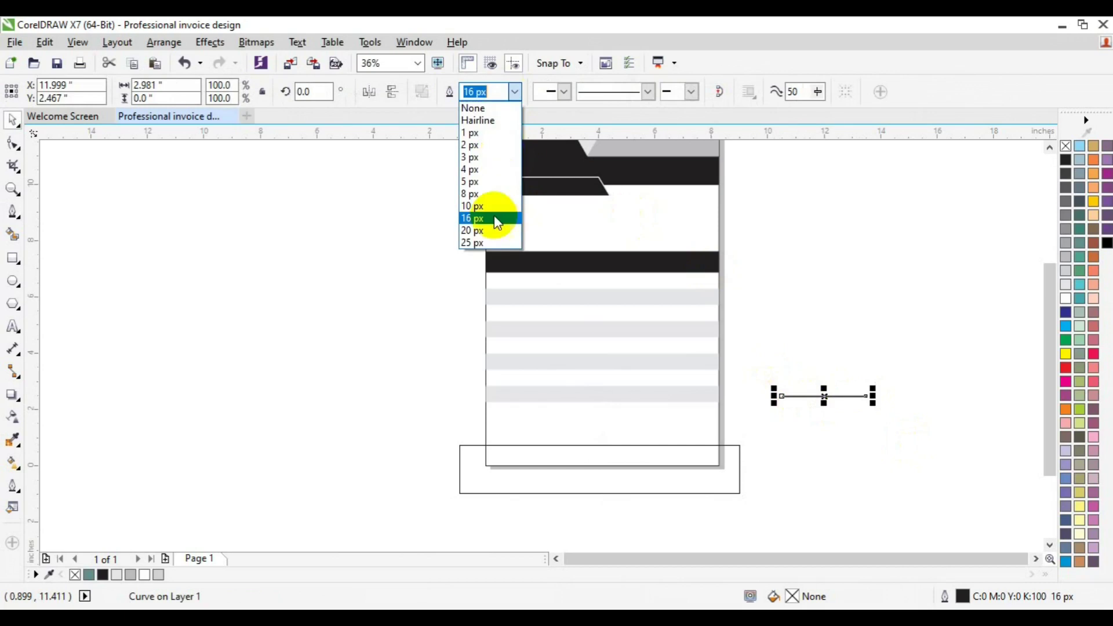
click(492, 238)
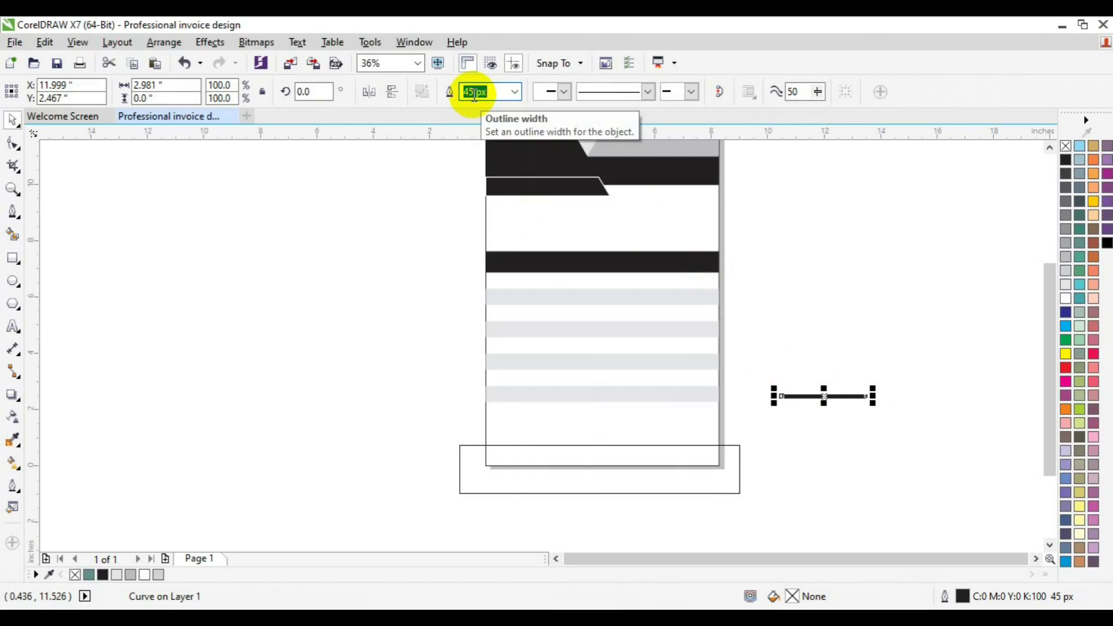
text(60)
key(Return)
Rotate the line to 45°.
click(832, 394)
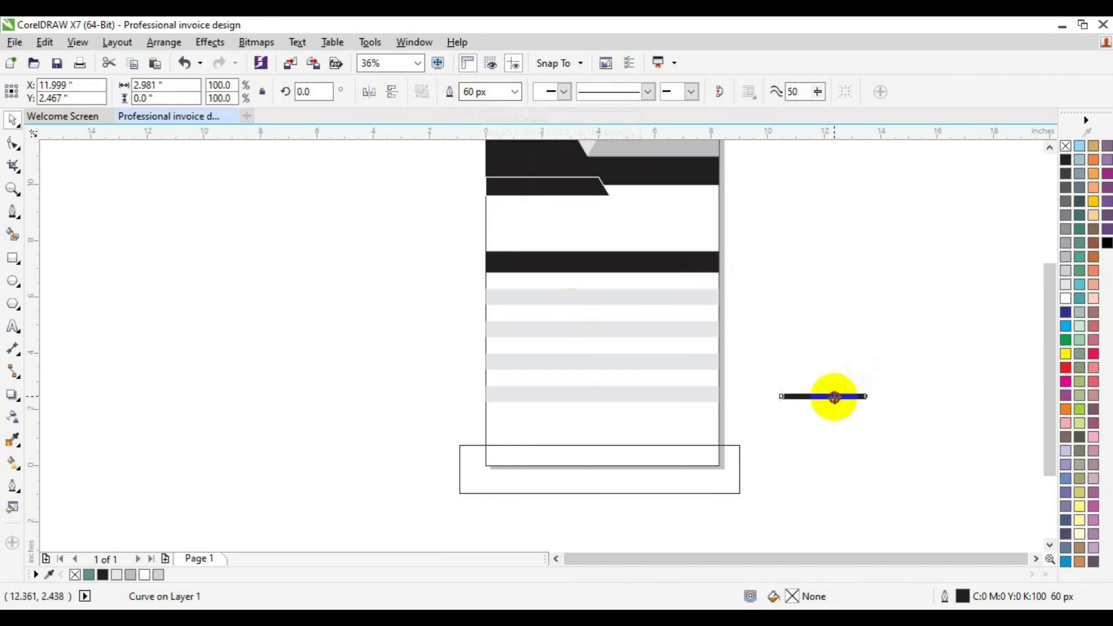
click(301, 91)
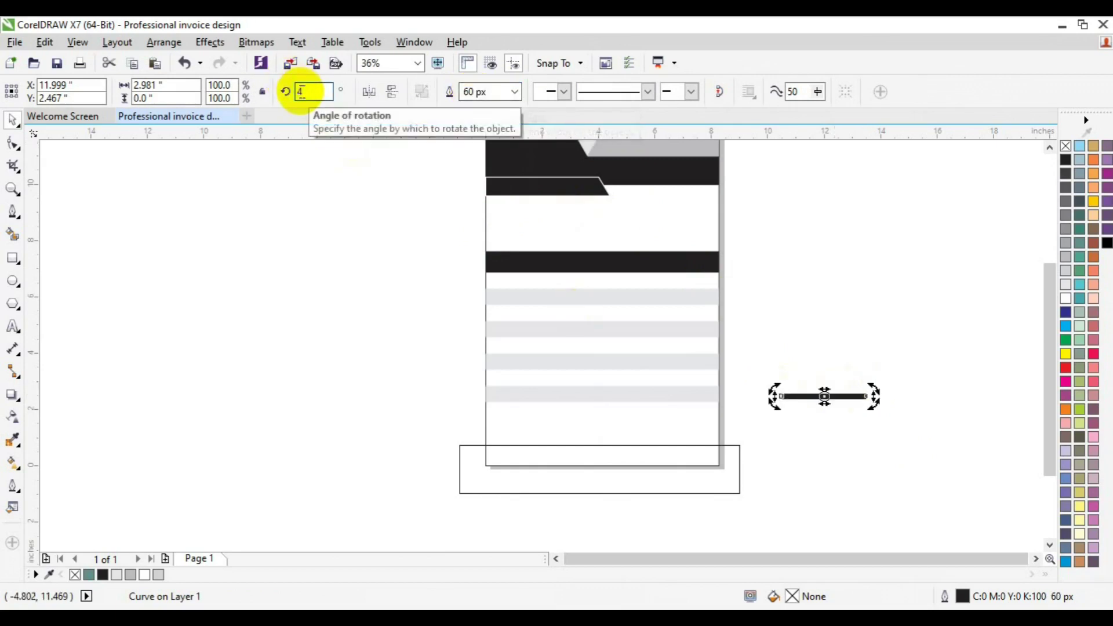
text(45)
key(Return)
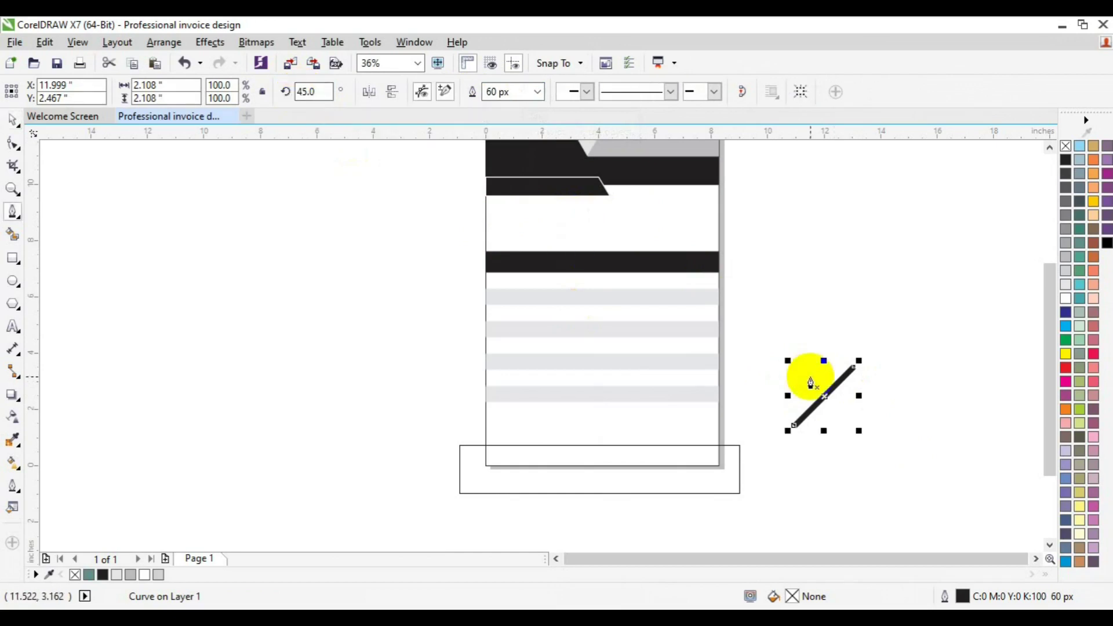
key(space)
Move the thick line onto the bottom rectangle and rotate it steeper, to about 60°.
drag(820, 393, 608, 454)
click(608, 454)
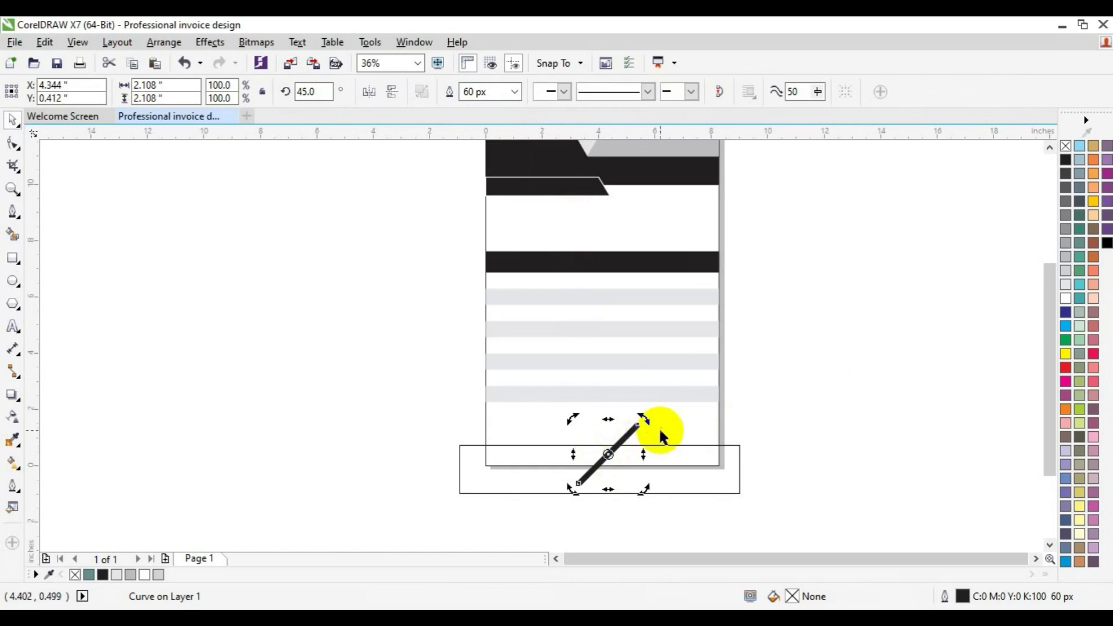
drag(647, 422, 635, 413)
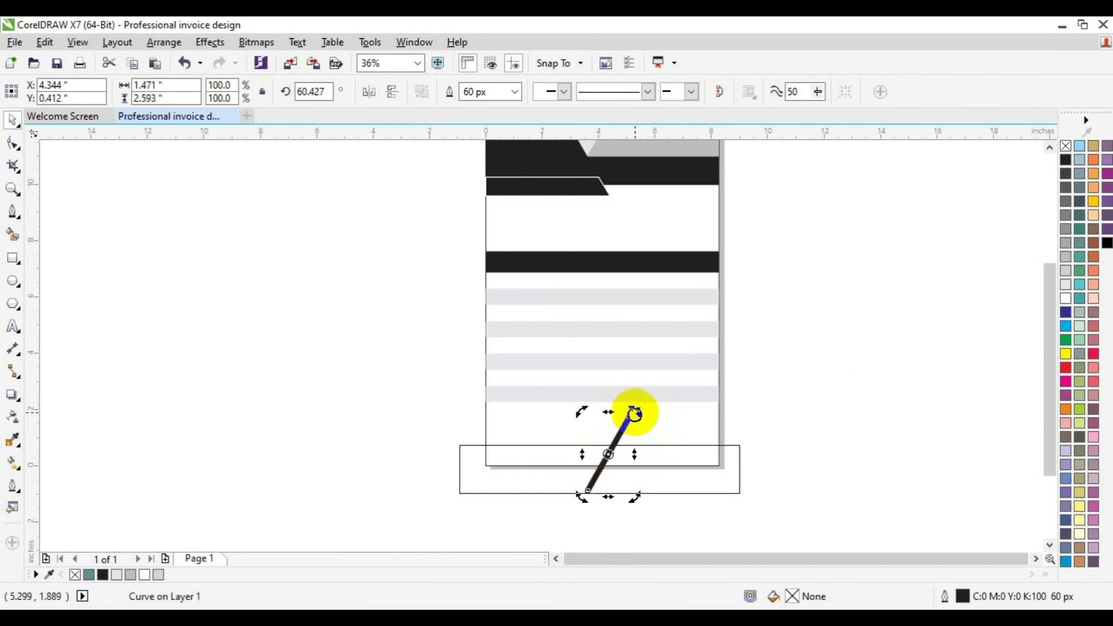
Draw a line across the bottom rectangle, then undo the misplaced line.
key(space)
click(452, 456)
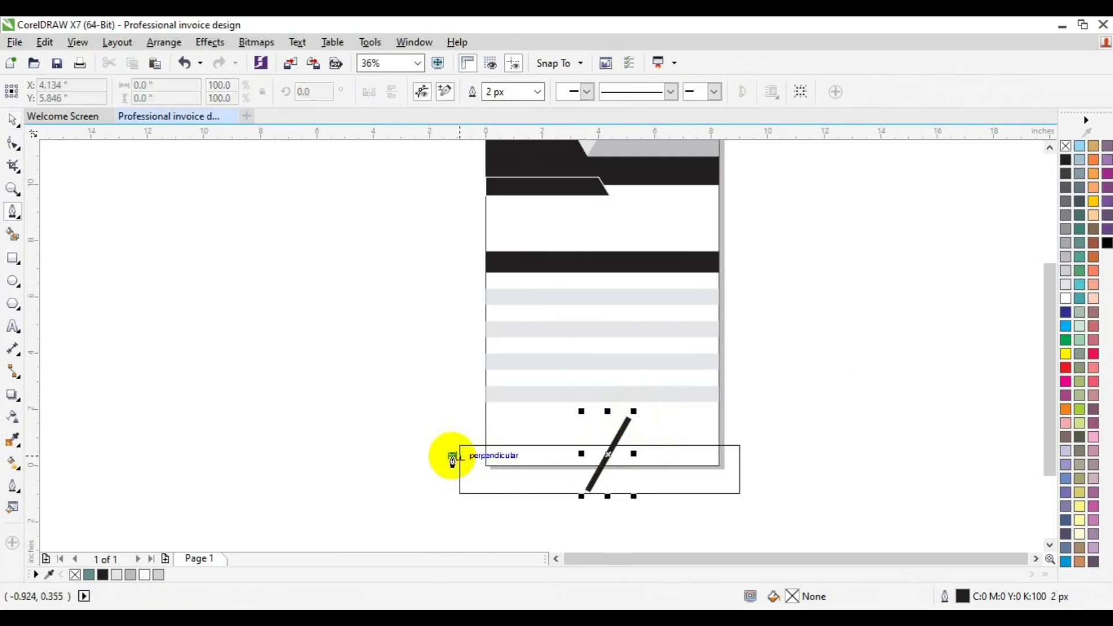
click(627, 453)
key(ctrl+z)
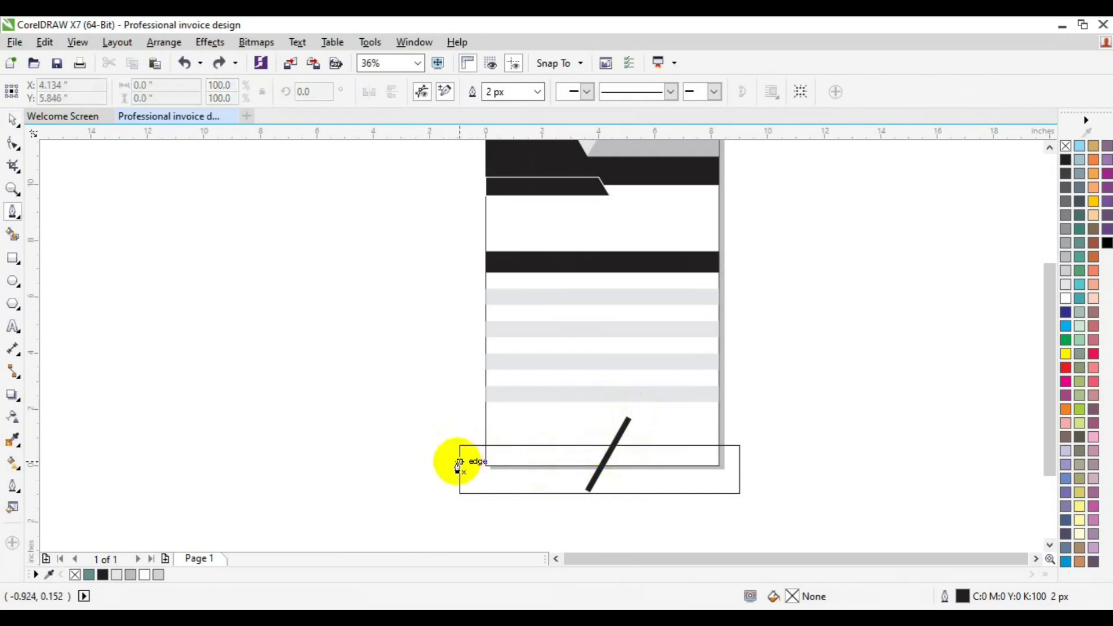
Draw a guide line to the diagonal and Smart Fill the regions on both sides black.
click(456, 458)
click(619, 457)
key(space)
click(770, 483)
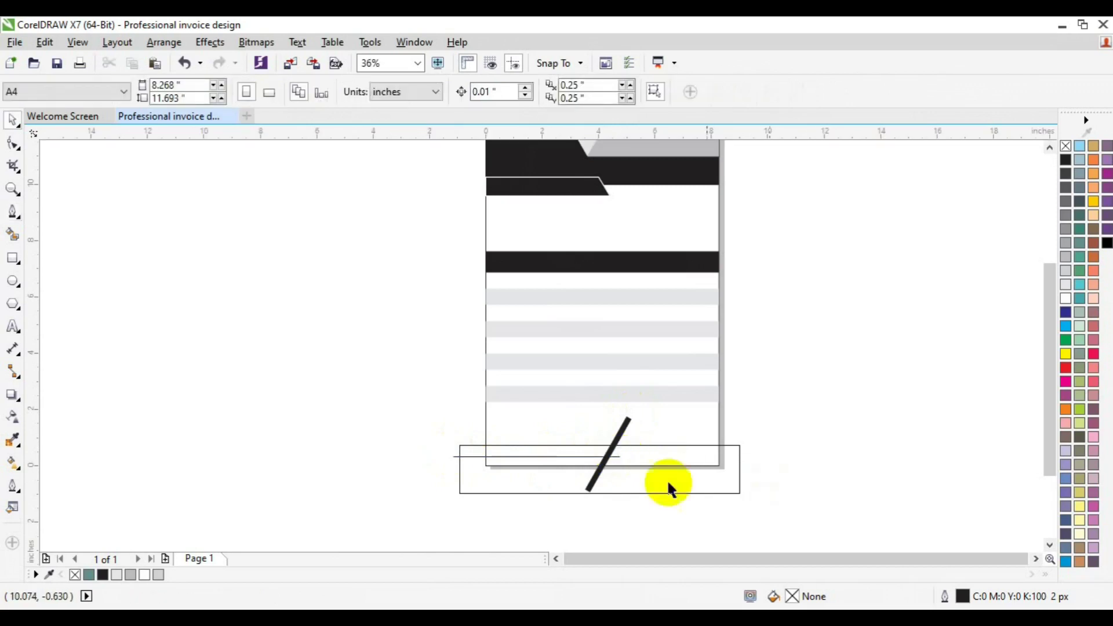
click(14, 235)
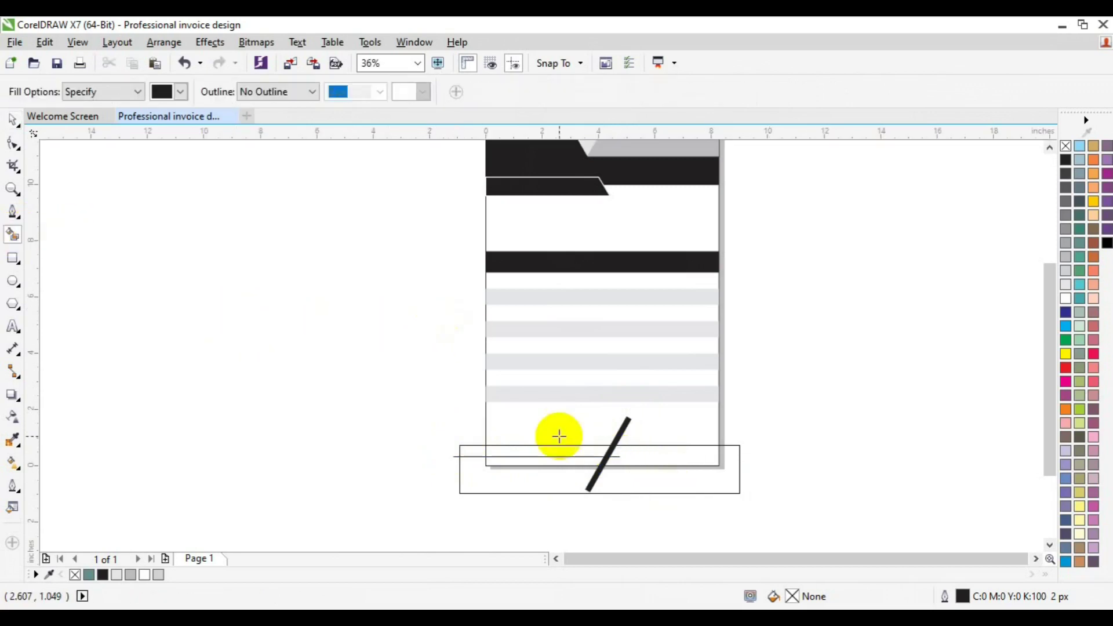
click(547, 460)
click(642, 459)
key(space)
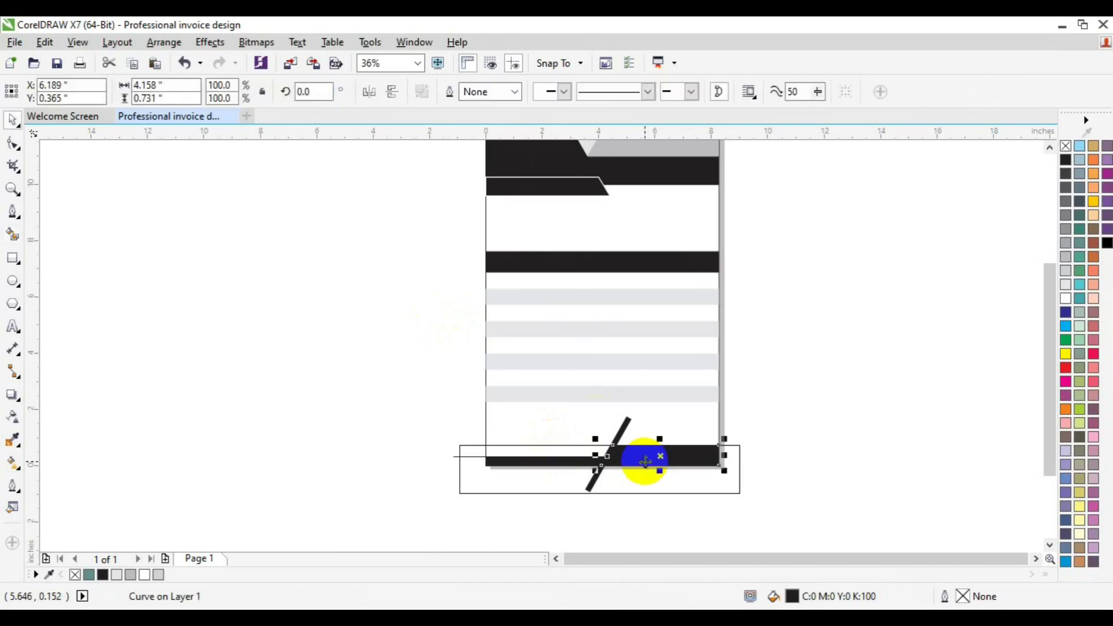
Delete the helper rectangle at the page bottom, keeping the diagonal line.
click(552, 445)
key(Delete)
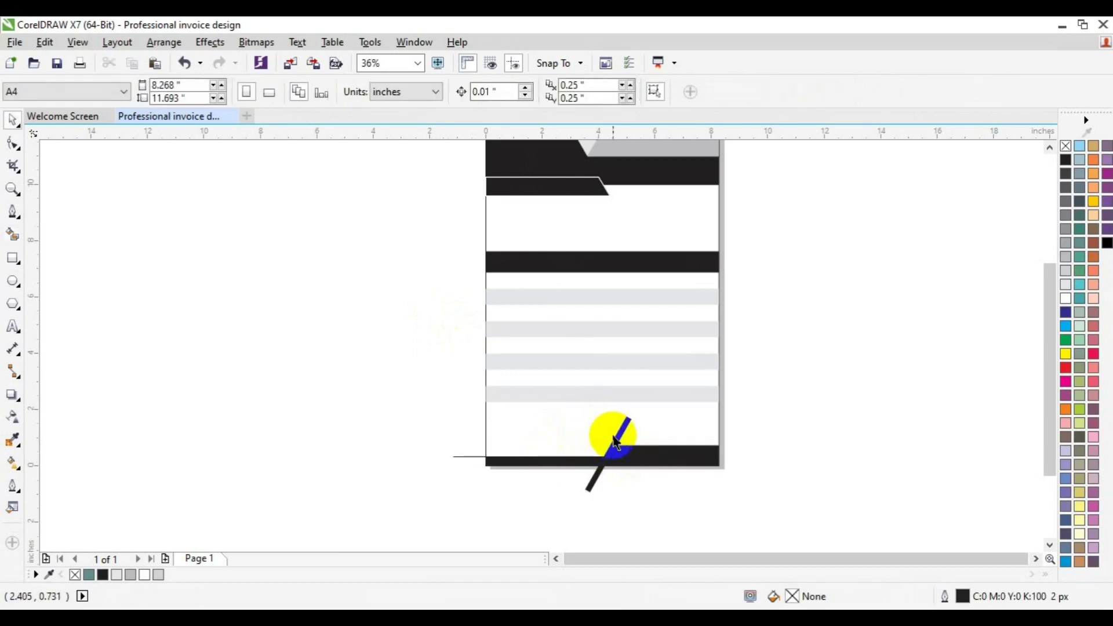
click(621, 439)
key(Delete)
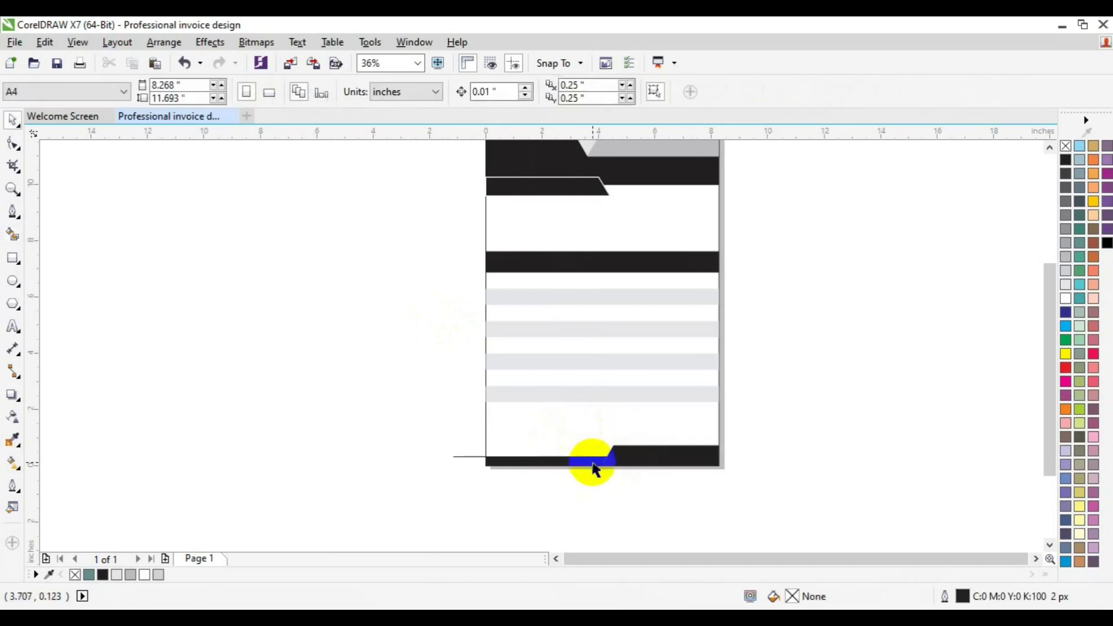
key(ctrl+z)
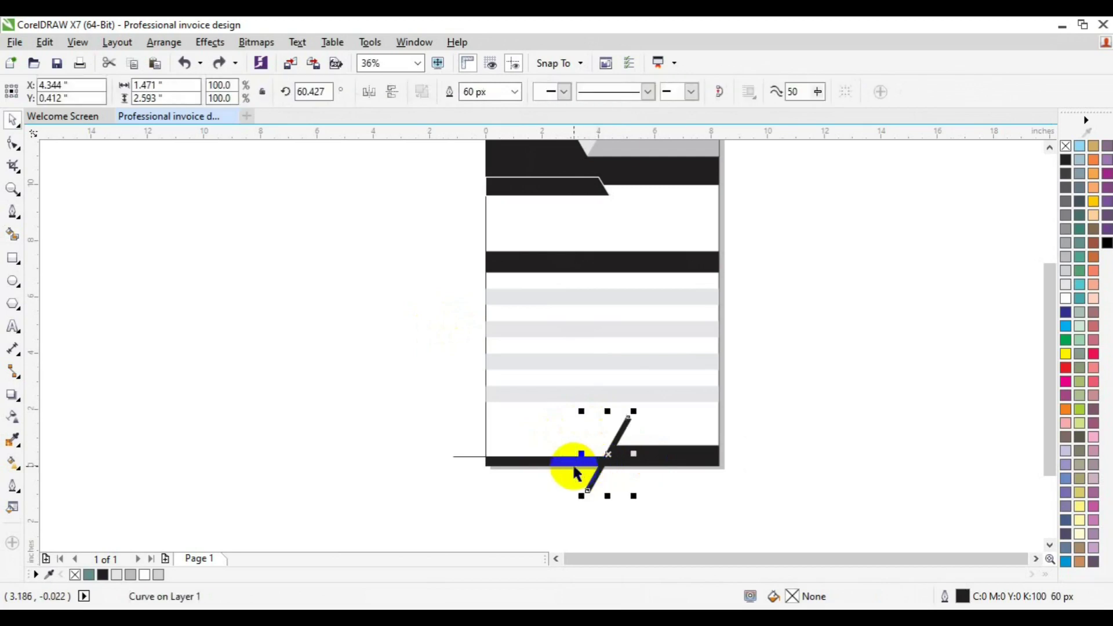
Trim the black band along the diagonal, then delete the diagonal and leftover thin line.
shift+click(574, 463)
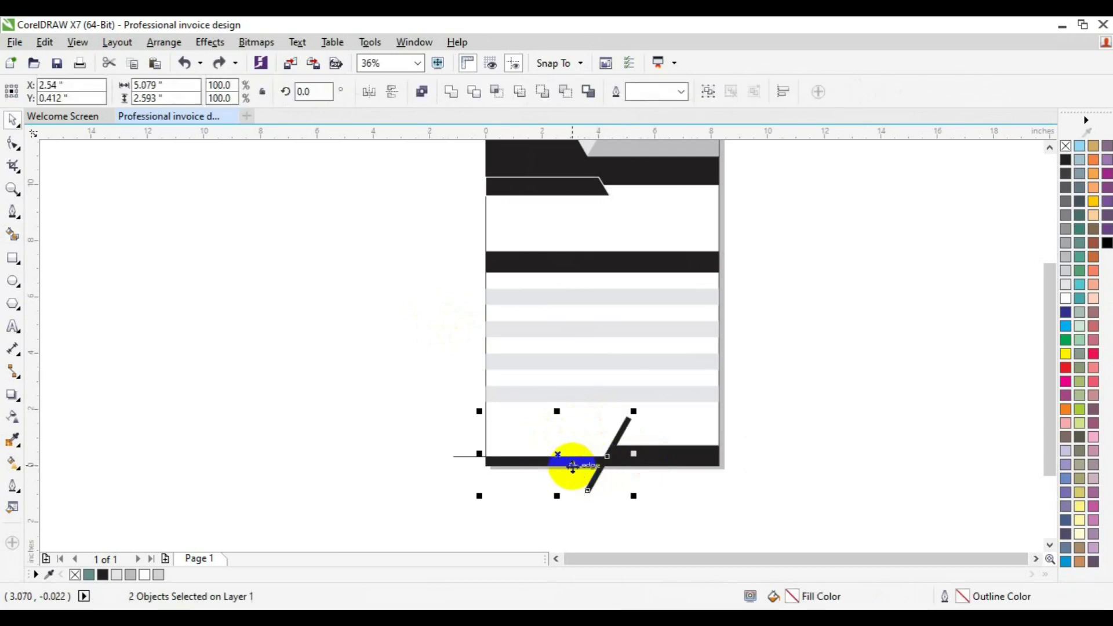
click(481, 99)
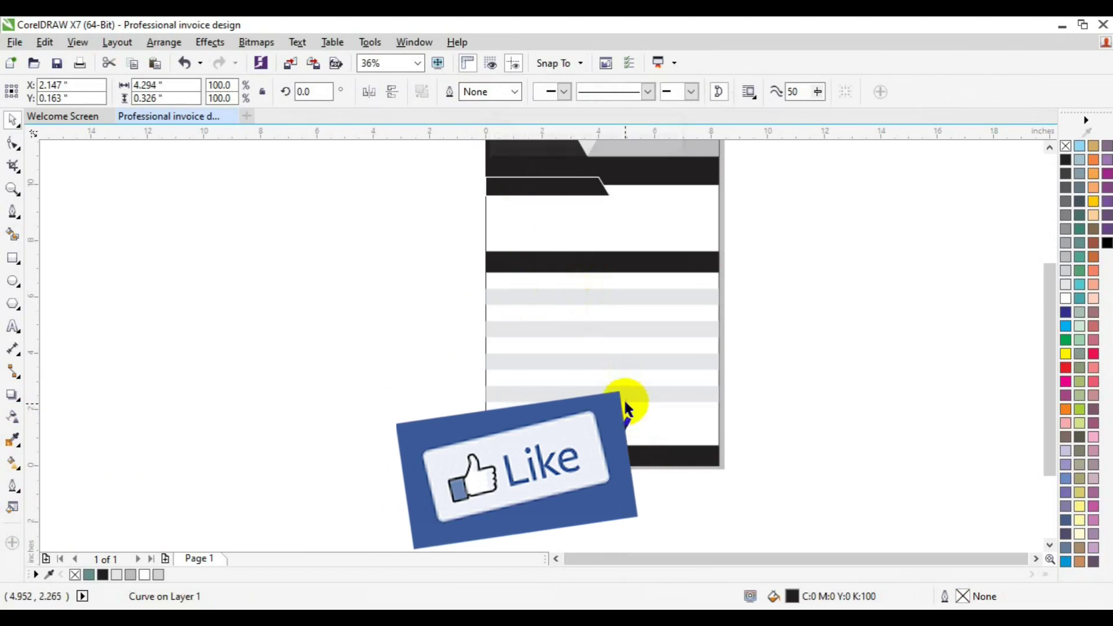
key(Delete)
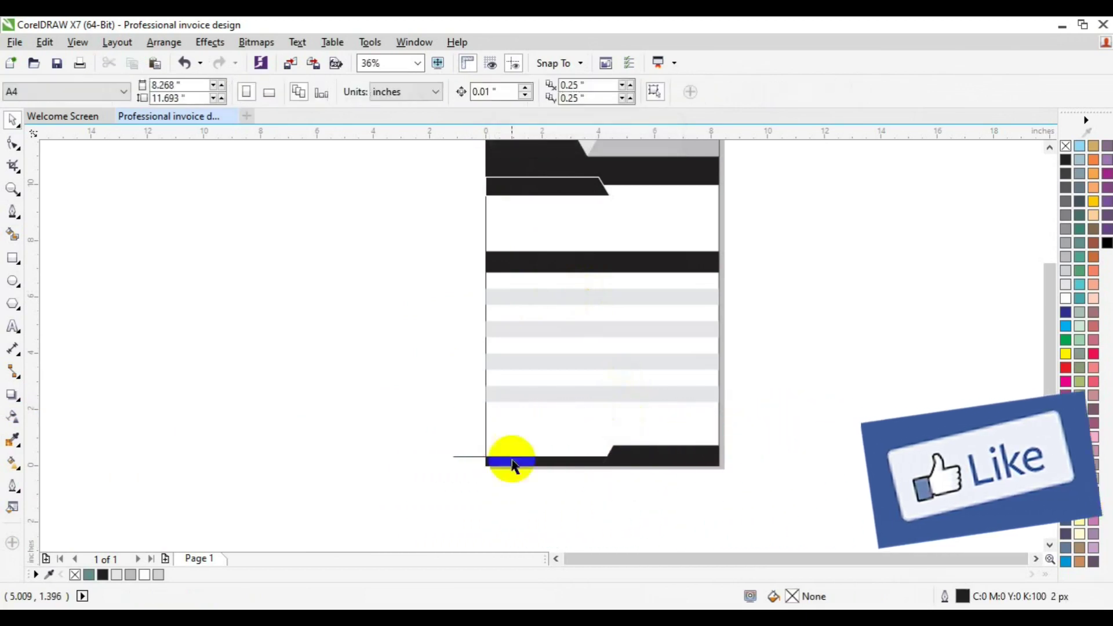
click(465, 456)
key(Delete)
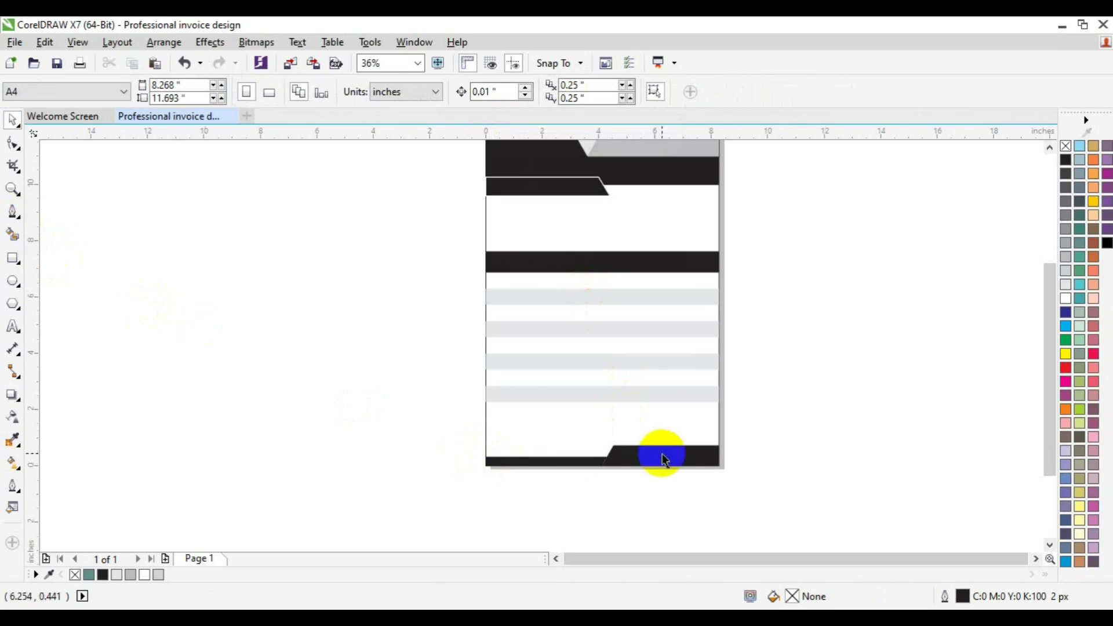
click(1050, 147)
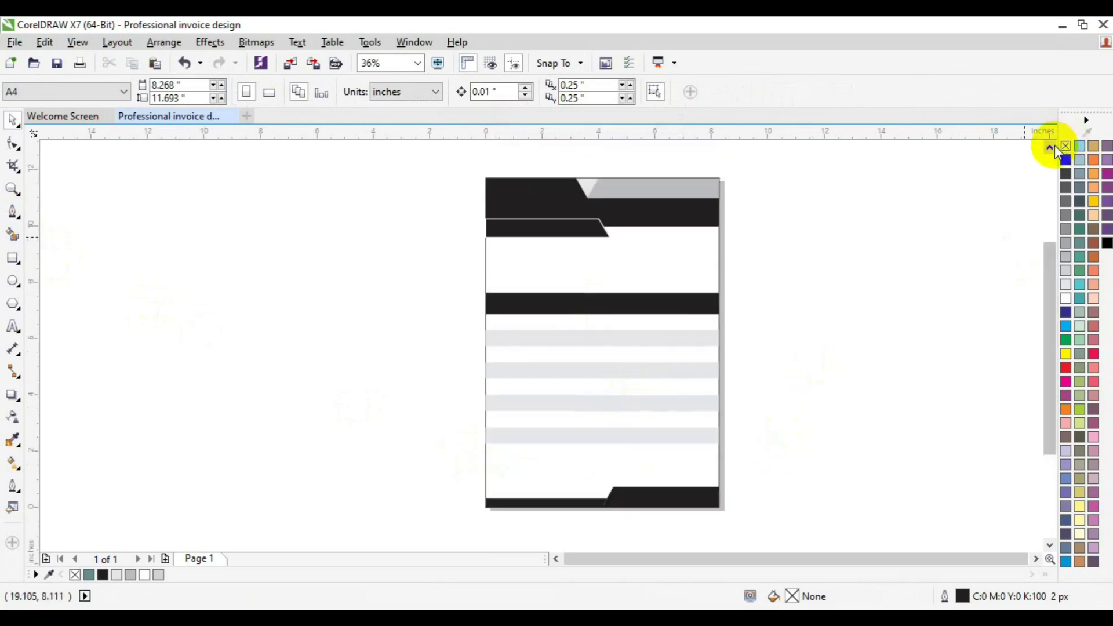
Remove outlines from all page shapes and outline the lower header shape in white.
drag(428, 157, 822, 530)
right_click(1065, 146)
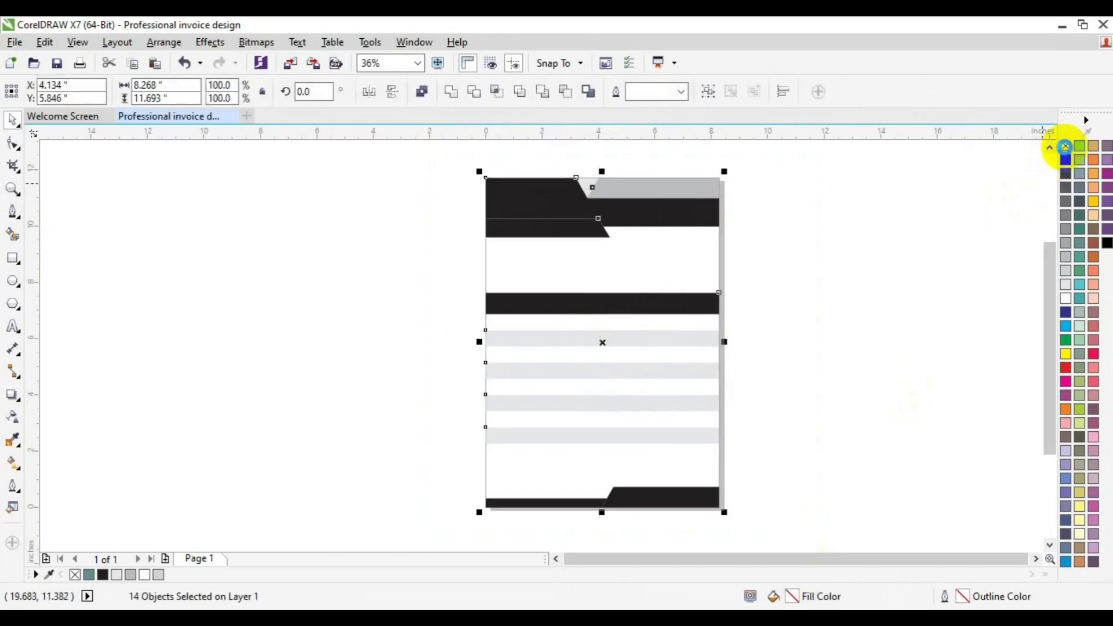
click(515, 231)
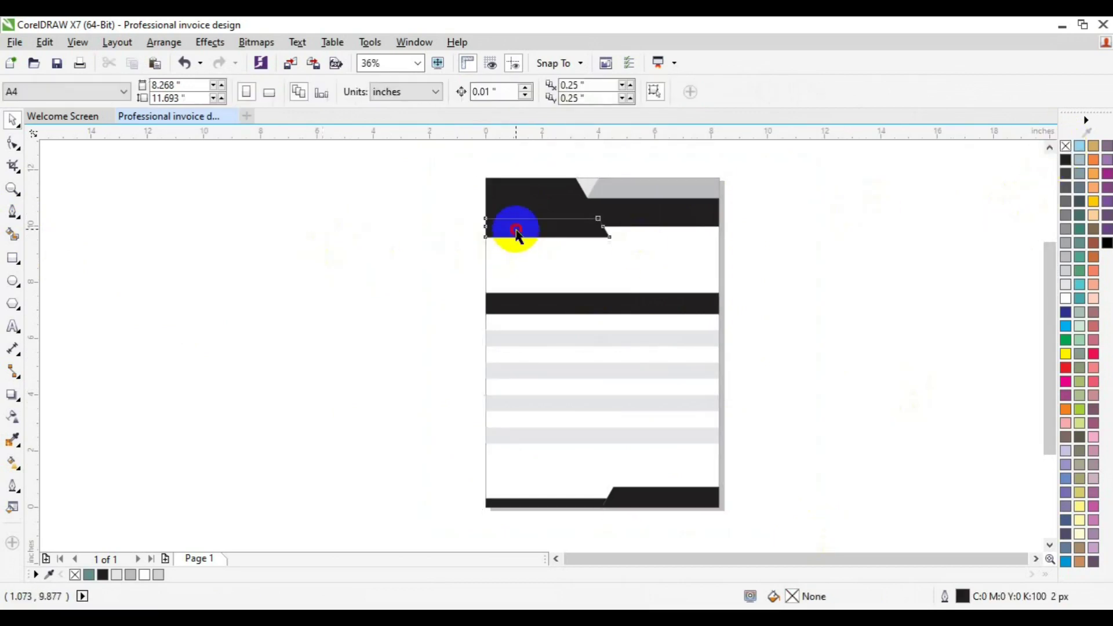
right_click(1065, 298)
Thicken the header's white outline and save as Professional invoice design.cdr.
click(522, 93)
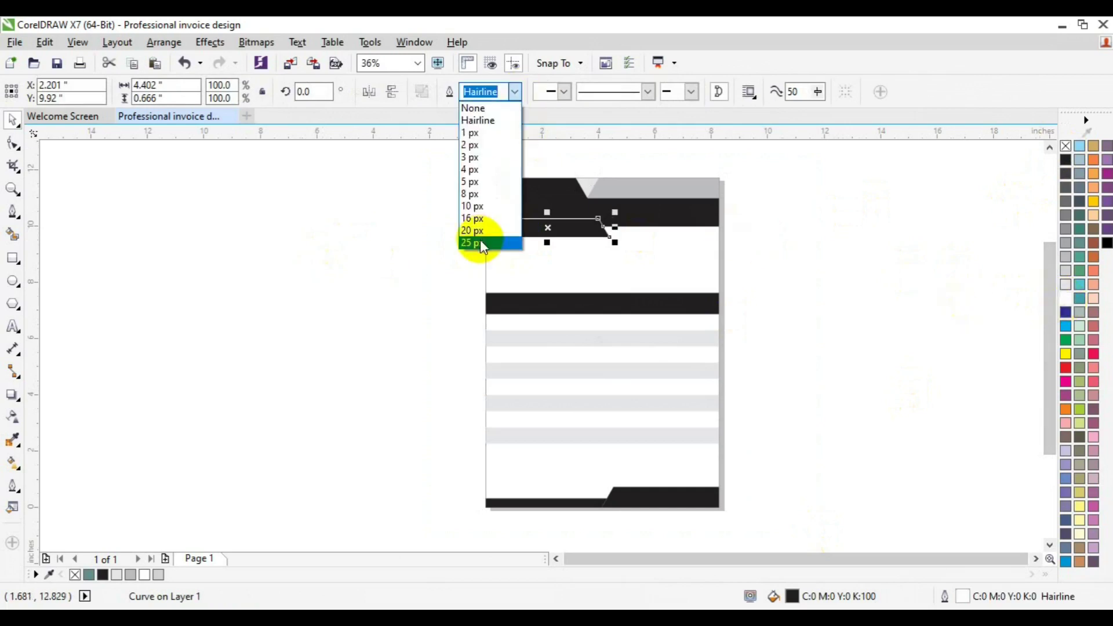
click(480, 239)
click(668, 287)
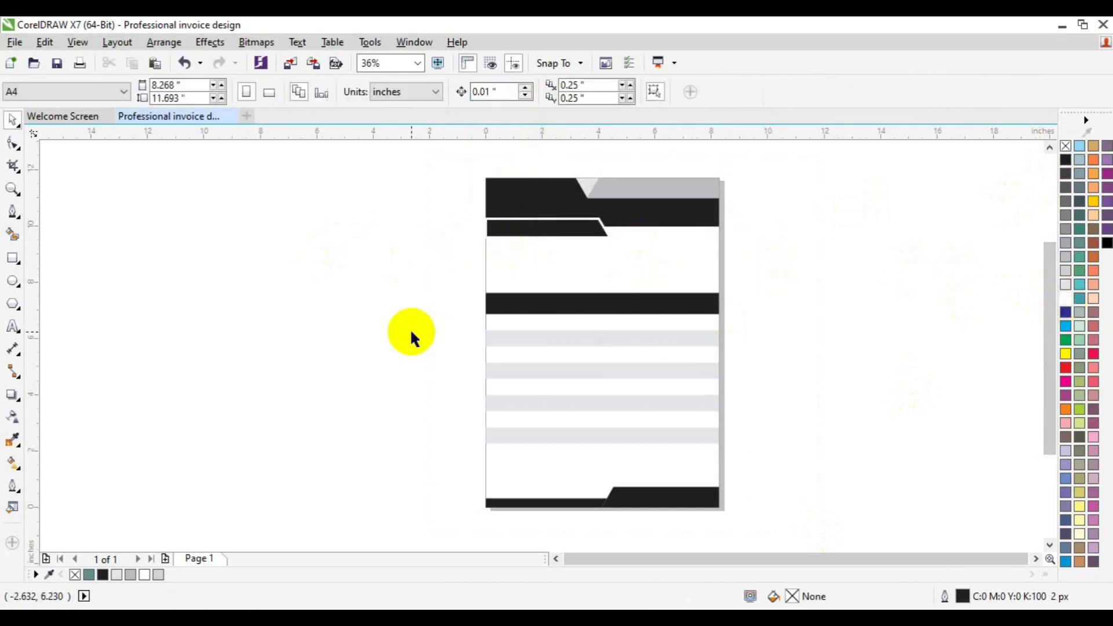
key(ctrl+s)
drag(351, 262, 792, 458)
Nudge the table bar and grey stripes up three steps.
key(Up)
key(Up)
key(Up)
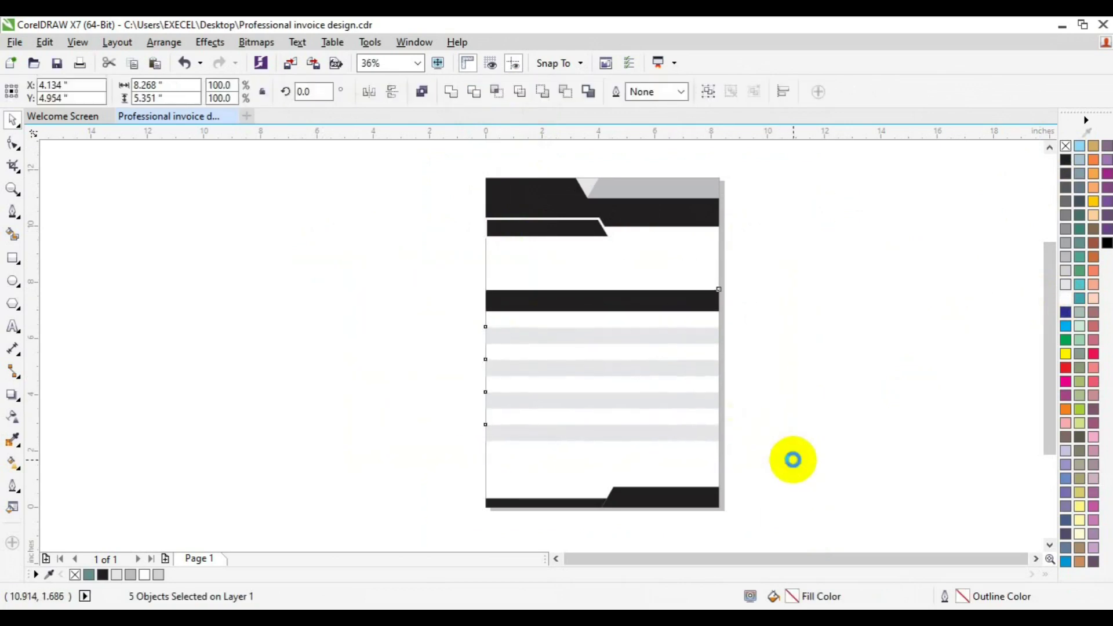
key(Up)
key(Up)
key(Up)
key(Up)
key(Up)
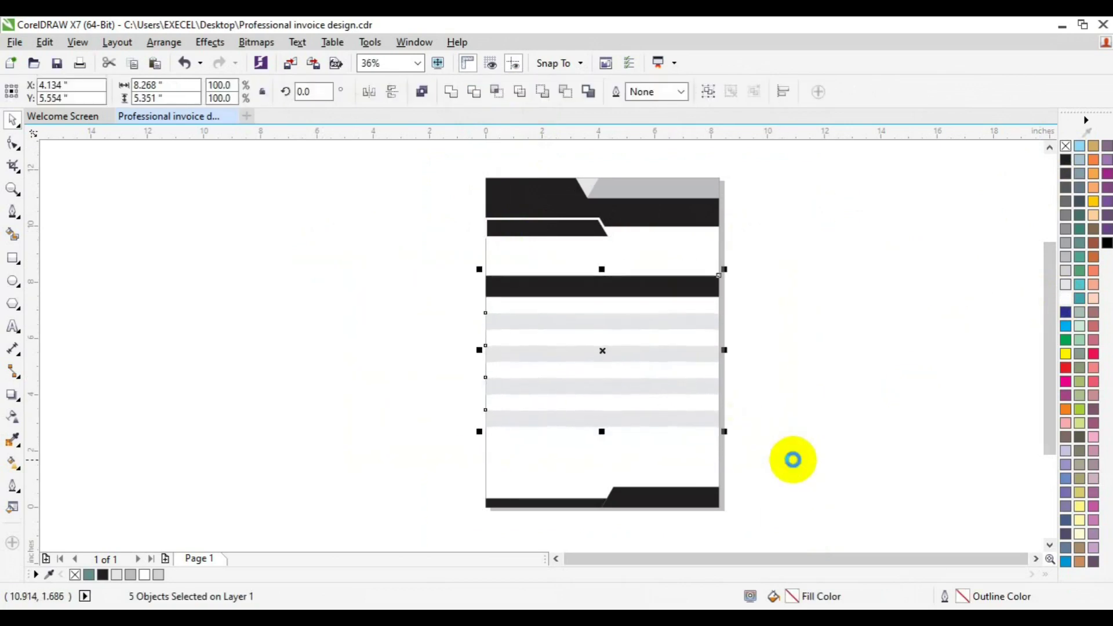
key(Up)
key(Up)
key(Up)
key(Up)
key(Up)
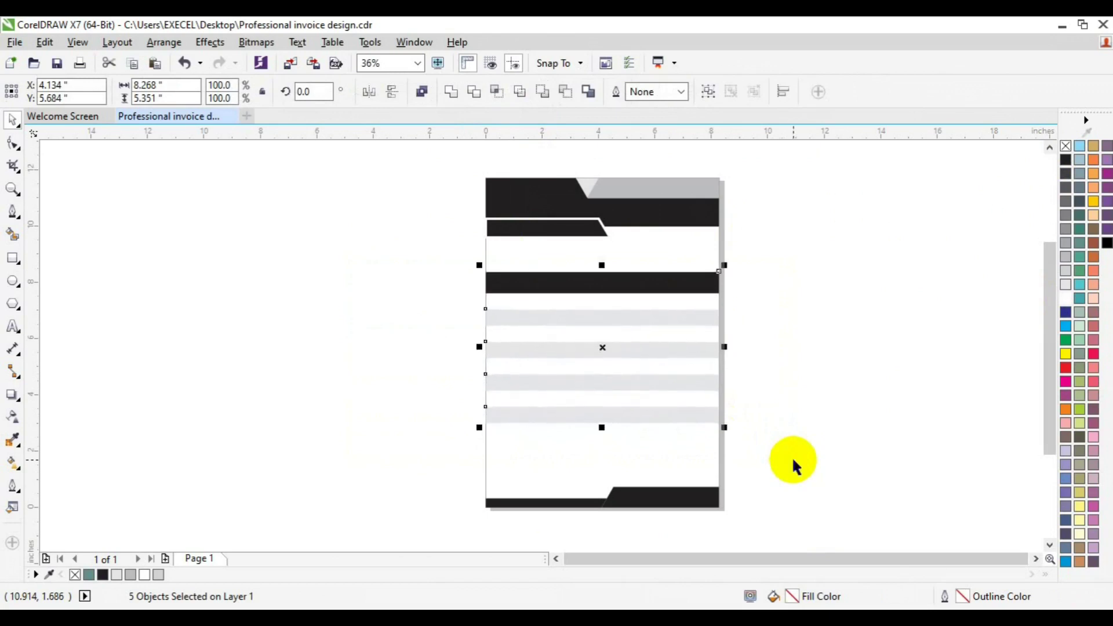
click(647, 500)
Fill the bottom-right footer shape red-orange (C0 M89 Y100 K0).
click(649, 500)
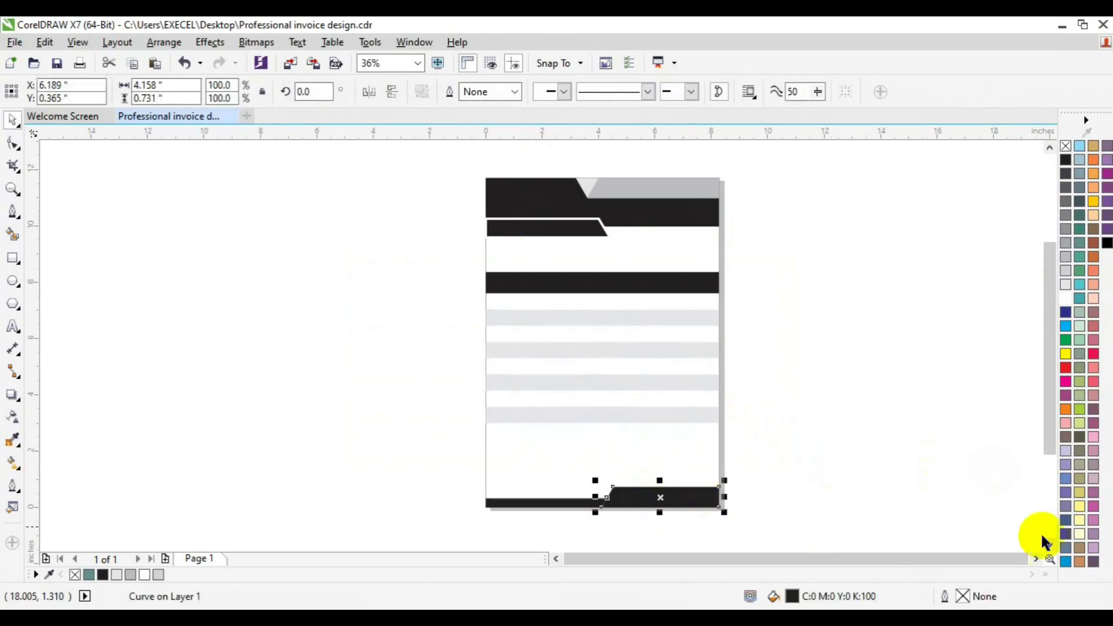
click(1067, 409)
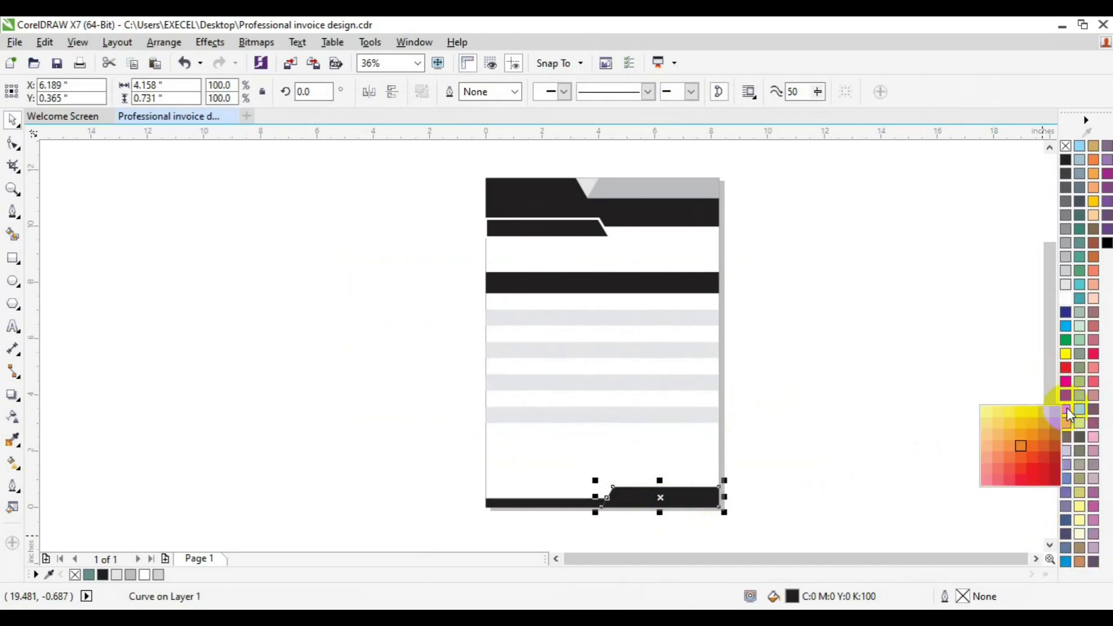
click(1032, 456)
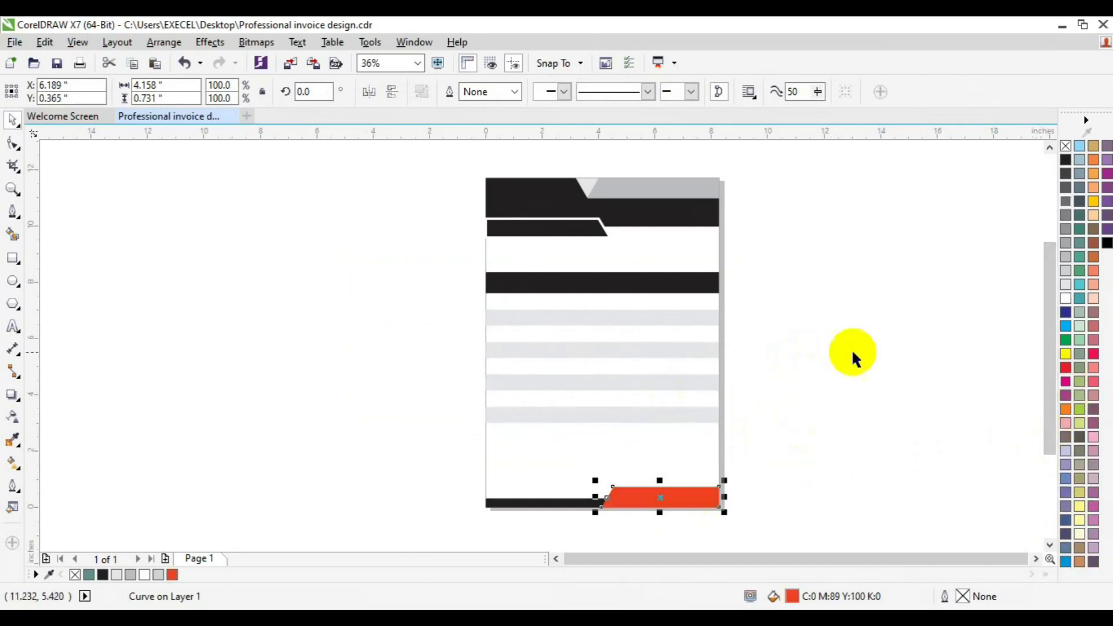
click(1066, 409)
Fill the footer shape orange and the table header bar red.
click(1029, 447)
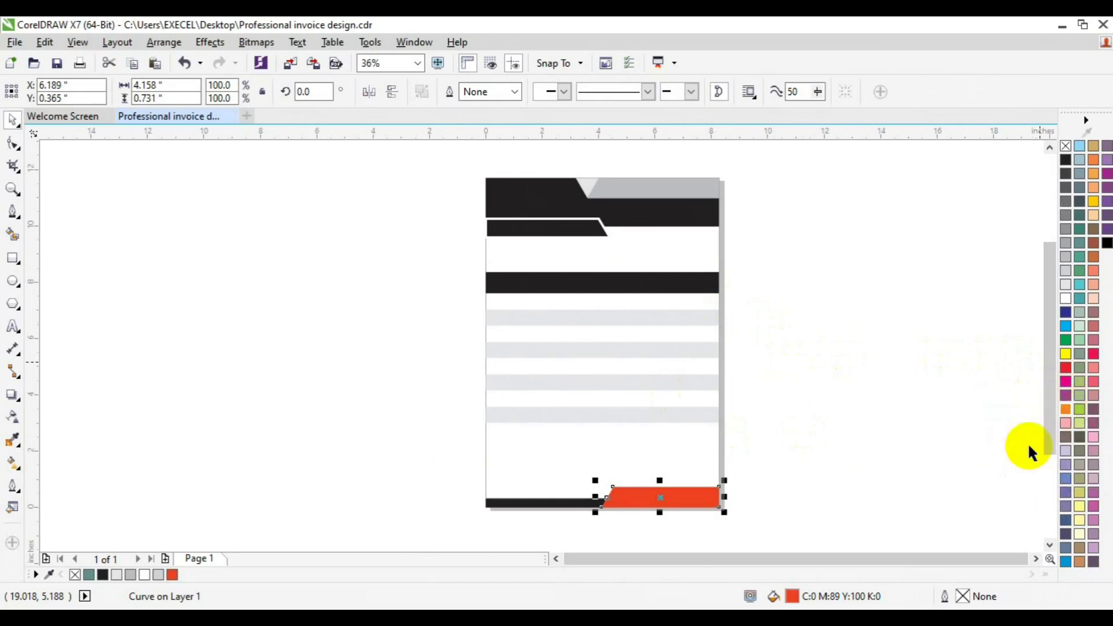
click(903, 429)
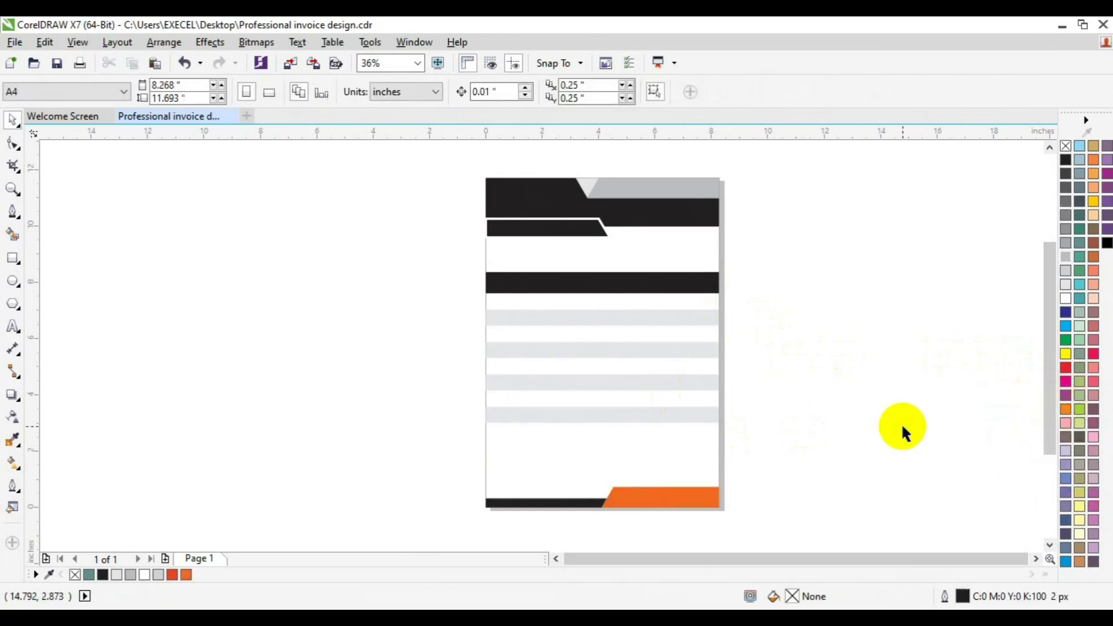
click(677, 283)
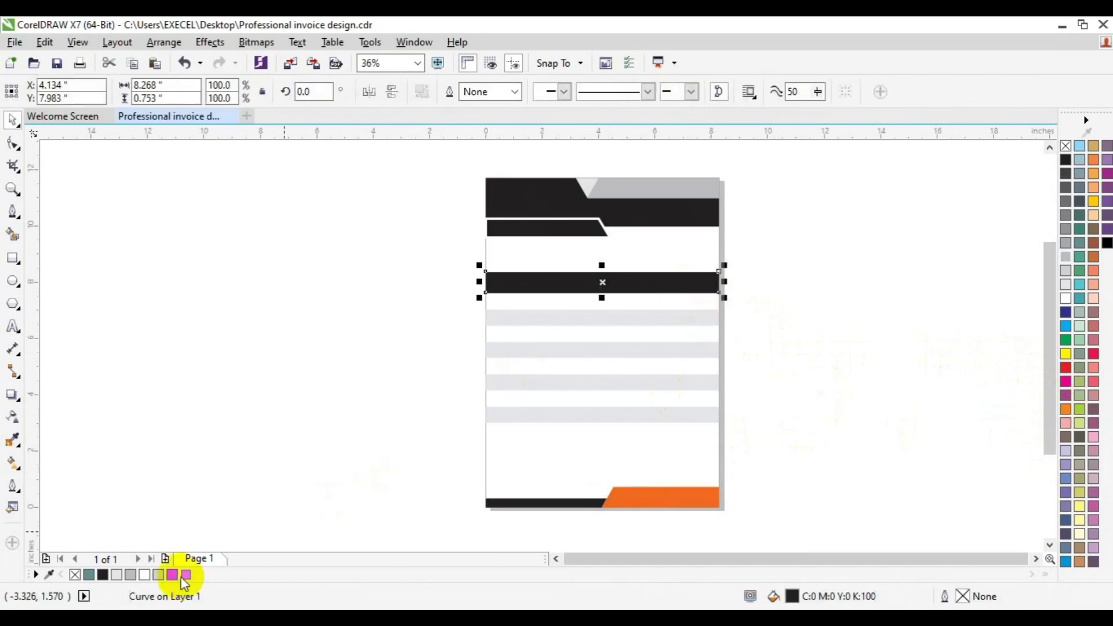
click(172, 575)
click(308, 432)
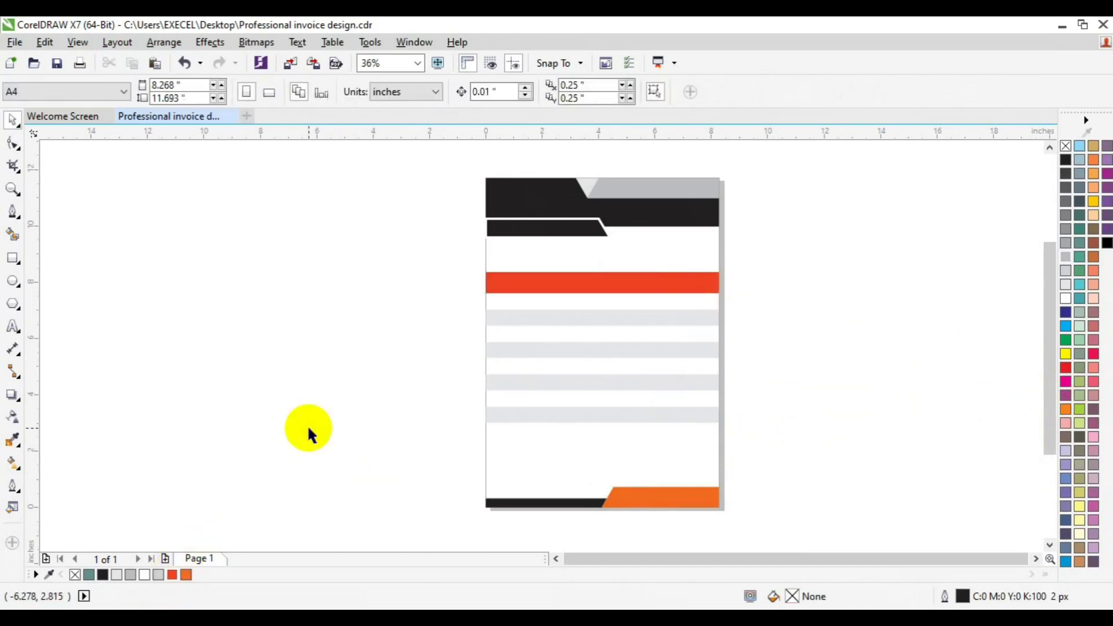
Colour the thin strip orange, the top-right shape red, and the small triangle orange.
click(534, 229)
click(186, 574)
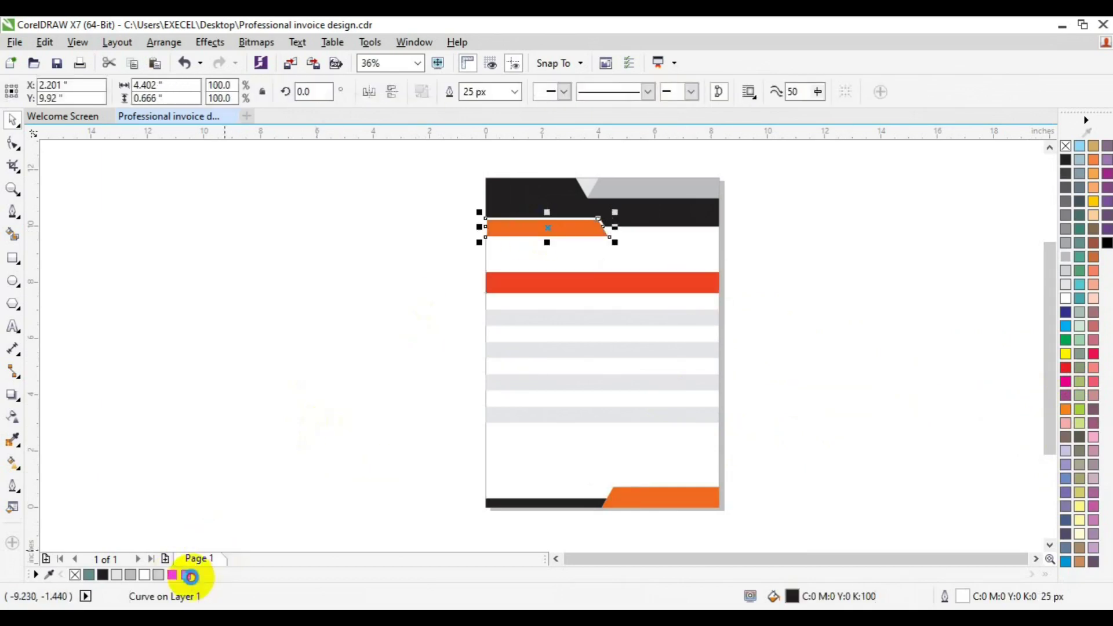
click(638, 189)
click(173, 574)
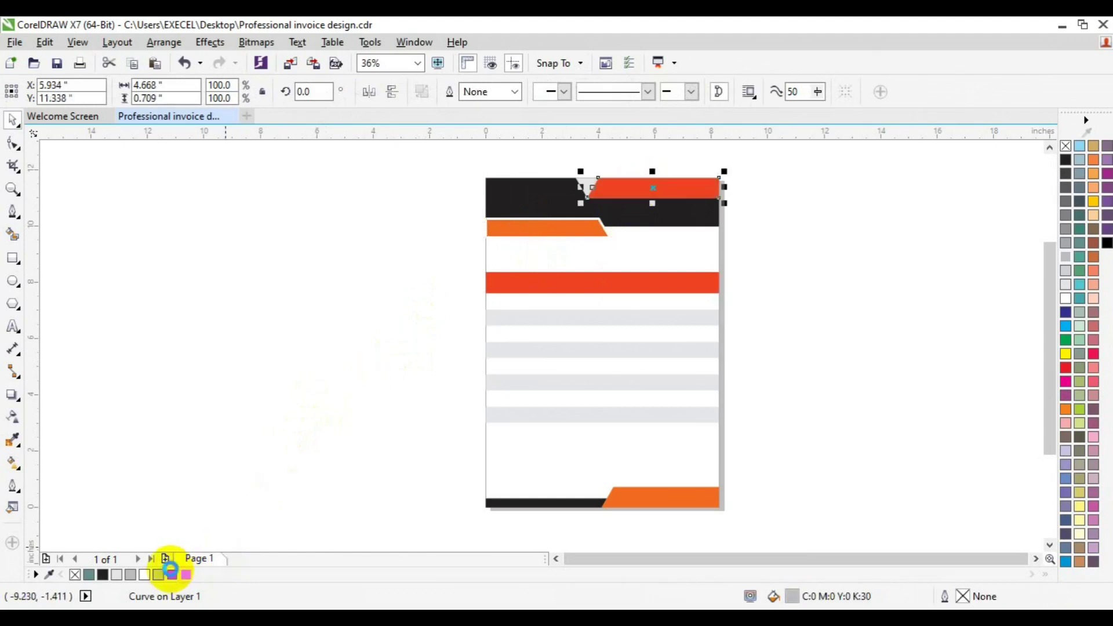
click(377, 301)
click(586, 187)
click(186, 574)
click(340, 440)
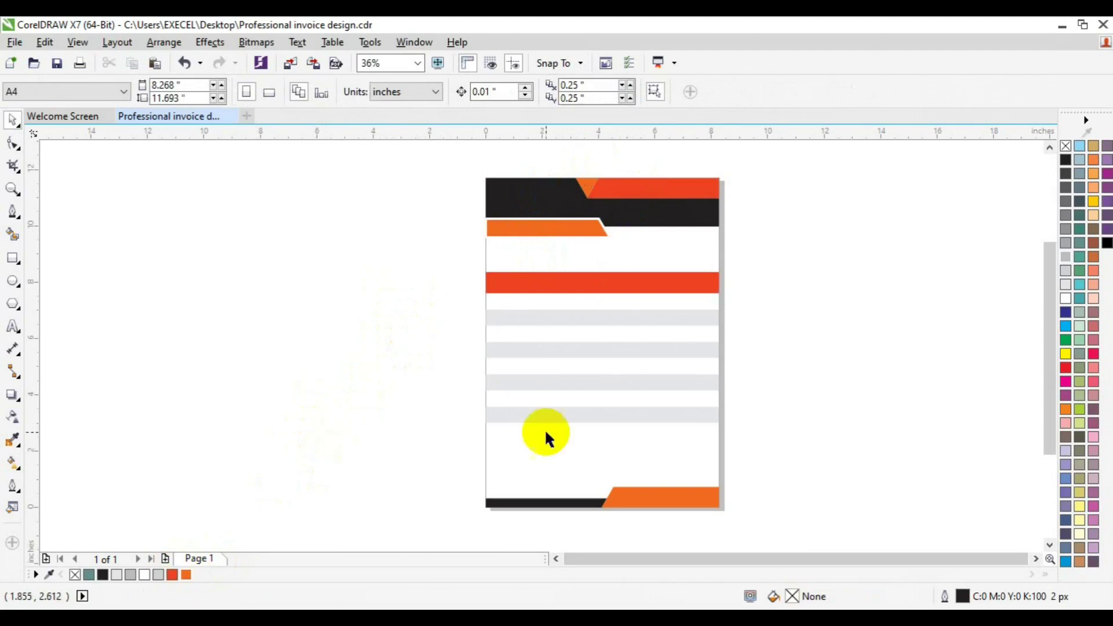
click(626, 284)
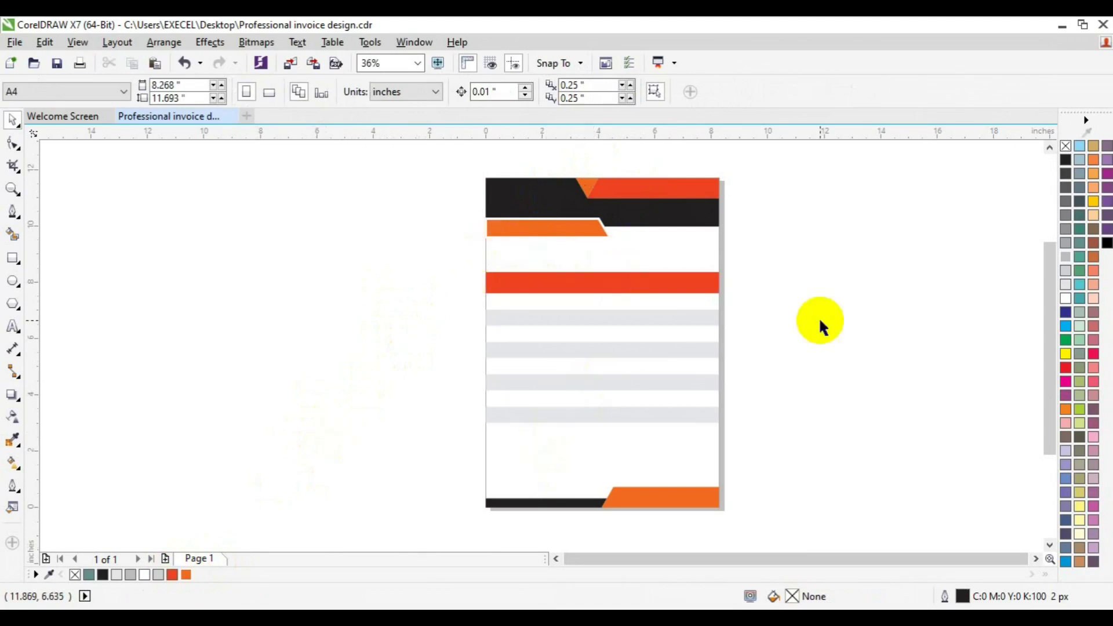
Draw a tall thin divider rectangle through the table, halve its width and nudge it up.
click(12, 258)
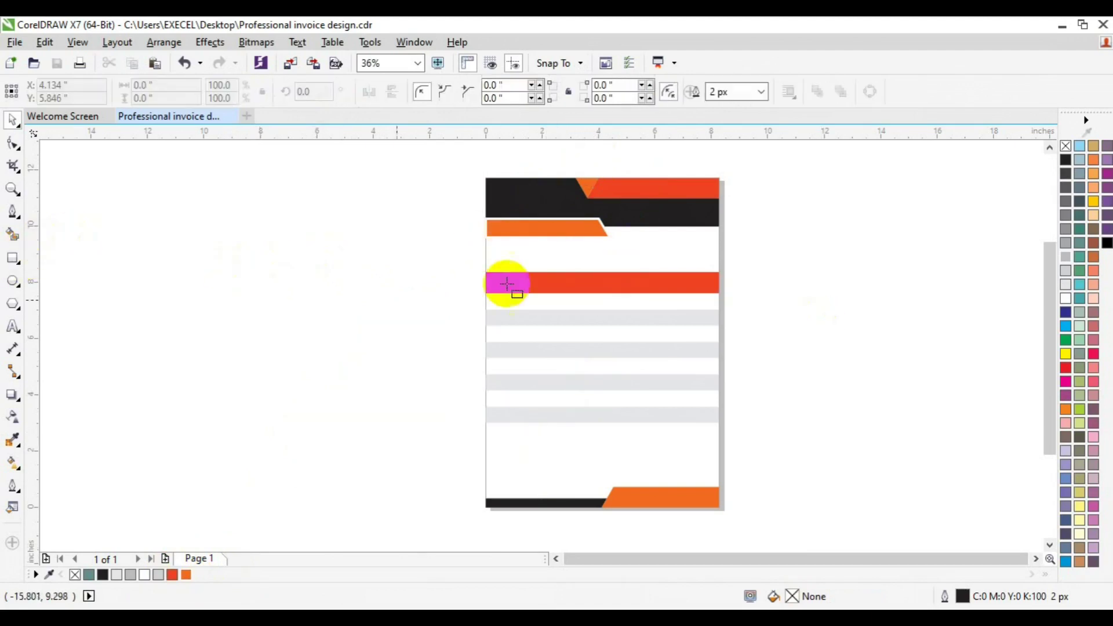
drag(511, 269, 513, 449)
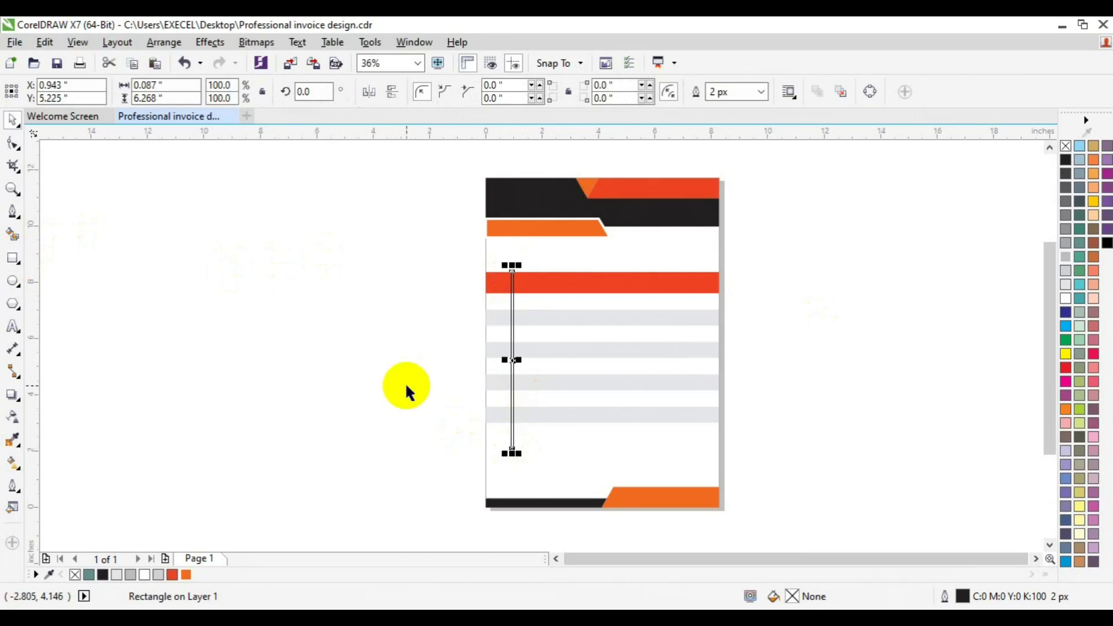
click(13, 189)
click(516, 328)
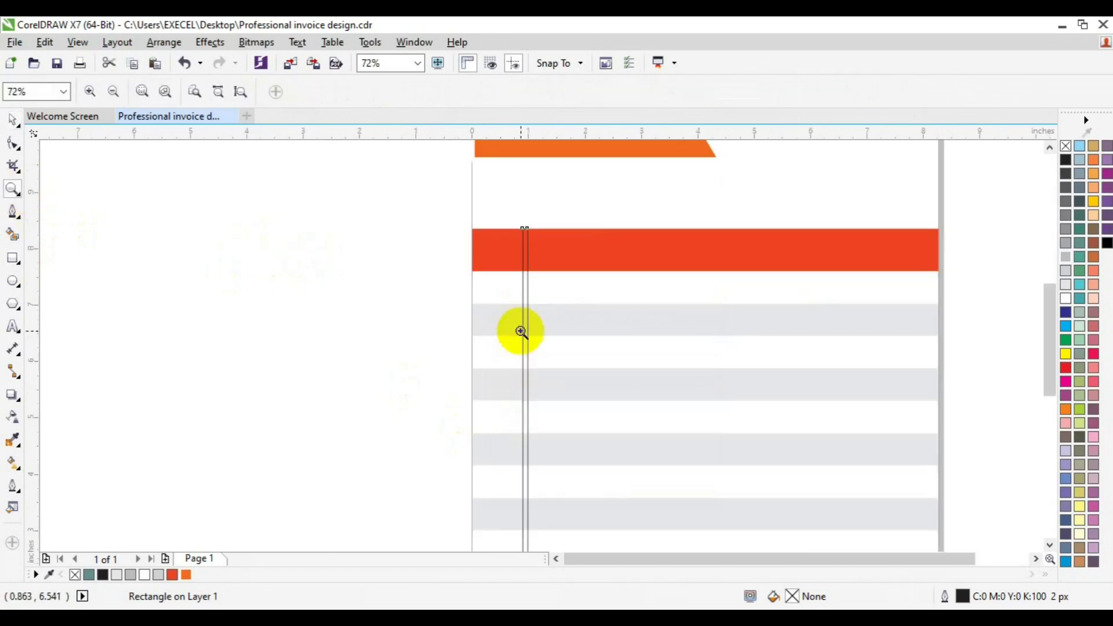
key(space)
drag(533, 405, 529, 405)
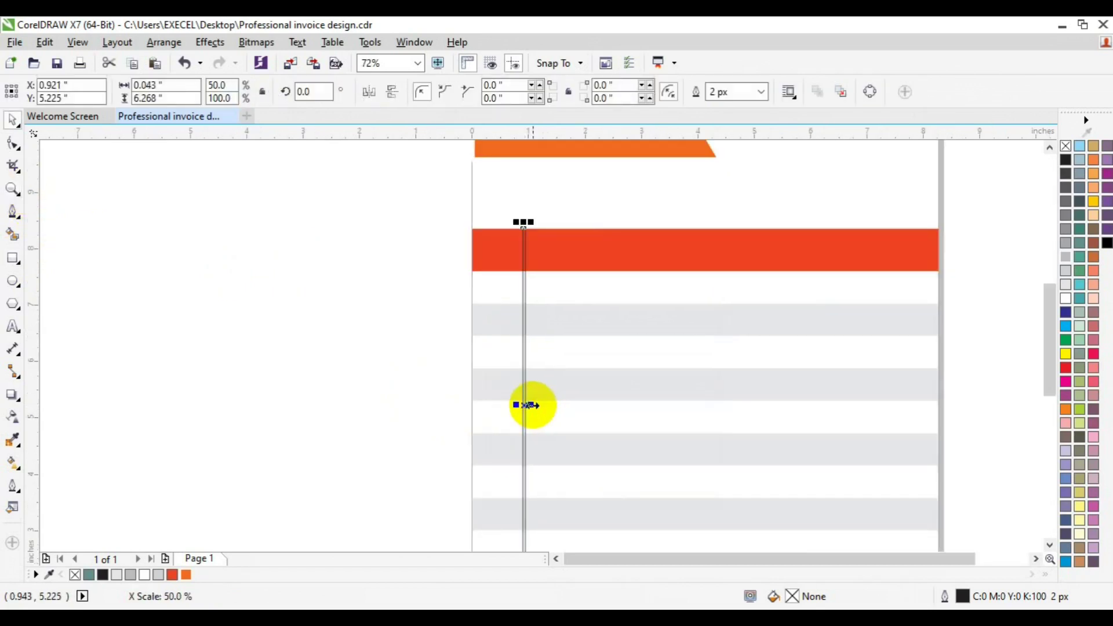
key(Up)
key(Up)
key(Up)
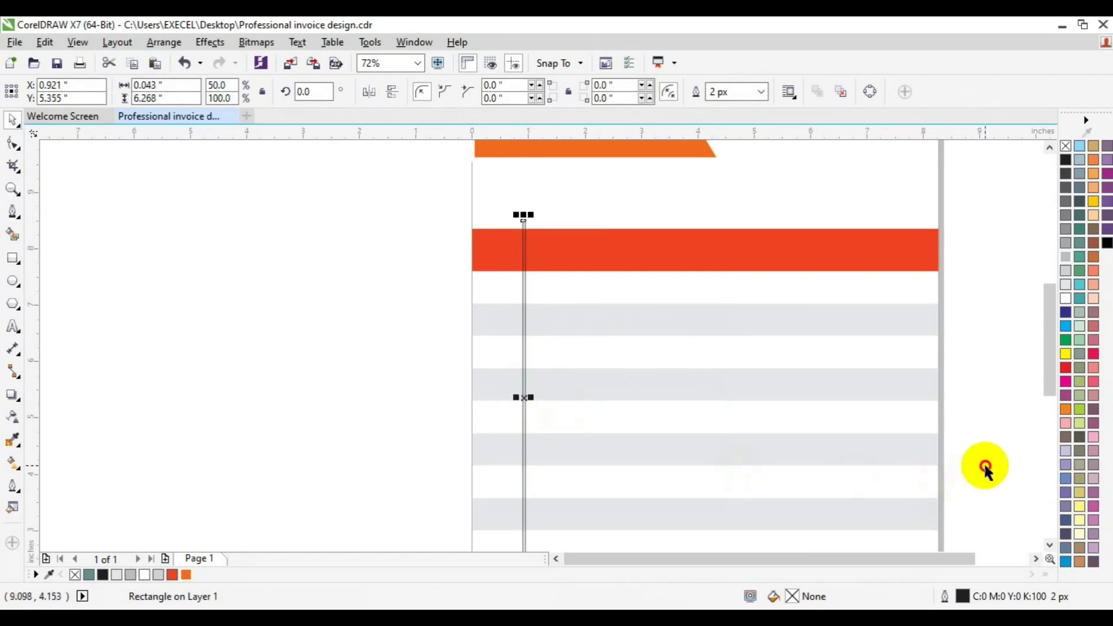
click(987, 468)
click(12, 189)
click(124, 102)
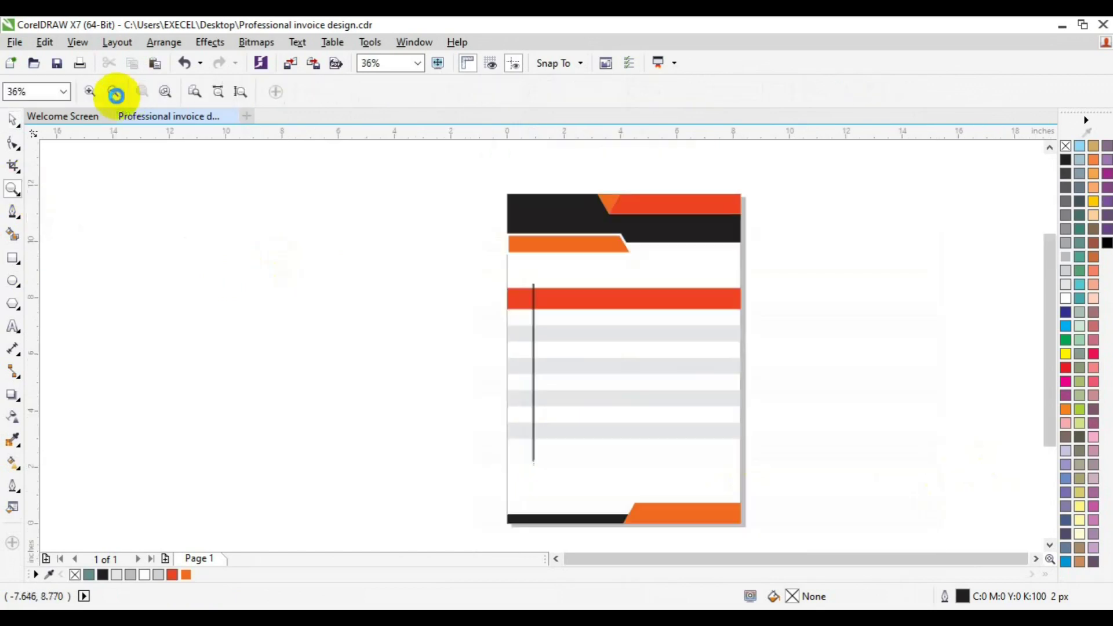
key(space)
Group the red table header bar with the three grey stripes.
click(652, 309)
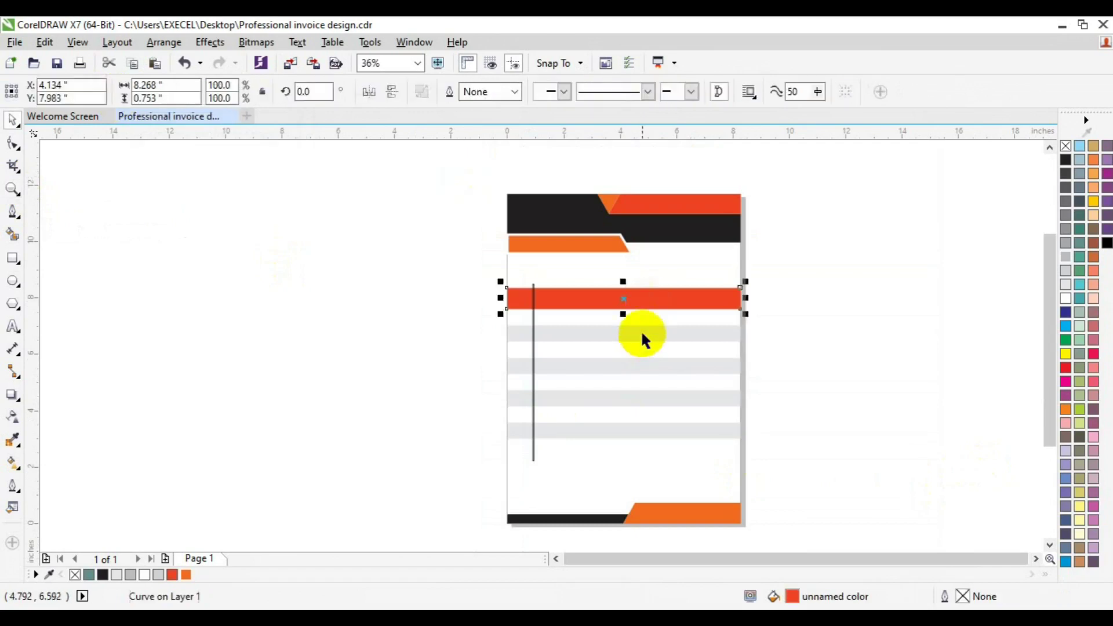
shift+click(641, 331)
shift+click(645, 365)
shift+click(645, 399)
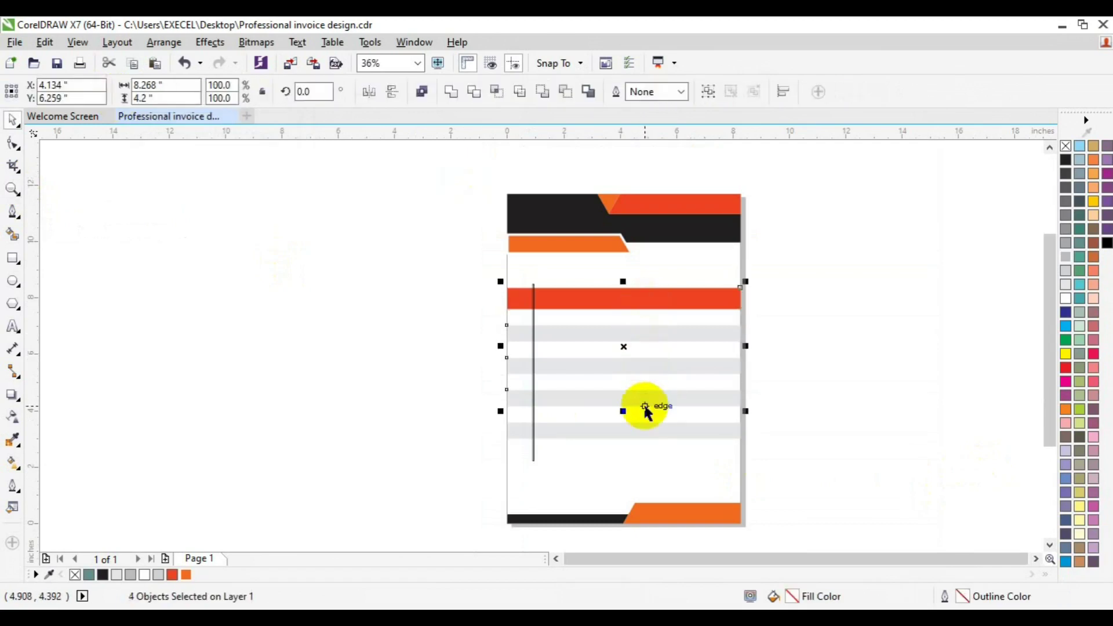
click(709, 91)
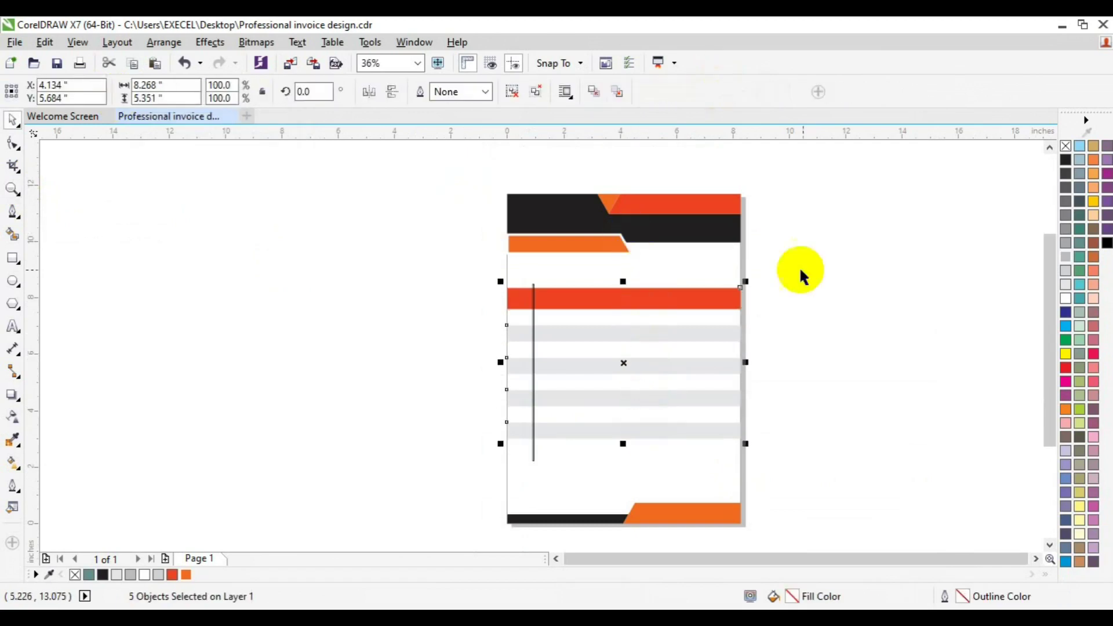
Copy the divider rightward into additional column lines and adjust their spacing.
click(534, 461)
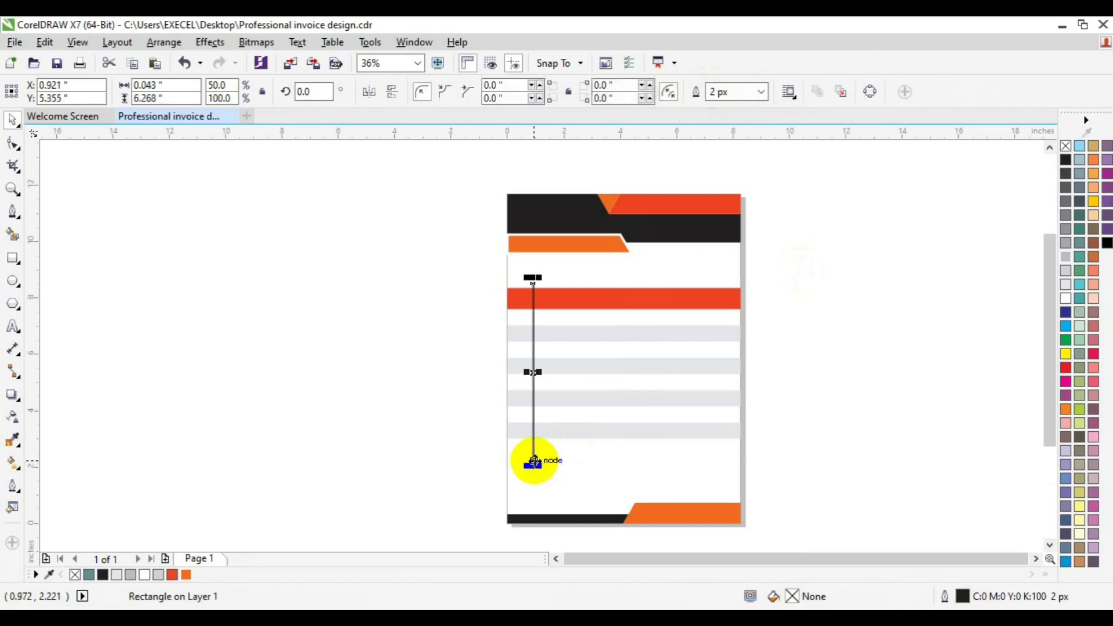
drag(533, 462, 642, 453)
click(690, 482)
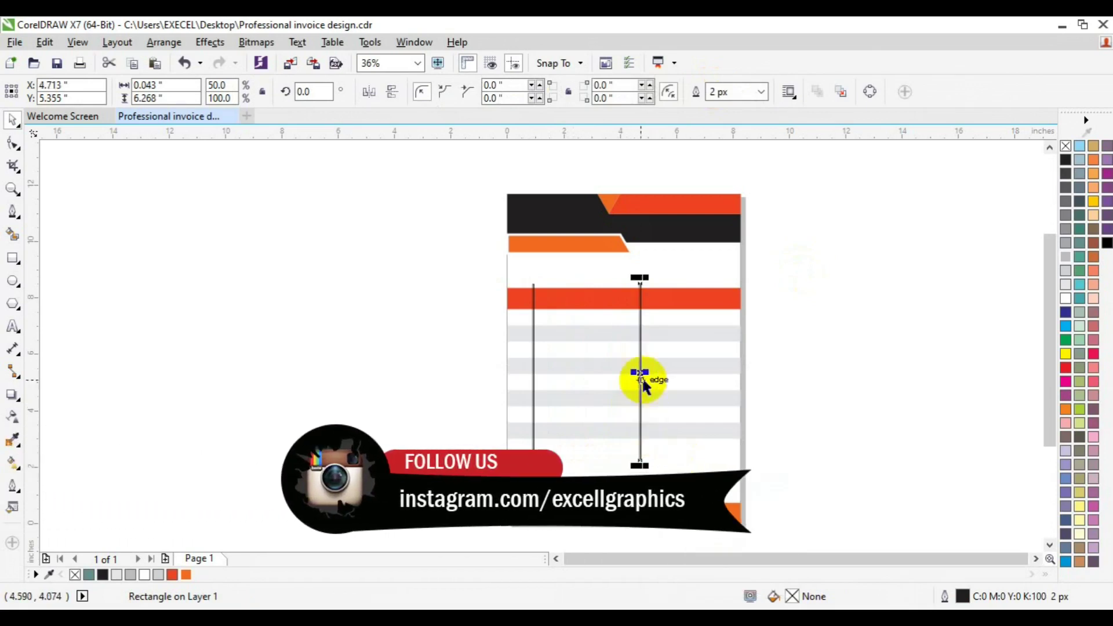
drag(641, 373, 674, 373)
key(ctrl+z)
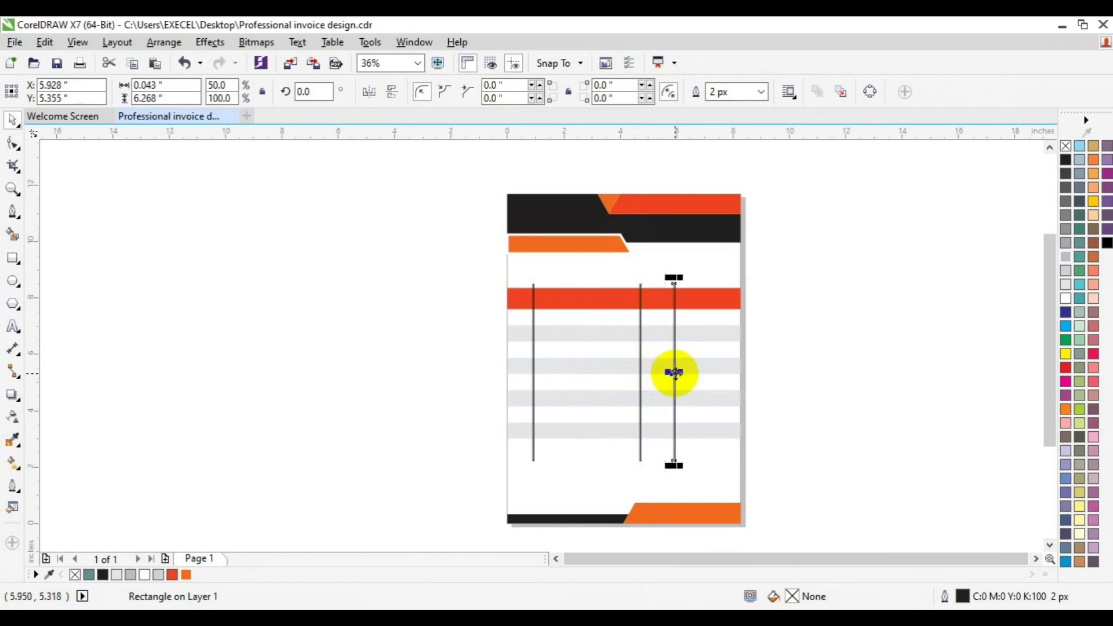
key(ctrl+r)
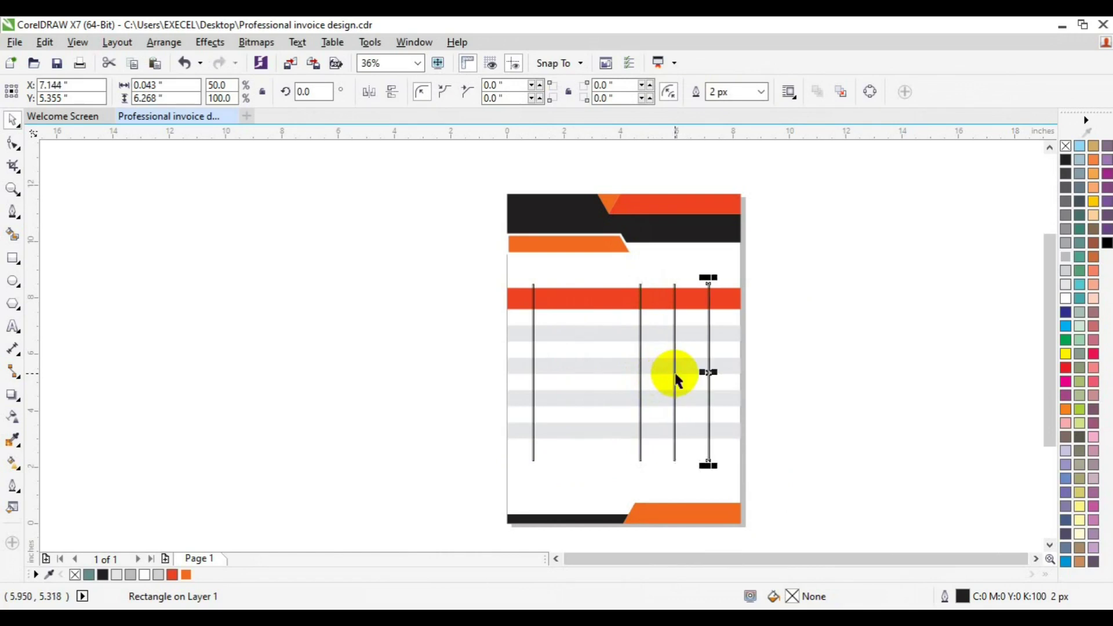
key(Left)
key(Left)
key(Left)
key(Left)
key(Left)
key(Left)
key(Left)
key(Left)
key(Left)
key(Left)
key(Left)
key(Left)
key(Left)
key(Left)
key(Left)
key(Left)
key(Left)
key(Left)
key(Left)
key(Left)
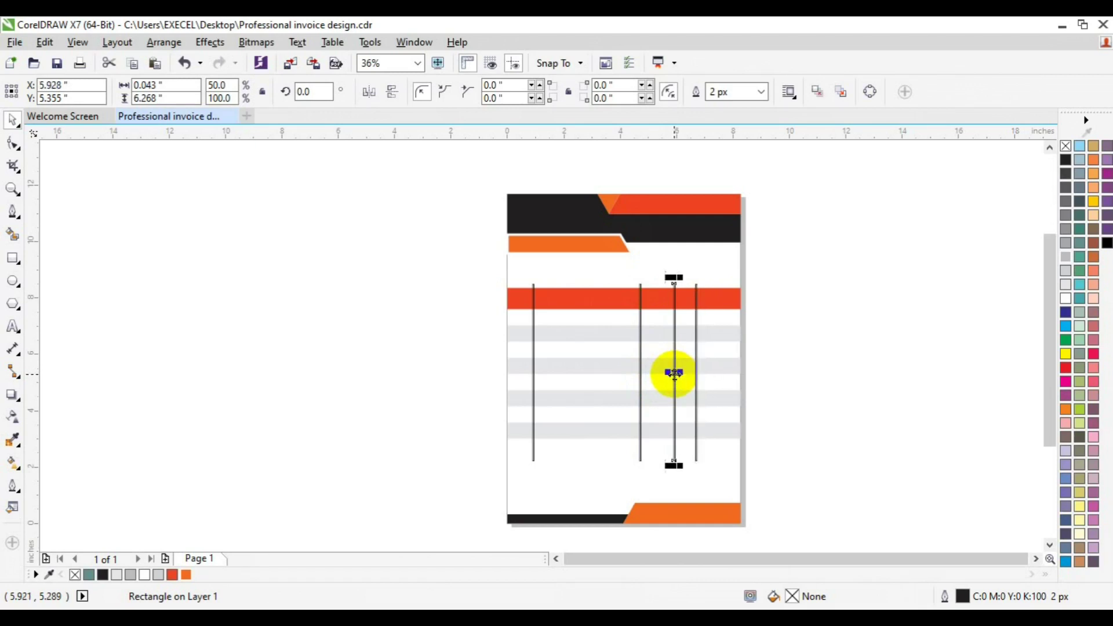
key(Left)
key(Left)
key(Left)
key(Left)
key(Left)
key(Left)
key(Left)
key(Left)
key(Left)
key(Left)
key(Left)
key(Left)
key(Left)
key(Left)
key(Left)
key(Left)
key(Left)
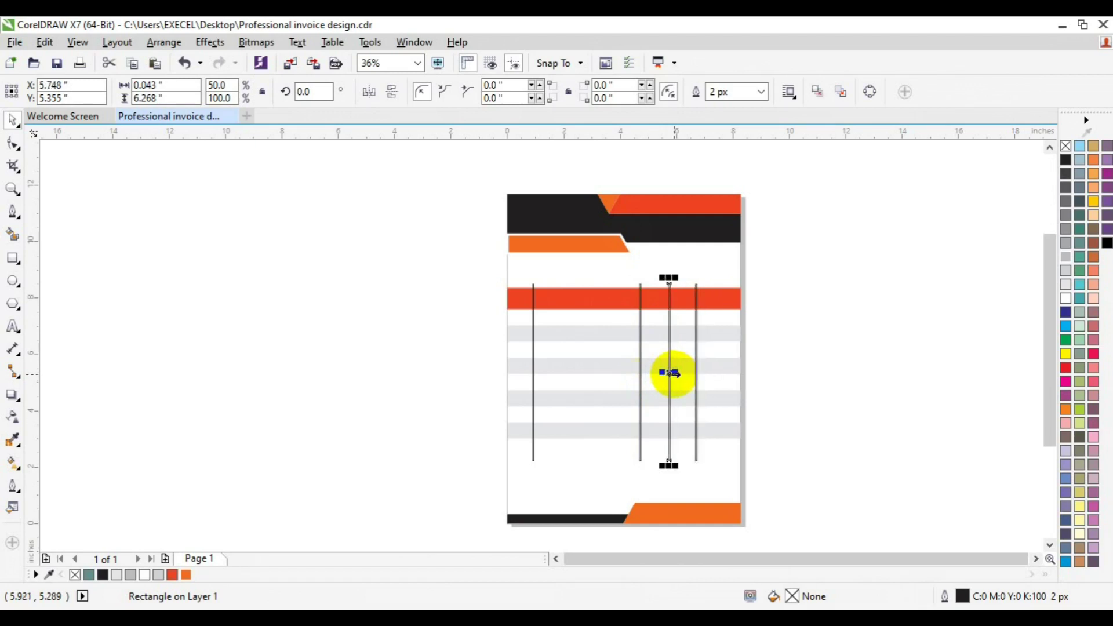
drag(641, 386, 640, 387)
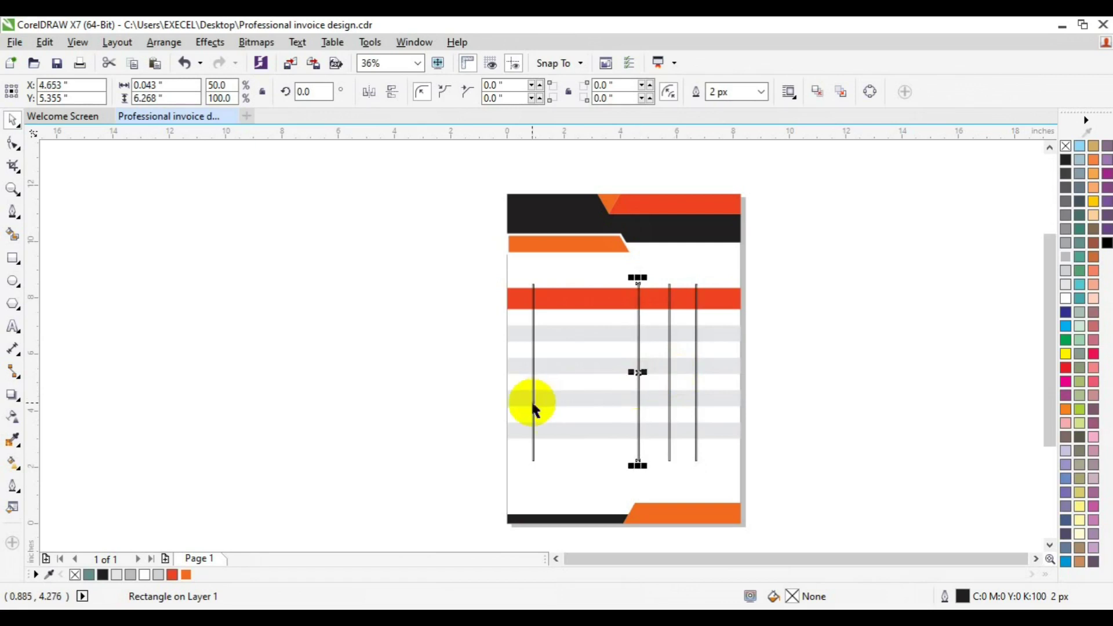
Trim the first two vertical divider lines out of the table and delete the used lines.
click(533, 399)
shift+click(575, 395)
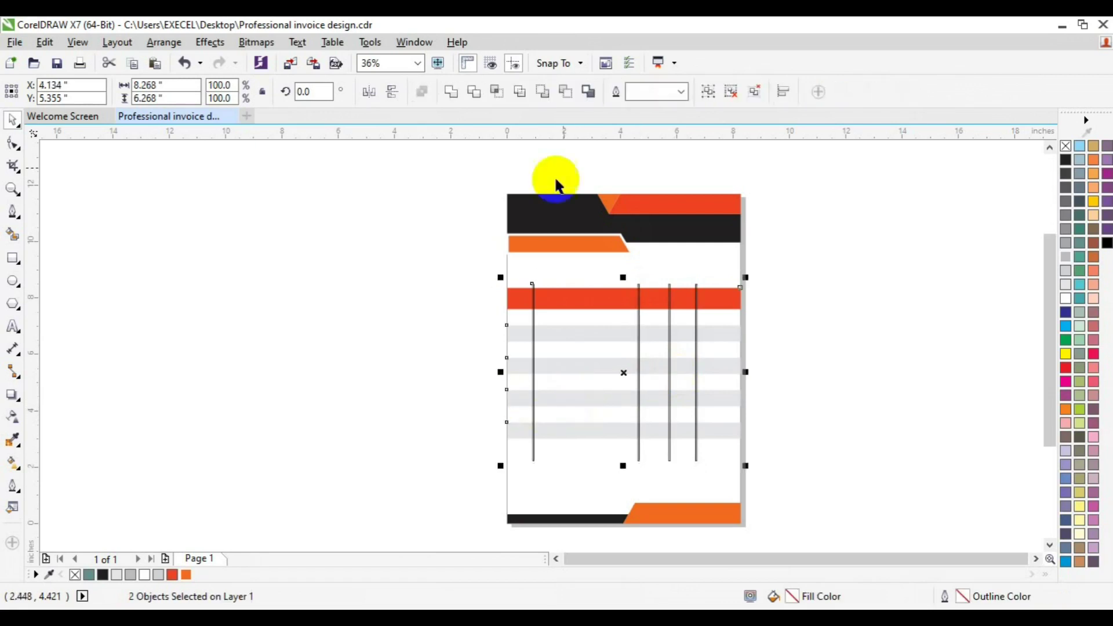
click(474, 93)
click(521, 306)
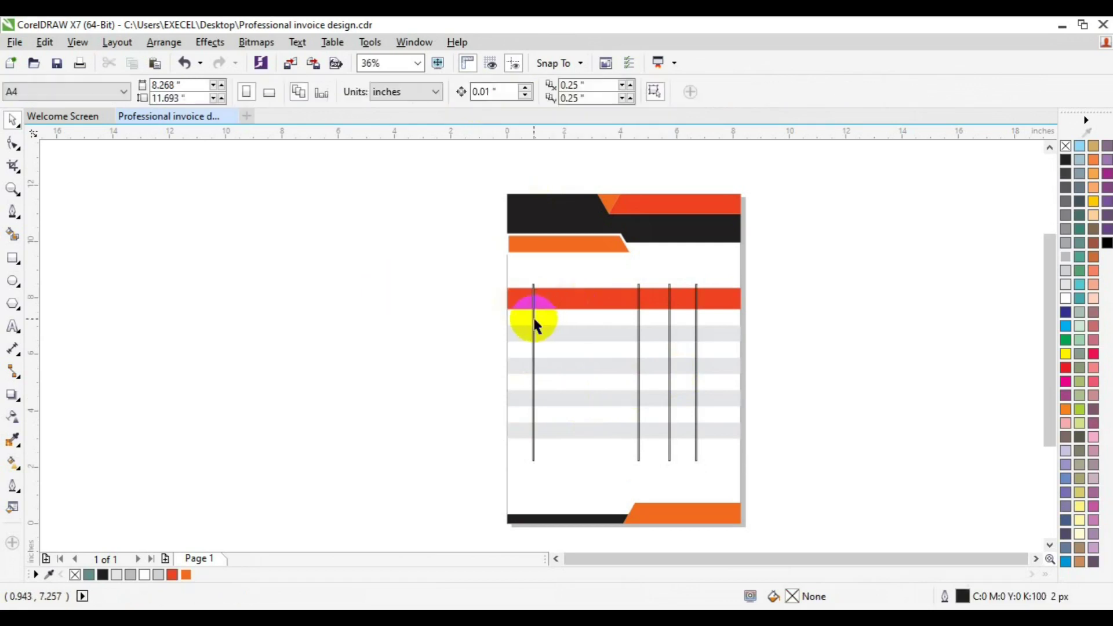
click(532, 315)
key(Delete)
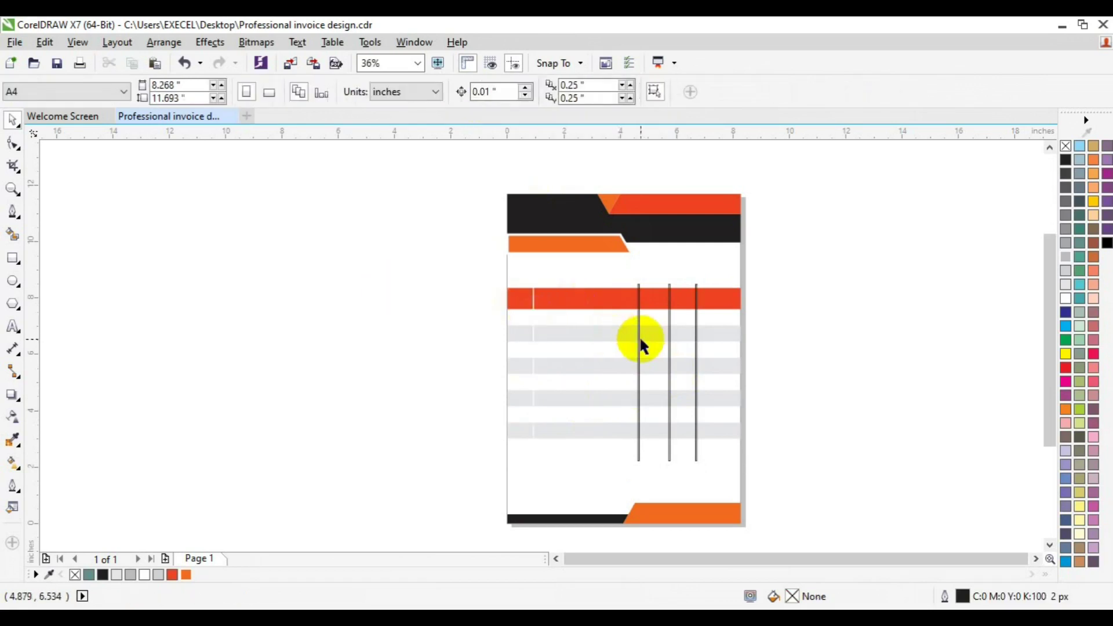
click(639, 339)
shift+click(603, 298)
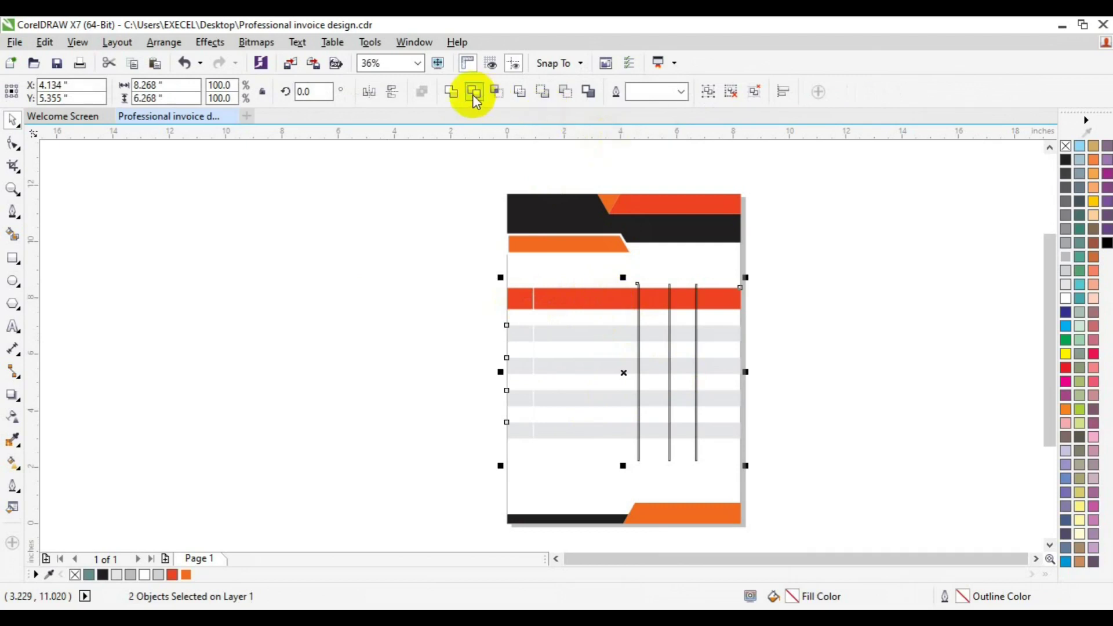
click(473, 95)
click(428, 270)
click(639, 313)
key(Delete)
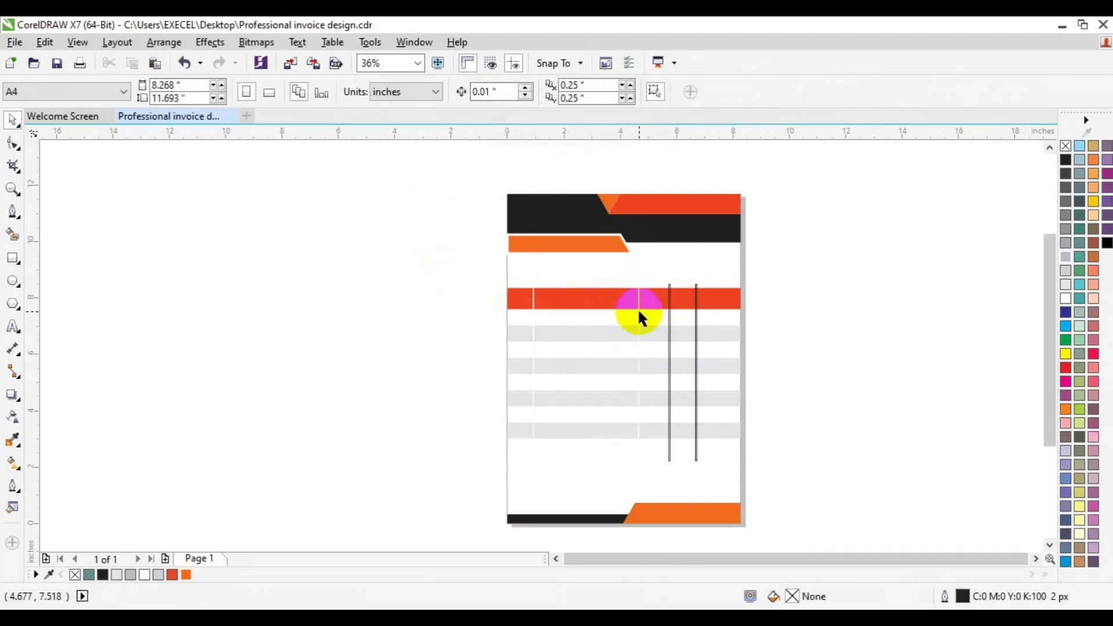
Trim the third and last divider lines out of the table, removing the used lines.
click(670, 343)
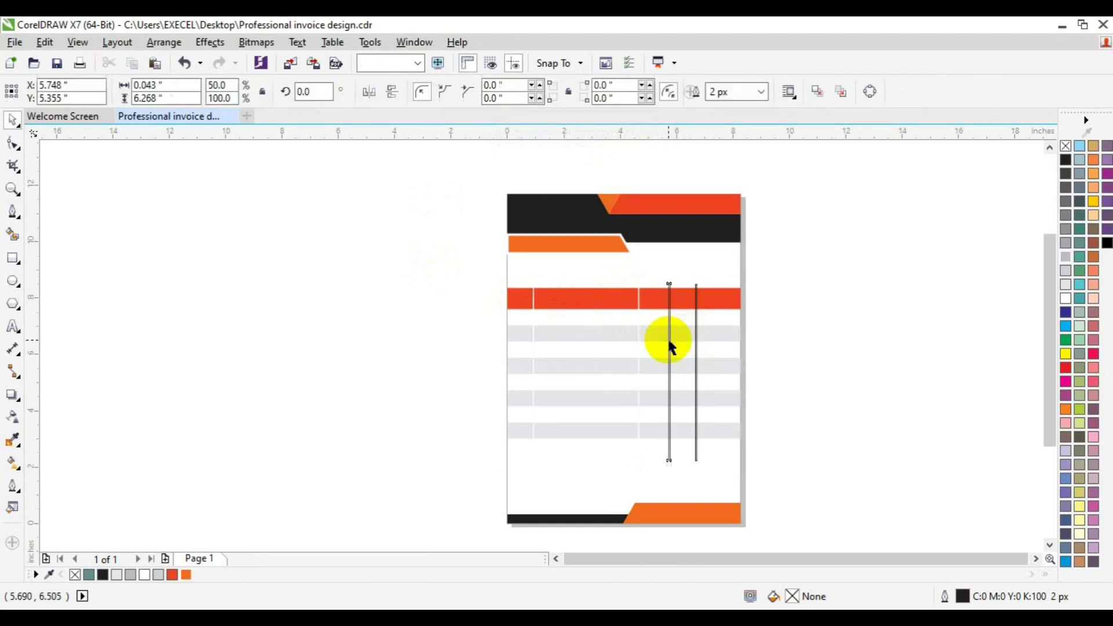
shift+click(708, 336)
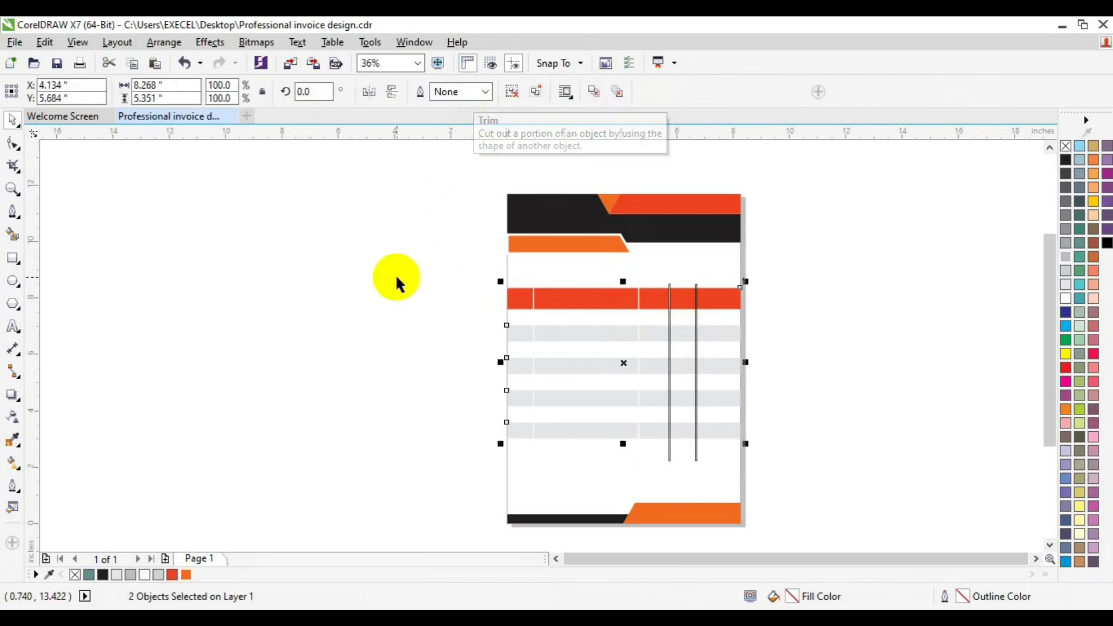
click(669, 287)
click(670, 287)
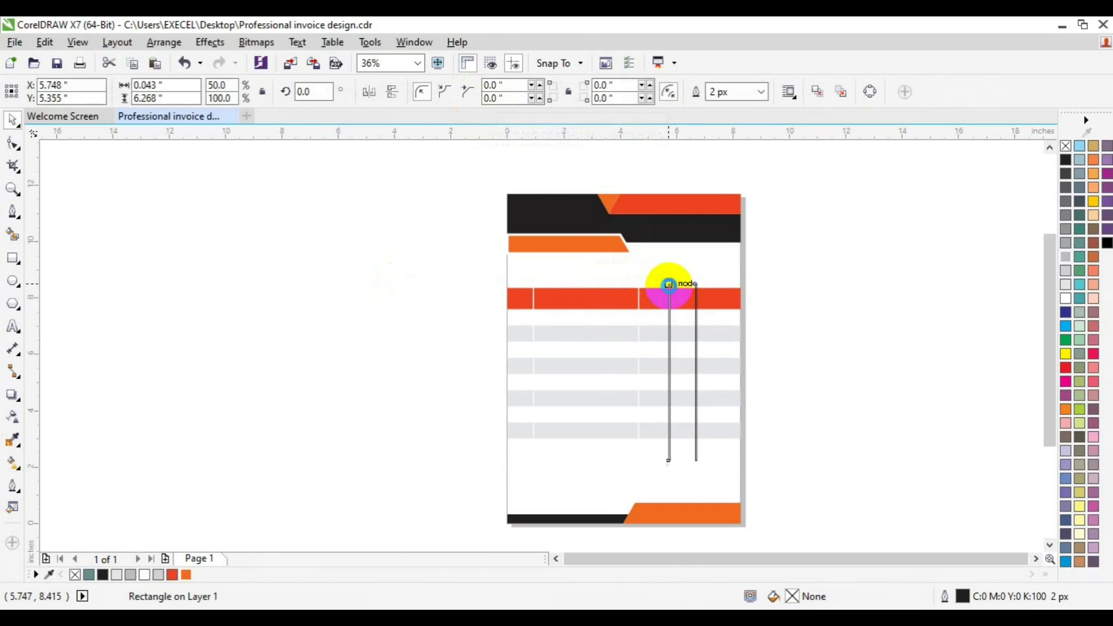
key(Delete)
click(696, 329)
shift+click(735, 294)
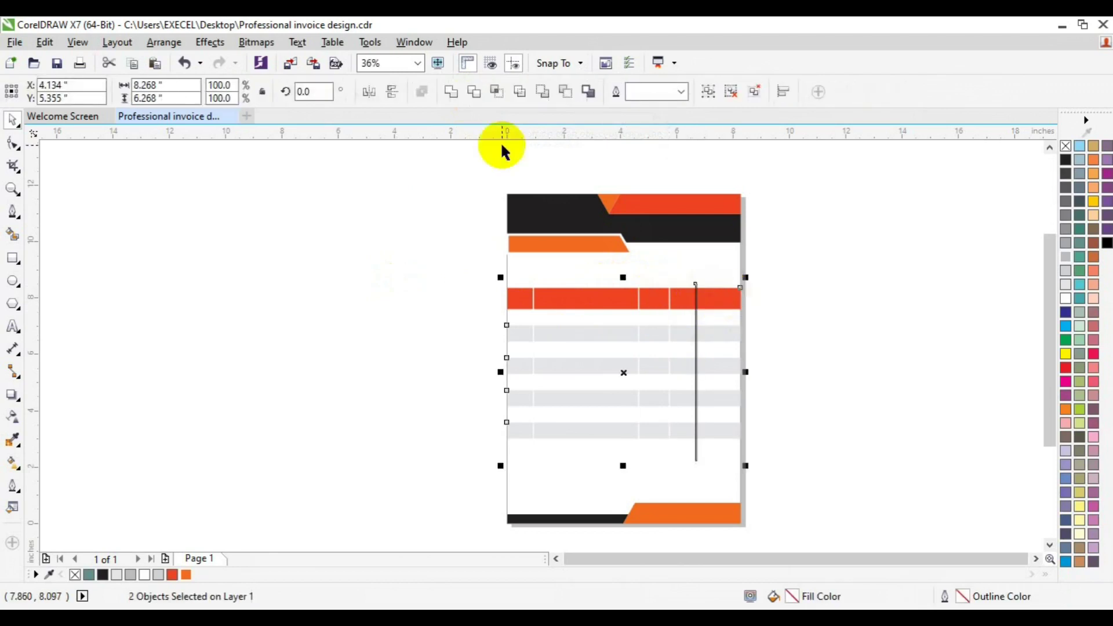
click(479, 92)
click(443, 233)
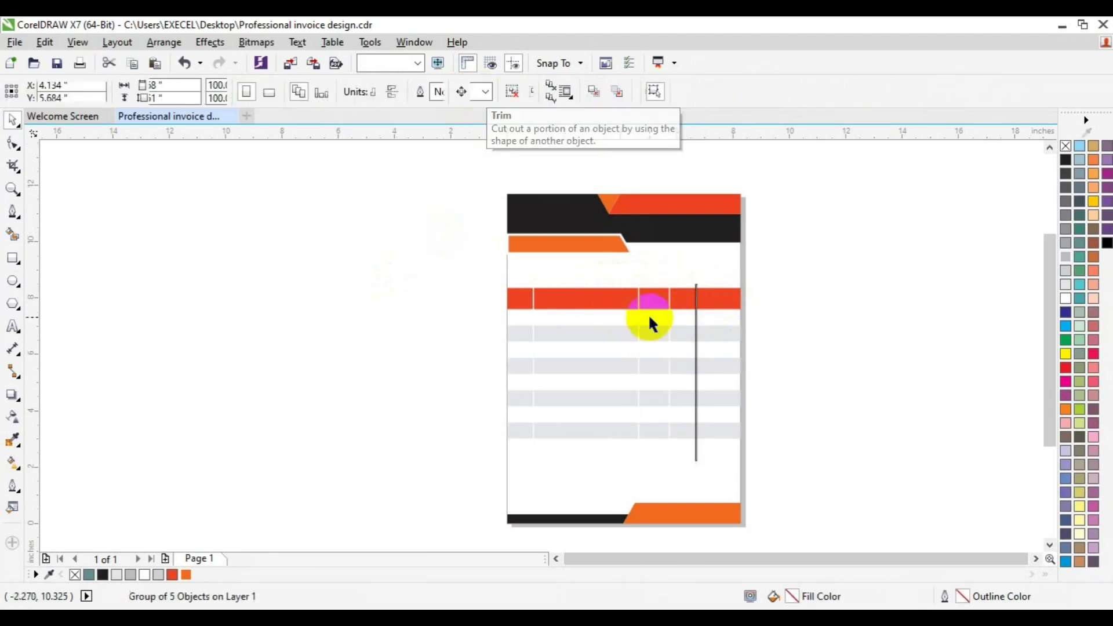
click(696, 341)
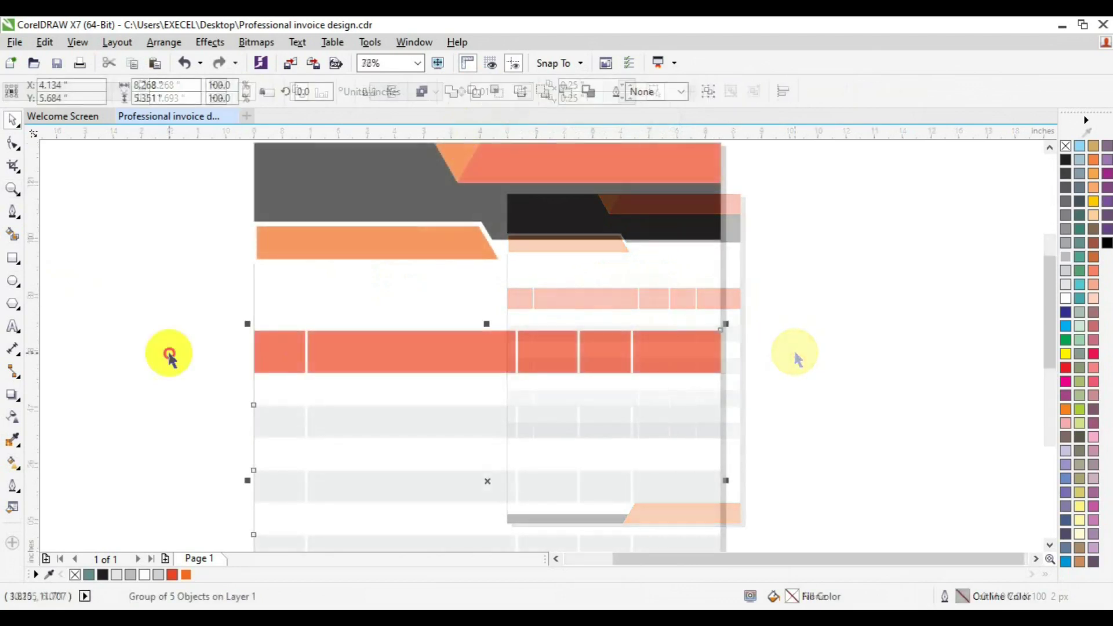
Break apart the orange header bar into five separate header cells.
click(290, 362)
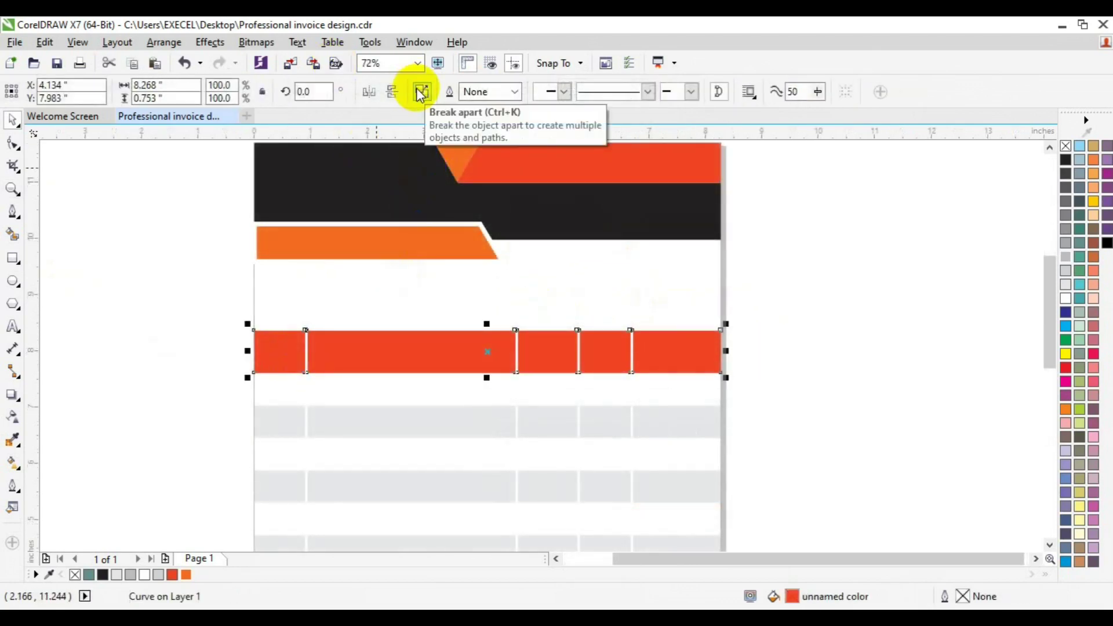
click(753, 261)
click(299, 360)
click(370, 362)
click(552, 358)
click(604, 347)
click(652, 349)
click(124, 347)
Create a 12 pt Lato text label reading S/NO just left of the page.
click(12, 326)
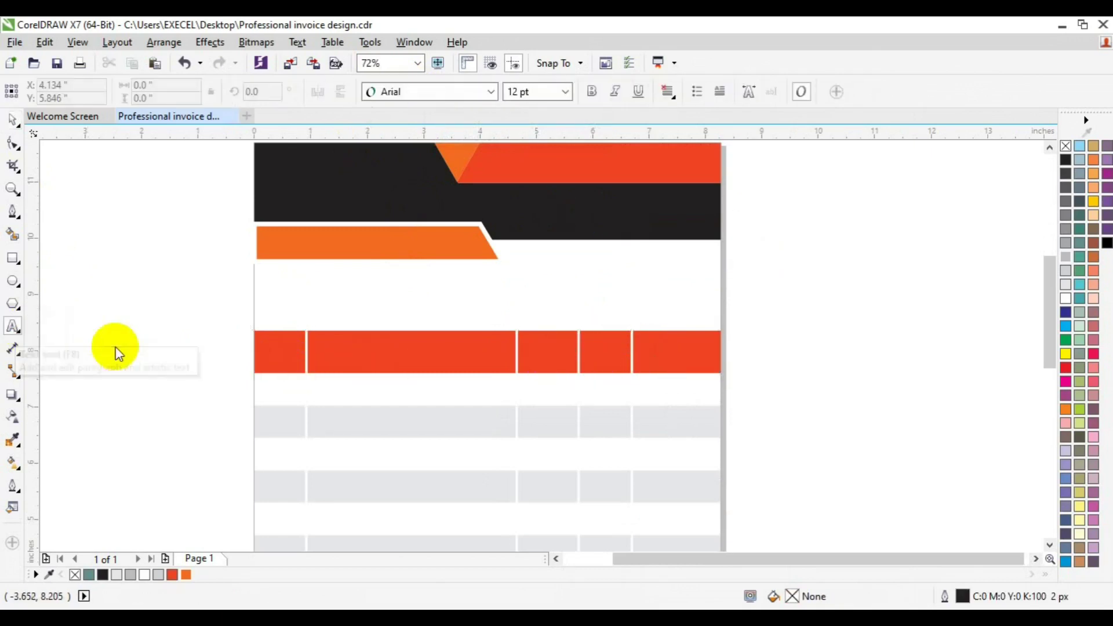
click(115, 343)
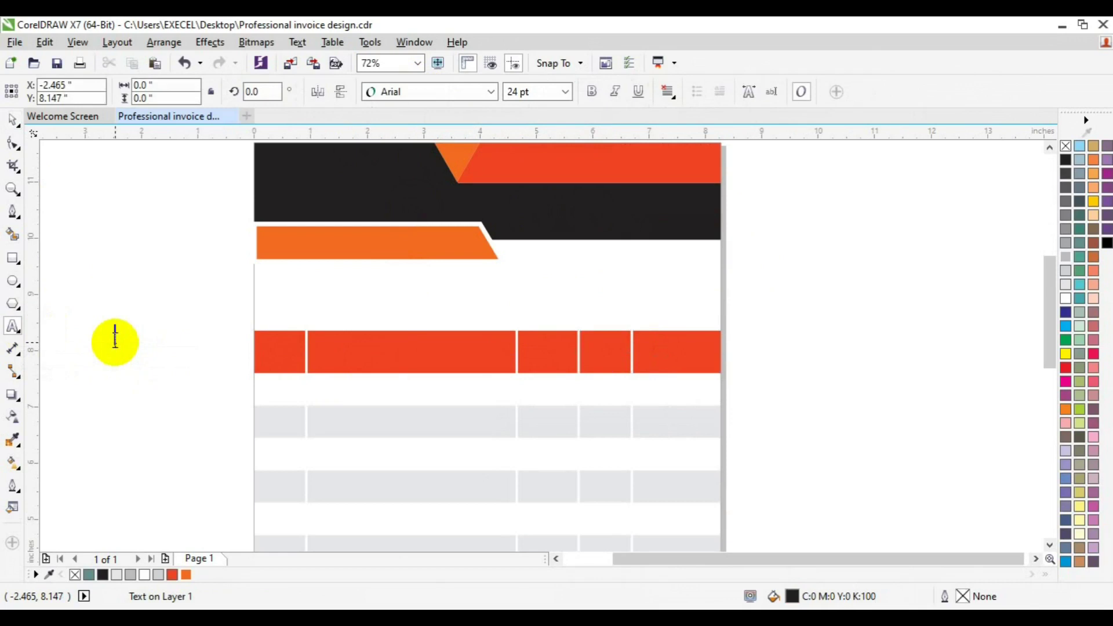
text(DATE)
click(495, 92)
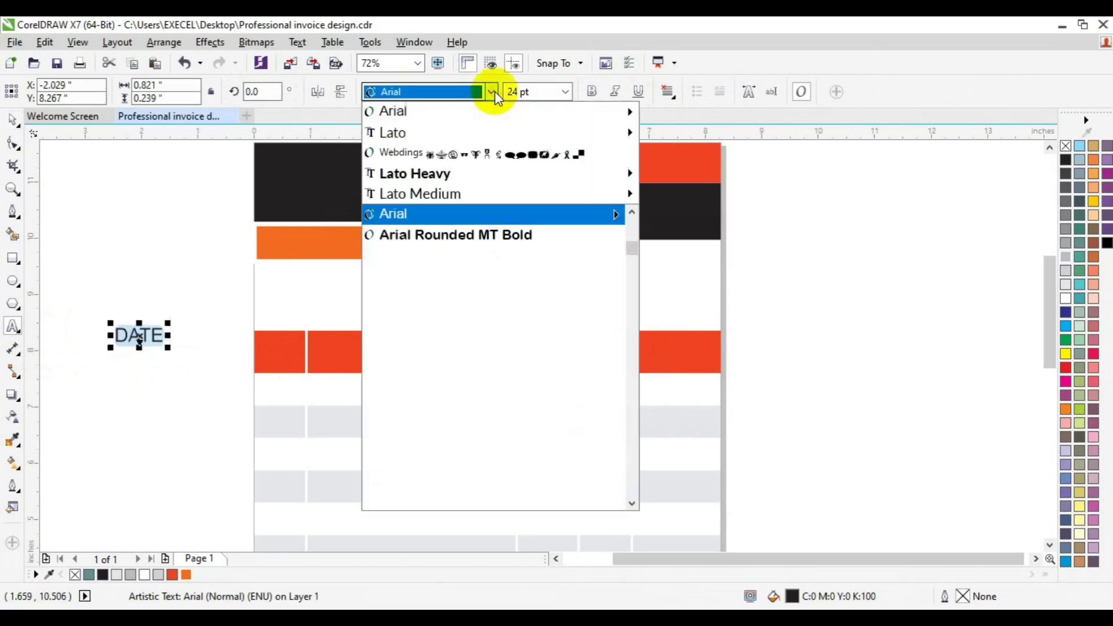
mouse_move(434, 174)
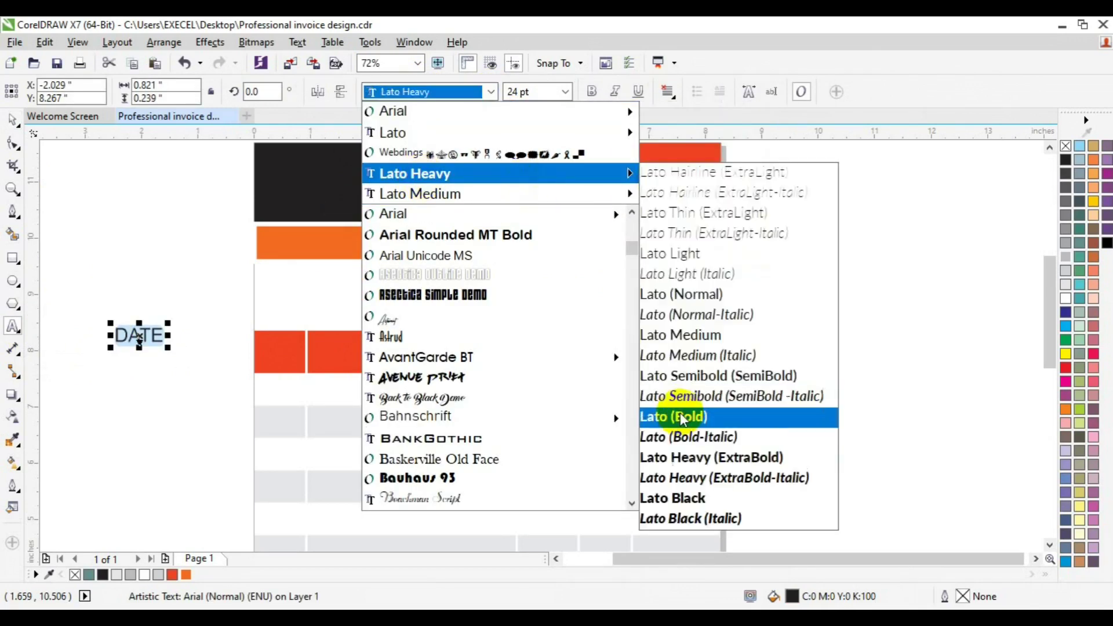
click(673, 415)
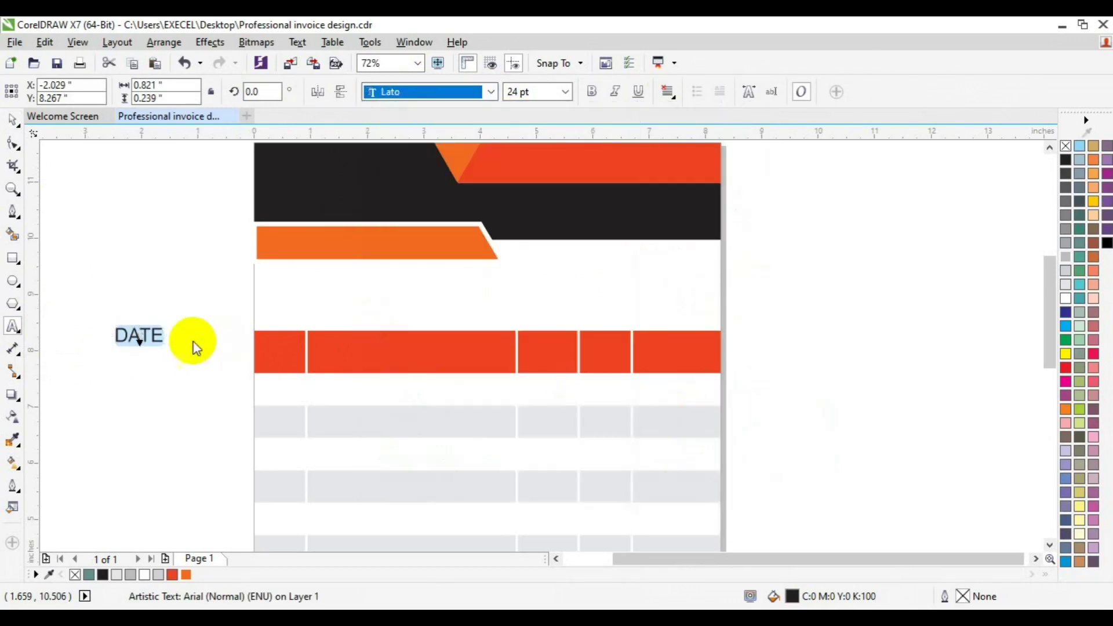
double_click(151, 334)
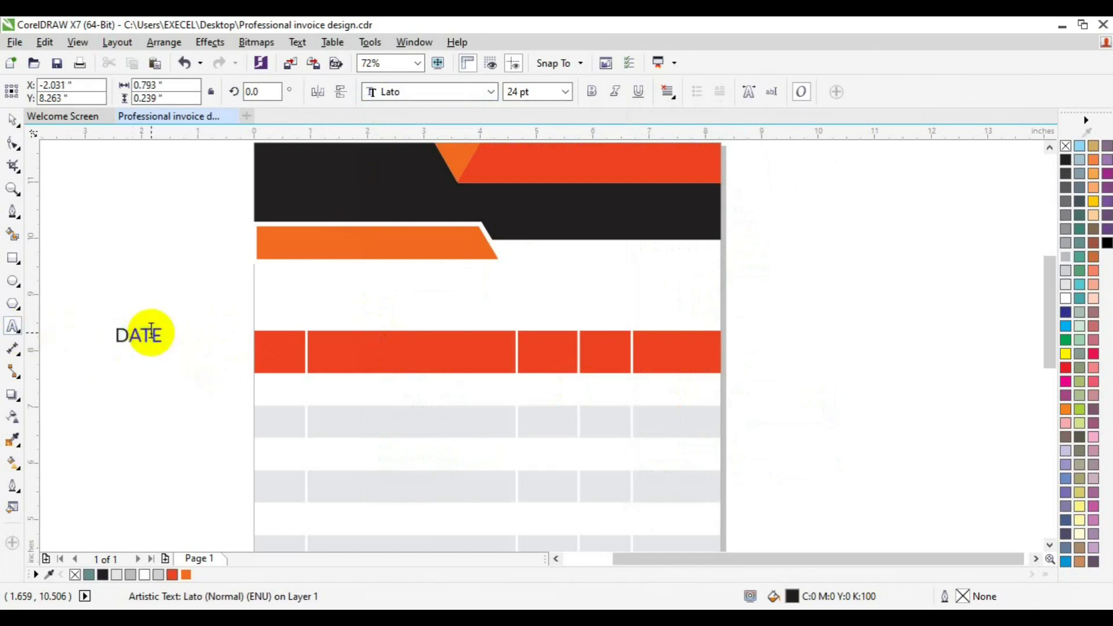
text(S/NO)
click(566, 91)
click(527, 174)
click(13, 121)
Move the S/NO label into the first header cell and make it white and bold.
drag(124, 336, 277, 349)
click(1067, 299)
click(590, 93)
shift+click(290, 369)
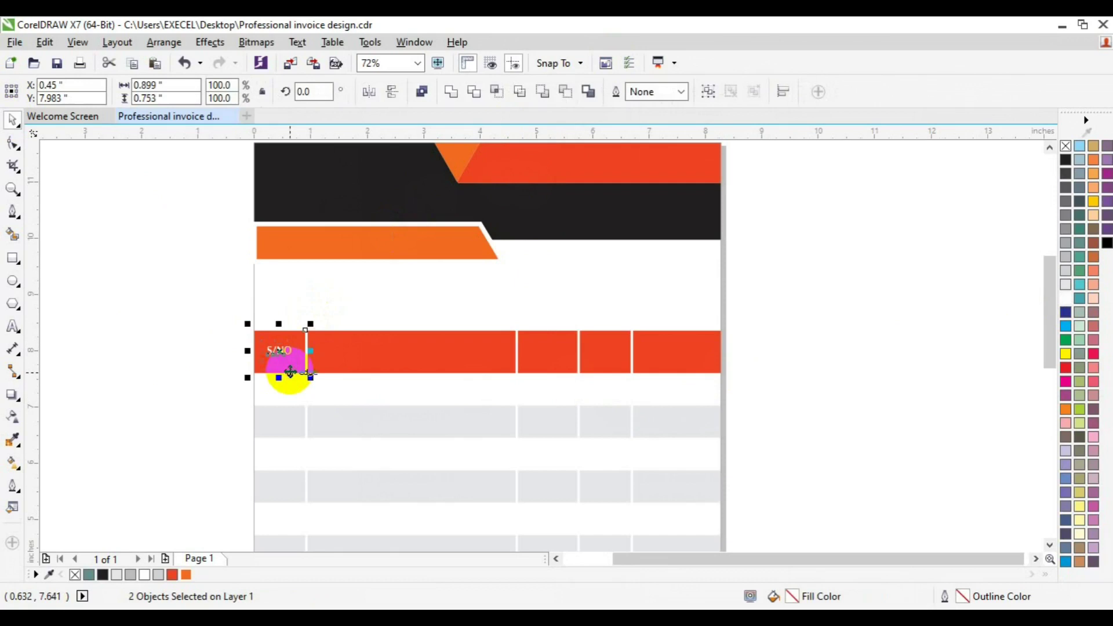
click(170, 361)
Duplicate the label into the second header cell as ITEMS DESCRIPTION, centred vertically.
click(273, 351)
key(ctrl+d)
drag(295, 340, 370, 354)
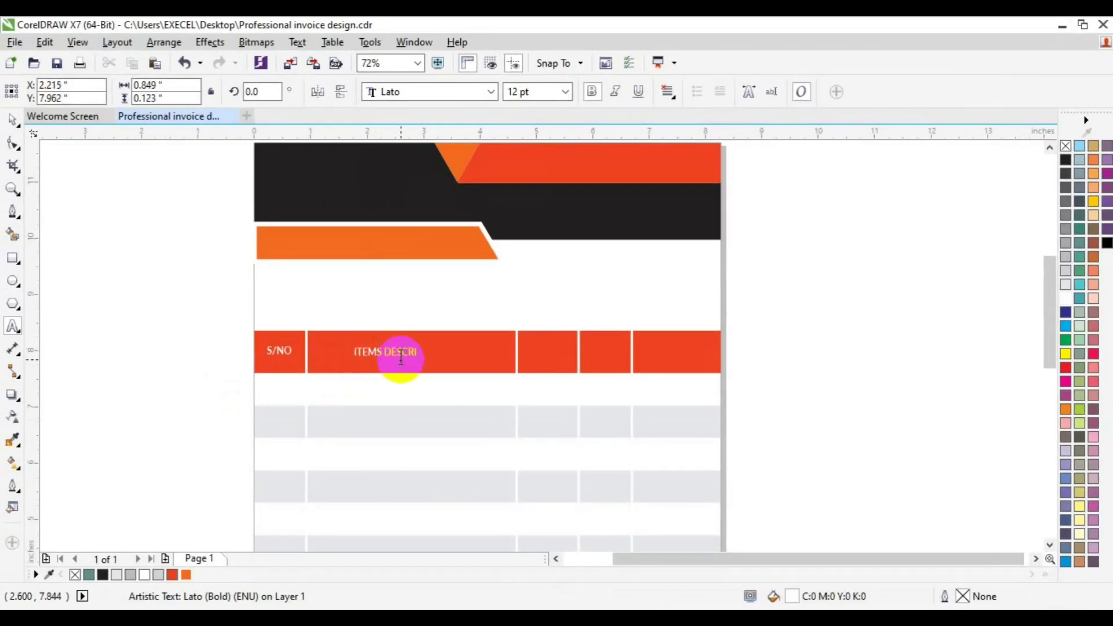
click(13, 119)
shift+click(467, 365)
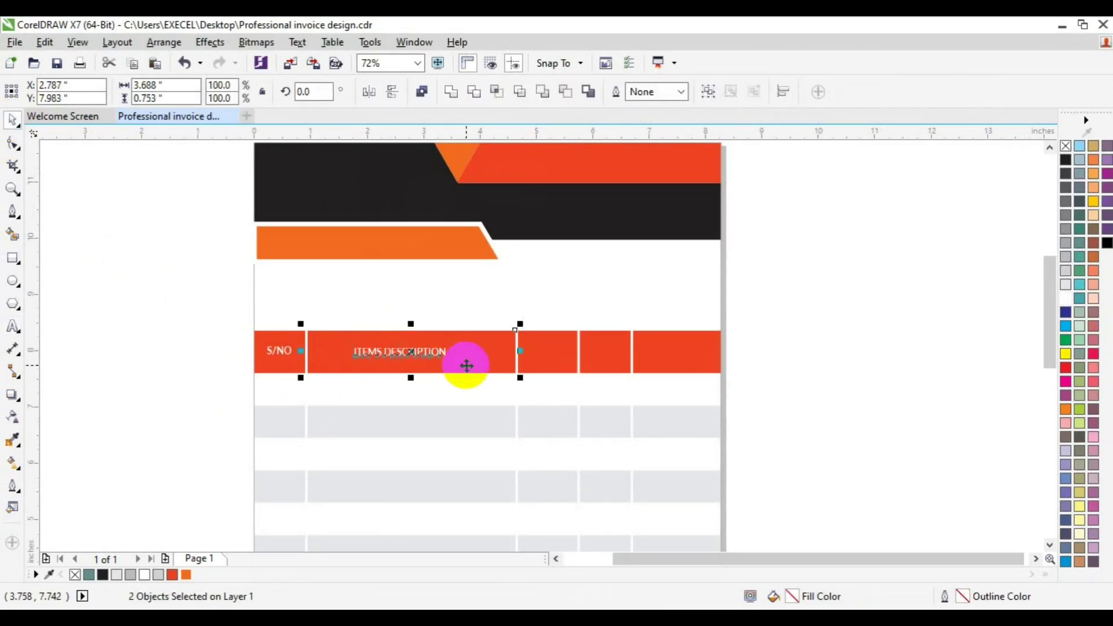
key(e)
click(809, 324)
click(438, 348)
Add a RATE heading centred in the third header cell.
click(433, 349)
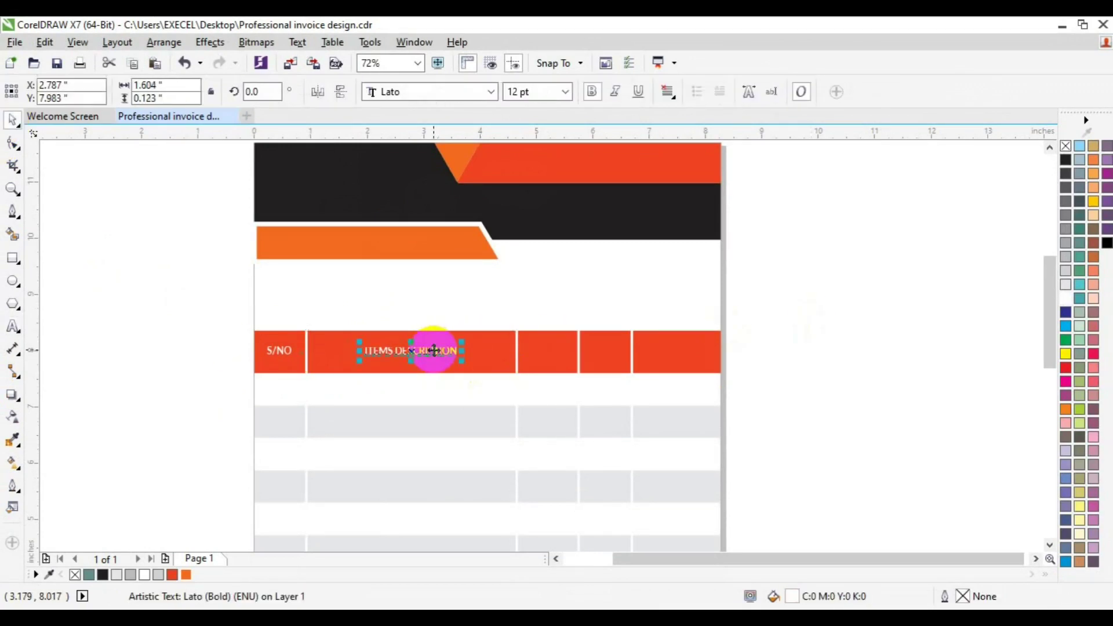
key(ctrl+d)
click(12, 327)
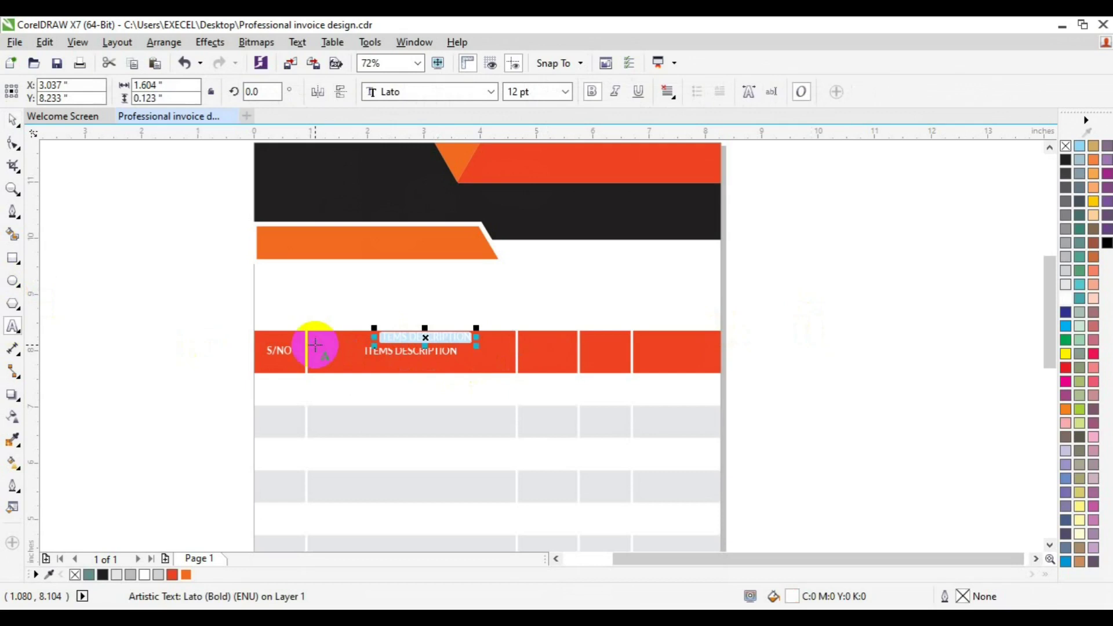
text(RATE)
click(12, 120)
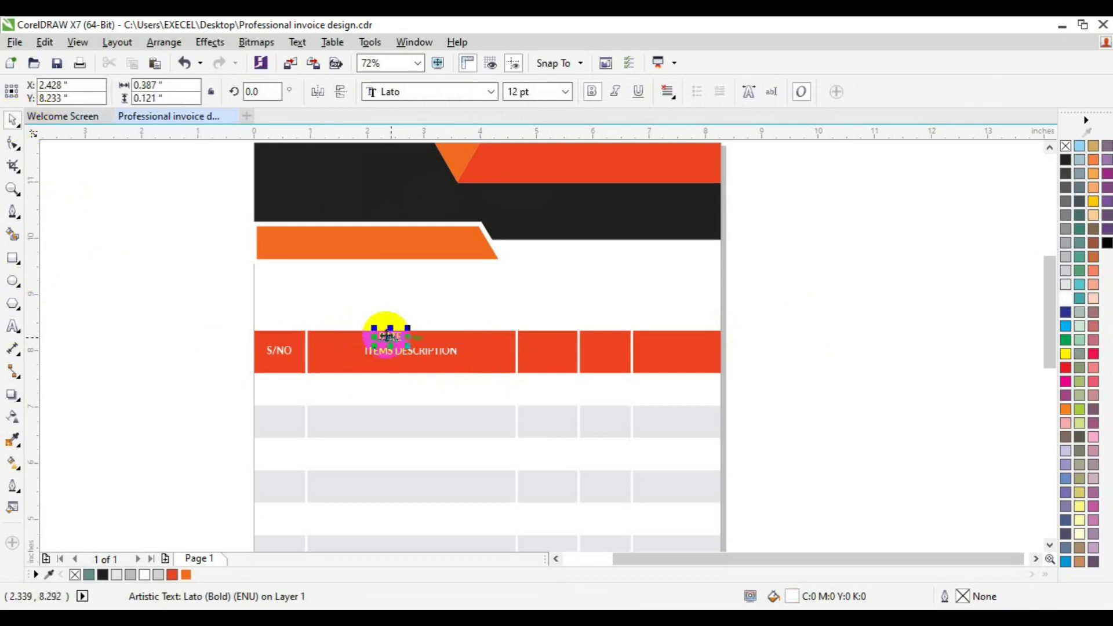
drag(385, 331, 545, 352)
shift+click(541, 364)
key(c)
key(e)
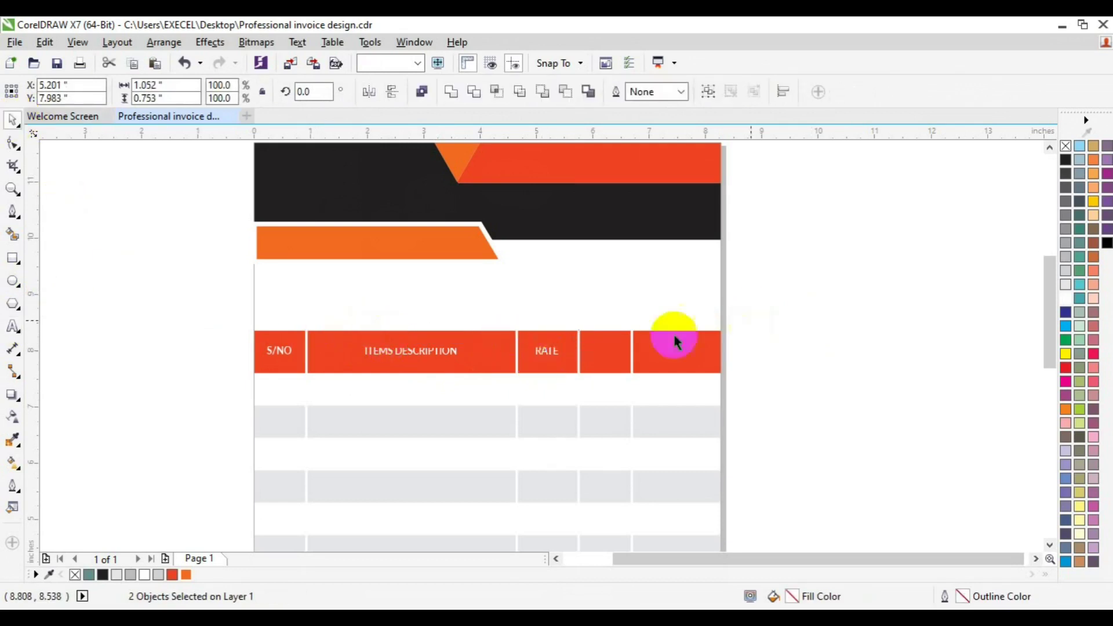
click(543, 352)
Copy RATE into the fourth header cell as QTY and centre it.
drag(543, 352, 608, 348)
click(12, 326)
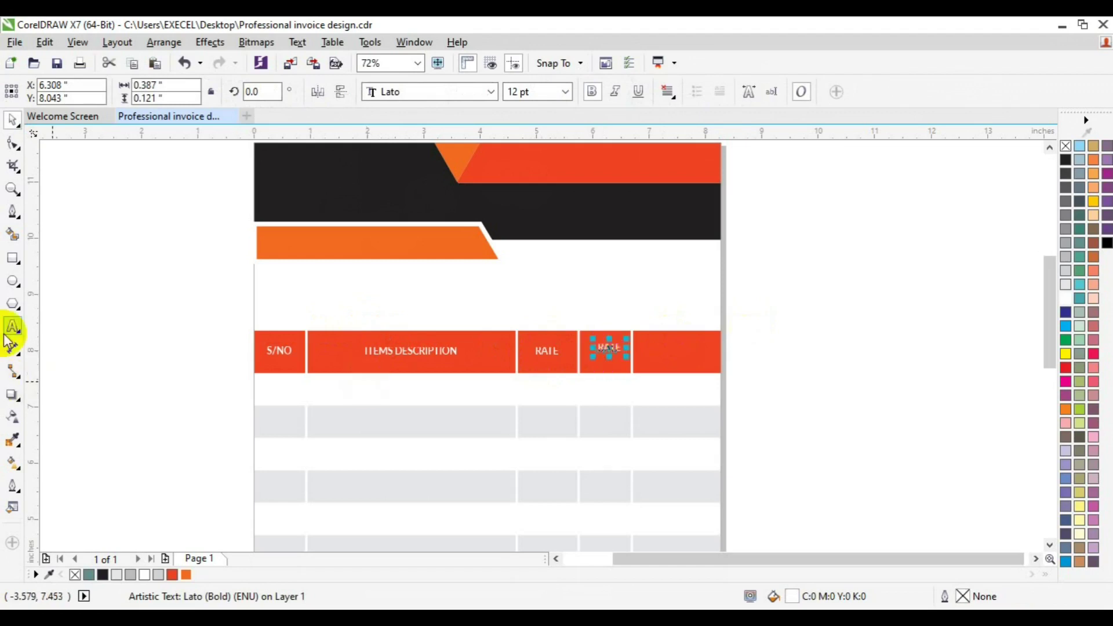
text(QTY)
click(12, 120)
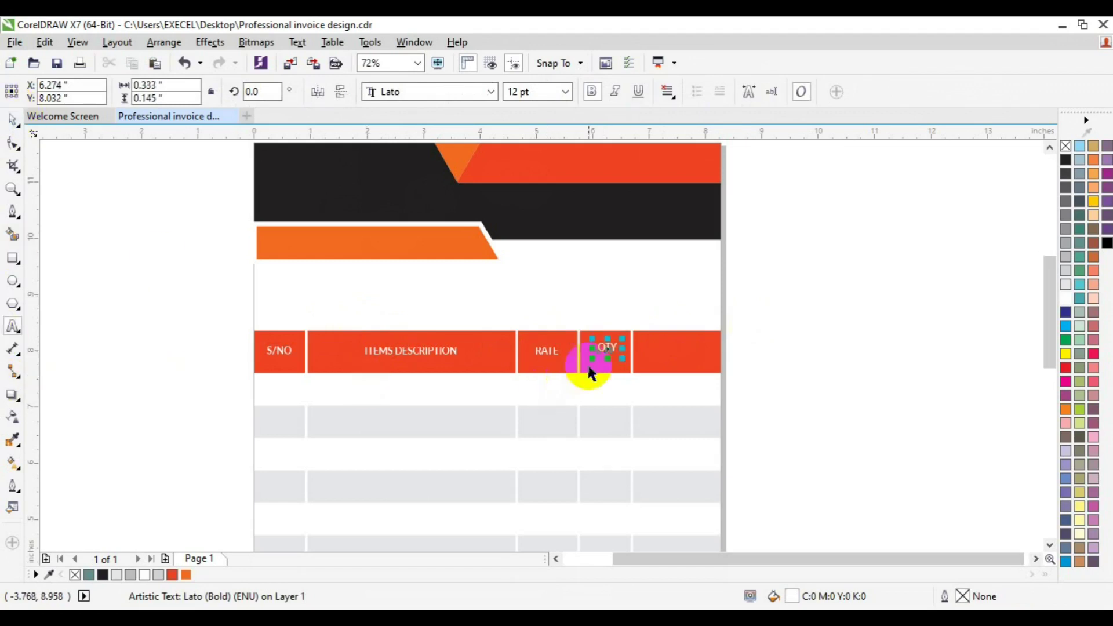
shift+click(588, 371)
key(Escape)
click(613, 348)
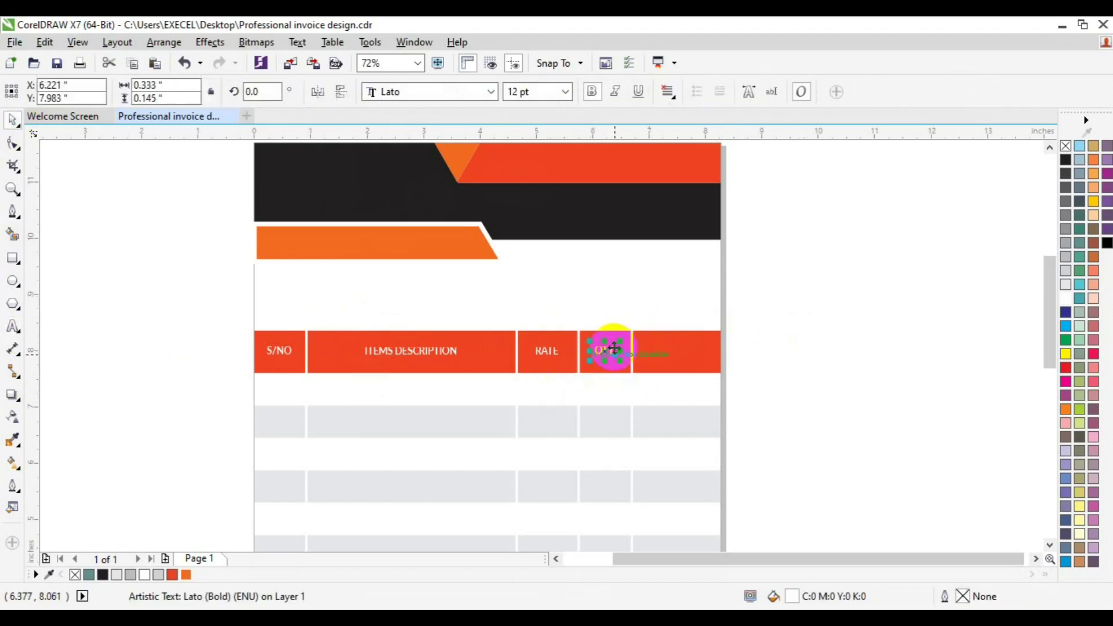
Duplicate QTY as AMOUNT in the fifth header cell, centred in the cell.
key(ctrl+d)
click(18, 327)
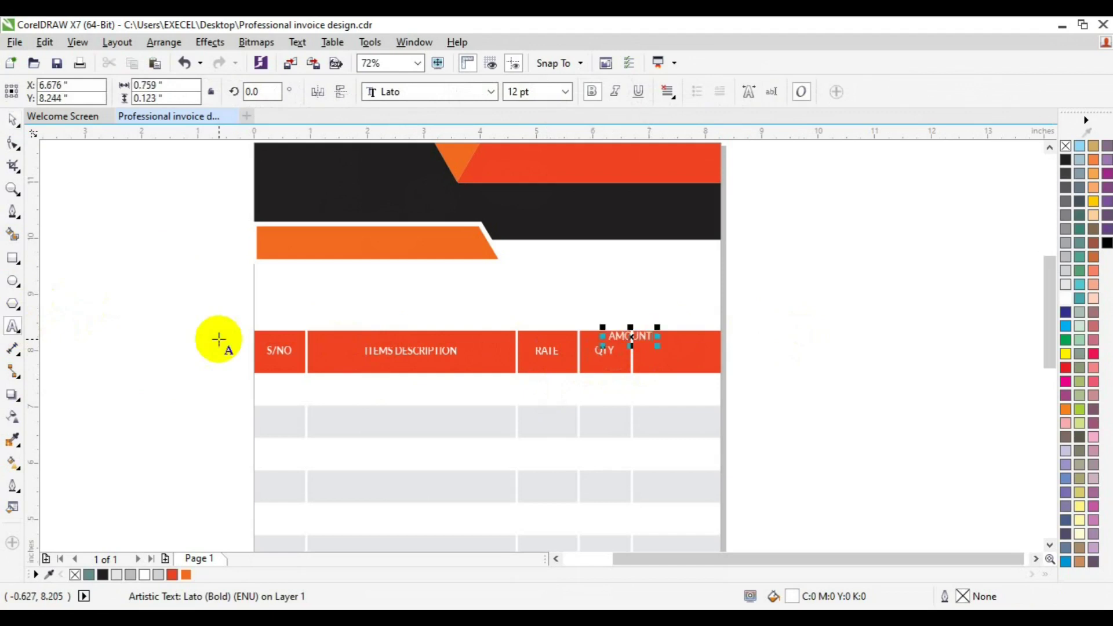
key(ctrl+space)
shift+click(665, 361)
key(c)
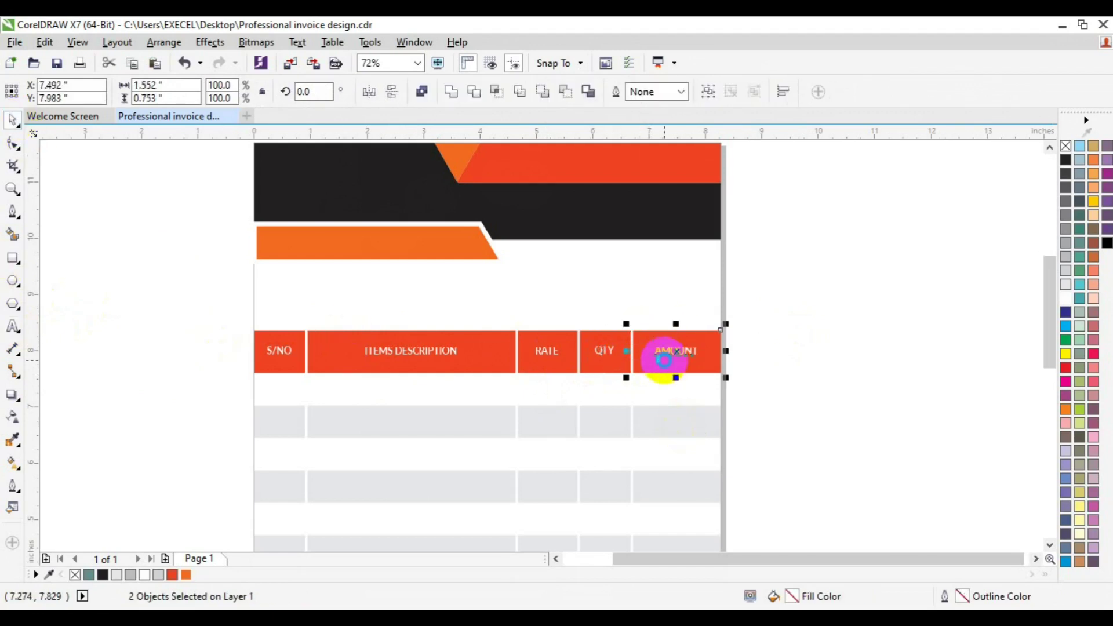
click(74, 333)
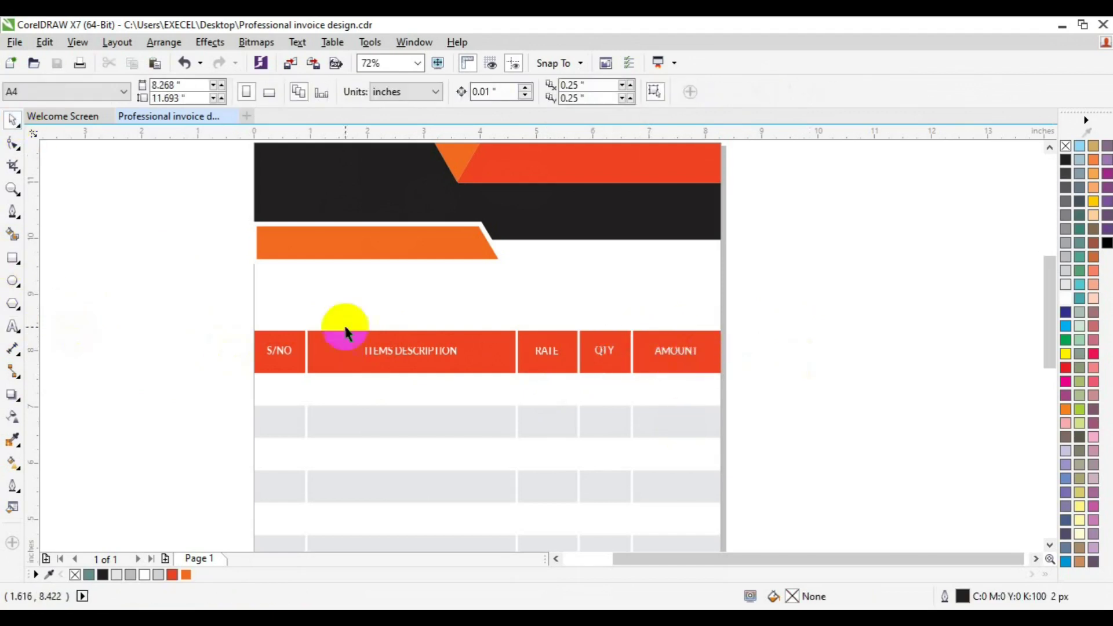
click(13, 326)
Type the three contact lines above the table in Lato Medium 9 pt, shifted left.
click(293, 295)
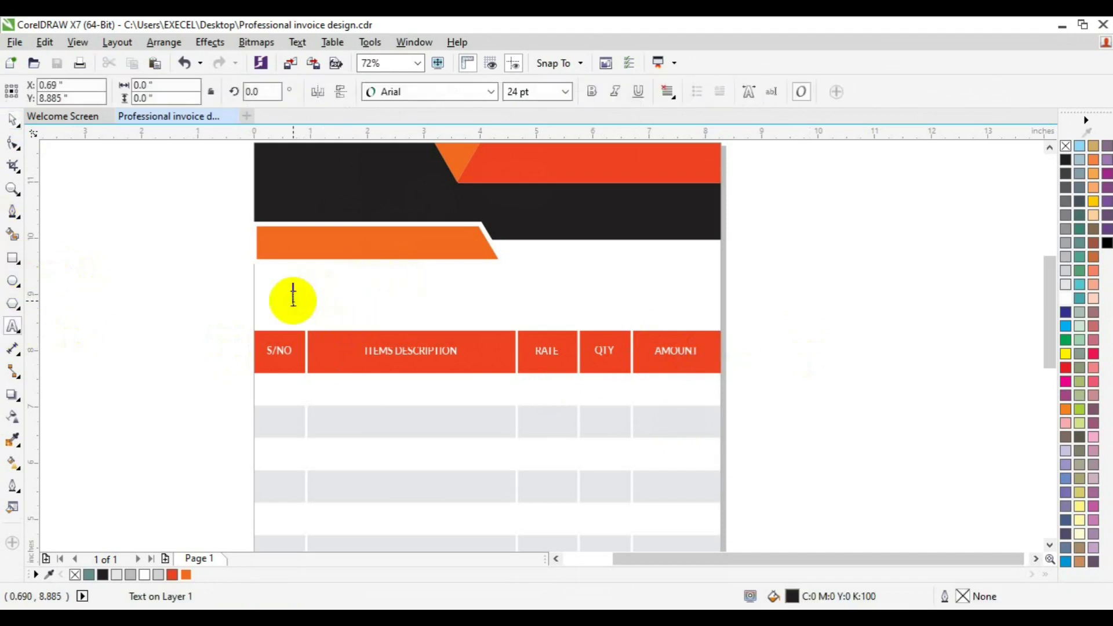
text(Managing Director,Company ltd.)
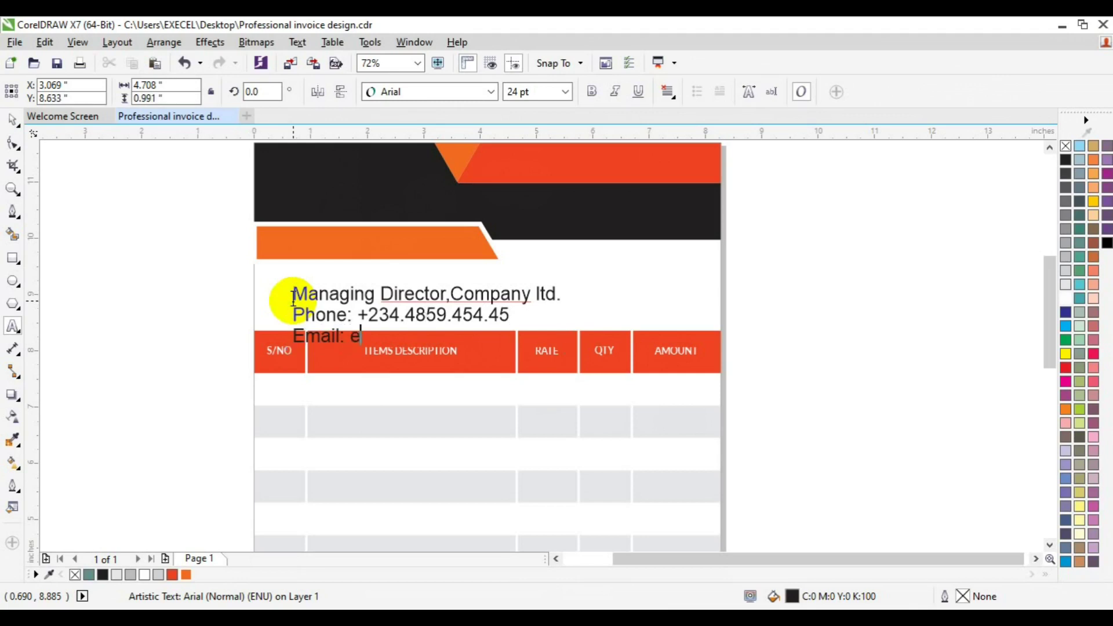
key(ctrl+a)
click(490, 91)
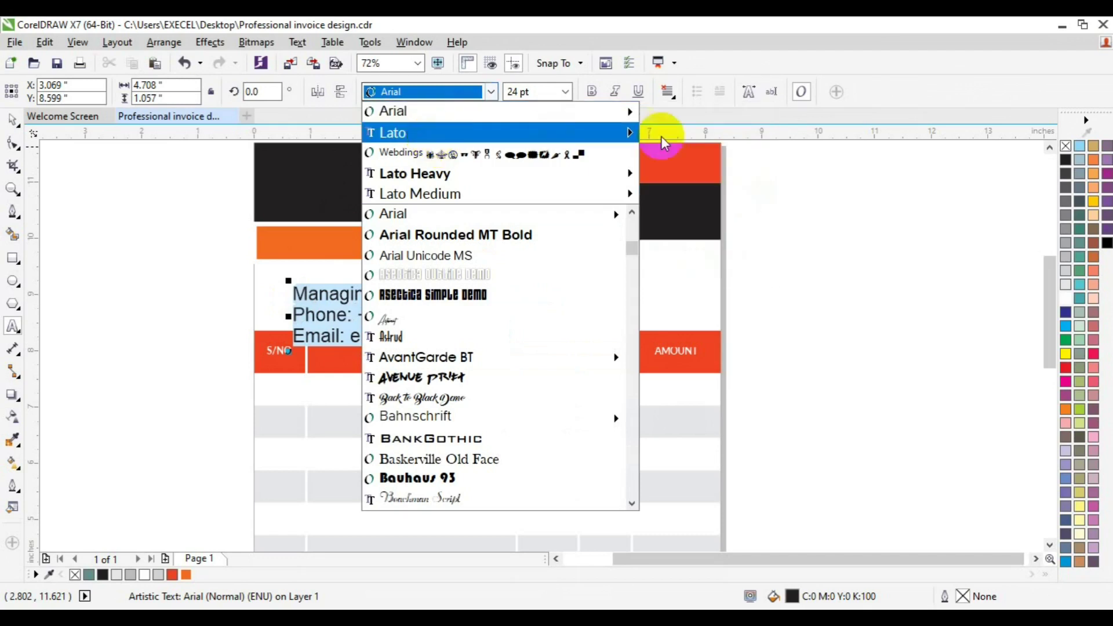
mouse_move(557, 136)
click(676, 293)
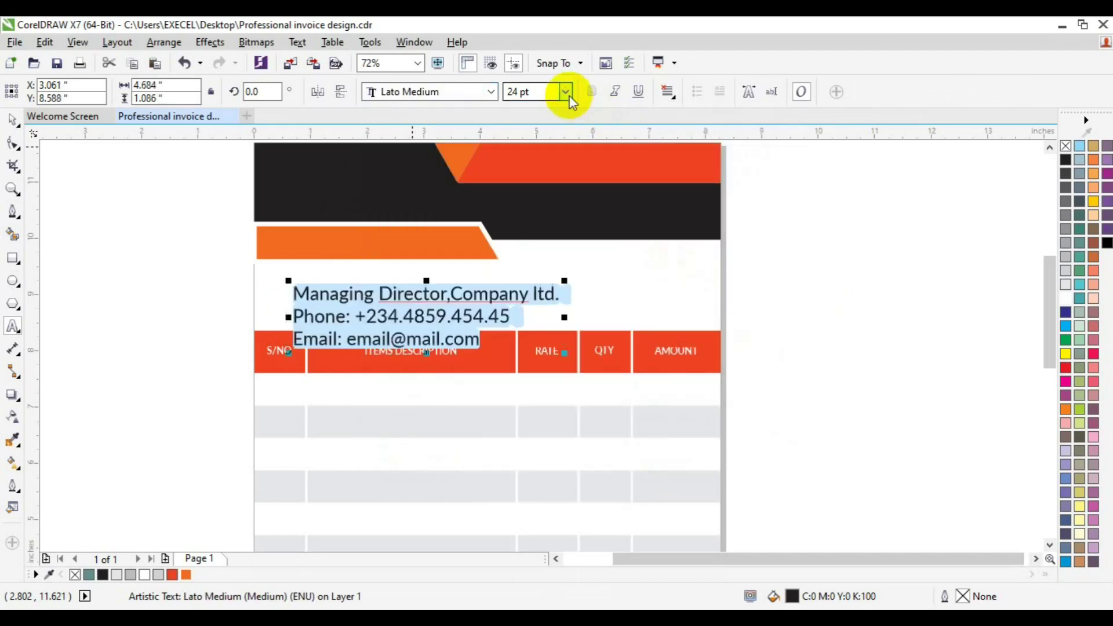
click(568, 94)
click(553, 152)
click(12, 120)
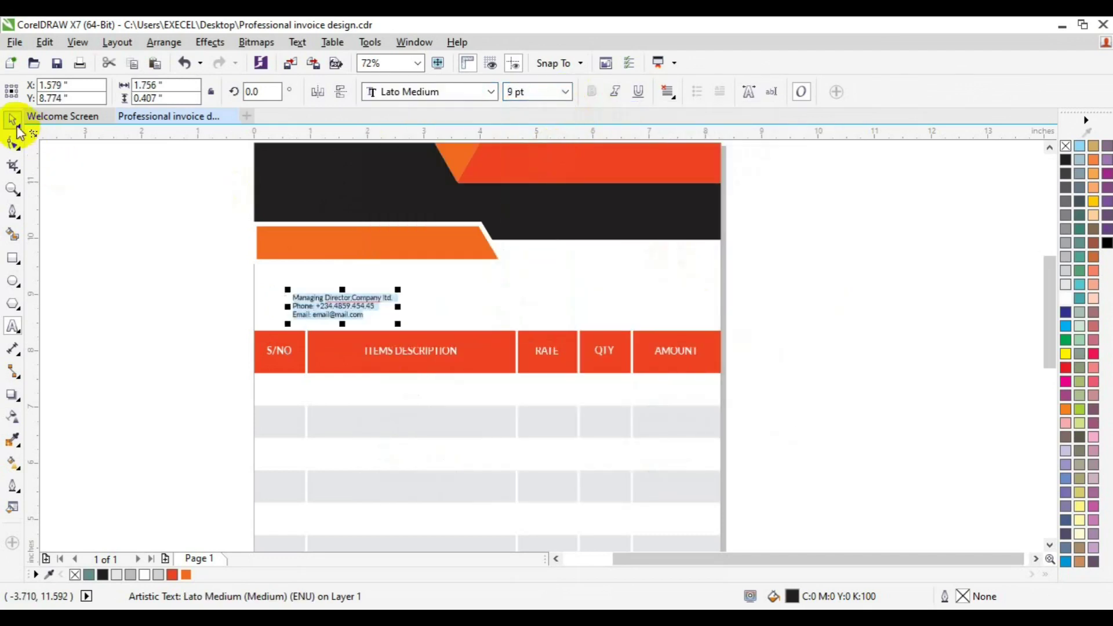
drag(322, 303, 311, 307)
Copy the S/NO label above the contact lines and retype it as the recipient's name.
click(281, 351)
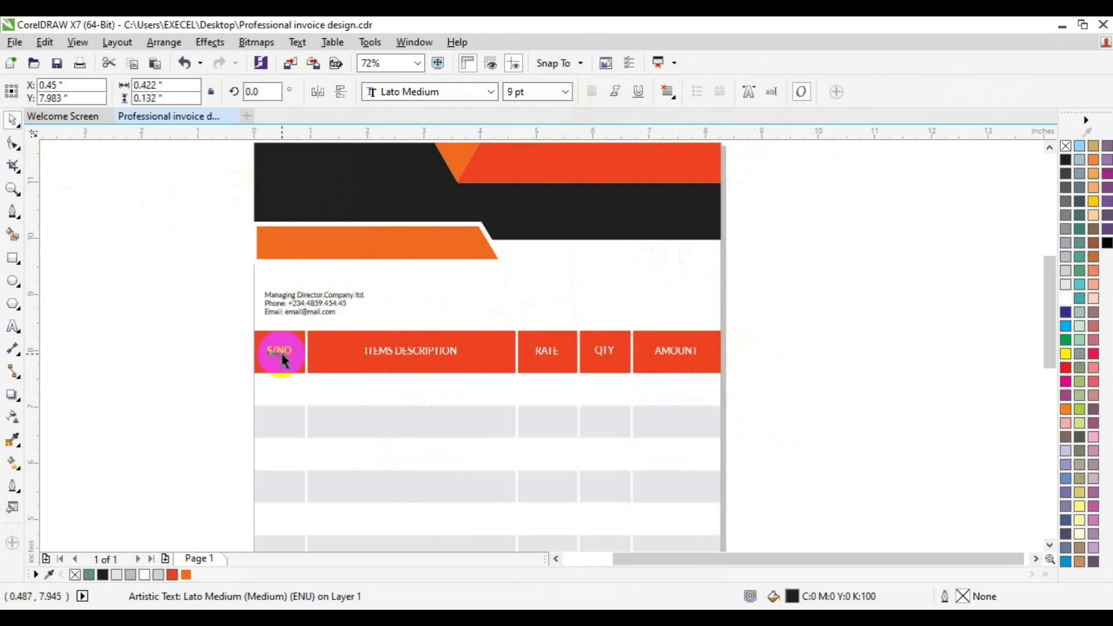
drag(282, 357, 278, 280)
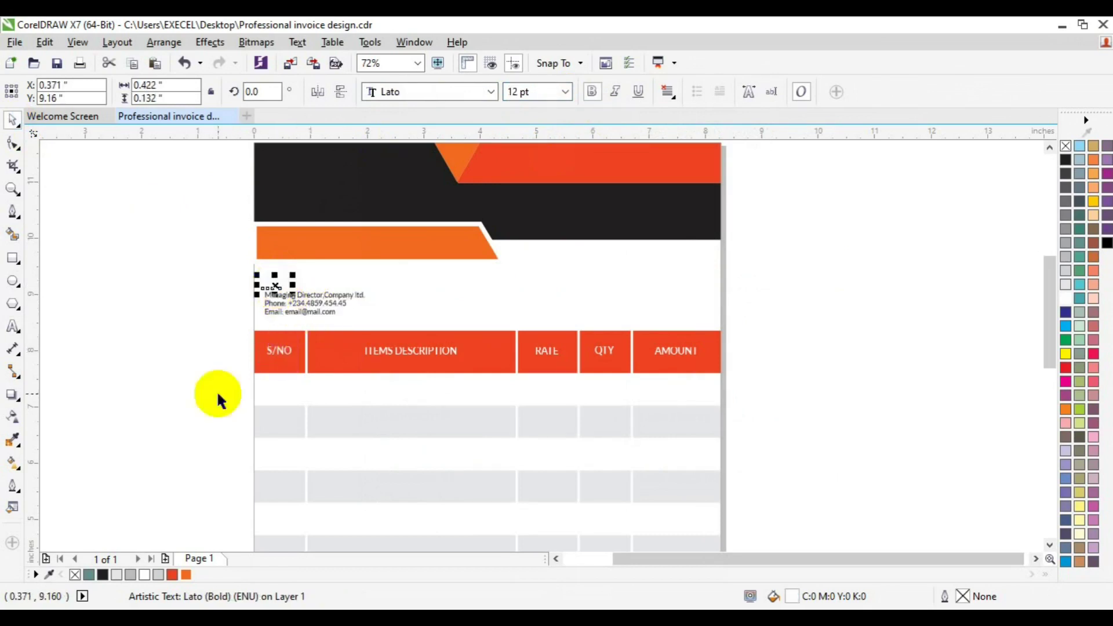
click(173, 306)
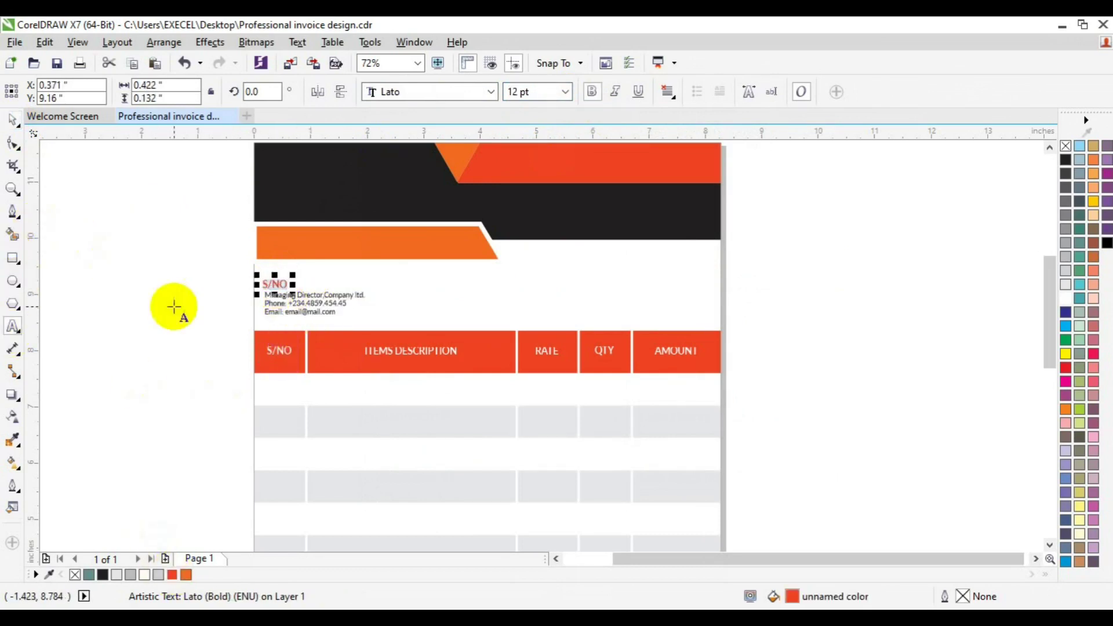
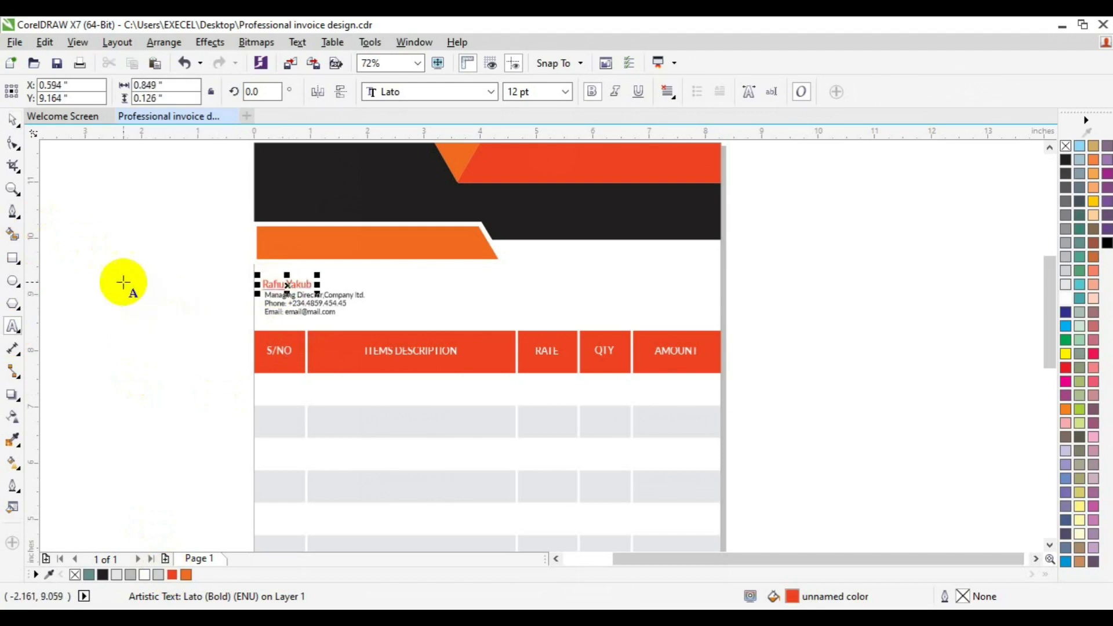
click(13, 119)
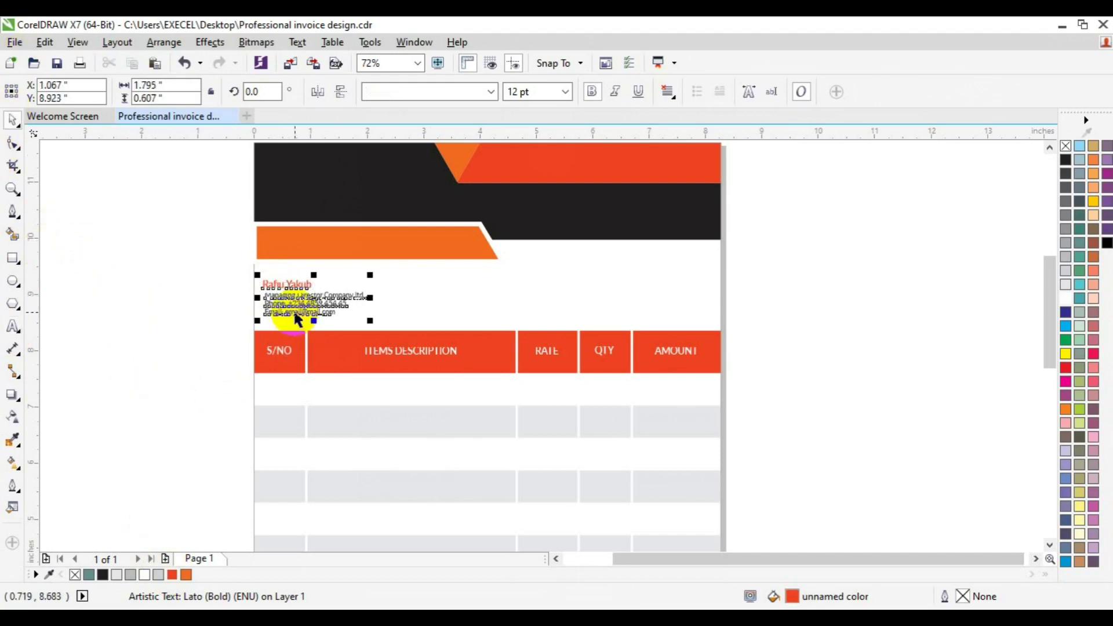
shift+click(294, 308)
click(194, 281)
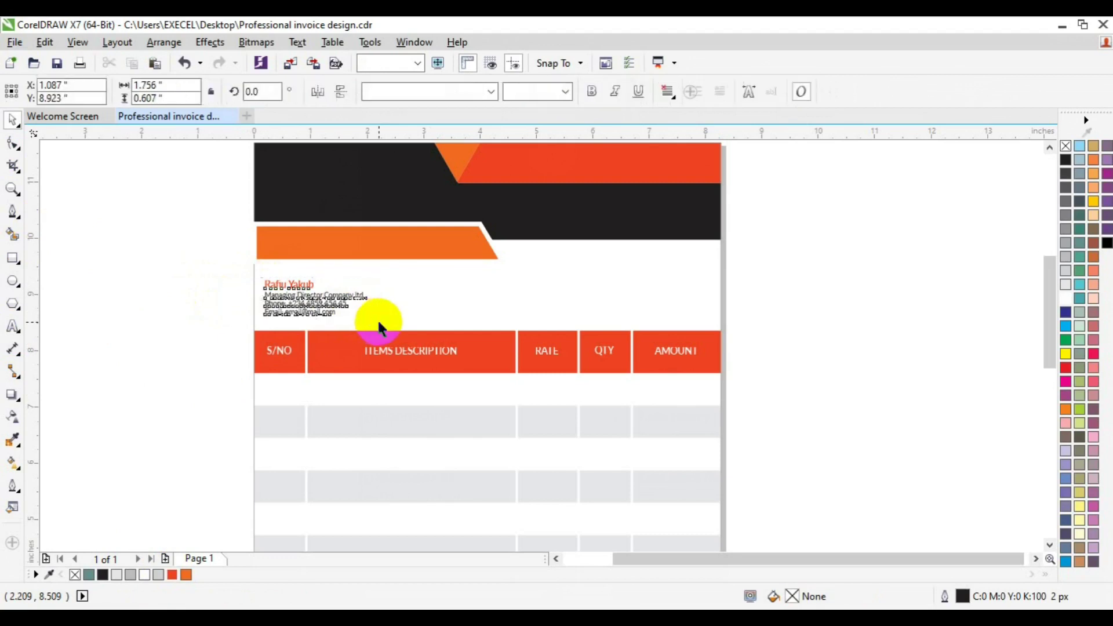
key(Down)
key(Down)
key(Down)
key(Down)
key(Down)
key(Down)
key(Down)
key(Down)
Set the recipient's name in Lato Black with black fill.
click(12, 189)
click(295, 336)
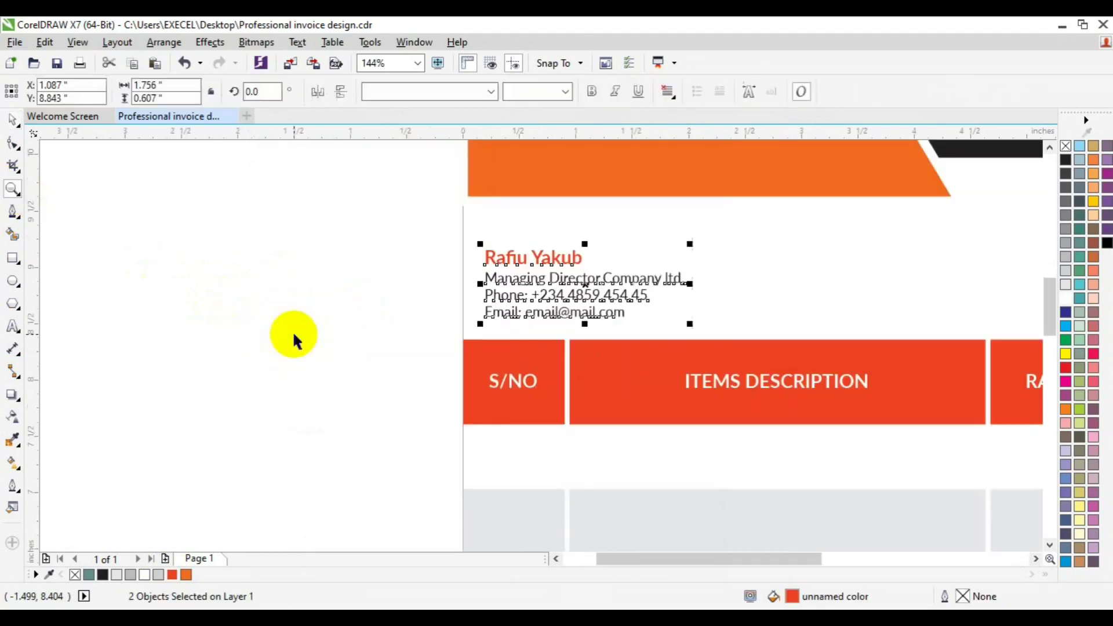
key(space)
click(505, 256)
click(491, 91)
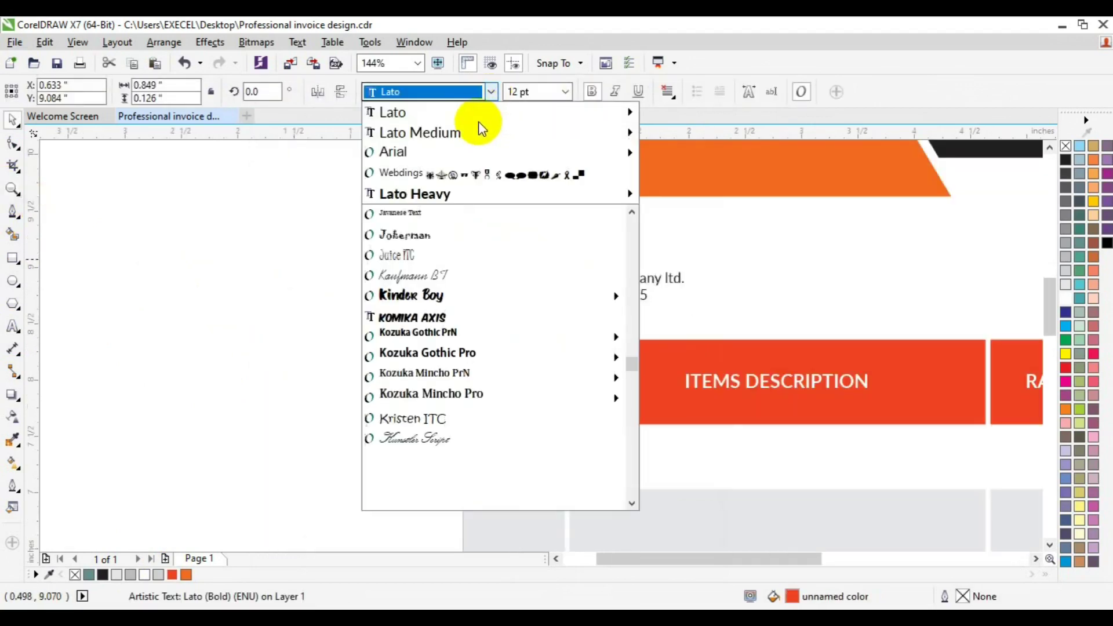
mouse_move(475, 114)
click(708, 436)
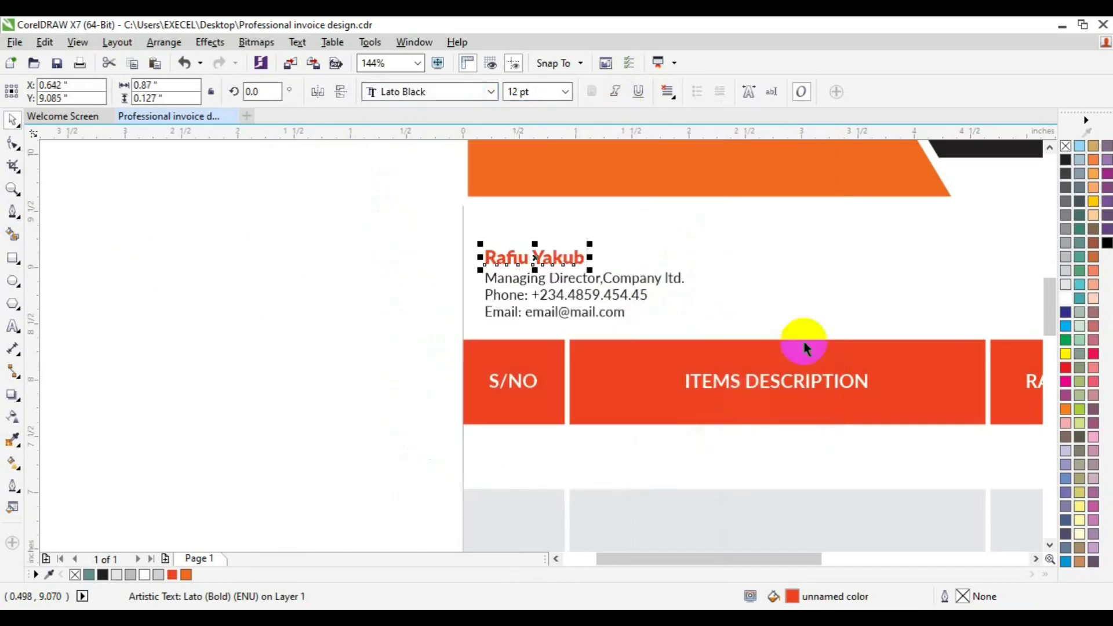
click(330, 355)
Duplicate the name line as an 8 pt red INVOICE TO: label.
click(551, 268)
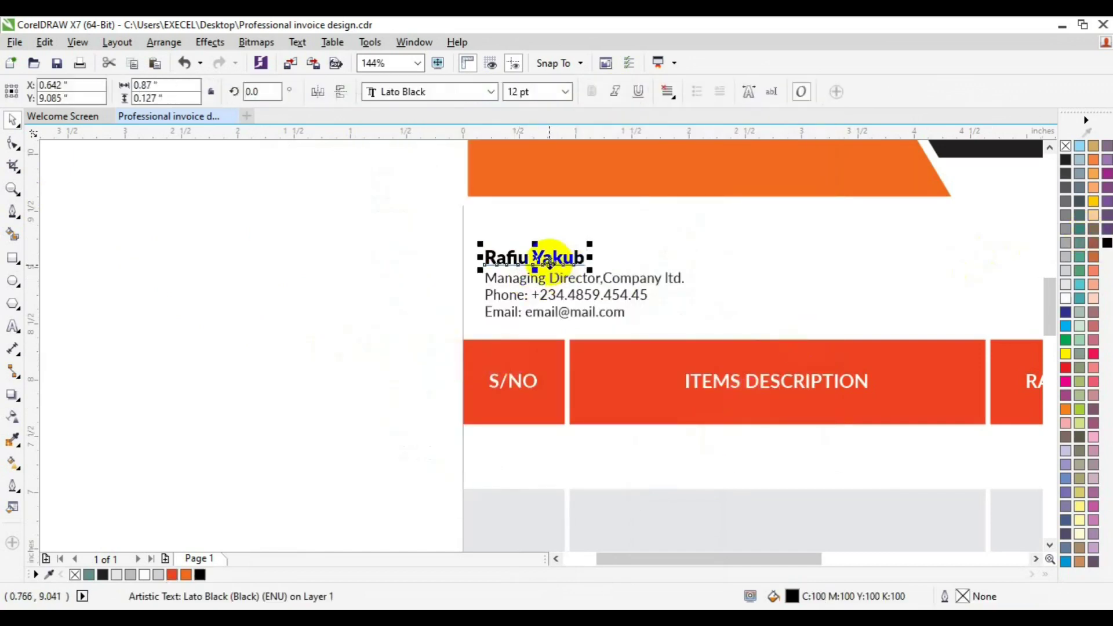
key(ctrl+d)
click(12, 327)
key(ctrl+a)
text(I)
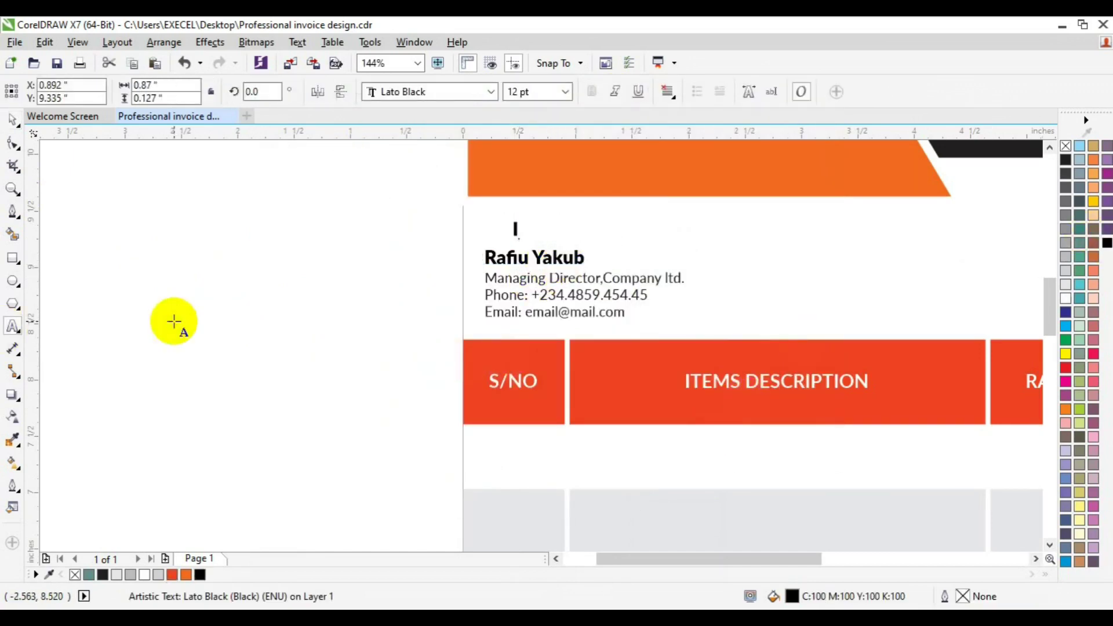
text(NVOICE TO:)
key(ctrl+a)
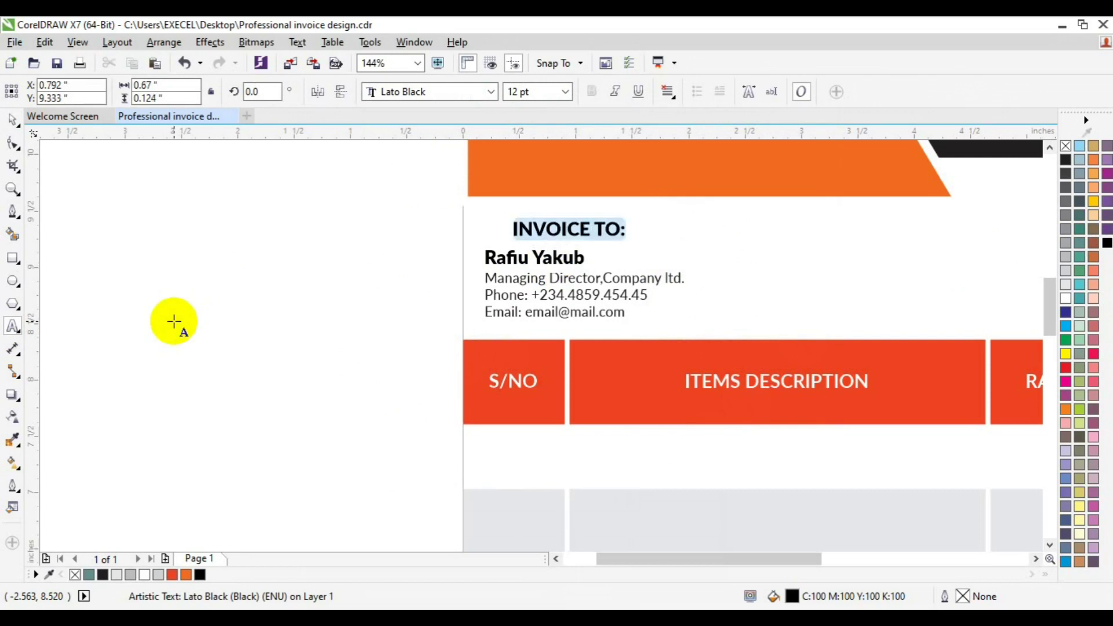
click(565, 92)
click(537, 139)
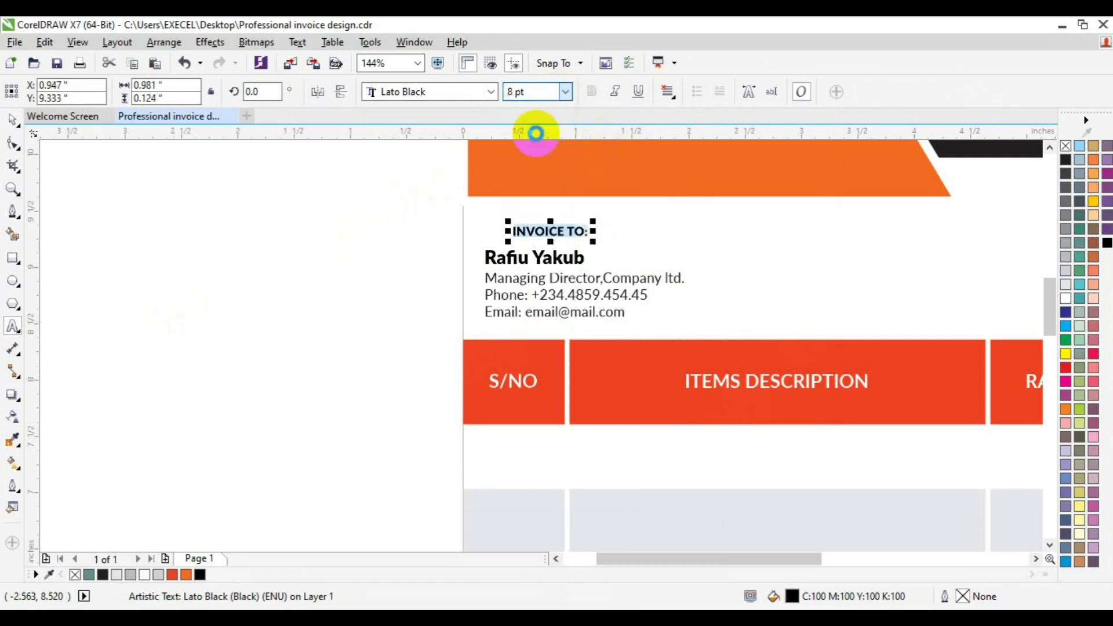
click(12, 120)
click(251, 477)
Left-align the INVOICE TO: label with the name and contact block.
drag(356, 232, 725, 328)
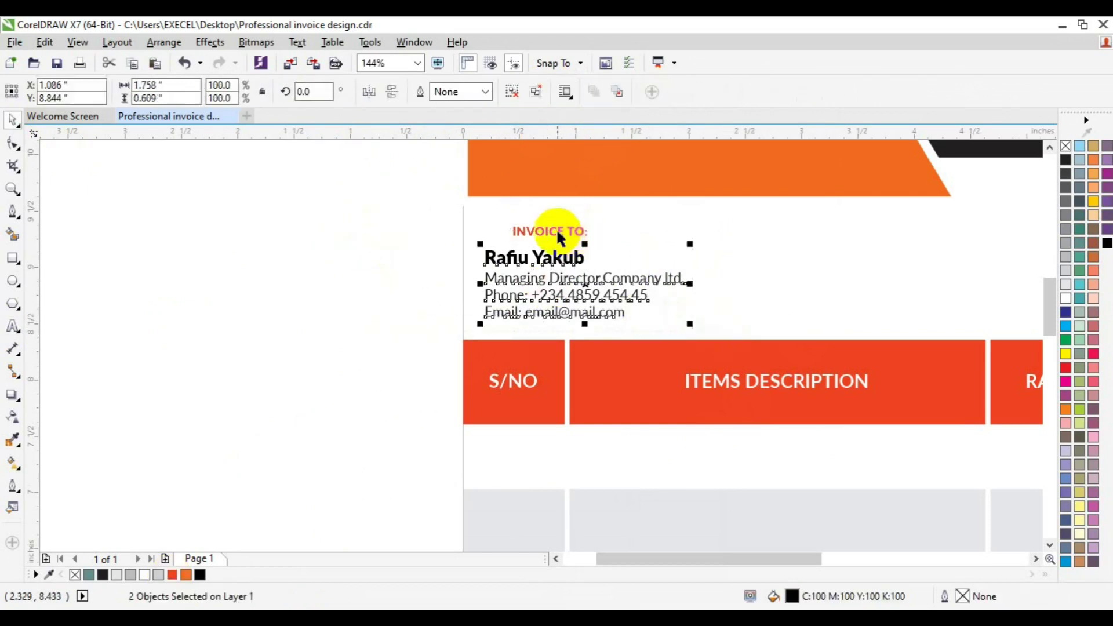
click(541, 231)
shift+click(528, 283)
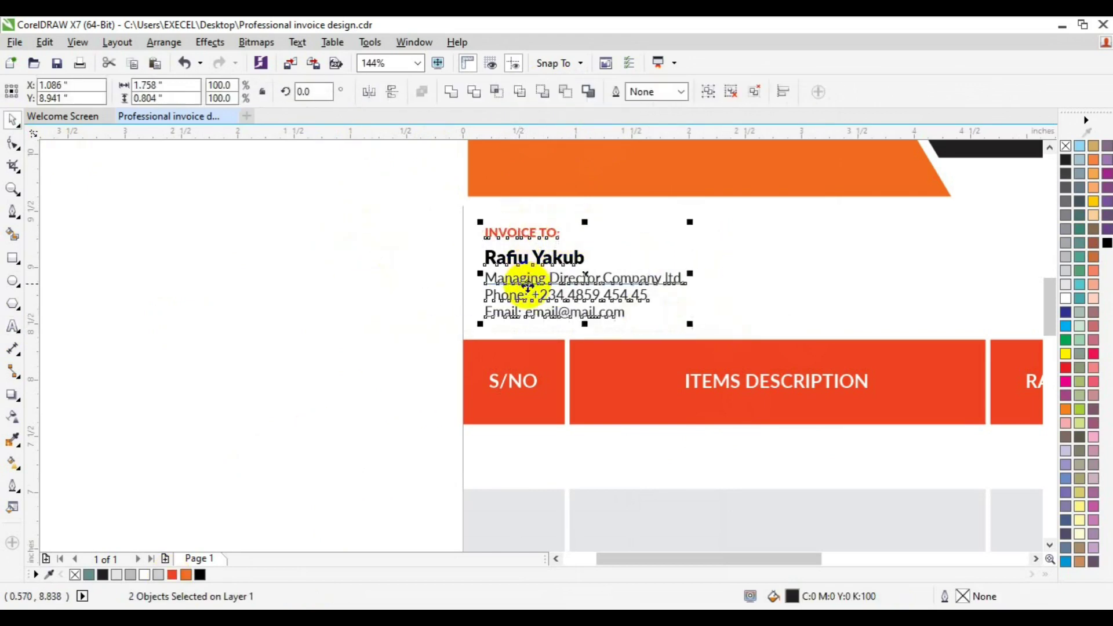
click(437, 285)
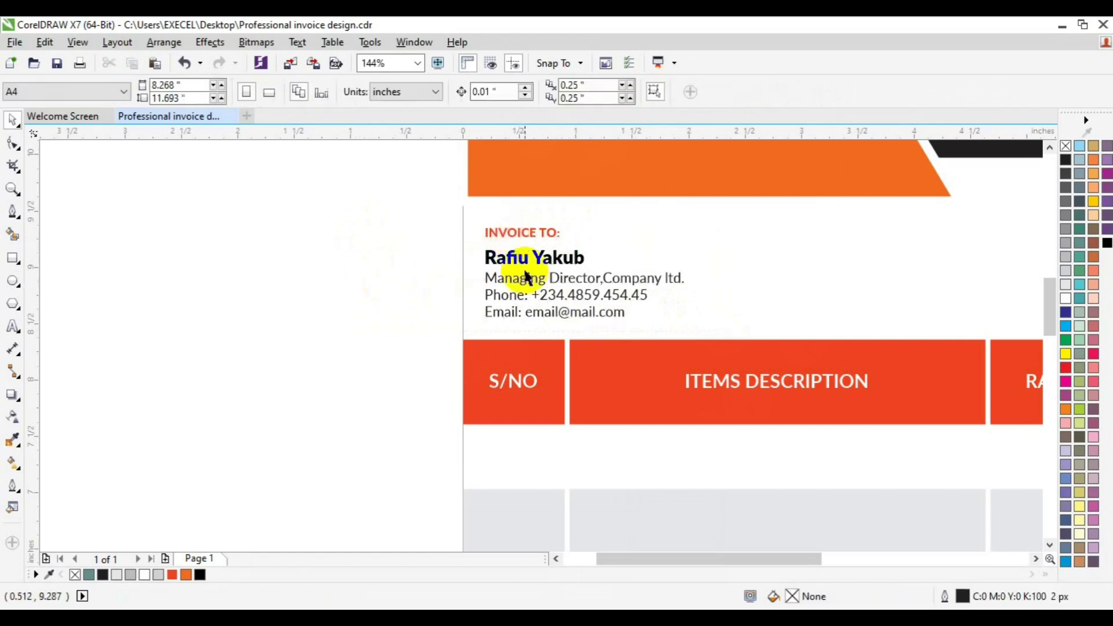
click(505, 230)
shift+click(506, 257)
Nudge the contact block left and copy the recipient block to the page's right side.
key(Left)
key(Left)
key(Left)
key(Left)
key(Left)
key(Left)
key(Left)
click(354, 303)
click(12, 189)
click(117, 99)
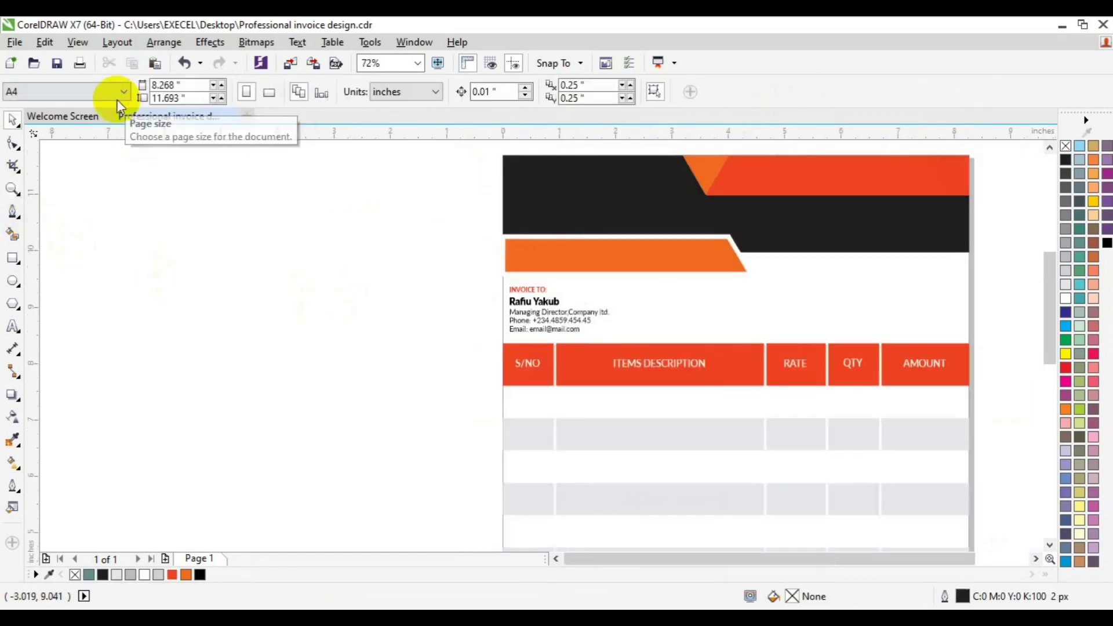
scroll(971, 419, right, 2)
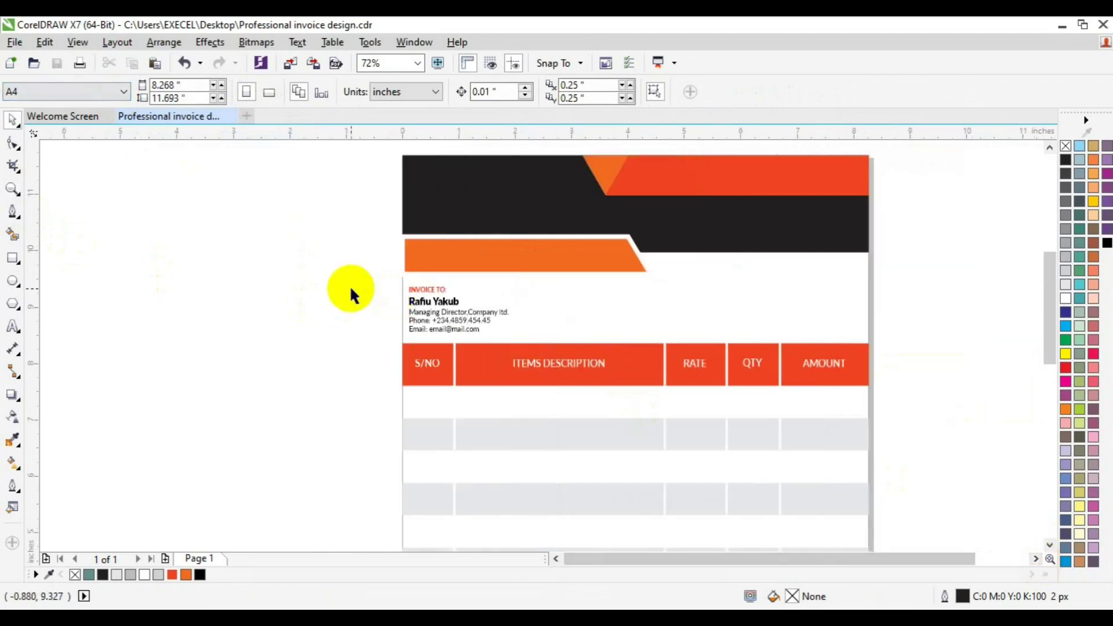
click(423, 301)
shift+click(424, 298)
drag(423, 298, 740, 313)
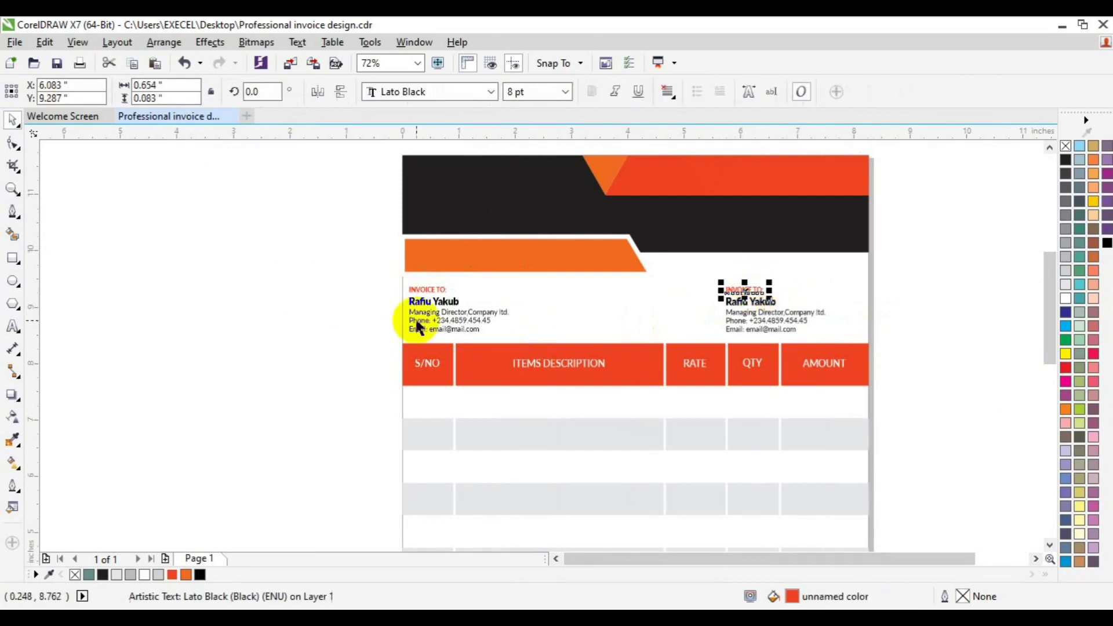
Edit the copied label's text, then zoom in on the new payment block.
click(13, 326)
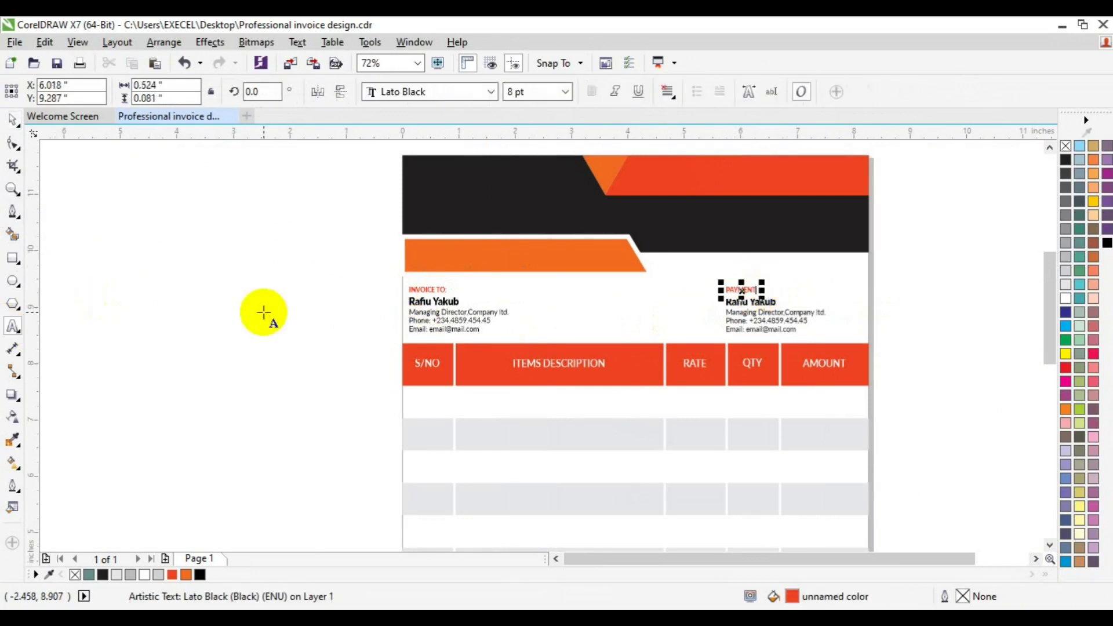
text(D)
click(732, 308)
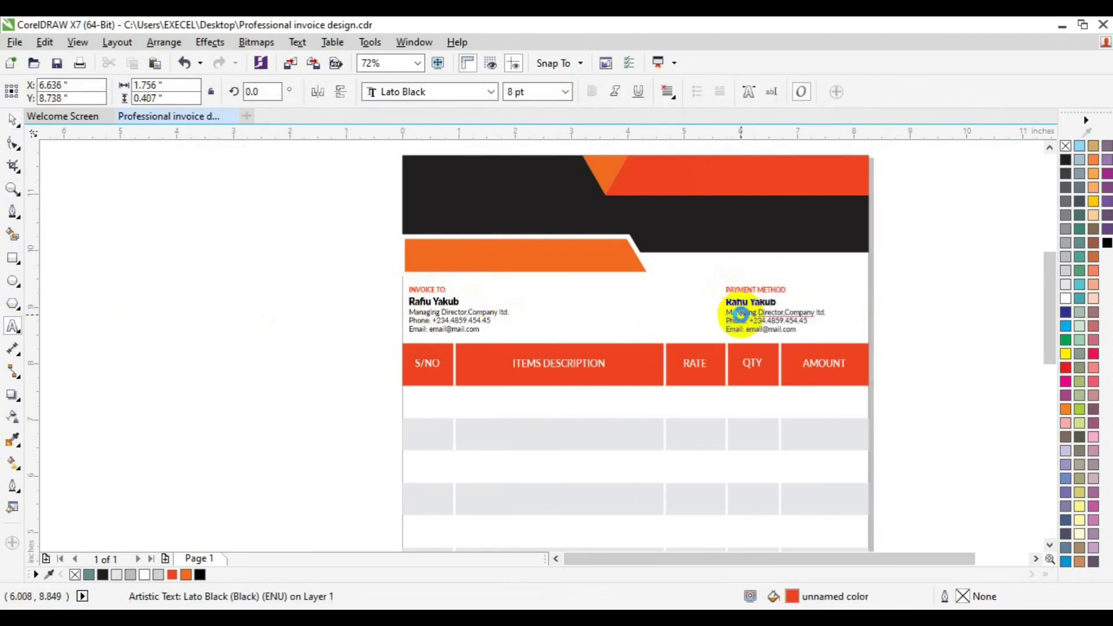
click(728, 303)
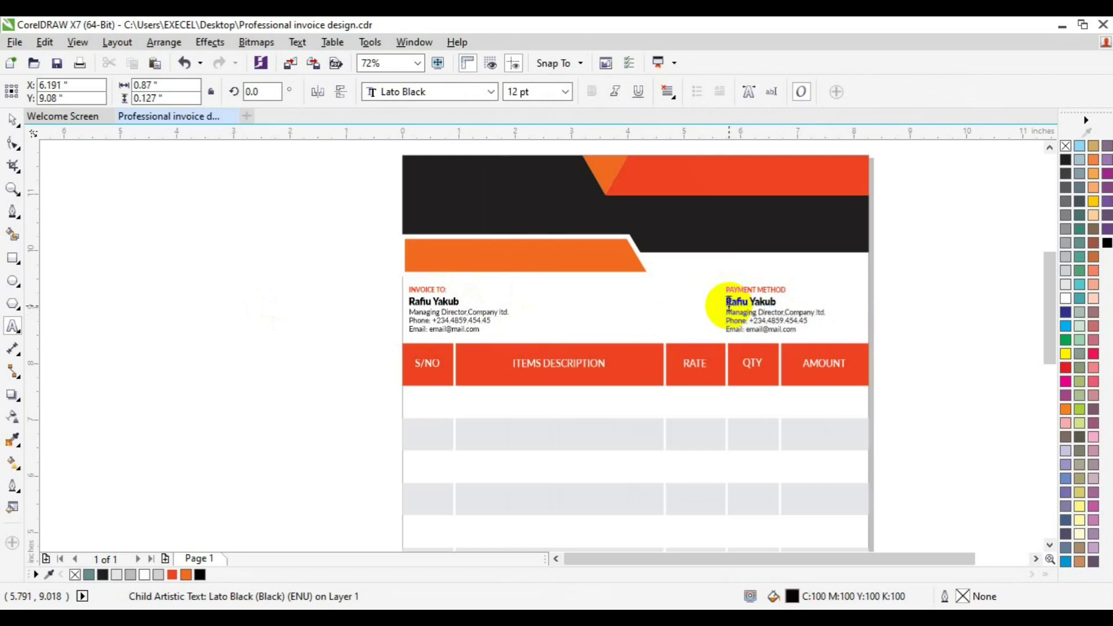
click(12, 124)
click(11, 196)
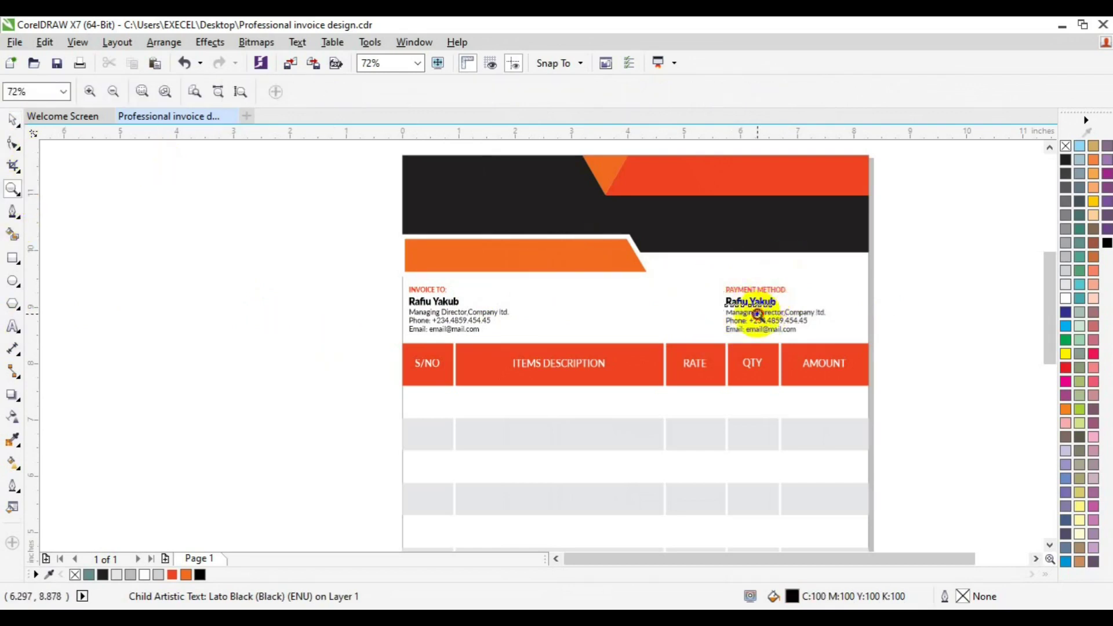
click(763, 319)
Delete the copied name line and retype the contact lines as Account No, Account Name, Branch Name.
click(551, 347)
ctrl+click(539, 323)
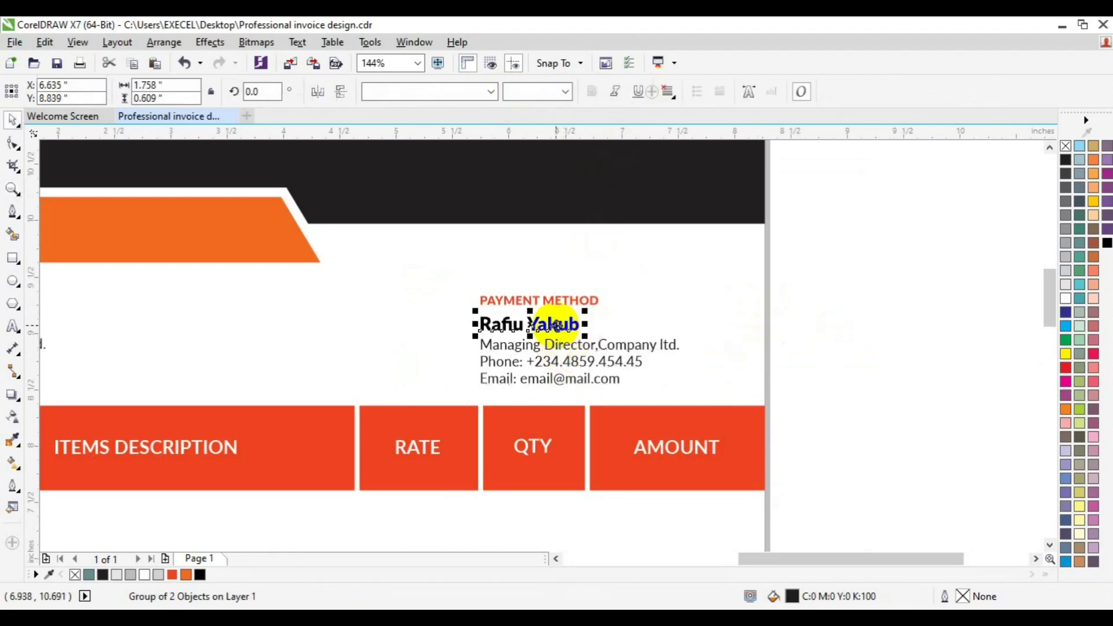
key(Delete)
click(489, 342)
click(13, 326)
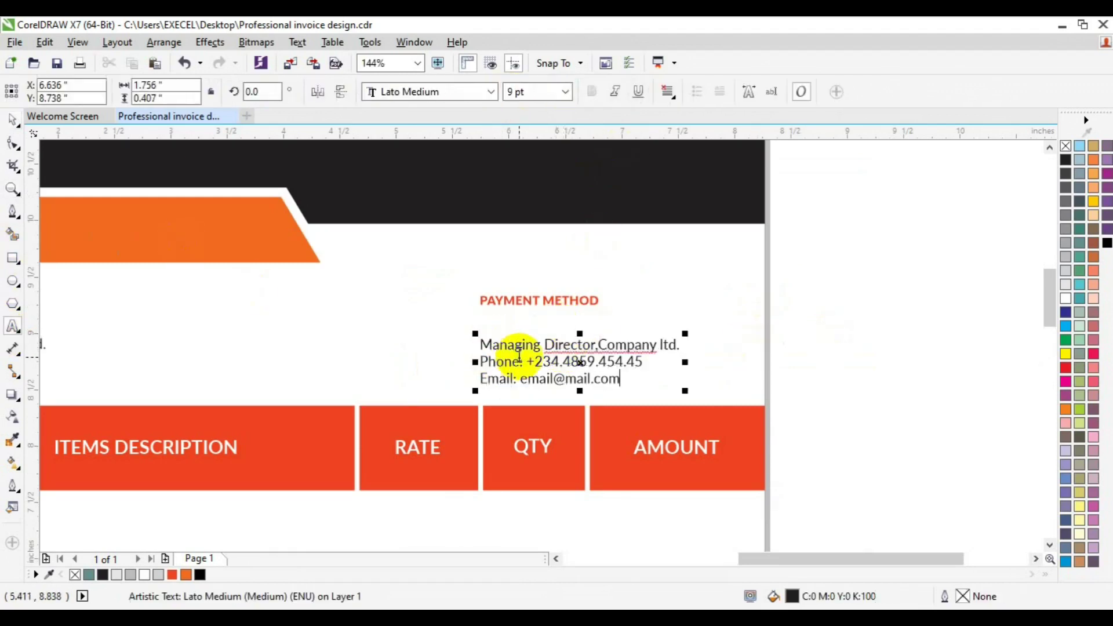
click(499, 344)
key(ctrl+a)
text(Accoun)
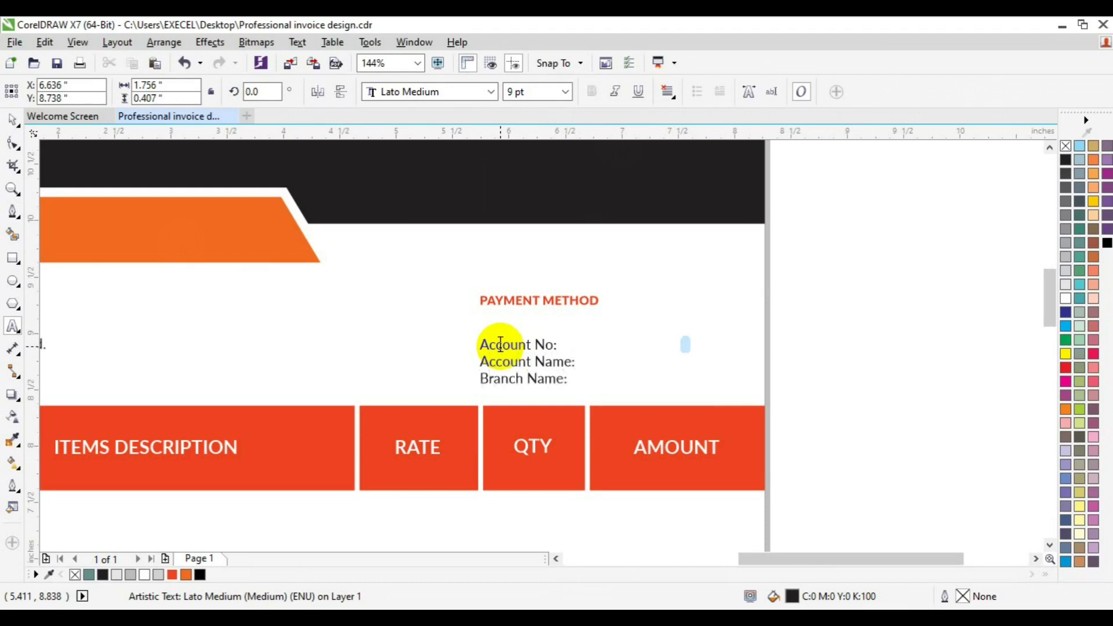
Add a separate text with the account values and move PAYMENT METHOD down above the lines.
click(574, 342)
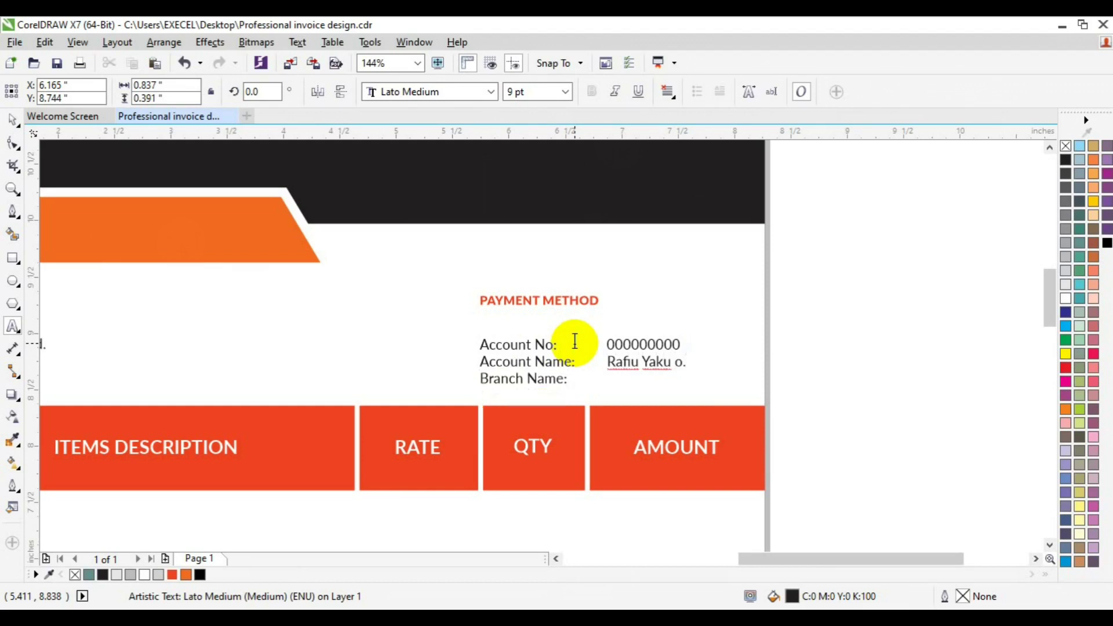
text(d)
click(15, 118)
drag(493, 302, 506, 323)
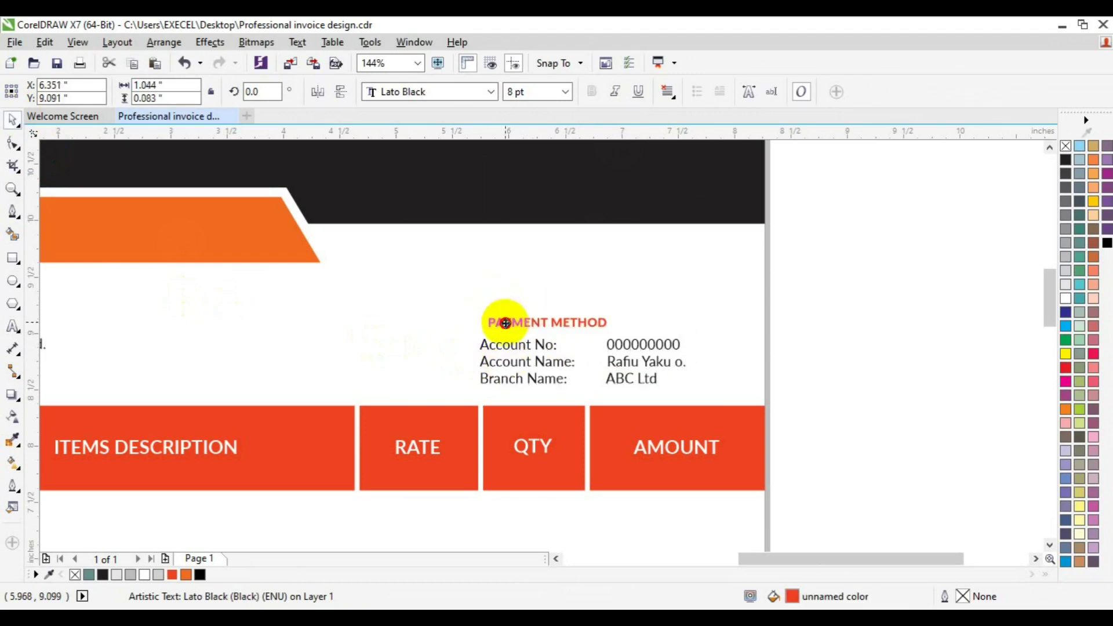
Group the Payment Method and Invoice To texts and centre them horizontally on the page.
shift+click(496, 346)
key(ctrl+g)
drag(791, 559, 701, 558)
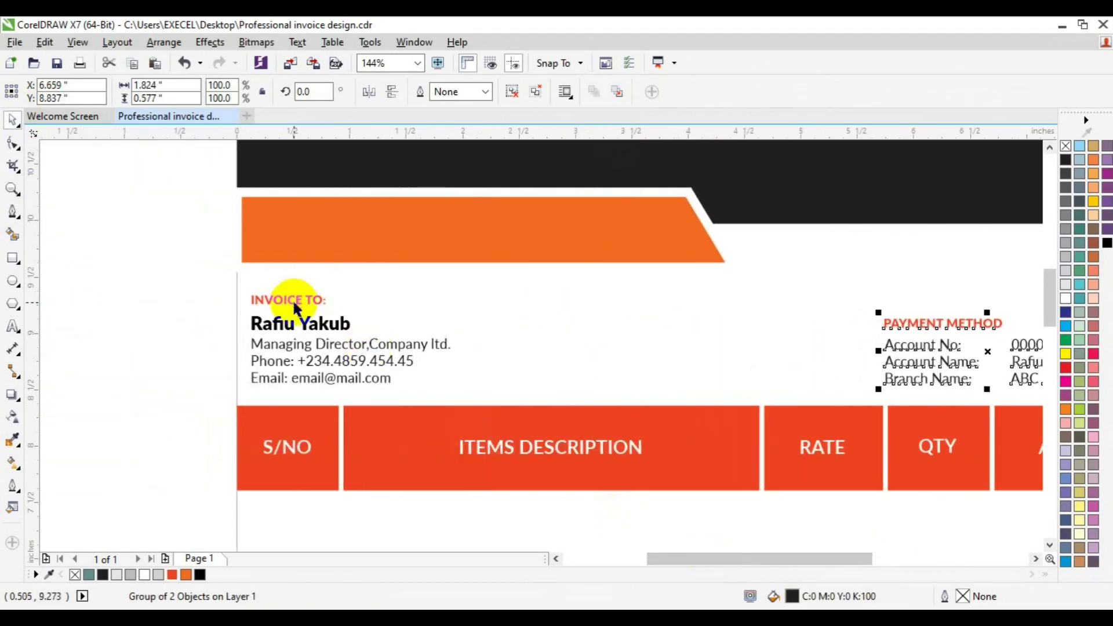
drag(186, 280, 460, 398)
key(ctrl+g)
shift+click(904, 355)
click(905, 355)
shift+click(371, 365)
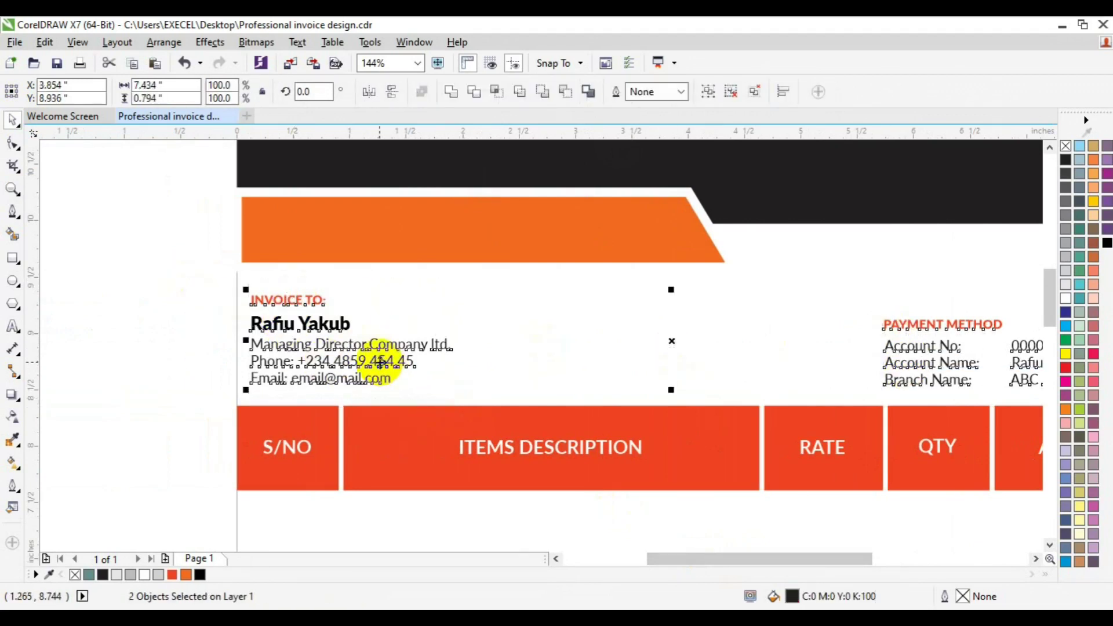
key(ctrl+g)
shift+click(267, 515)
key(c)
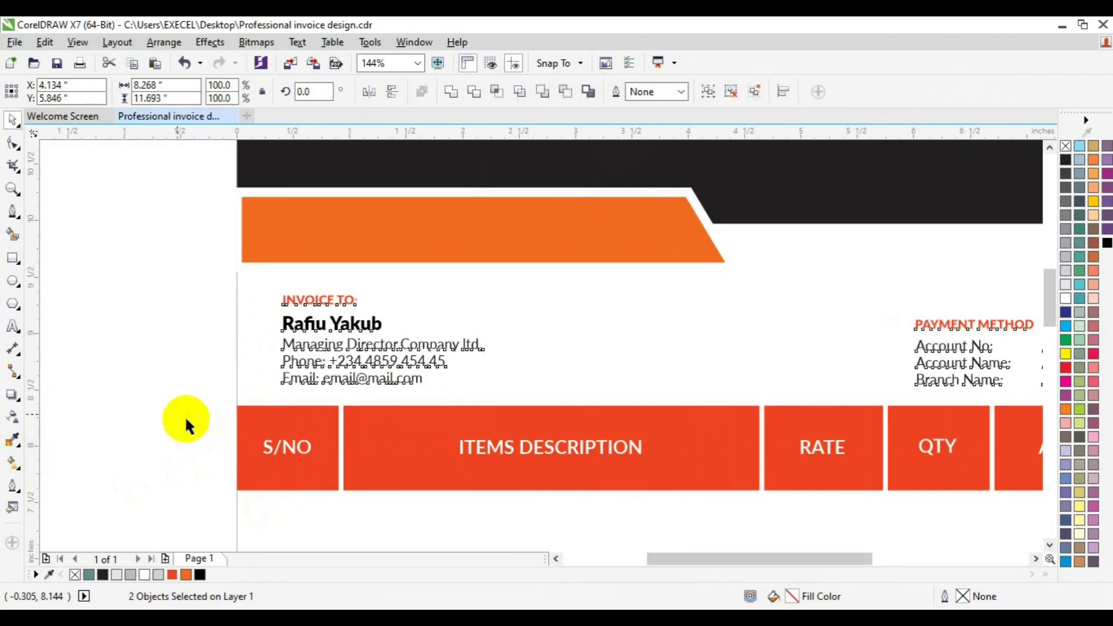
Ungroup the combined block and the Payment Method group back into separate texts.
click(132, 366)
click(17, 185)
click(113, 95)
key(space)
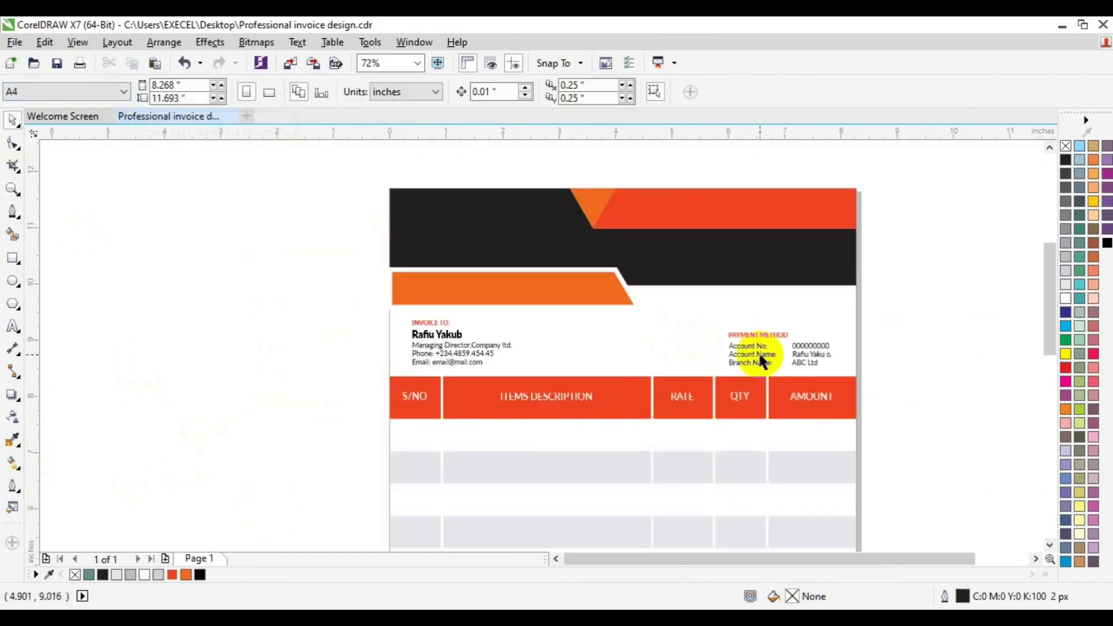
click(749, 353)
click(513, 99)
click(899, 284)
click(767, 334)
click(516, 98)
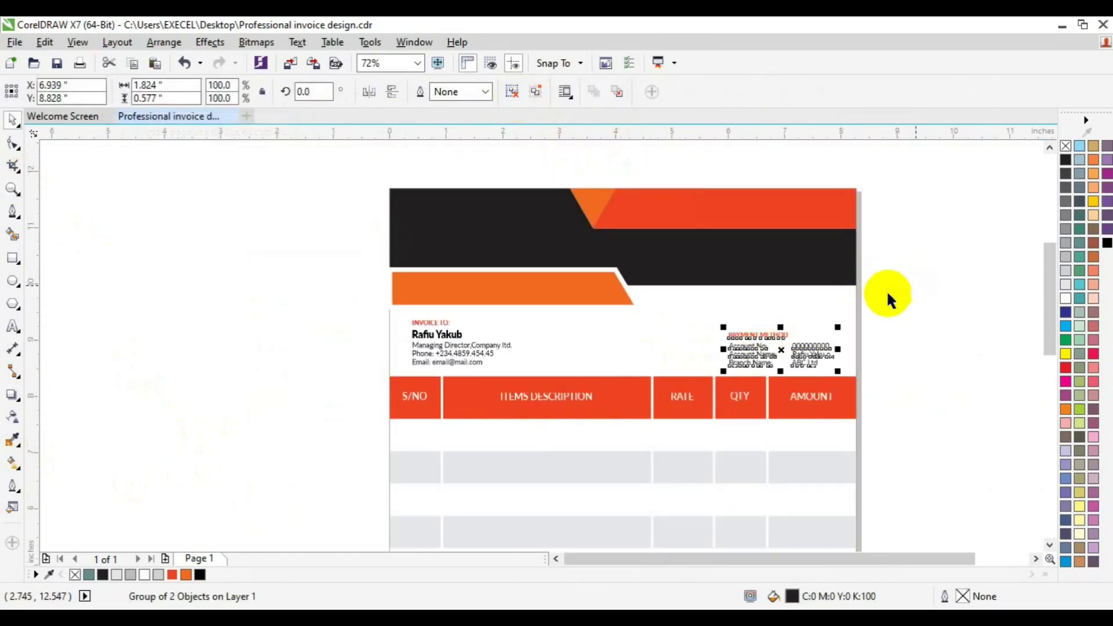
click(885, 290)
Place a white 18 pt copy of PAYMENT METHOD on the black header.
click(780, 332)
click(767, 339)
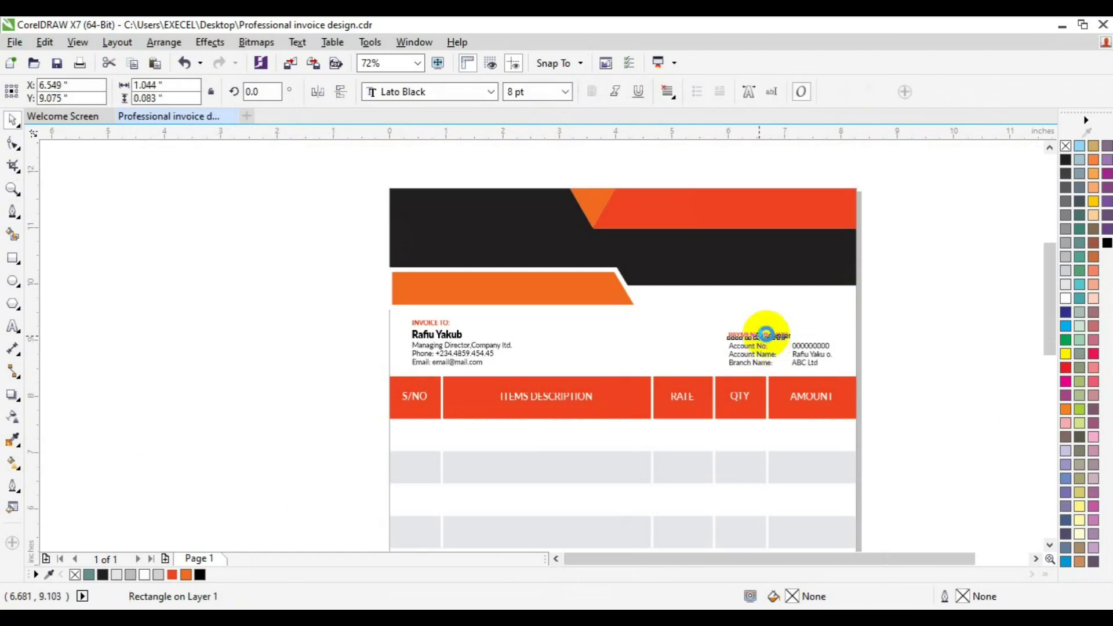
drag(763, 333, 738, 242)
click(144, 575)
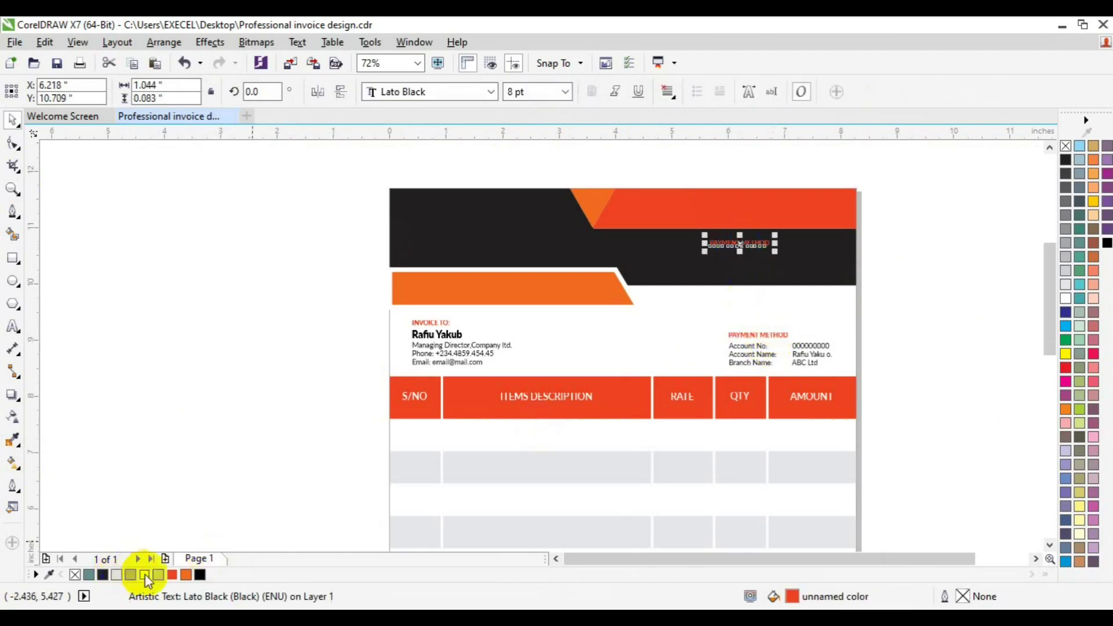
click(566, 92)
click(544, 234)
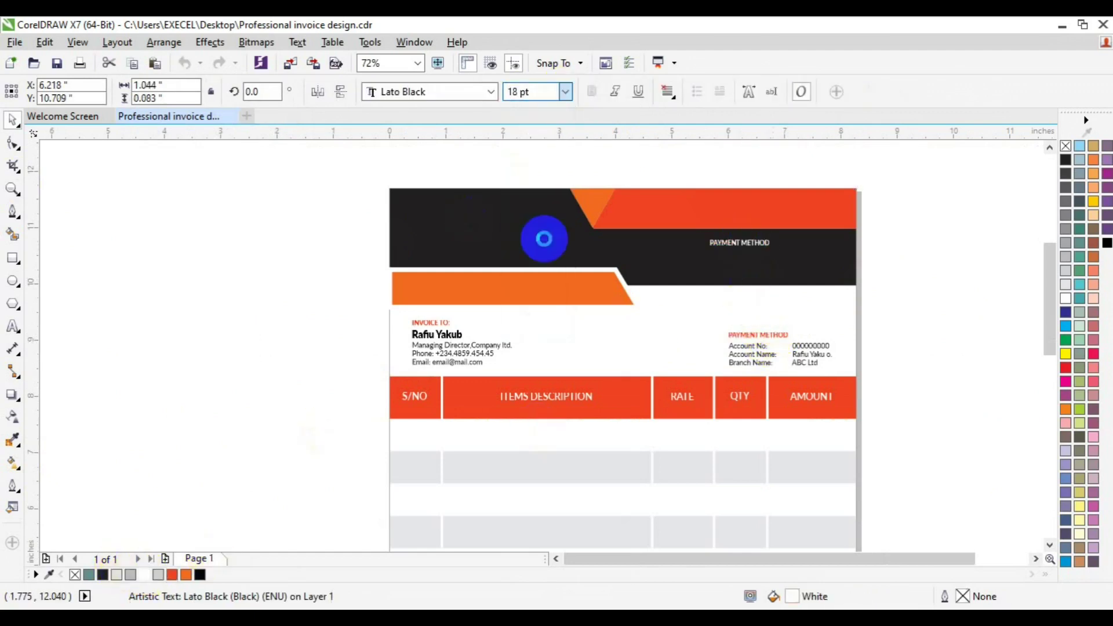
Retype the header copy as INVOICE at 36 pt and lower it within the header.
click(13, 326)
key(ctrl+a)
key(BackSpace)
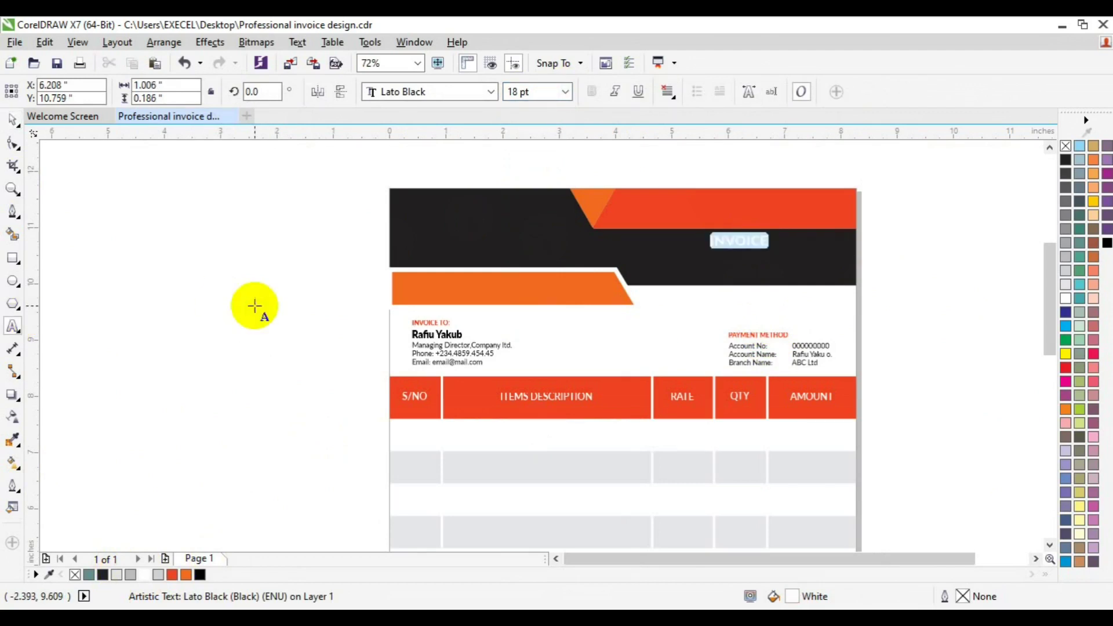
click(565, 92)
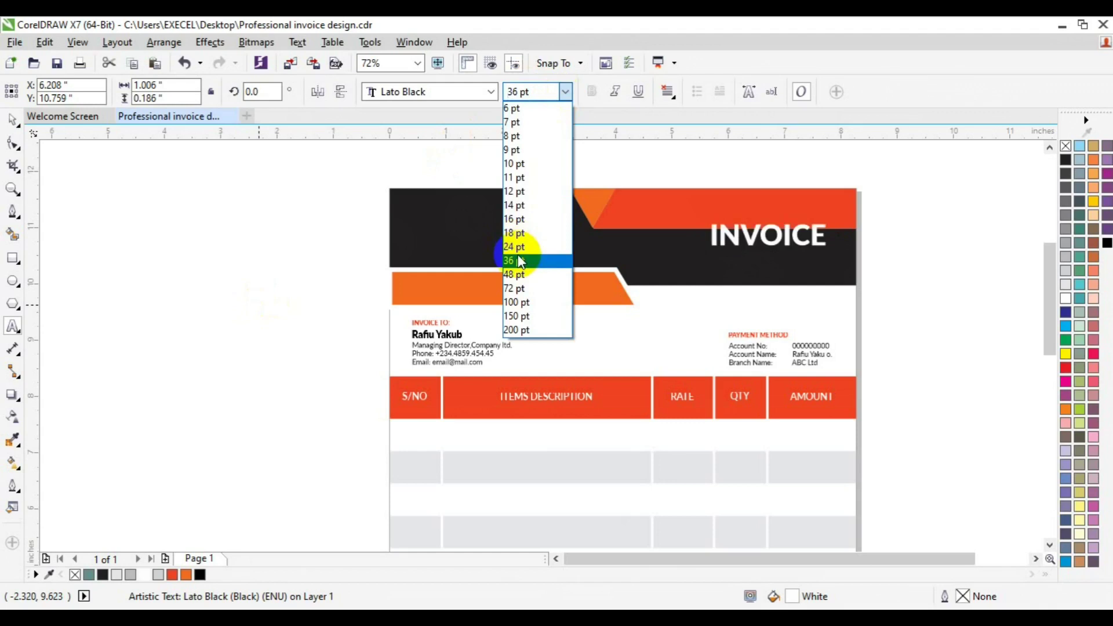
click(520, 261)
click(13, 120)
click(771, 229)
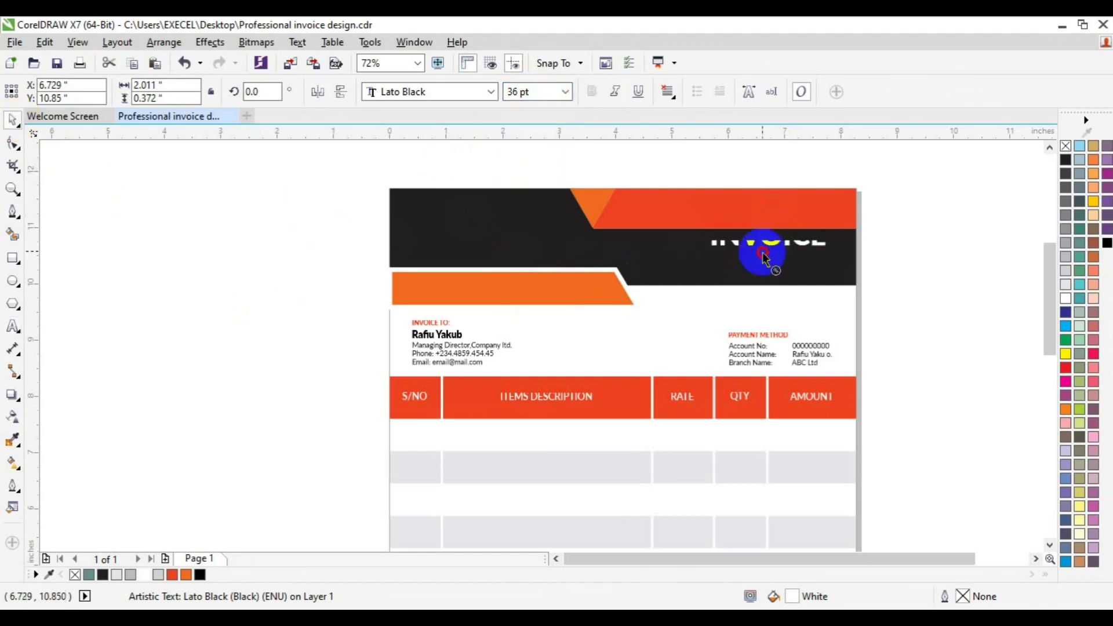
drag(763, 252, 760, 254)
click(921, 268)
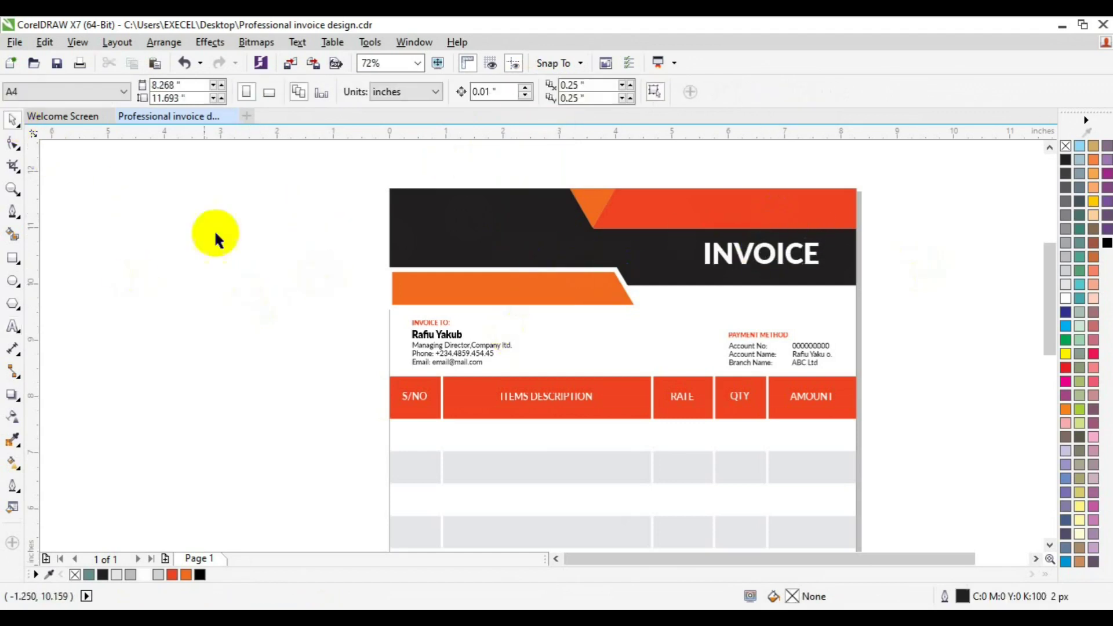
Insert a Webdings person glyph via Insert Character and enlarge it to about twice its size.
click(298, 44)
click(375, 198)
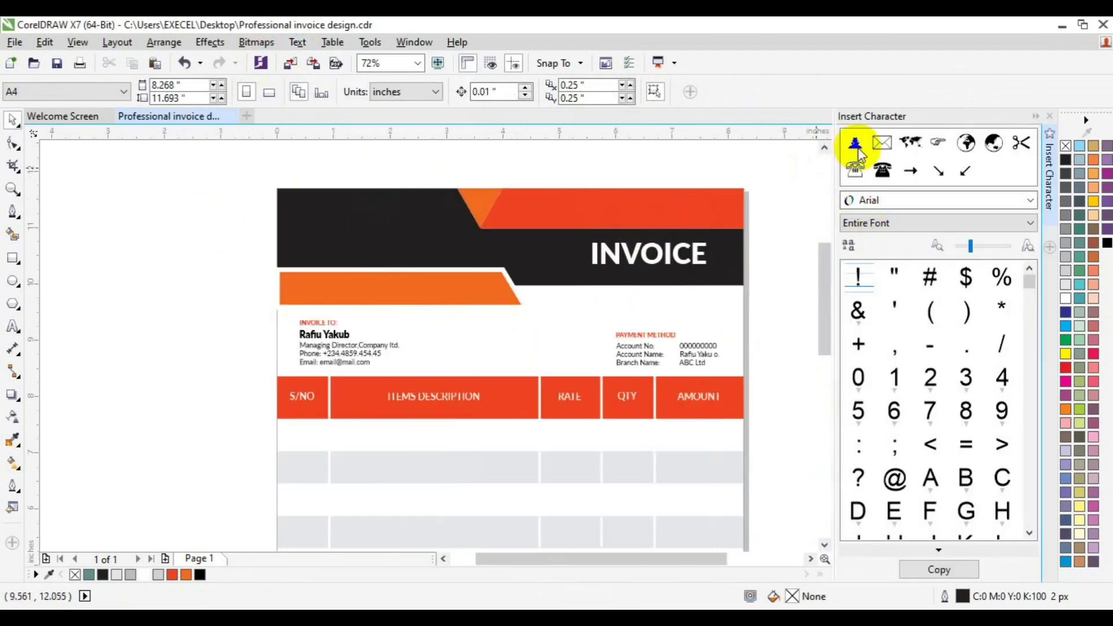
drag(858, 149, 730, 156)
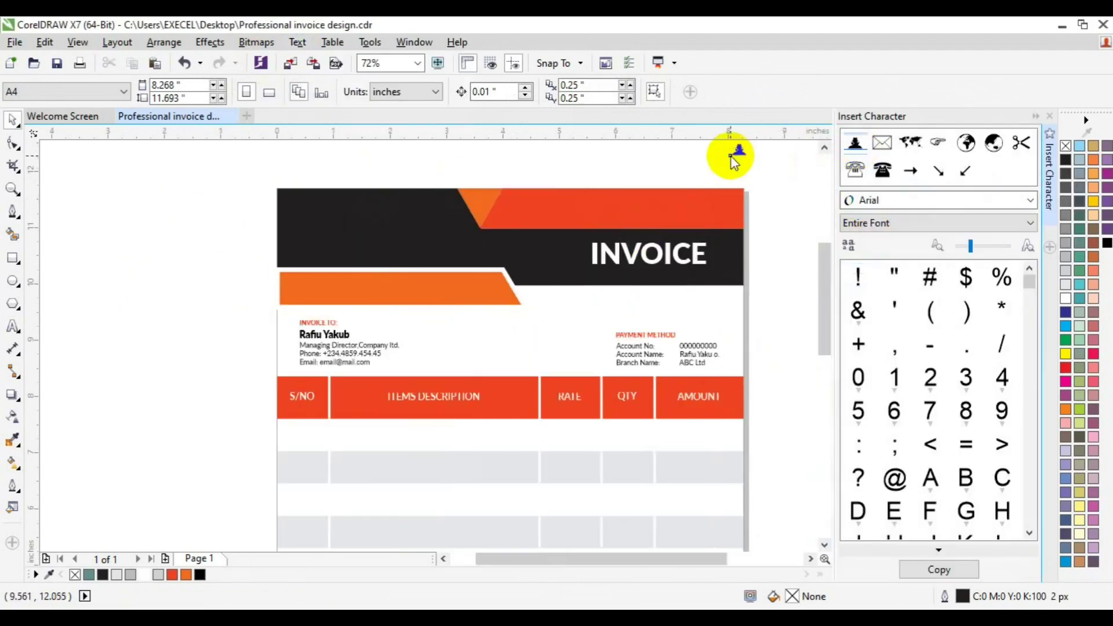
drag(737, 154, 663, 155)
right_click(663, 155)
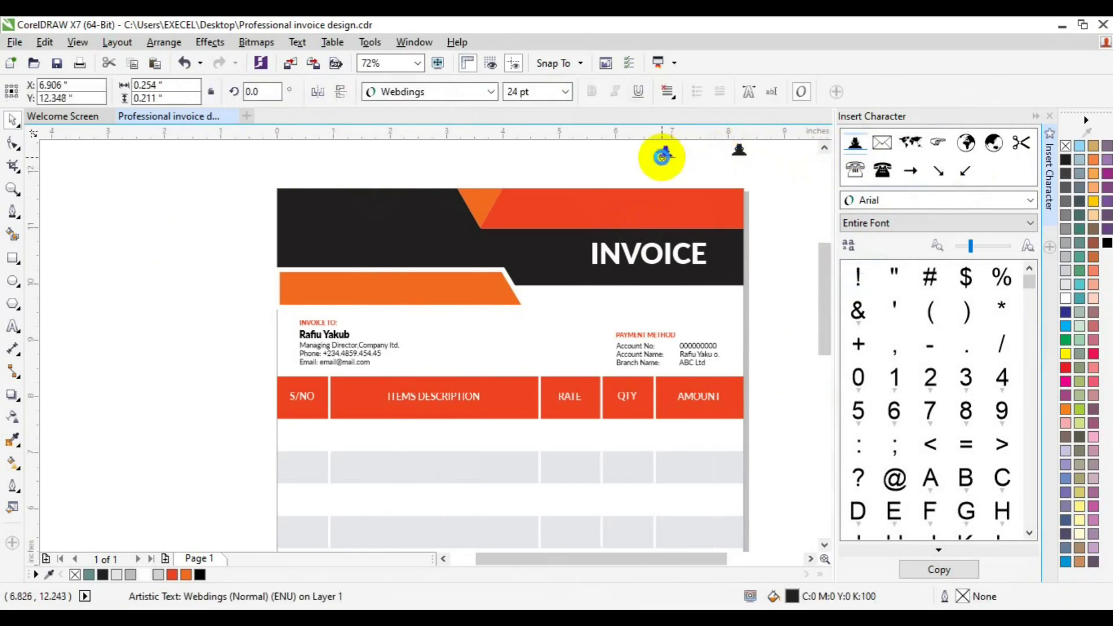
click(752, 167)
scroll(732, 177, up, 2)
click(739, 216)
key(Delete)
click(666, 218)
drag(675, 225, 309, 299)
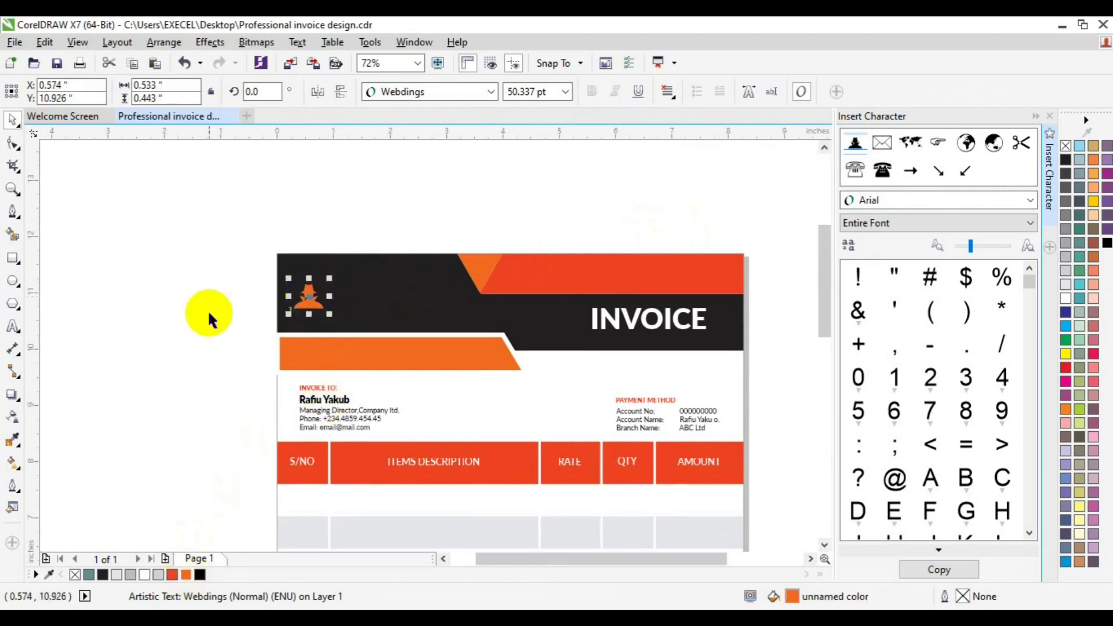
Duplicate INVOICE onto the header's left and retype it as LOGO HERE at 24 pt.
click(645, 330)
drag(646, 330, 392, 309)
click(10, 329)
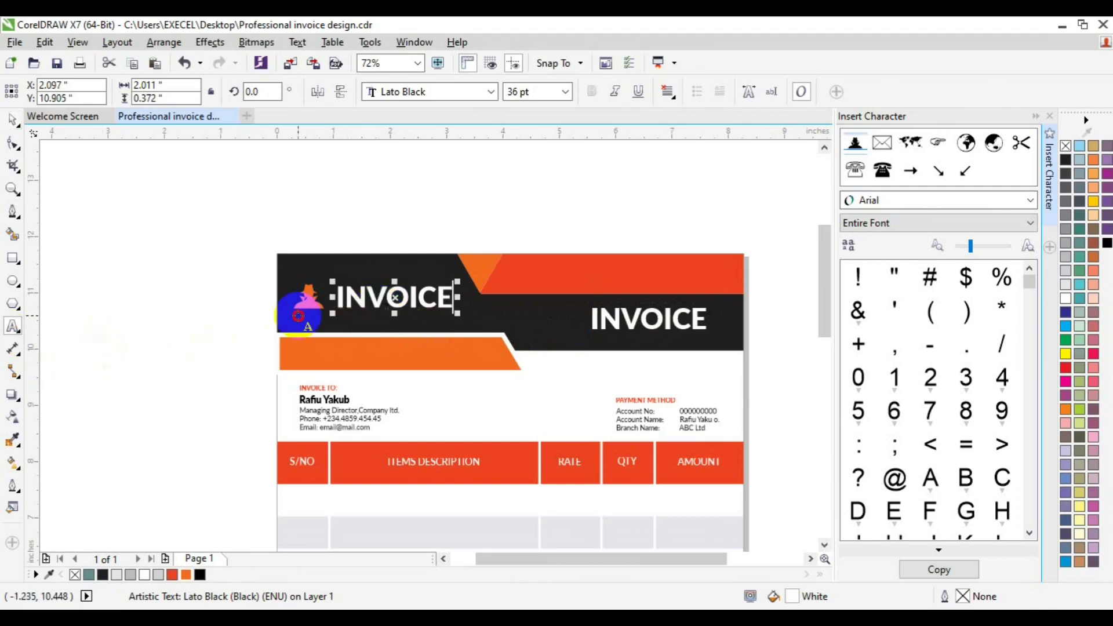
key(ctrl+a)
text(LOGO HERE)
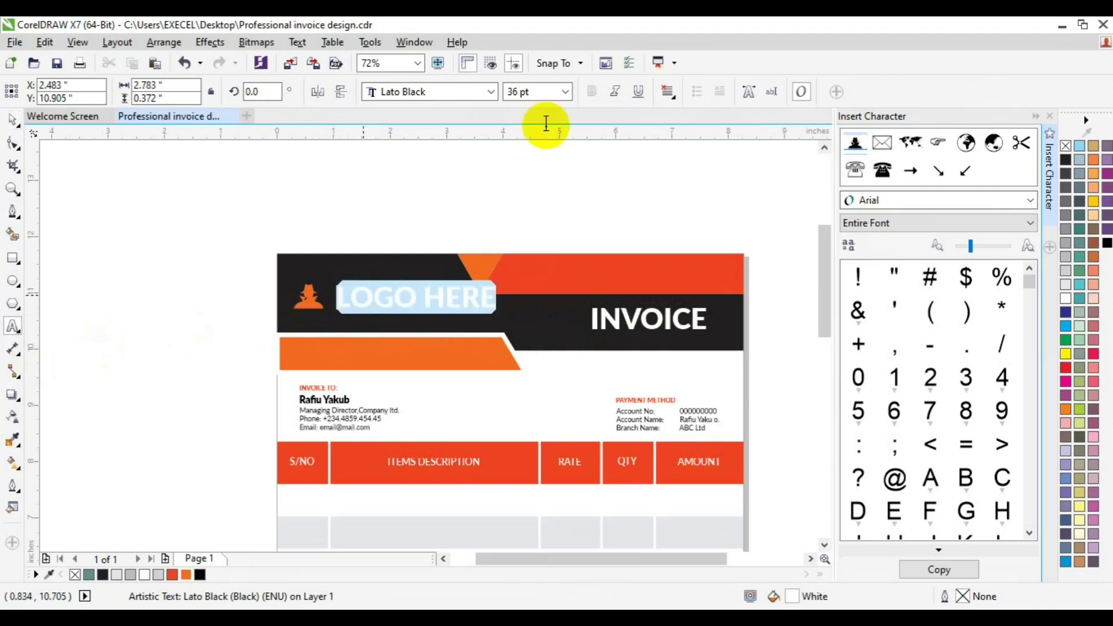
key(ctrl+a)
click(564, 92)
click(535, 206)
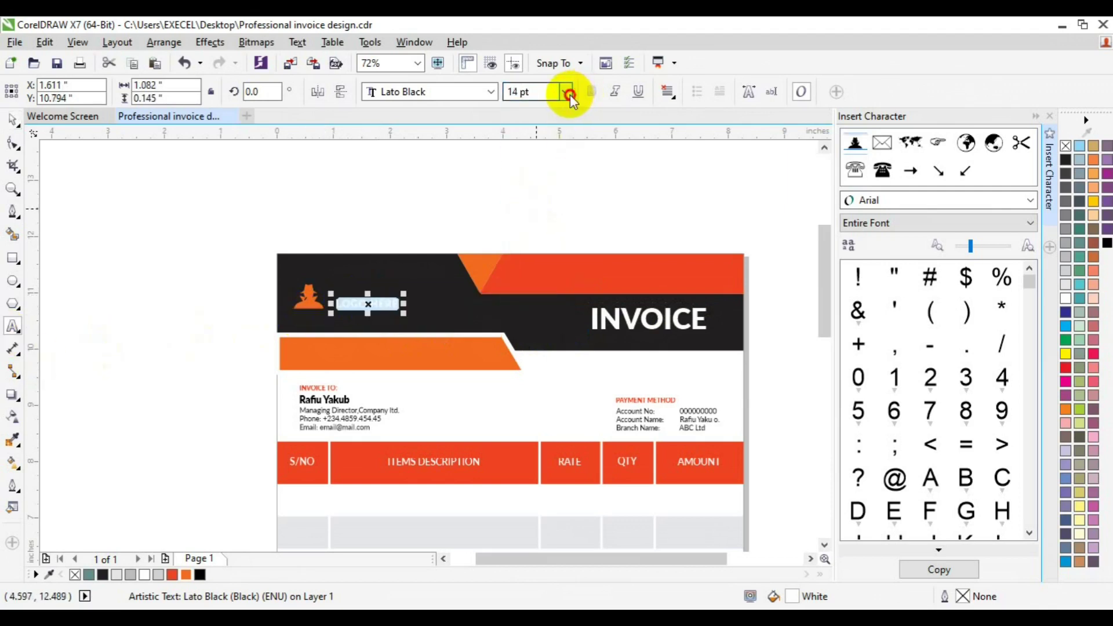
click(565, 92)
click(533, 246)
Group the person icon with LOGO HERE and centre it vertically on the black header.
click(13, 120)
shift+click(304, 307)
key(c)
key(ctrl+z)
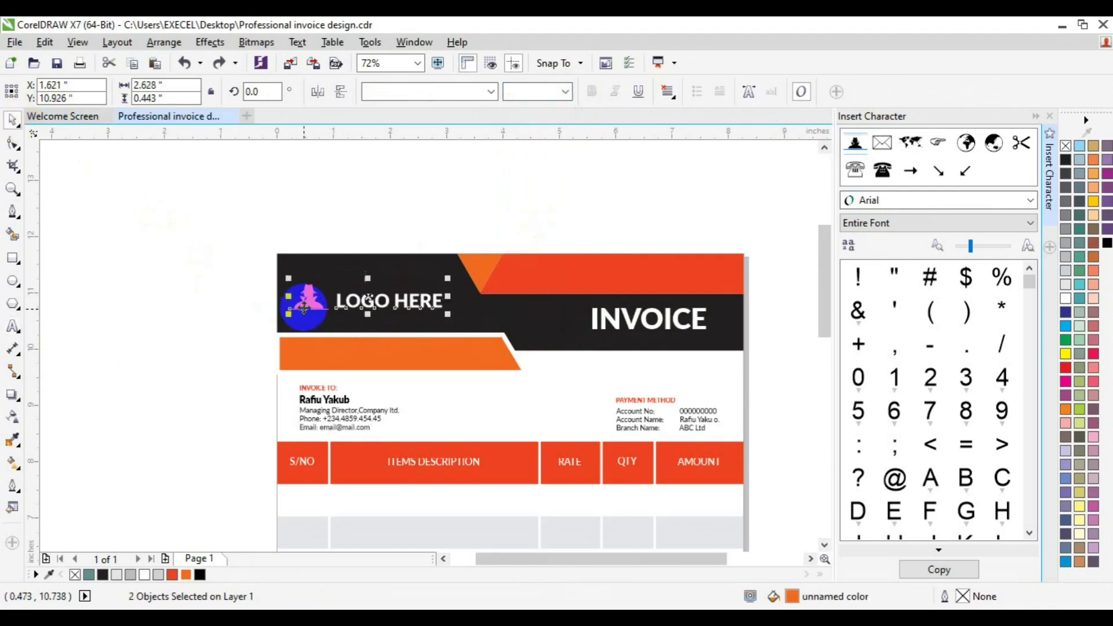
key(ctrl+g)
shift+click(348, 310)
key(e)
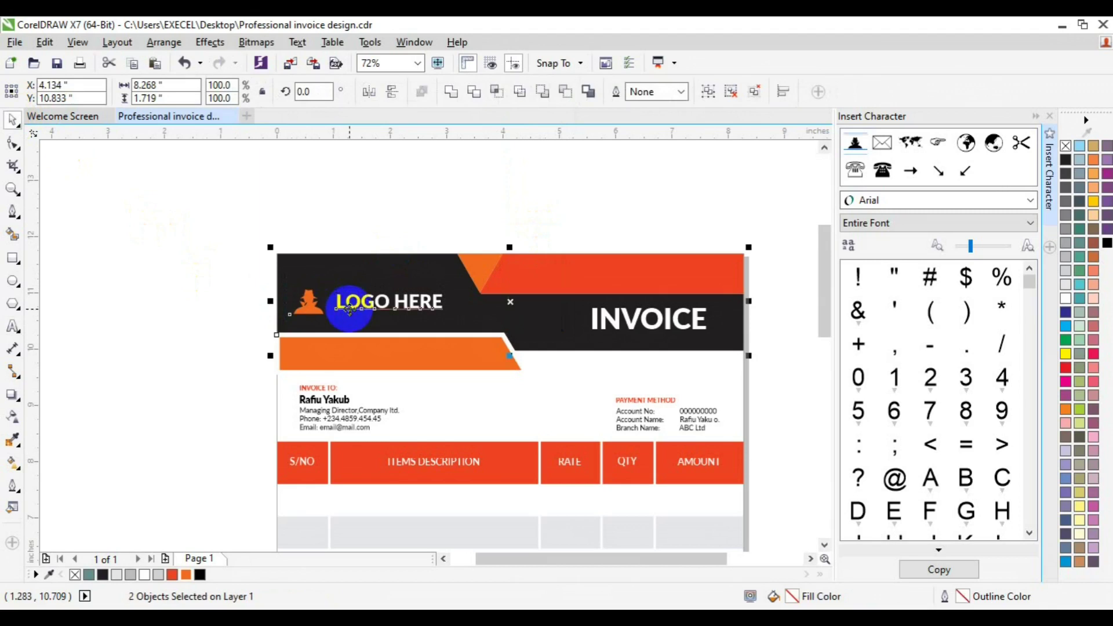
key(Escape)
drag(360, 304, 357, 297)
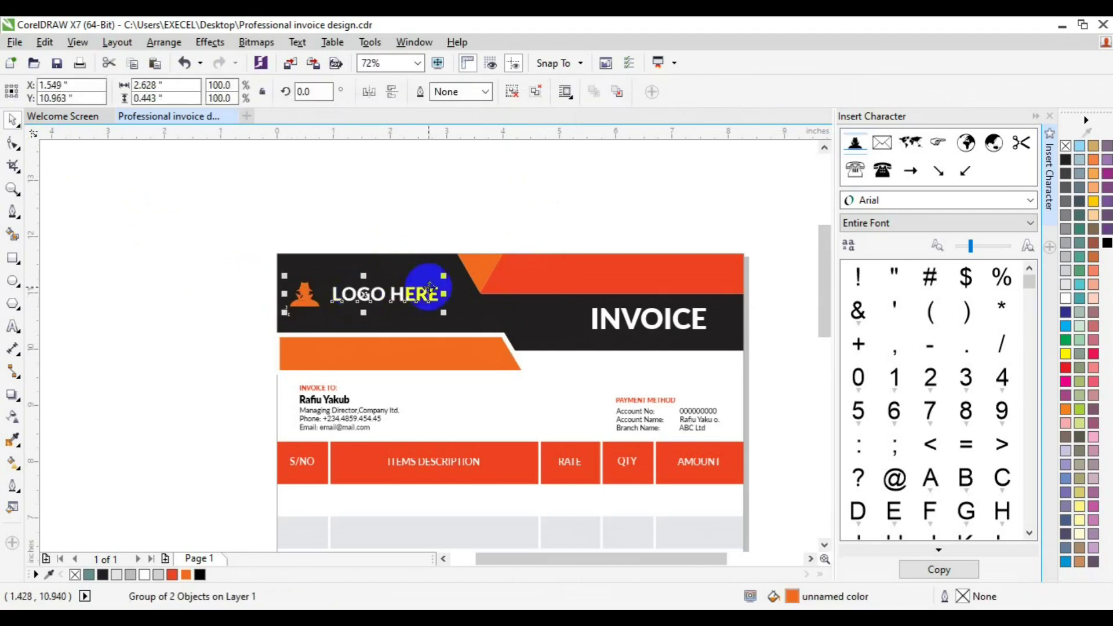
click(189, 261)
click(1048, 213)
drag(1047, 330, 1054, 433)
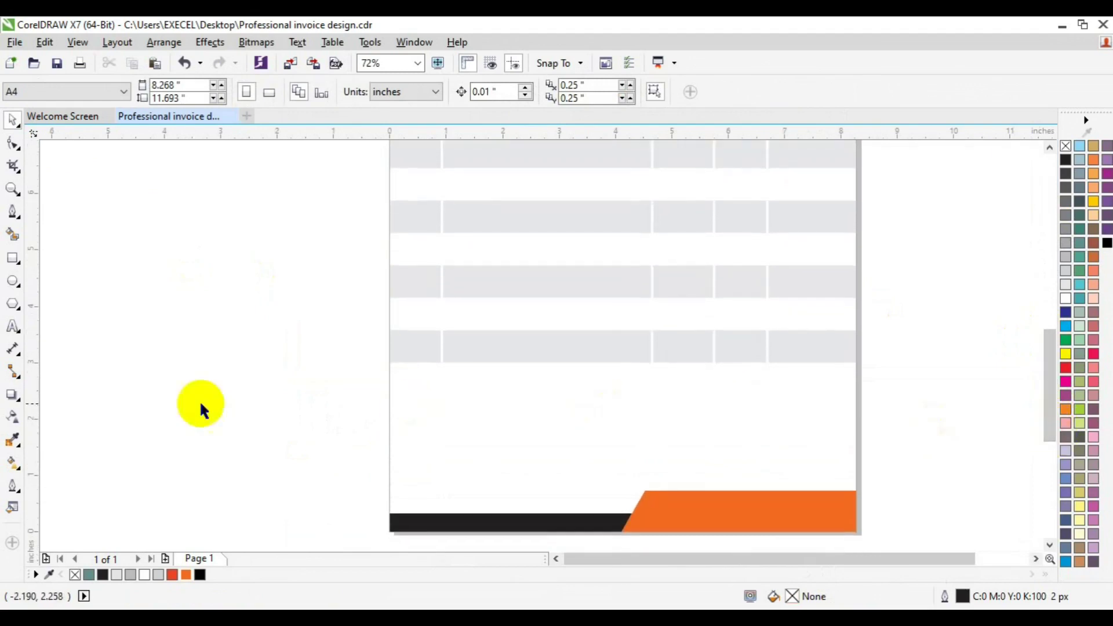
Draw a paragraph text frame below the table and paste in 8 pt placeholder text.
key(F8)
drag(400, 376, 634, 429)
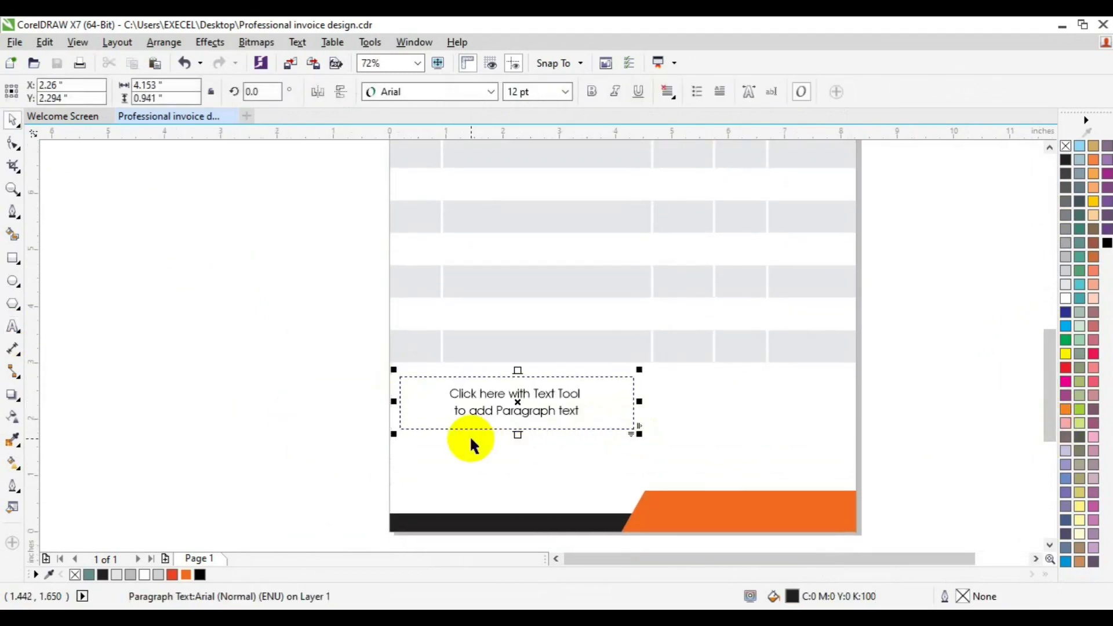
click(480, 393)
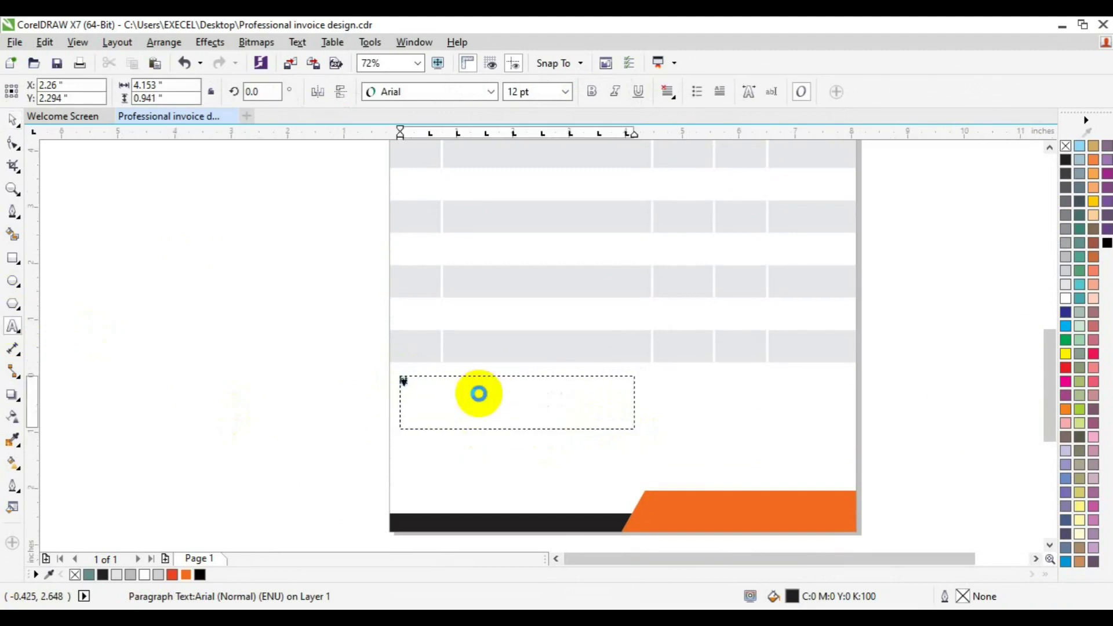
key(ctrl+v)
key(ctrl+a)
click(565, 91)
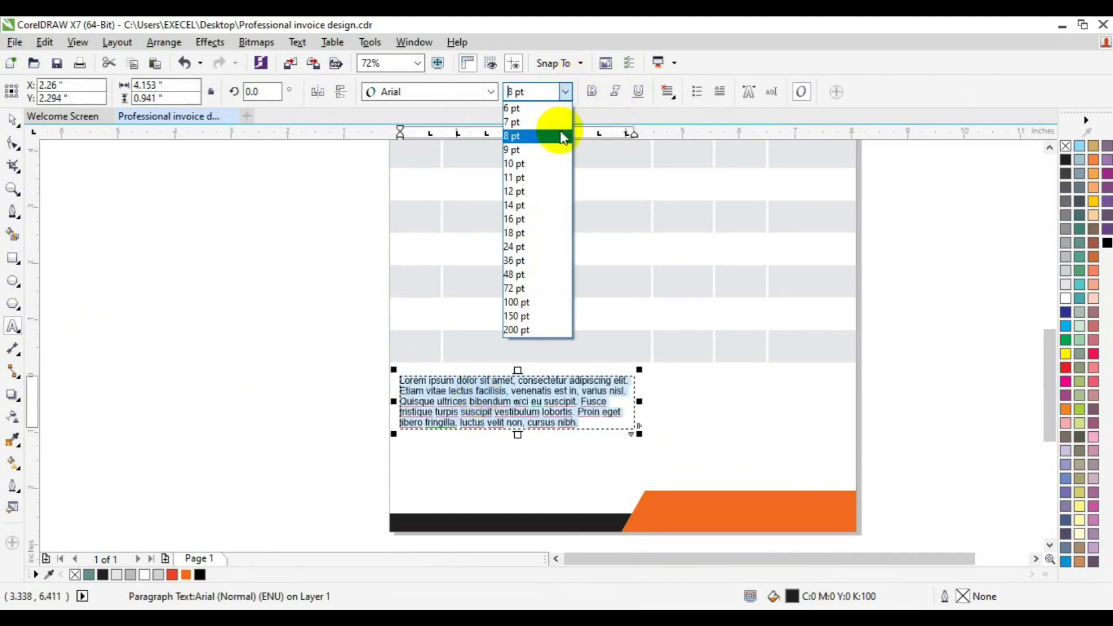
click(557, 136)
Set the paragraph to fully justified Lato Semibold, resize the frame and position it under the table.
click(493, 92)
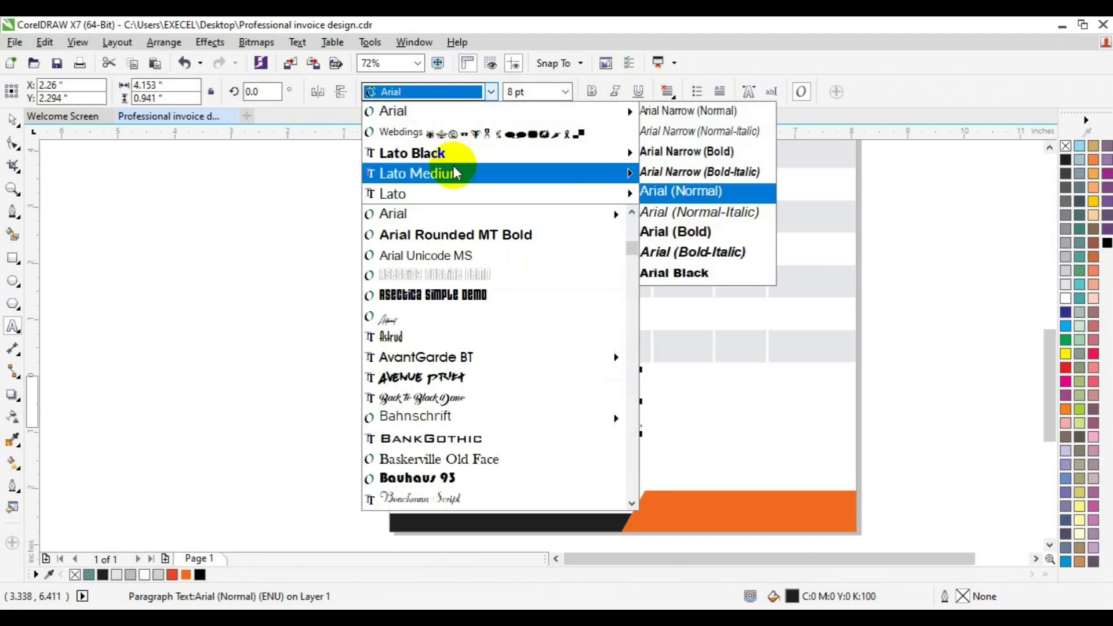
mouse_move(487, 194)
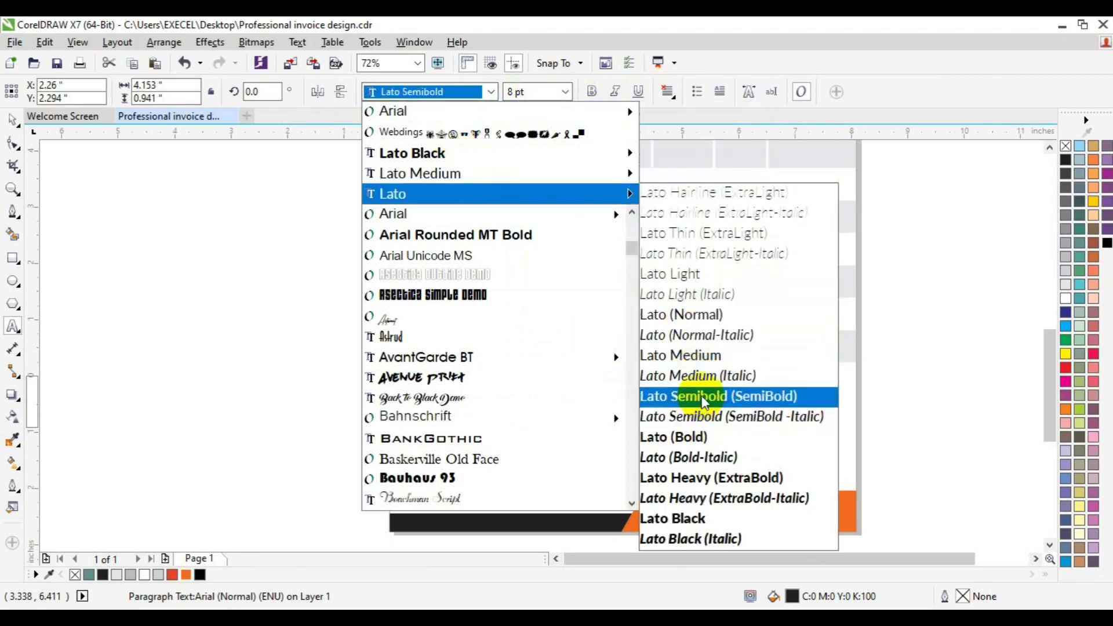
click(703, 400)
click(670, 92)
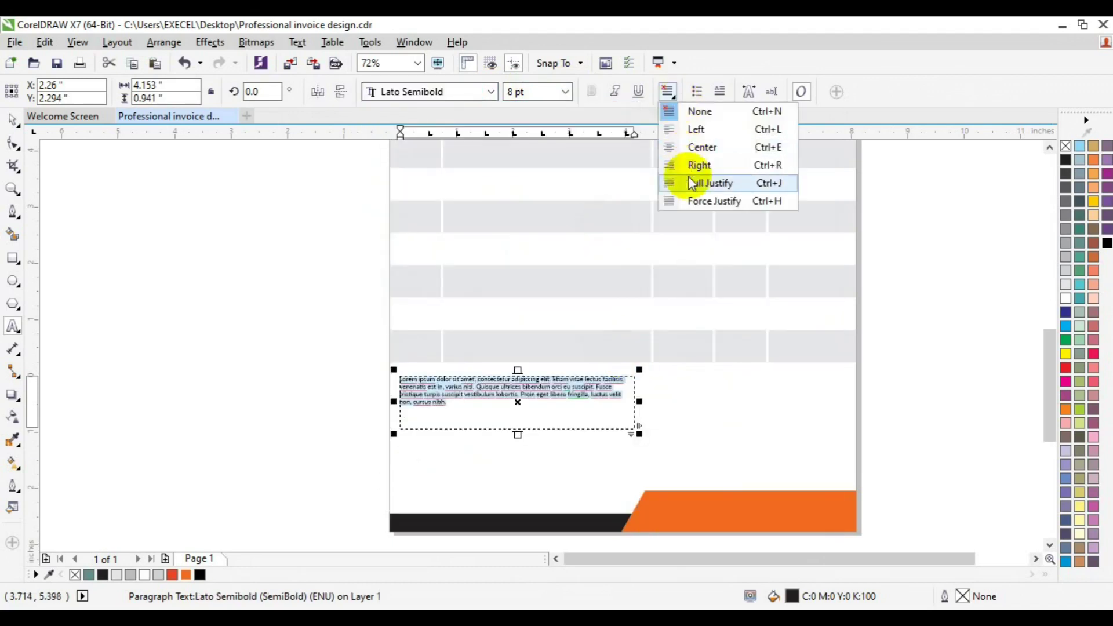
click(698, 183)
drag(518, 435, 517, 444)
drag(634, 413, 616, 413)
click(13, 120)
key(ctrl+q)
drag(483, 389, 491, 407)
click(900, 295)
Copy the ITEMS DESCRIPTION header, colour it red and retype it as Term of service.
click(1049, 148)
click(515, 250)
drag(514, 255, 290, 419)
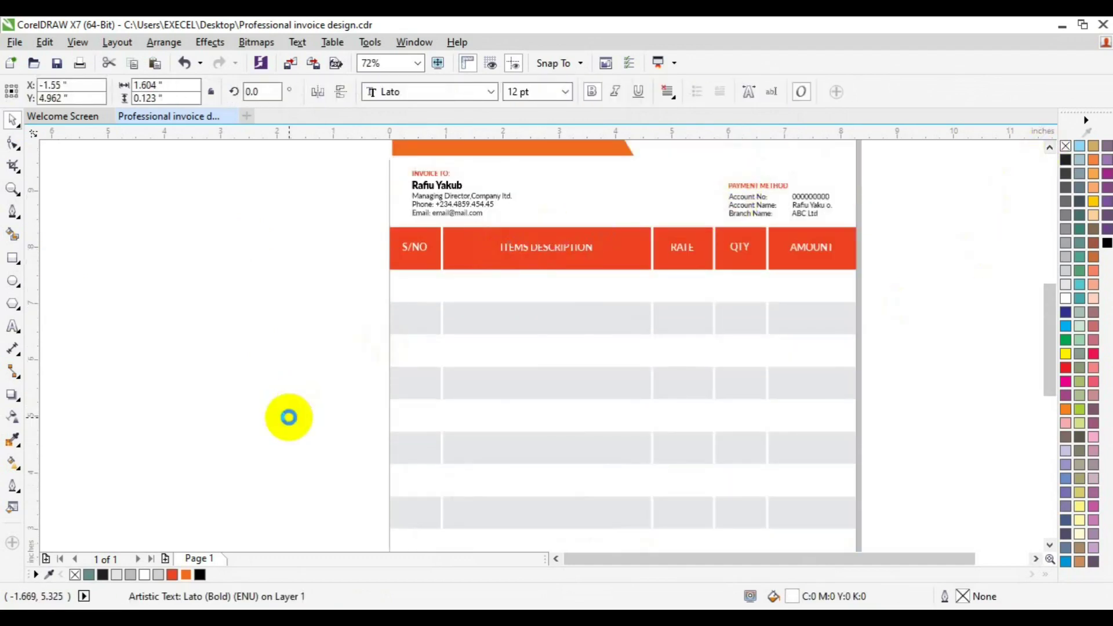
click(173, 575)
click(13, 327)
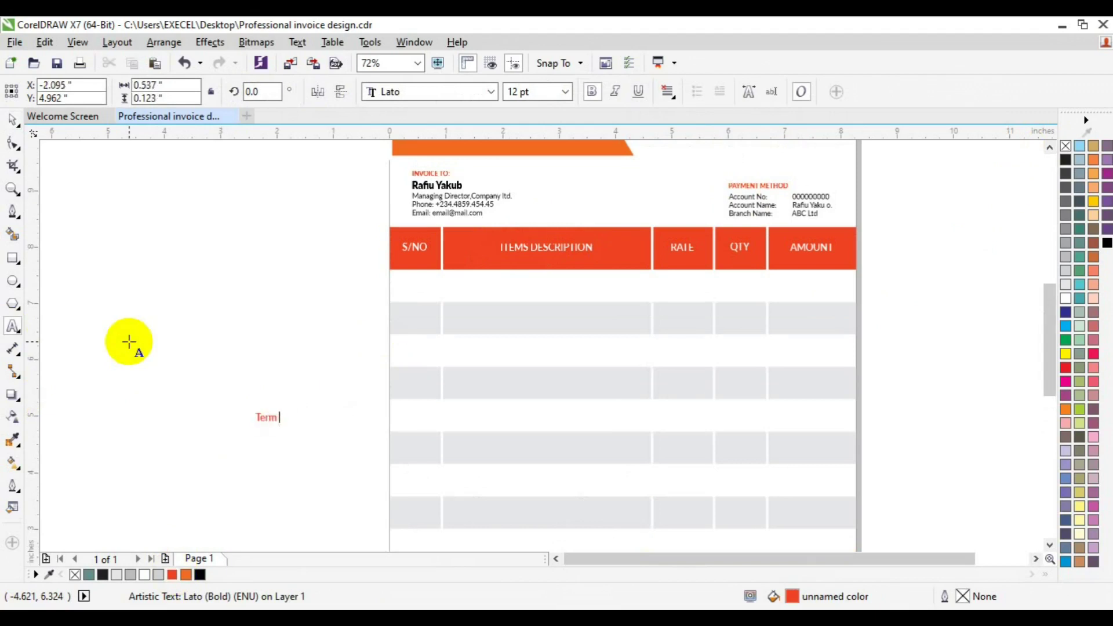
text(ce)
click(13, 119)
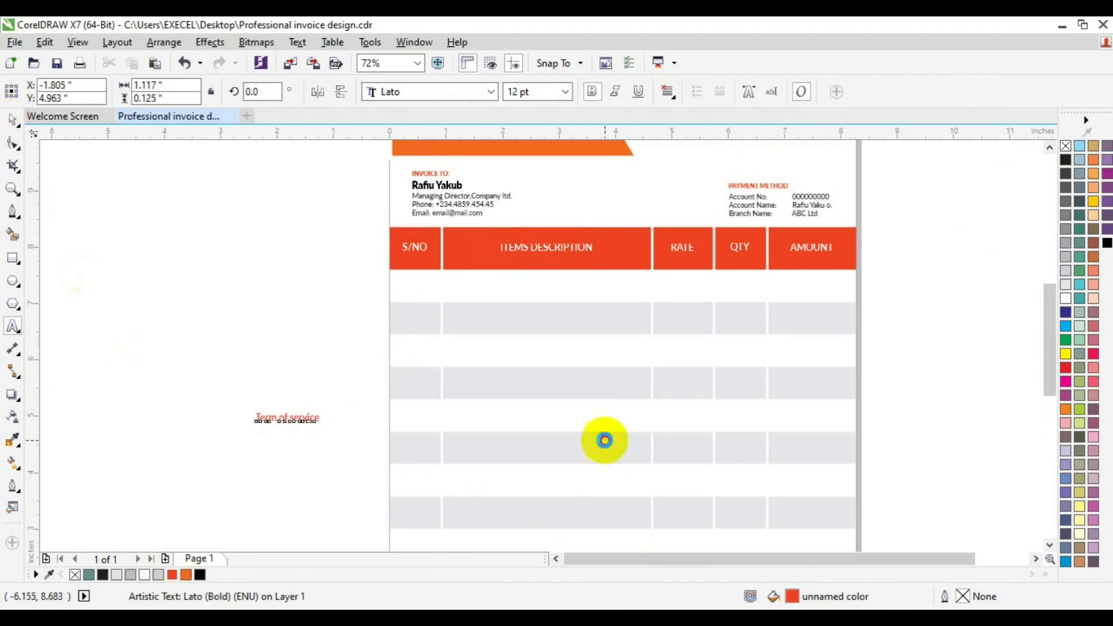
Place Term of service above the paragraph, left-aligned with it, and nudge both down.
click(1049, 545)
drag(283, 292, 441, 425)
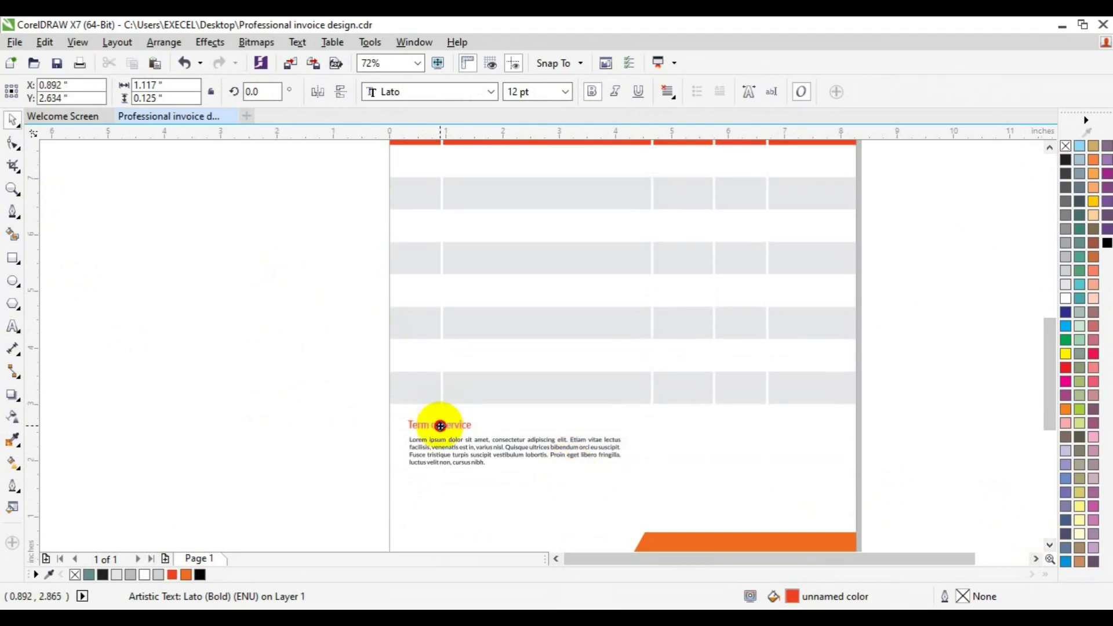
shift+click(441, 449)
key(l)
key(Down)
key(Down)
key(Down)
key(Down)
key(Down)
key(Down)
key(Down)
key(Down)
key(Down)
key(Down)
key(Down)
key(Down)
key(Down)
key(Down)
key(Down)
key(Down)
key(Down)
key(Down)
key(Down)
key(Down)
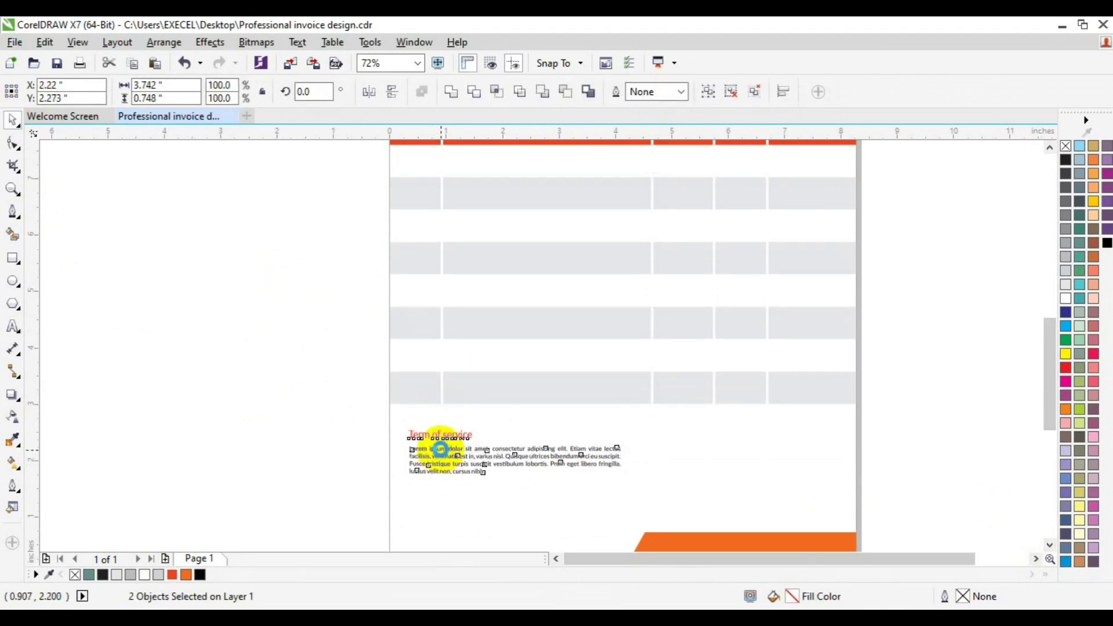
click(915, 418)
click(13, 188)
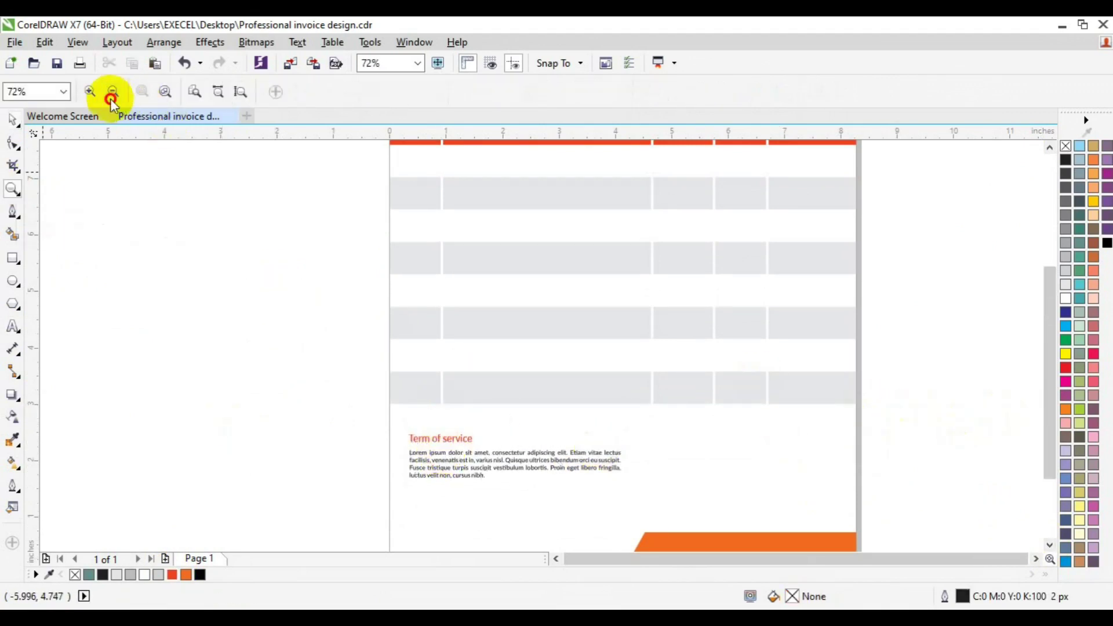
click(110, 92)
Draw a 2.448 × 0.666 inch rectangle near the page's bottom right.
click(13, 258)
drag(630, 410, 700, 428)
key(space)
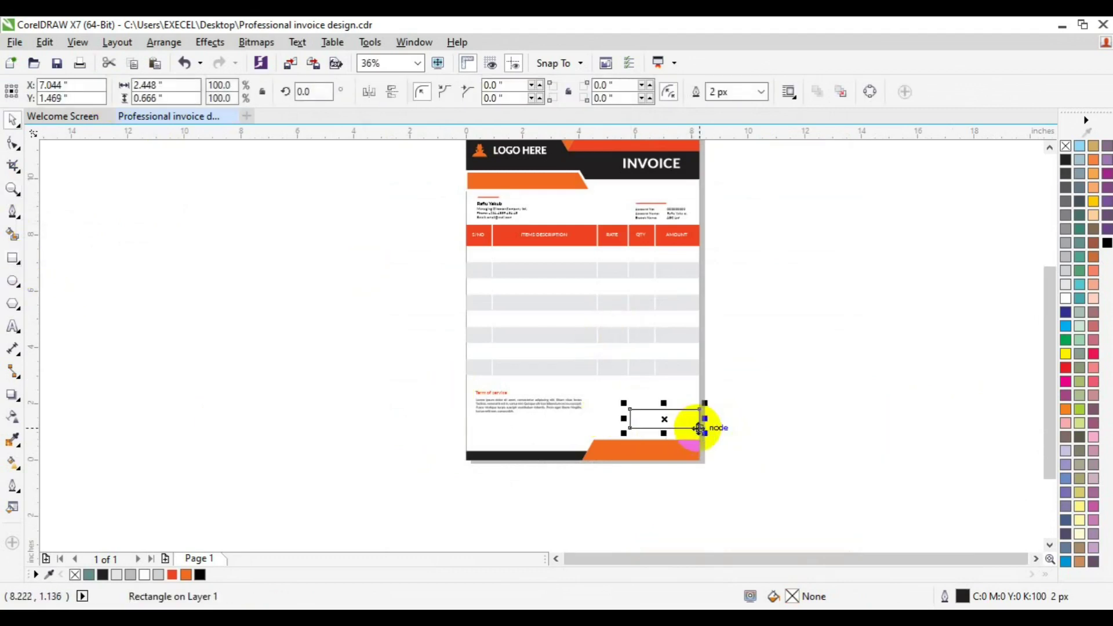
Place a black copy of the Term of service heading above the box for the labels.
click(13, 188)
click(673, 412)
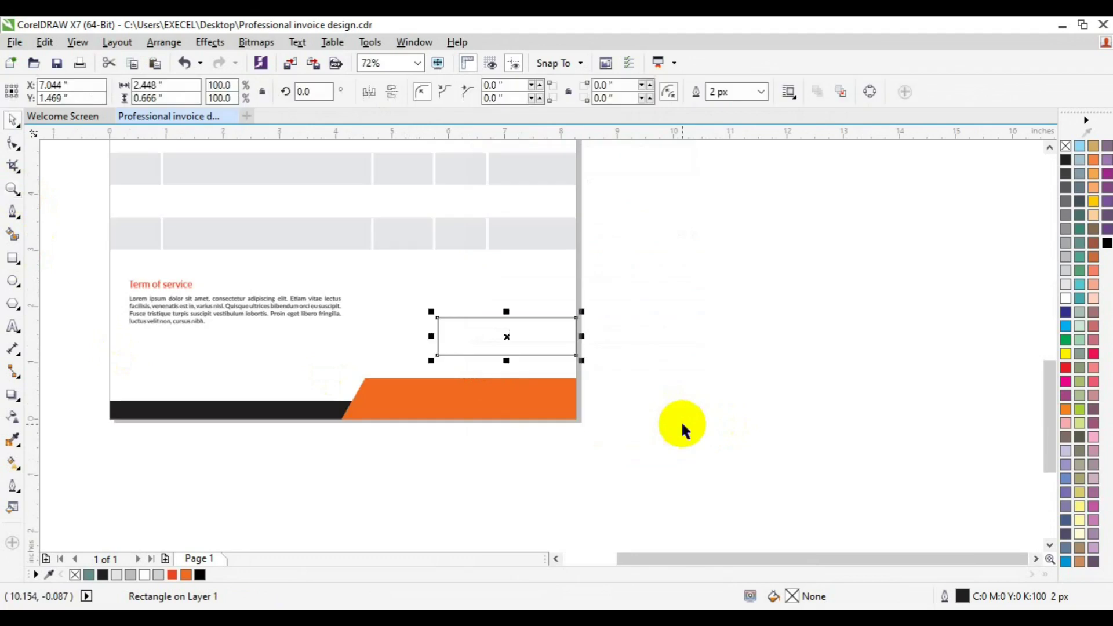
drag(185, 287, 454, 286)
click(200, 574)
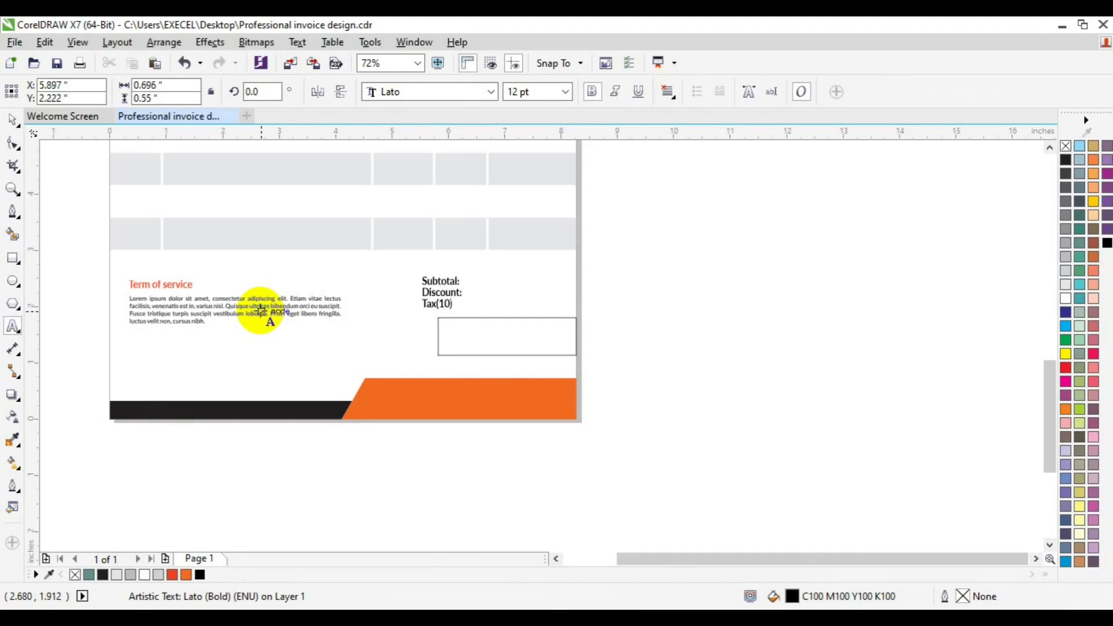
Right-align the Subtotal, Discount and Tax(10%) label lines and set their line spacing to 150%.
key(ctrl+a)
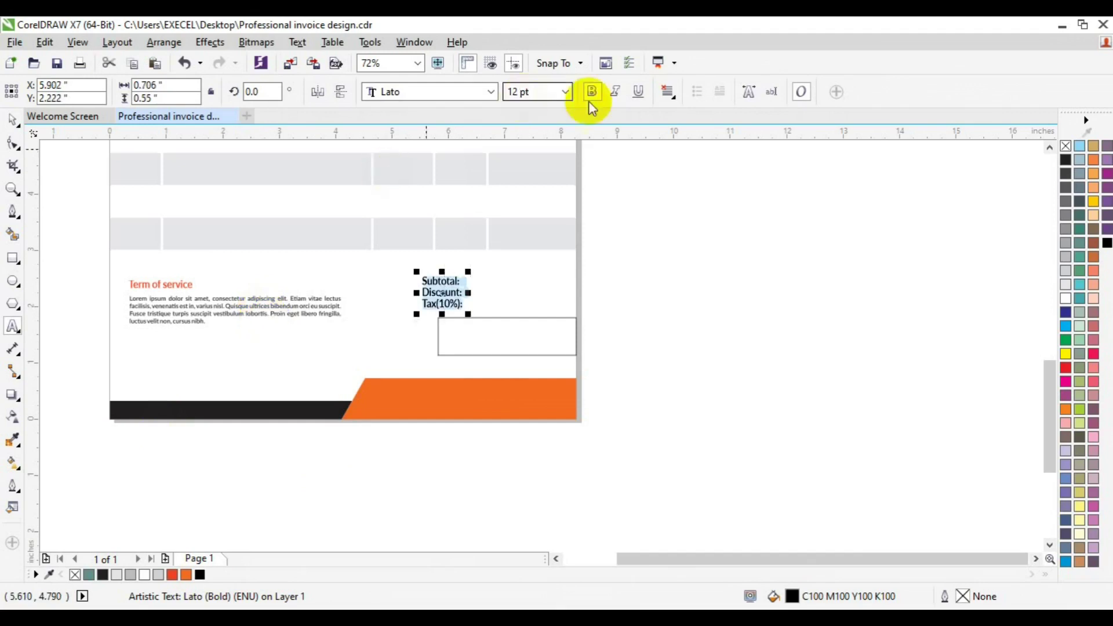
click(668, 92)
click(673, 166)
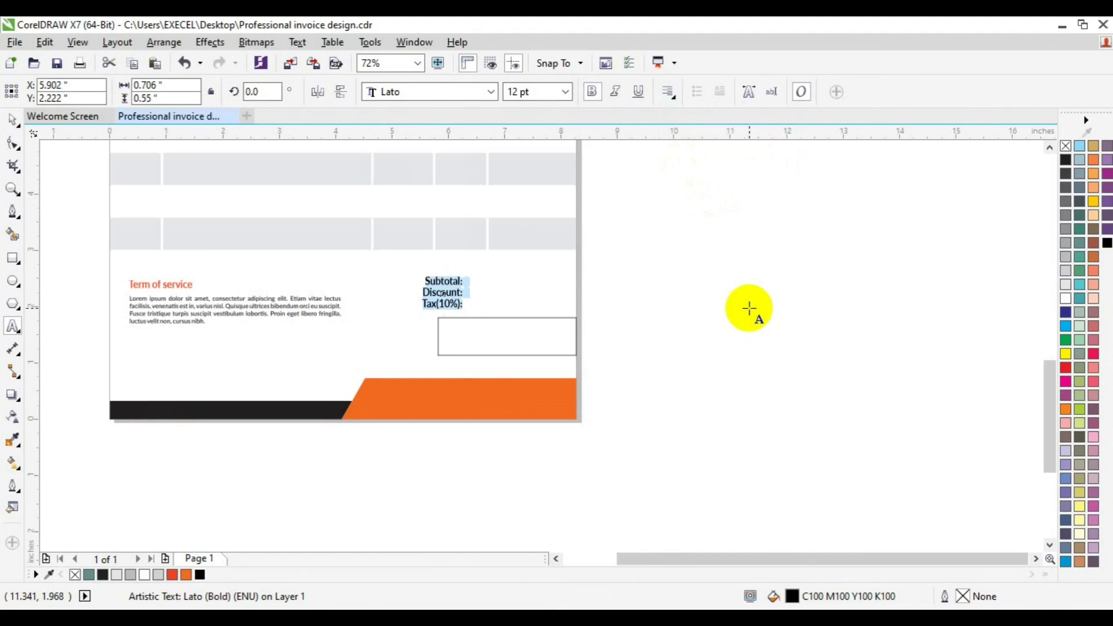
key(ctrl+t)
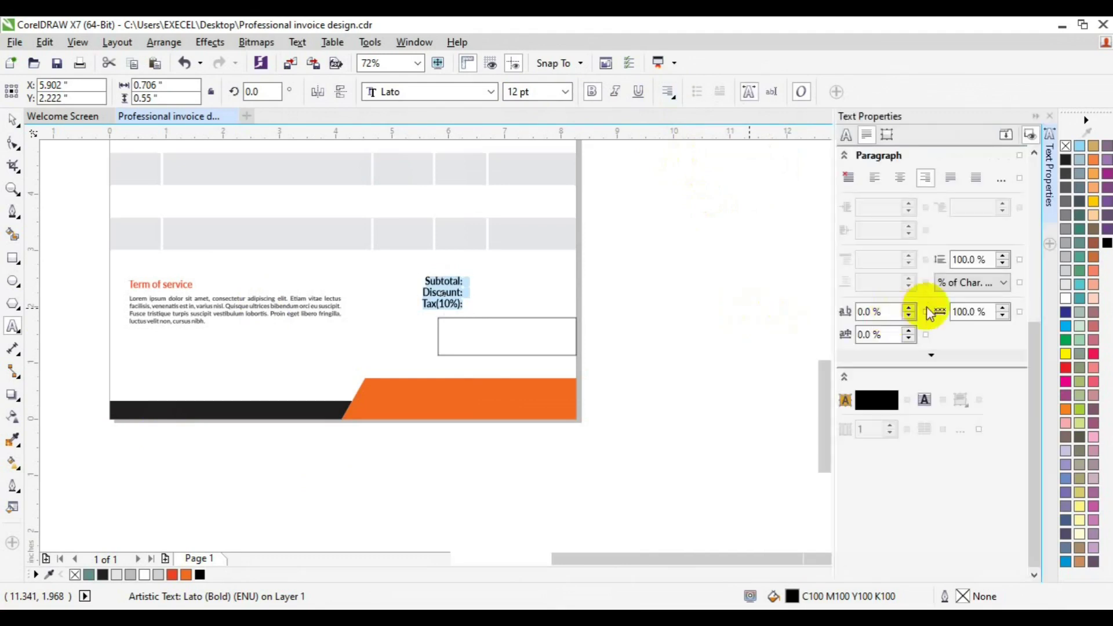
click(960, 260)
text(150)
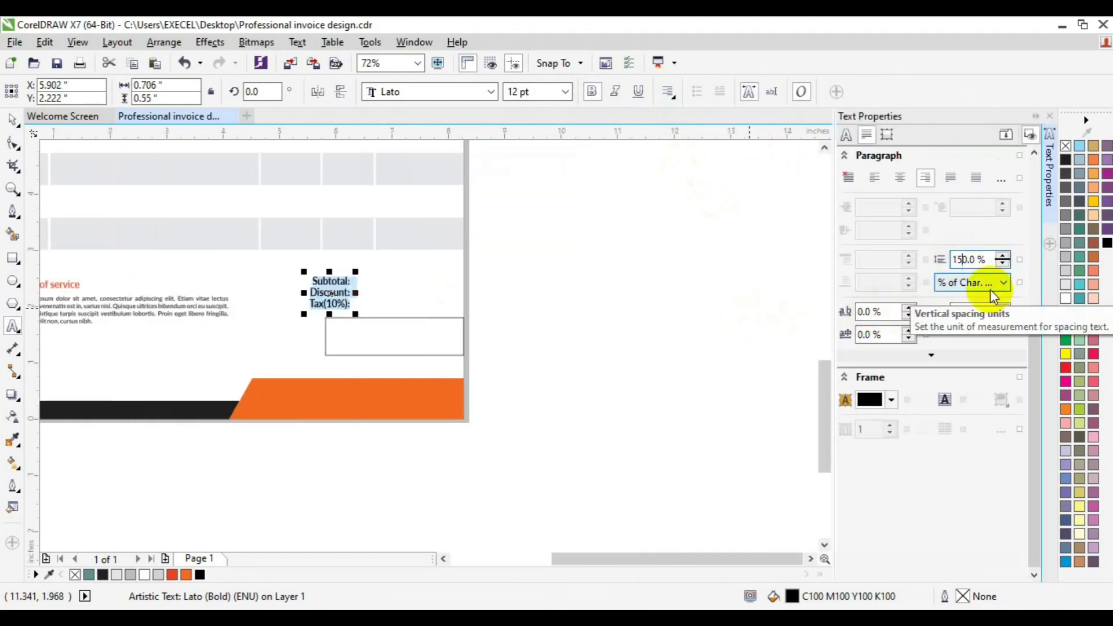
key(Return)
Shift the label block slightly up and to the right.
click(12, 123)
click(328, 298)
drag(328, 298, 346, 284)
click(391, 360)
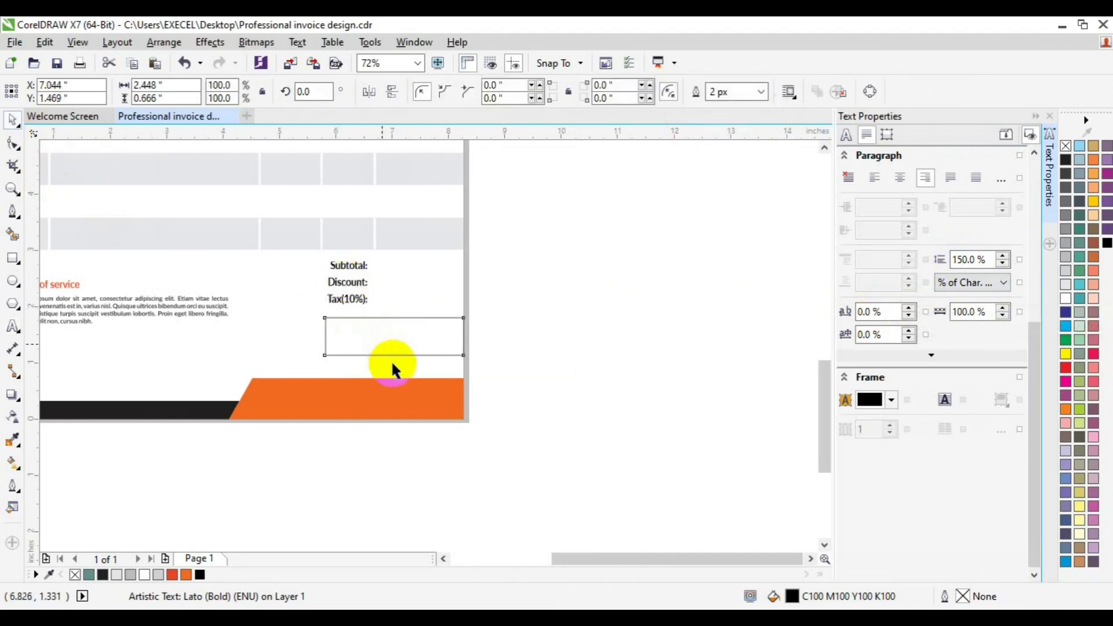
Make the empty box below the labels shorter and fill it red-orange.
click(392, 360)
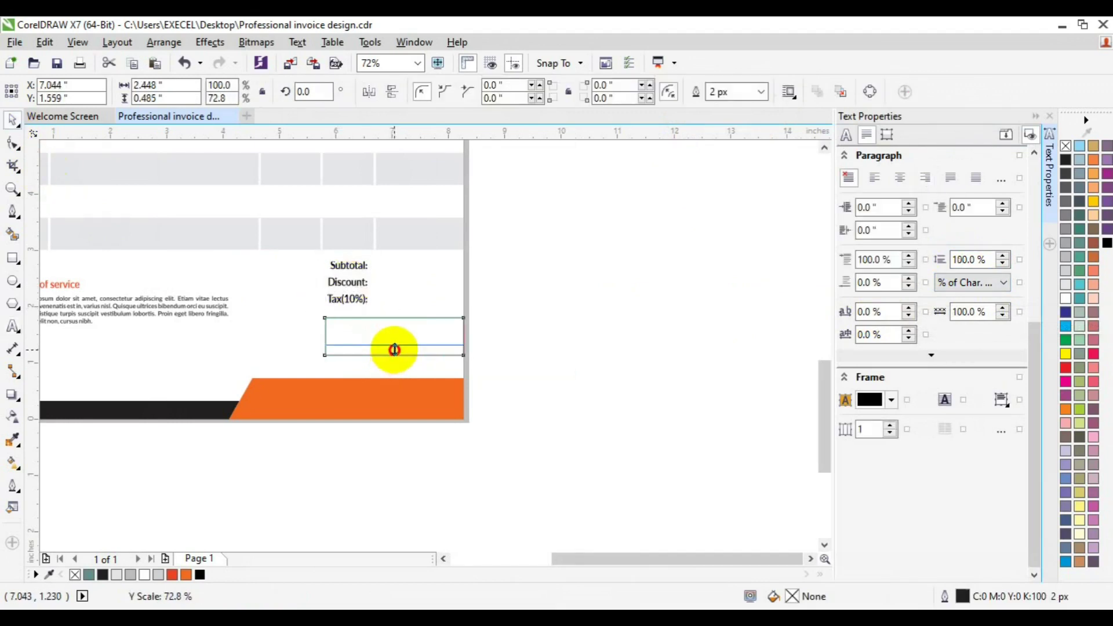
drag(394, 349, 395, 346)
shift+click(349, 293)
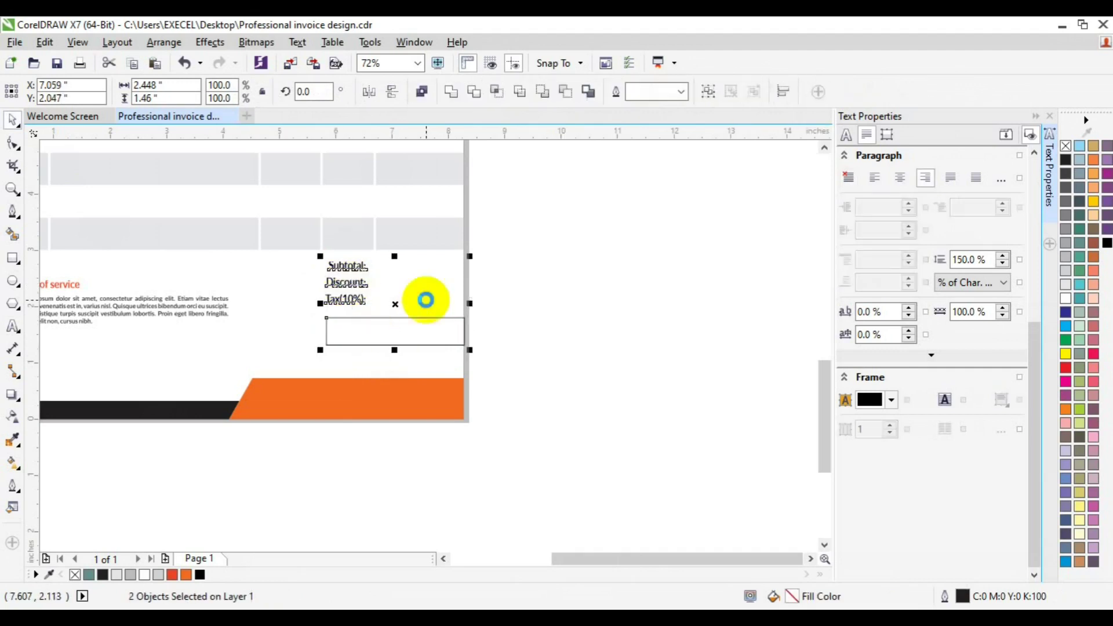
click(385, 345)
click(385, 343)
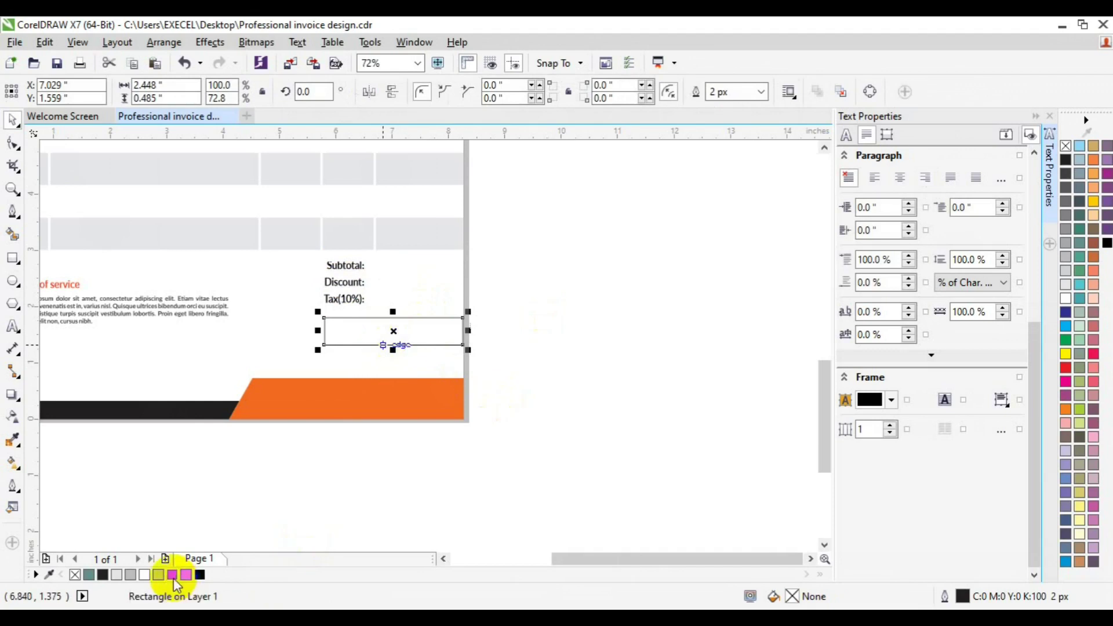
click(173, 575)
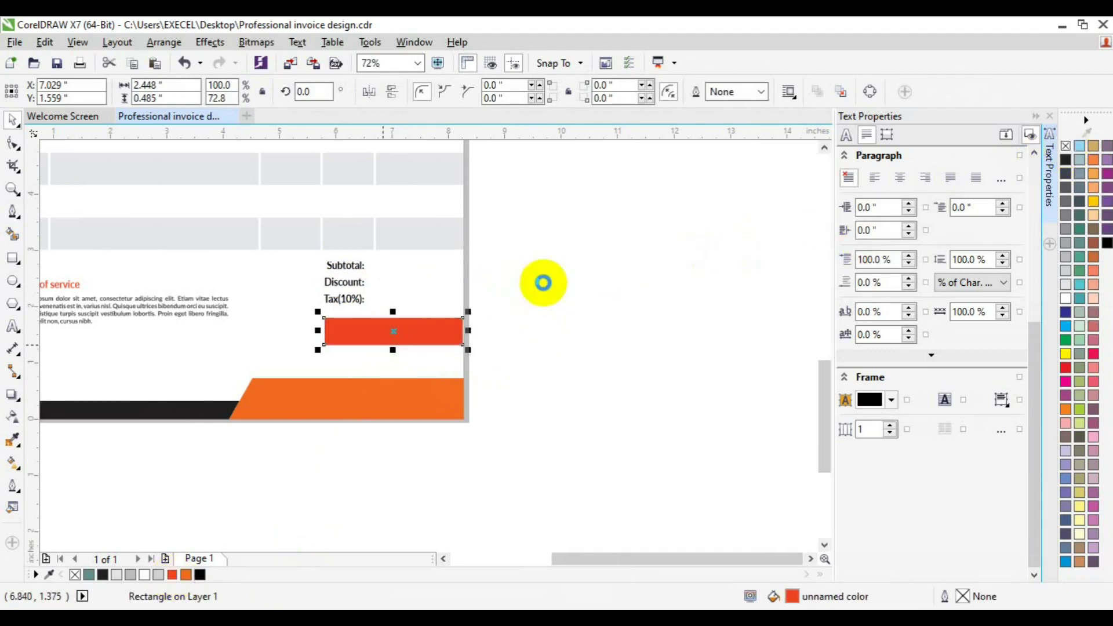
Duplicate the label text onto the red bar as a white 'Total:' label.
click(361, 293)
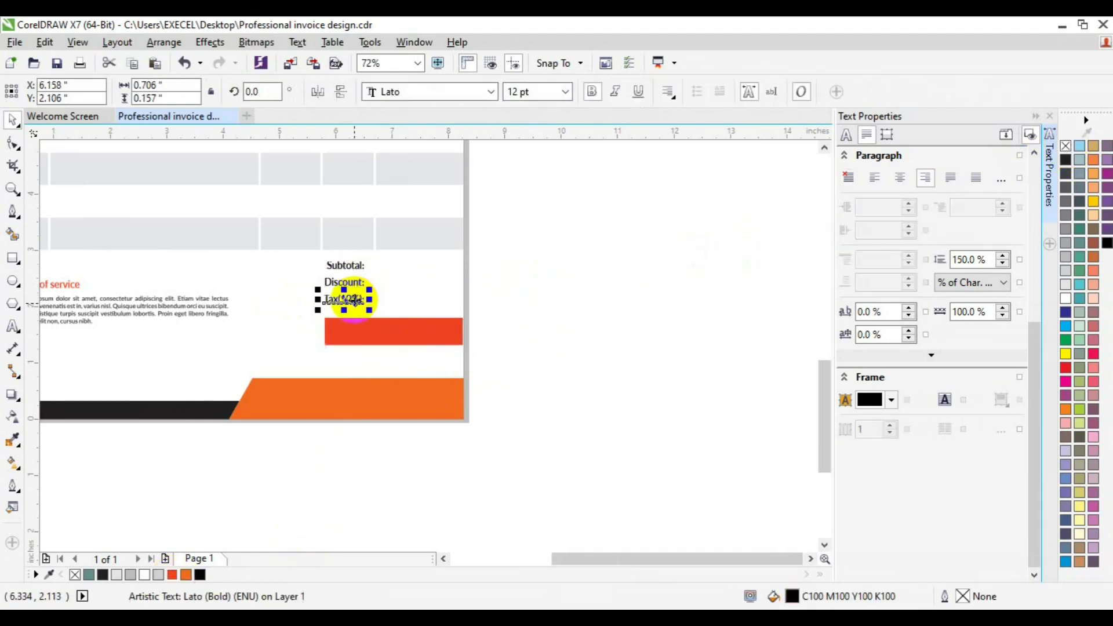
key(ctrl+d)
drag(357, 283, 333, 332)
click(13, 325)
click(346, 332)
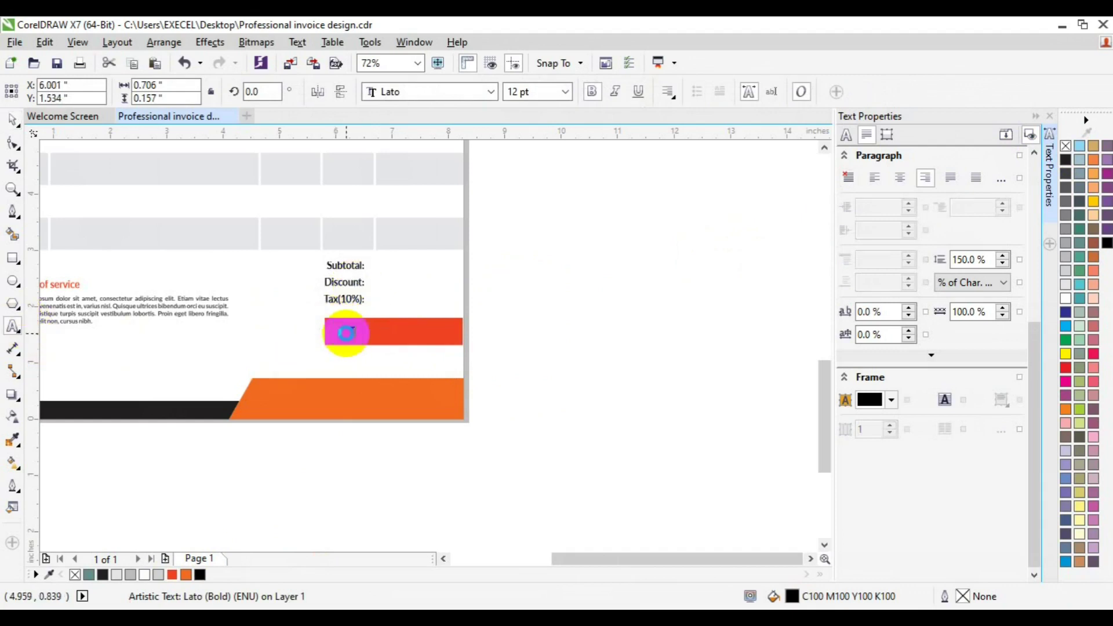
key(ctrl+a)
click(1065, 297)
click(12, 121)
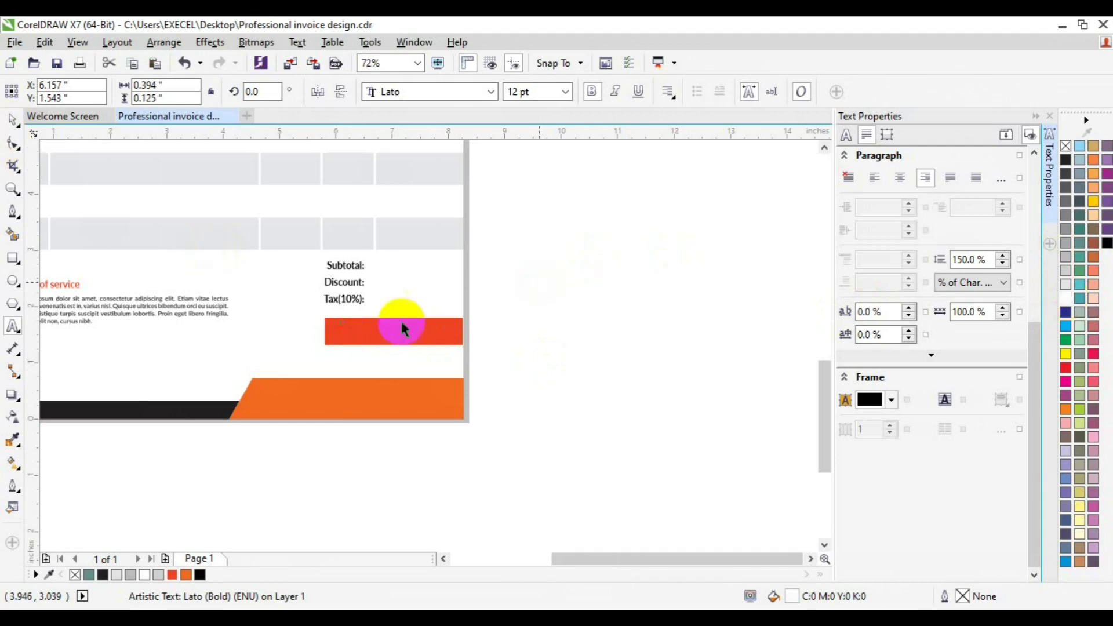
Send the red bar behind the Total: text.
click(323, 324)
right_click(323, 329)
mouse_move(406, 427)
click(591, 445)
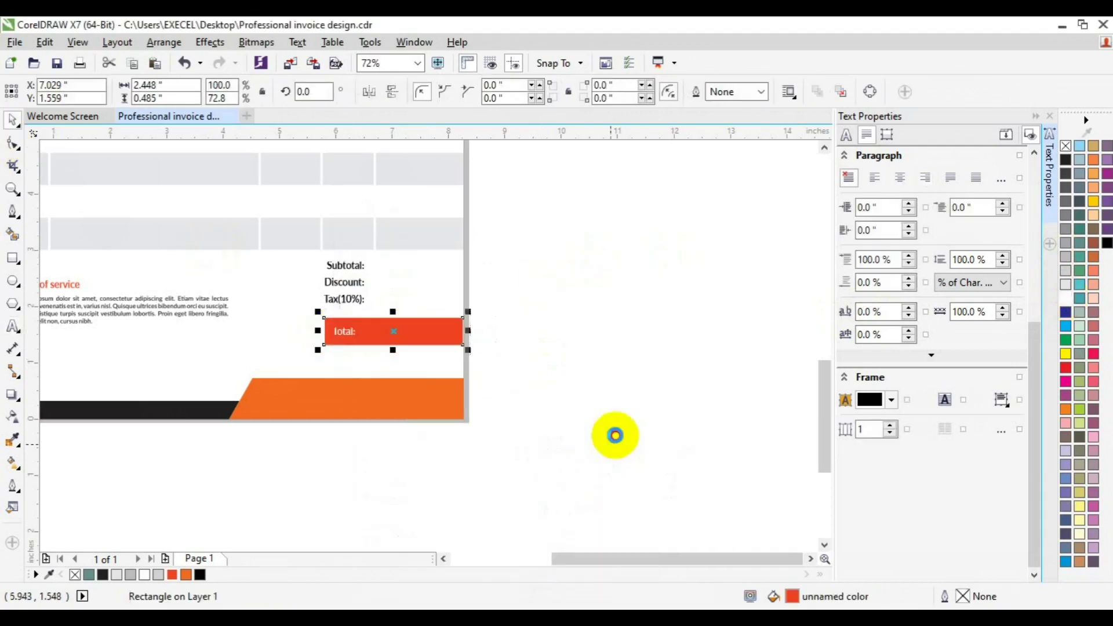
Nudge the Subtotal, Discount, Tax and Total labels right and group them.
click(347, 340)
click(524, 267)
drag(522, 239, 303, 311)
shift+click(356, 346)
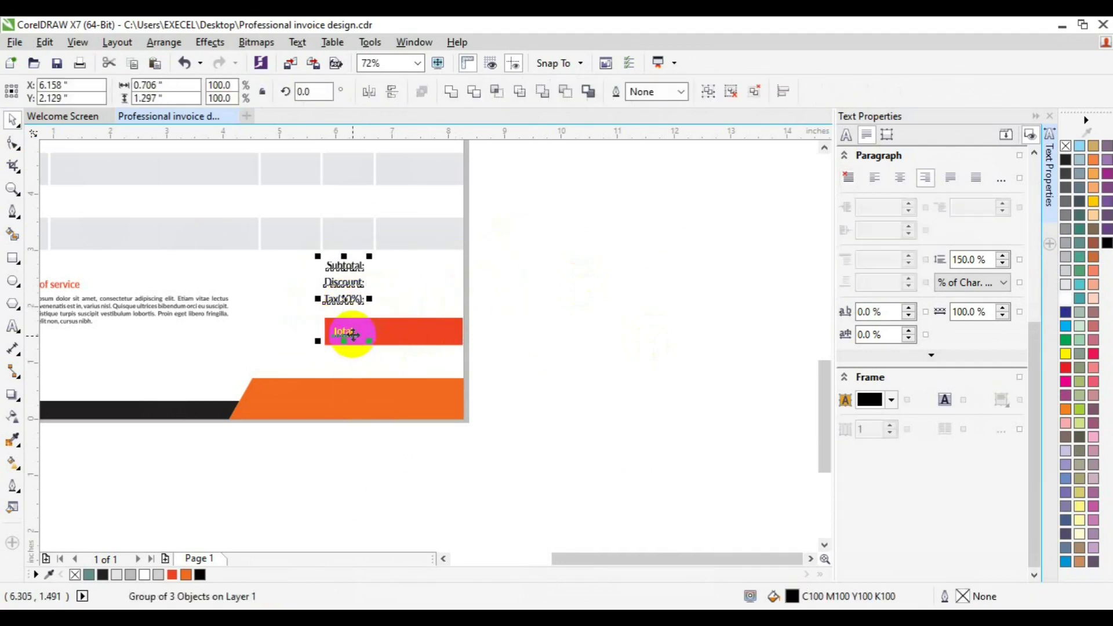
key(Right)
key(Right)
key(Right)
key(Right)
key(Right)
key(Right)
key(Right)
key(ctrl+g)
Check the label group with the Total bar, then zoom out to the whole page.
shift+click(438, 334)
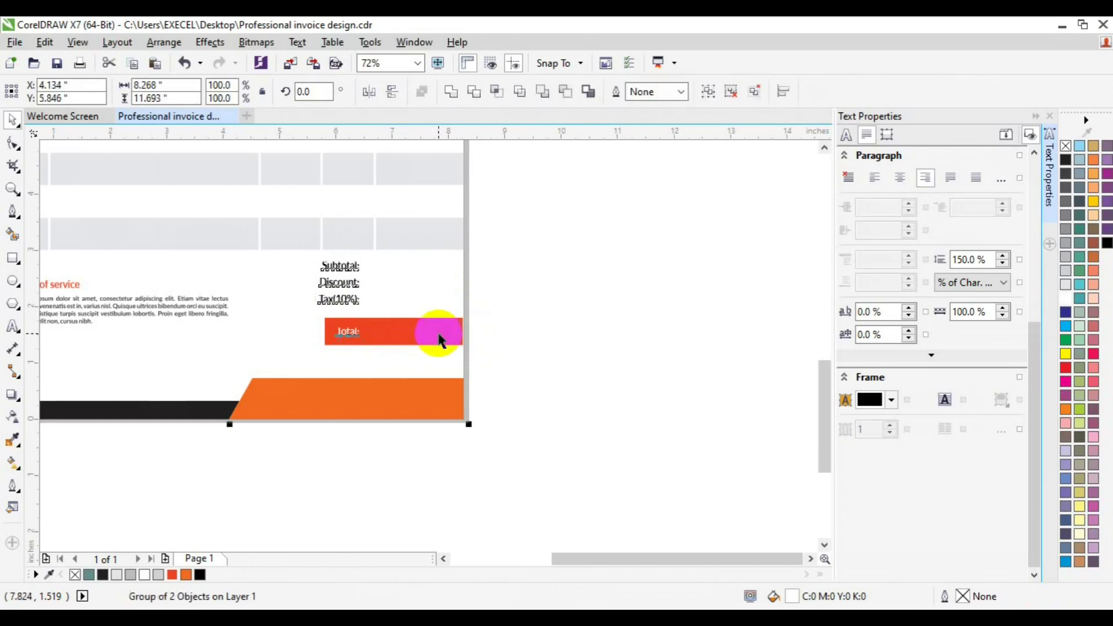
click(549, 315)
click(339, 289)
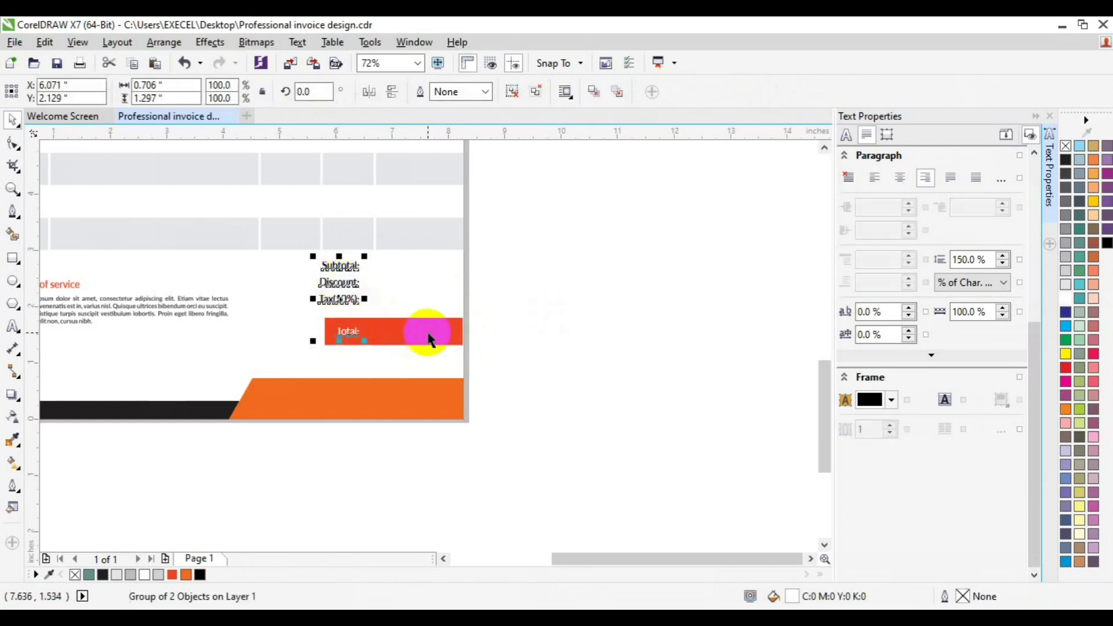
shift+click(441, 332)
click(444, 366)
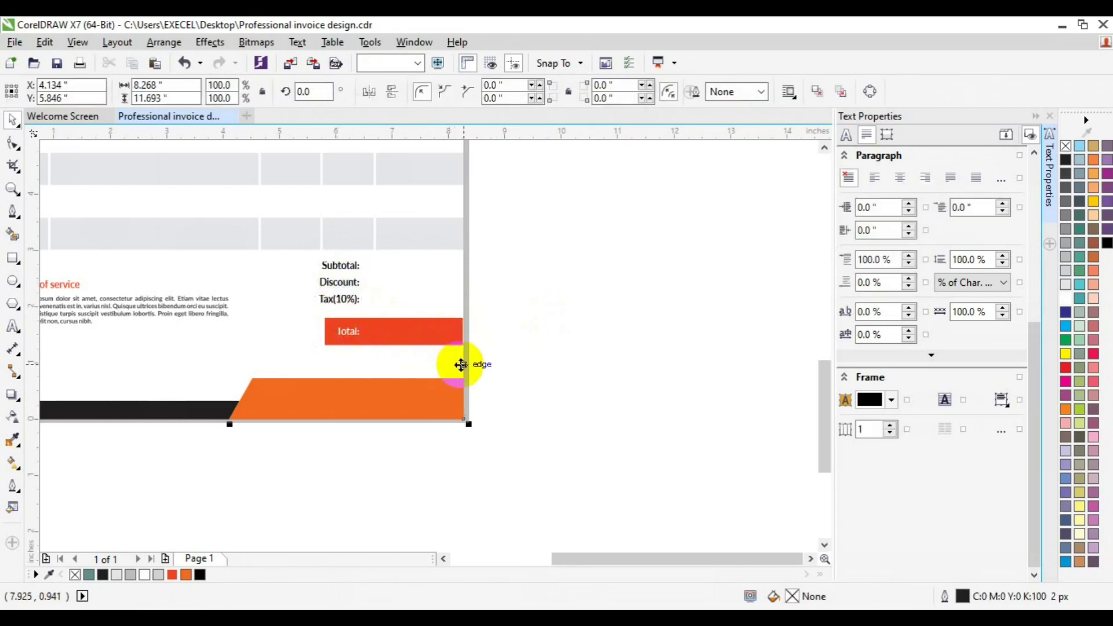
click(508, 329)
click(352, 298)
click(411, 335)
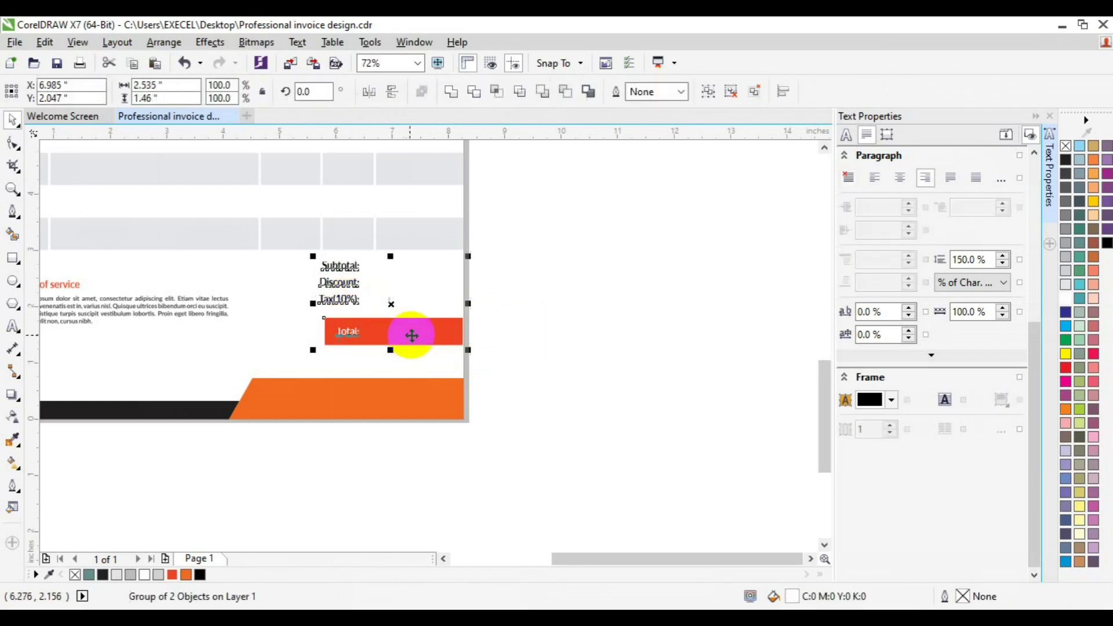
click(568, 285)
click(13, 189)
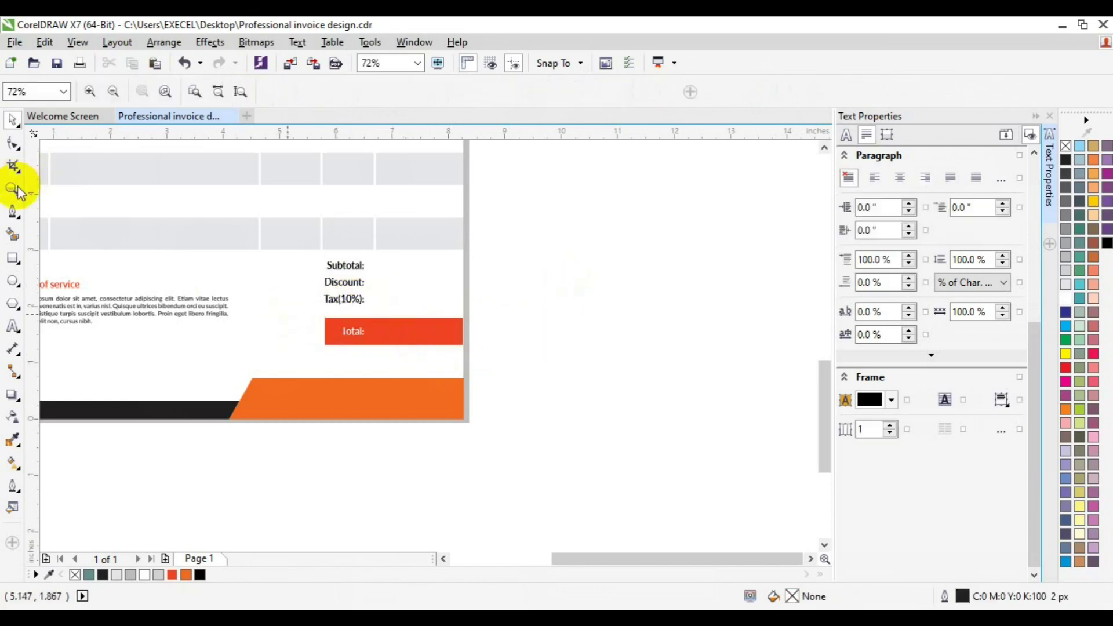
click(113, 93)
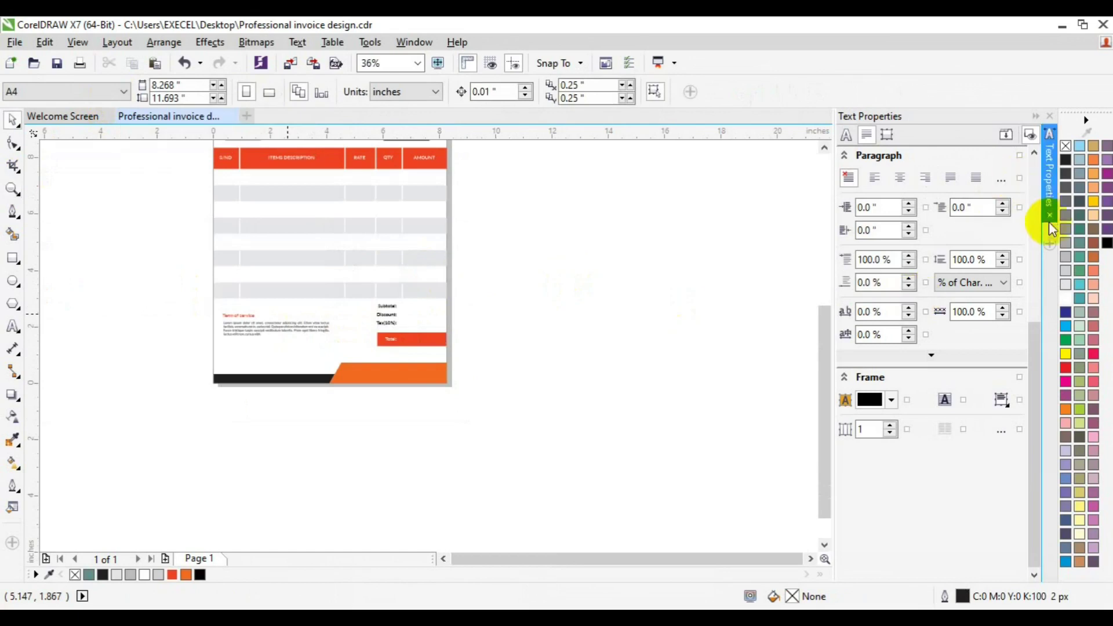
Copy the Term of service heading below the terms as 'Thank You For Your Business..!'.
key(ctrl+t)
click(1050, 148)
click(1050, 148)
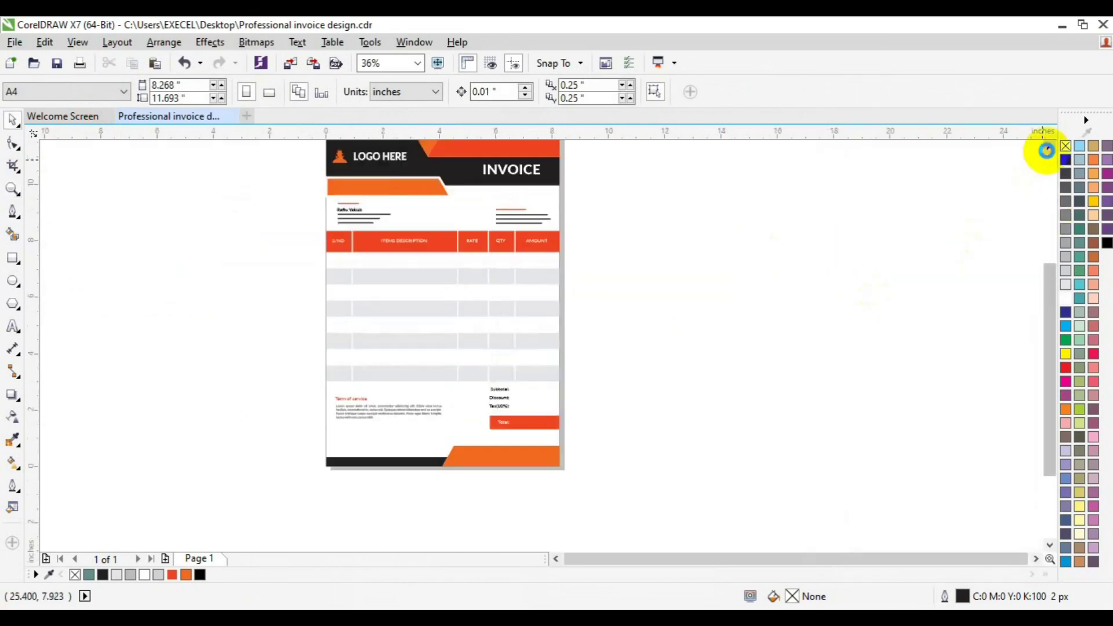
click(13, 189)
click(399, 427)
key(space)
click(442, 292)
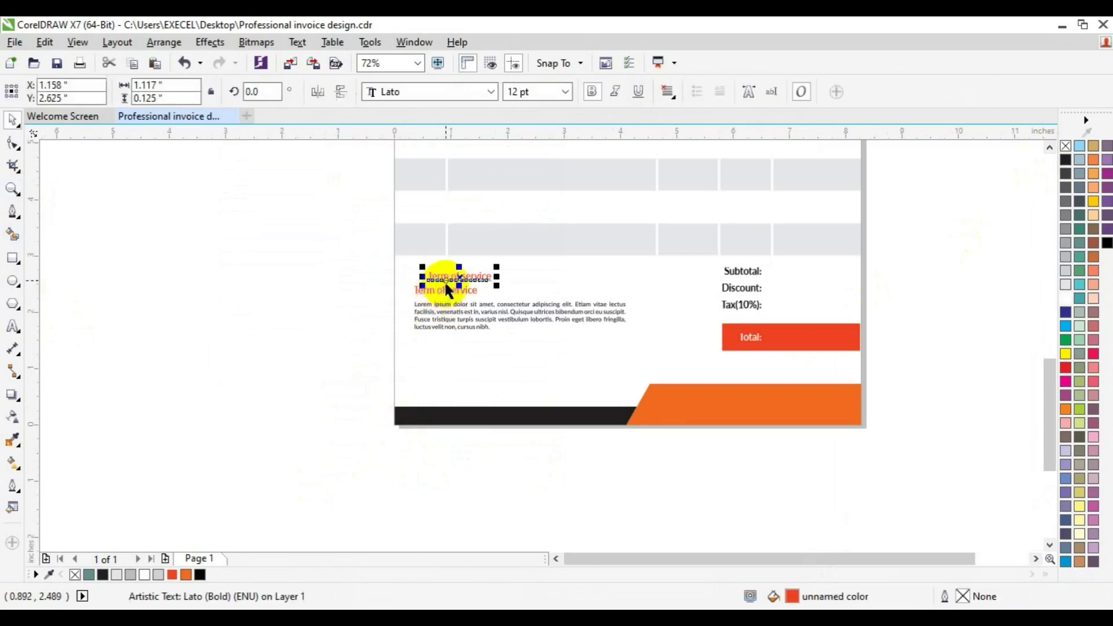
drag(446, 290, 451, 359)
click(13, 326)
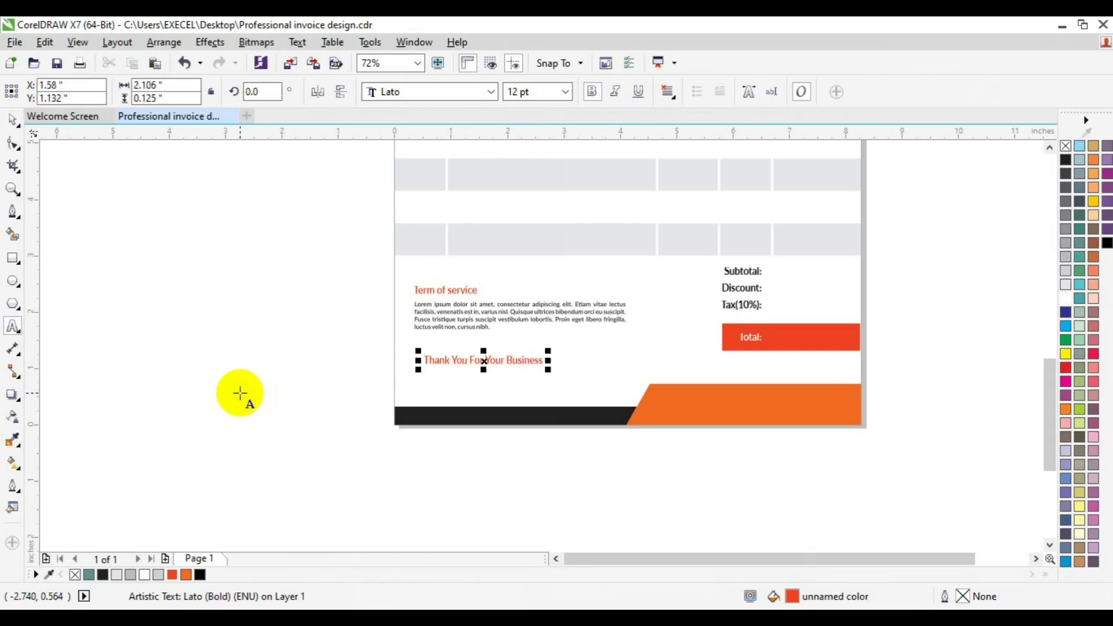
Group the terms heading with its paragraph and nudge it and the thank-you text left.
drag(323, 278, 646, 341)
key(ctrl+g)
shift+click(511, 360)
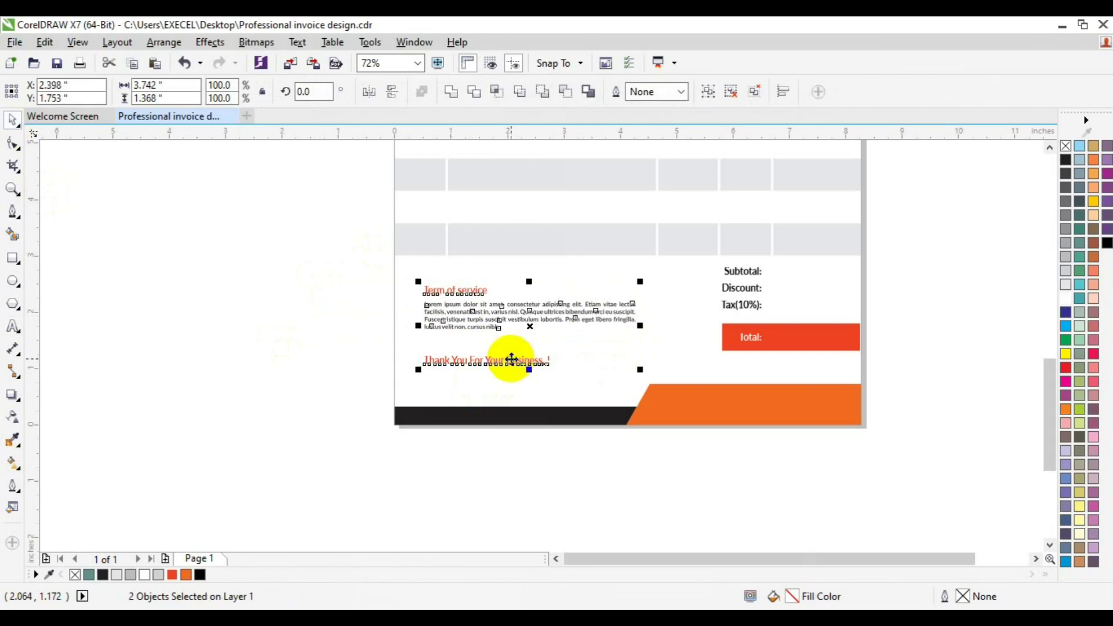
key(Left)
key(Left)
key(Left)
key(Left)
key(Left)
key(Left)
key(Left)
key(Left)
key(Left)
key(Left)
key(Left)
key(Left)
key(Left)
key(Left)
key(Left)
key(Left)
key(Left)
key(Left)
key(Left)
key(Left)
click(312, 354)
Trim the top of the orange footer shape with a rectangle to make it thinner.
click(479, 358)
click(13, 258)
drag(602, 367, 896, 394)
key(space)
shift+click(842, 416)
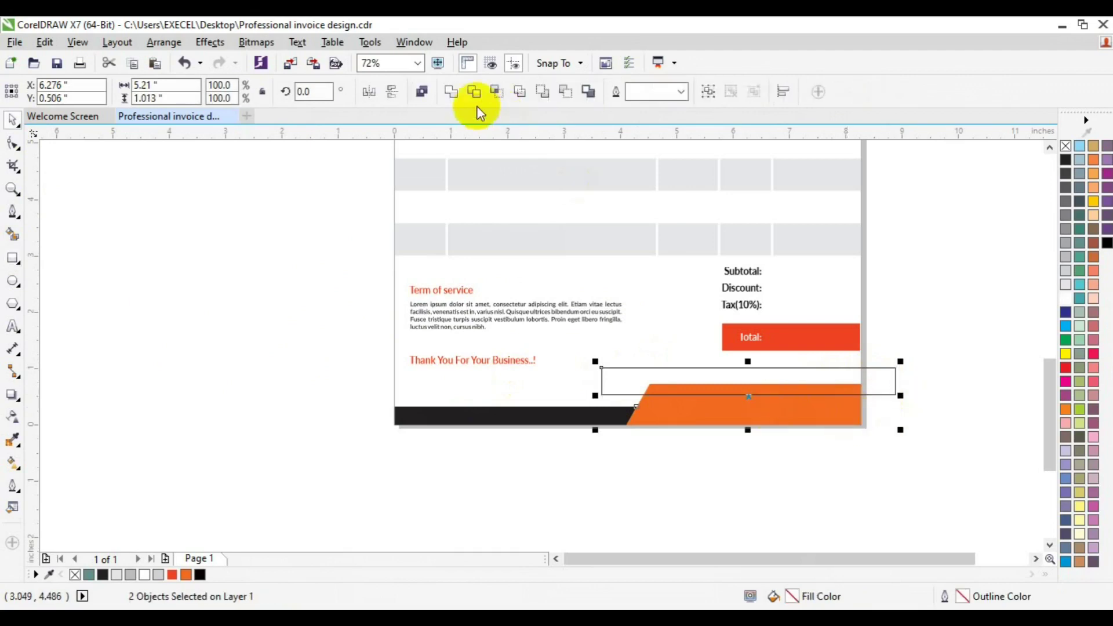
click(474, 93)
key(Delete)
Trim the black footer bar with a rectangle and delete the cutter.
click(594, 412)
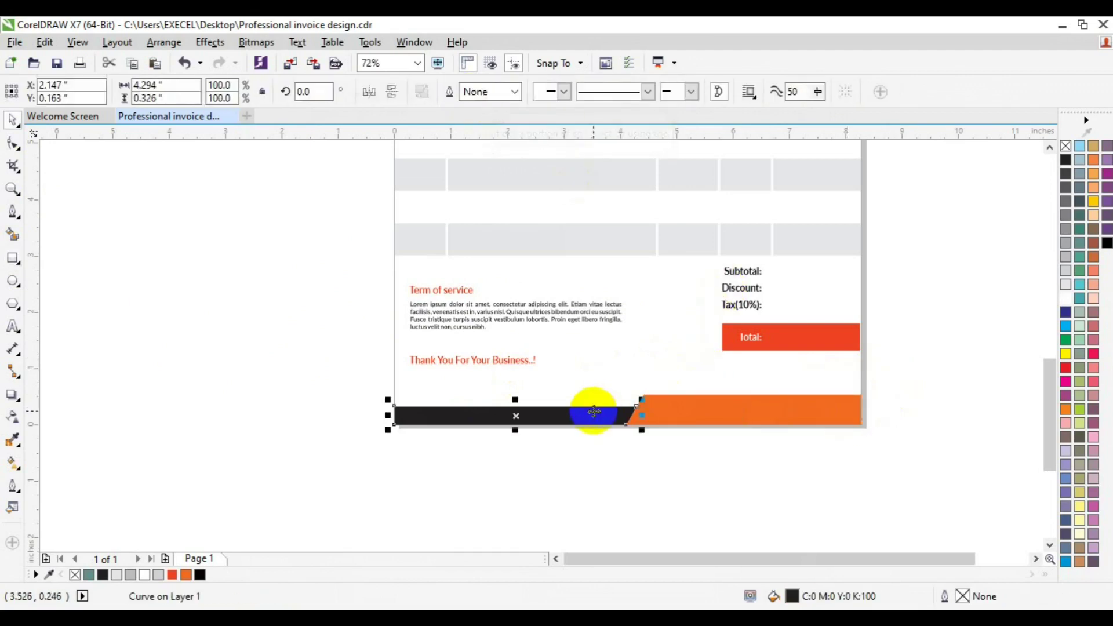
key(F6)
drag(259, 263, 397, 455)
shift+click(450, 415)
click(489, 91)
key(Delete)
Draw a horizontal signature line above the orange footer.
click(13, 212)
drag(676, 384, 815, 387)
click(954, 371)
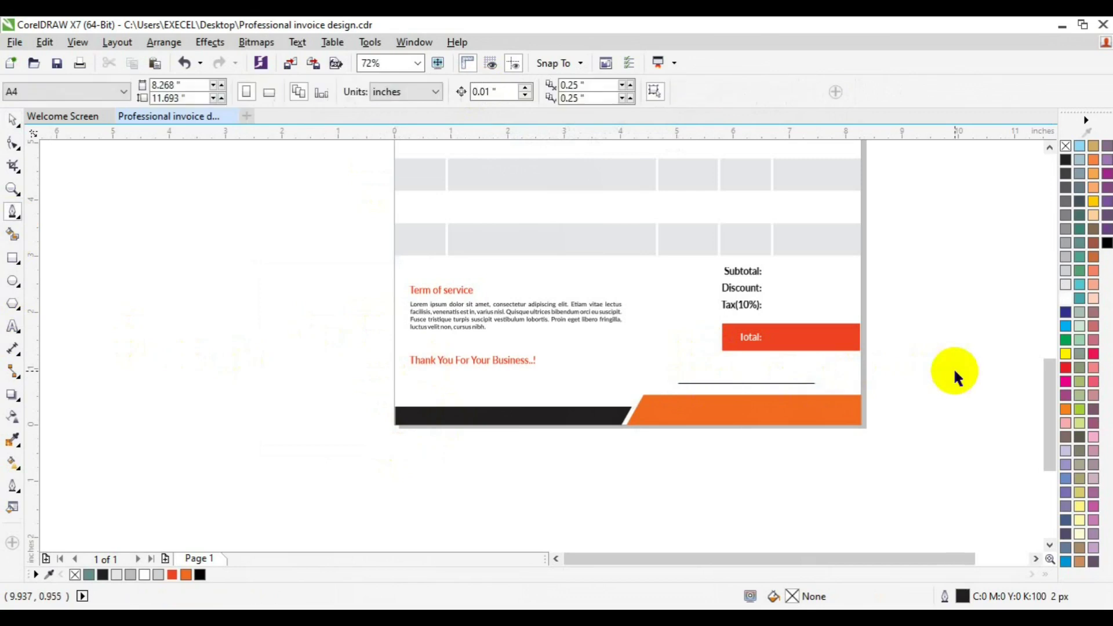
Nudge the totals labels and red Total bar up slightly.
click(725, 384)
drag(942, 243, 703, 363)
key(Up)
key(Up)
key(Up)
key(Up)
key(Up)
key(Up)
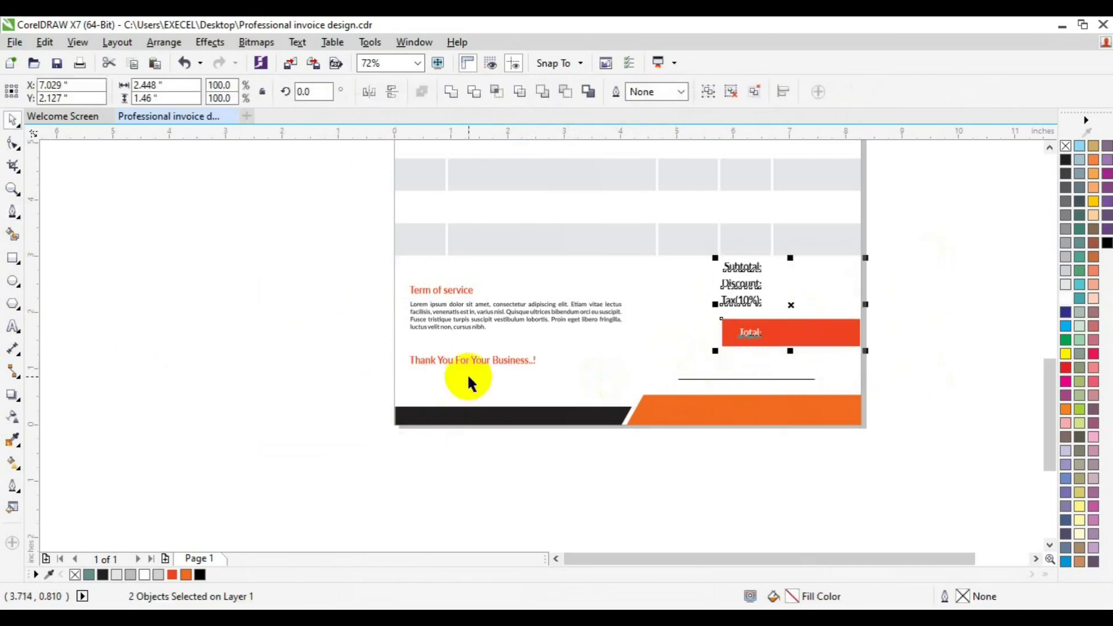
click(444, 355)
Duplicate the thank-you text as 'Signature' and place it under the signature line.
click(444, 360)
key(ctrl+d)
click(13, 329)
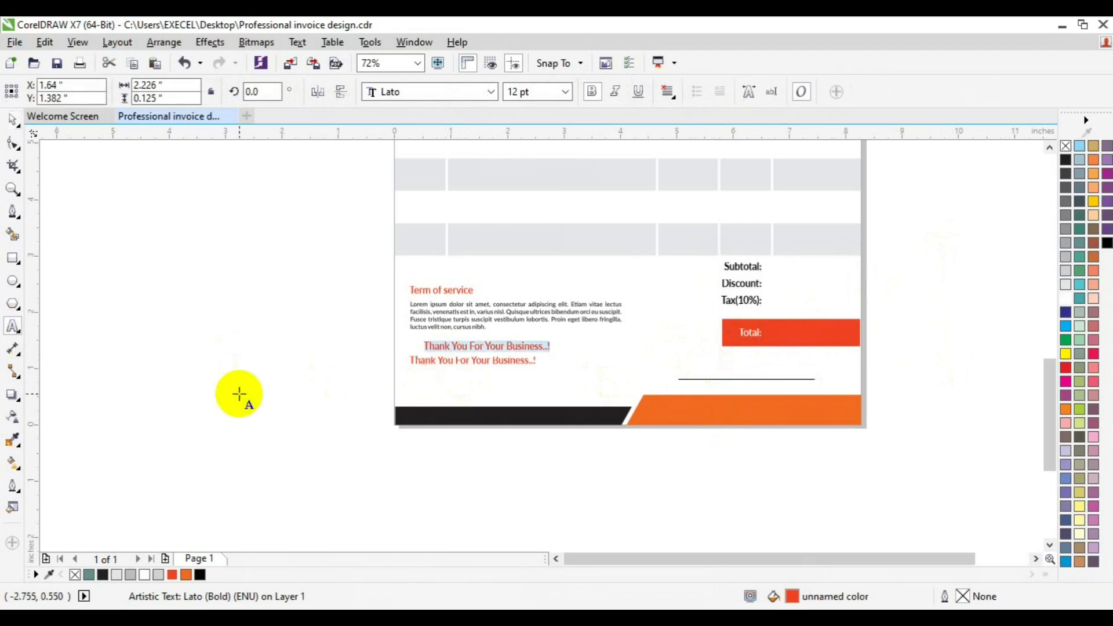
text(Signature)
click(13, 120)
drag(421, 346, 736, 390)
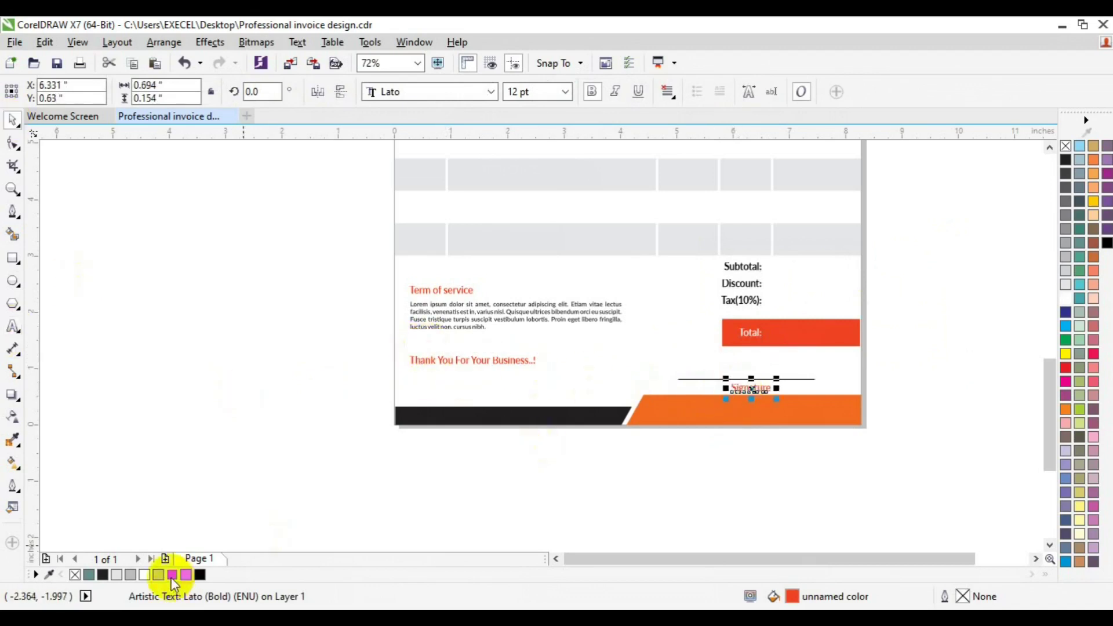
shift+click(807, 379)
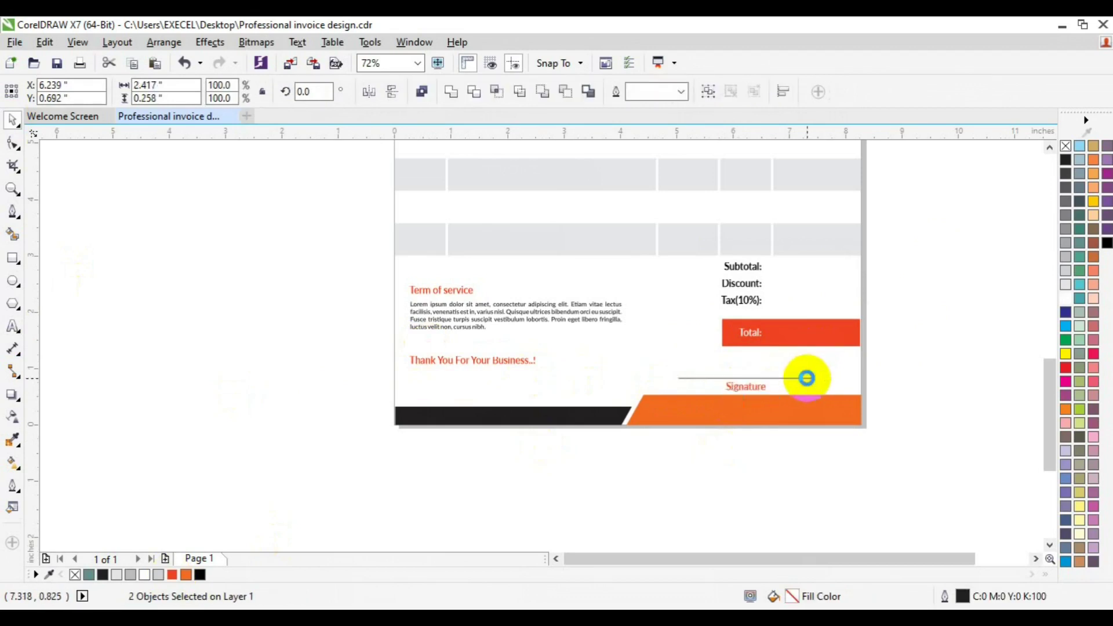
click(939, 339)
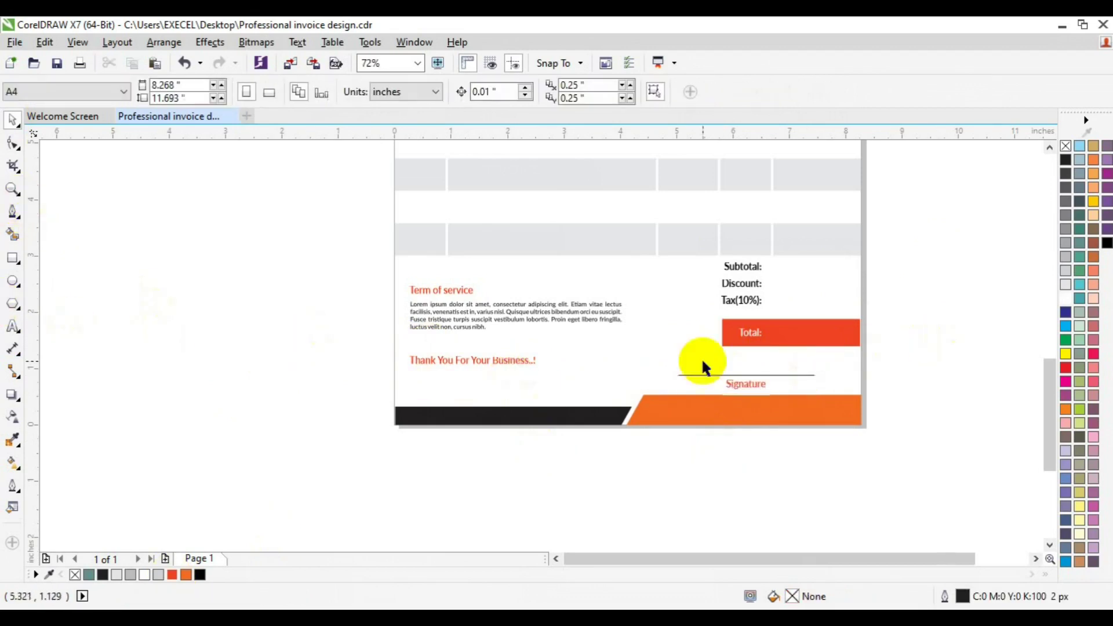
Group the signature line with its label and copy it to the left side.
drag(888, 360, 641, 398)
key(ctrl+g)
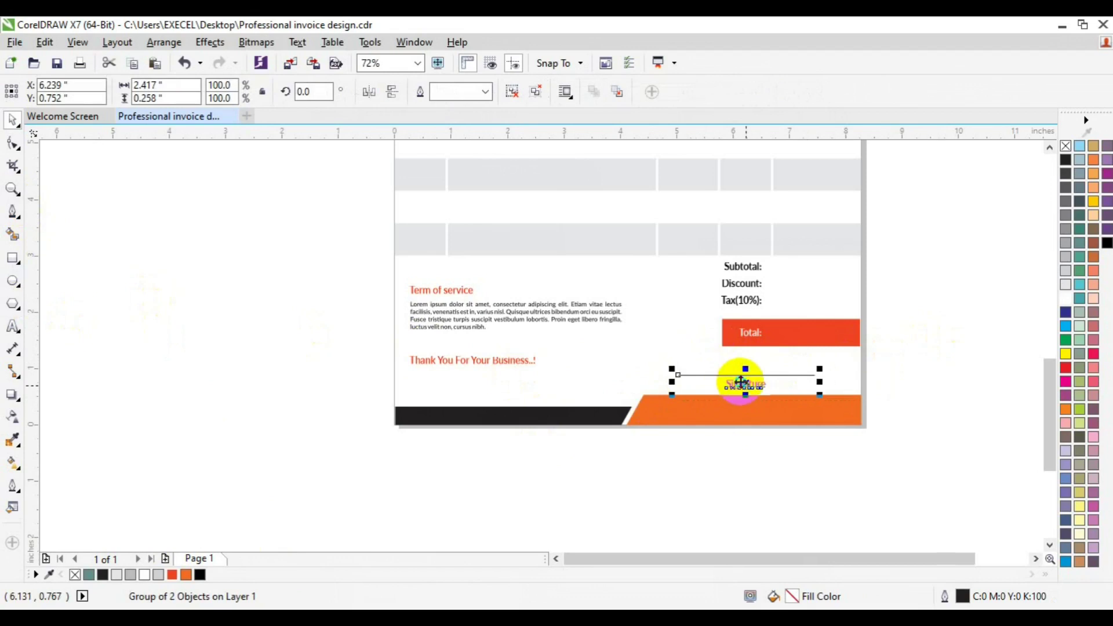
drag(746, 392, 494, 391)
click(516, 417)
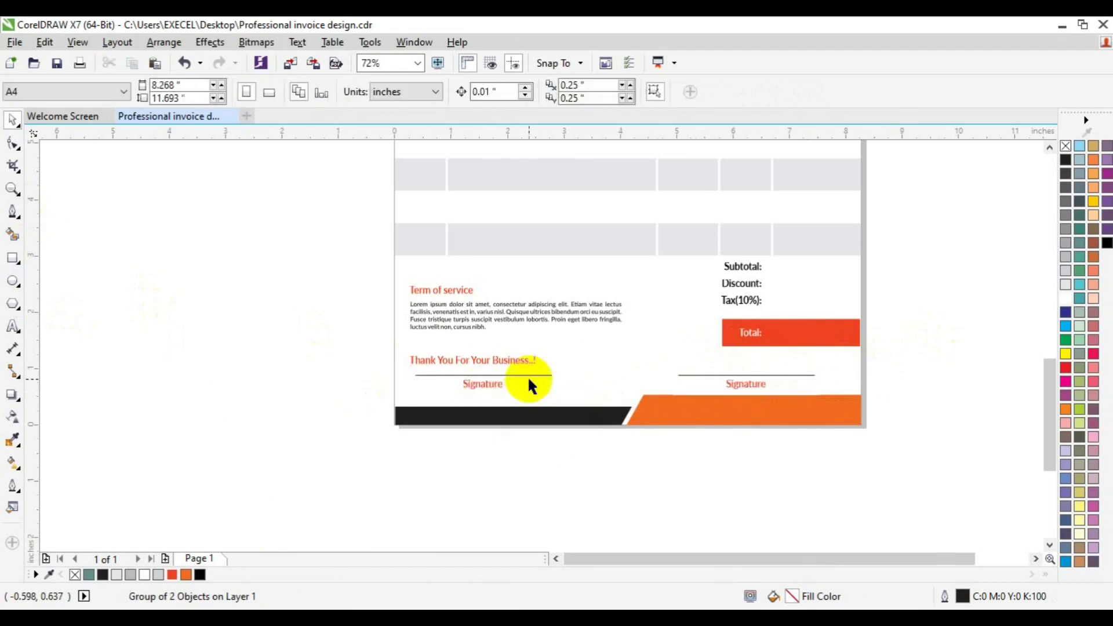
Ungroup the left copy and retype its caption as 'Cust Signature'.
key(ctrl+u)
click(487, 384)
click(12, 326)
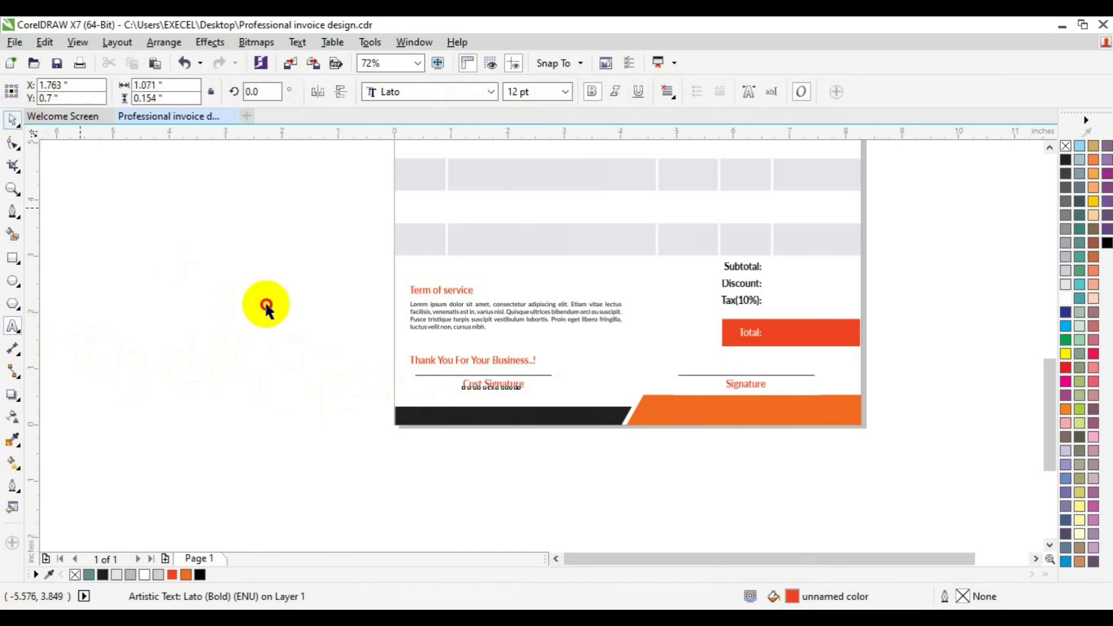
key(ctrl+space)
Group both signature blocks and centre them horizontally on the page.
shift+click(426, 375)
click(757, 385)
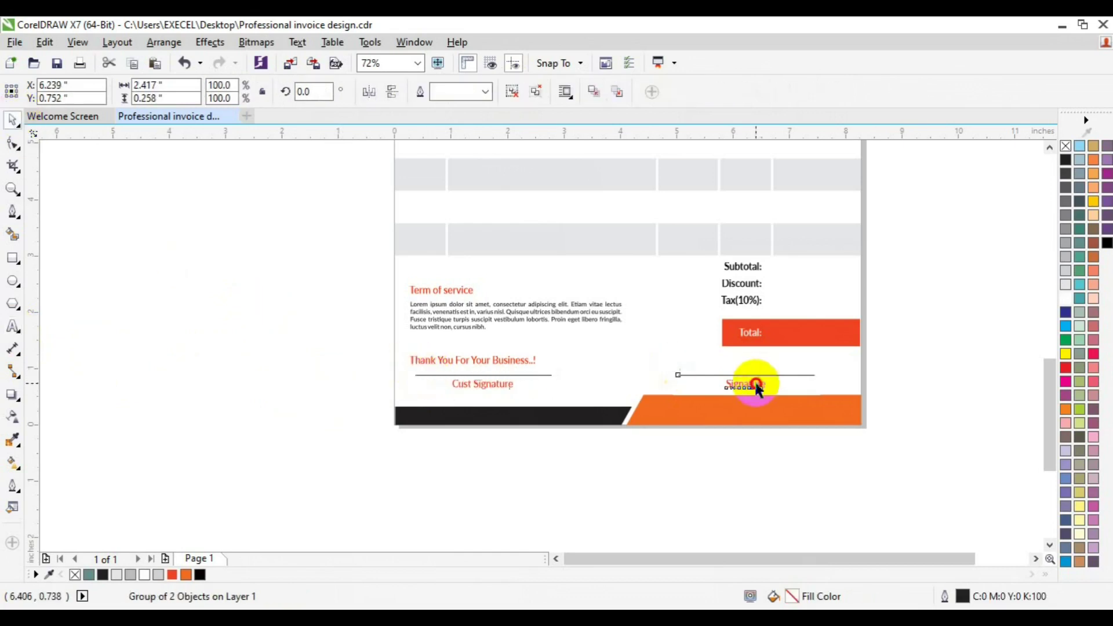
shift+click(474, 384)
key(ctrl+g)
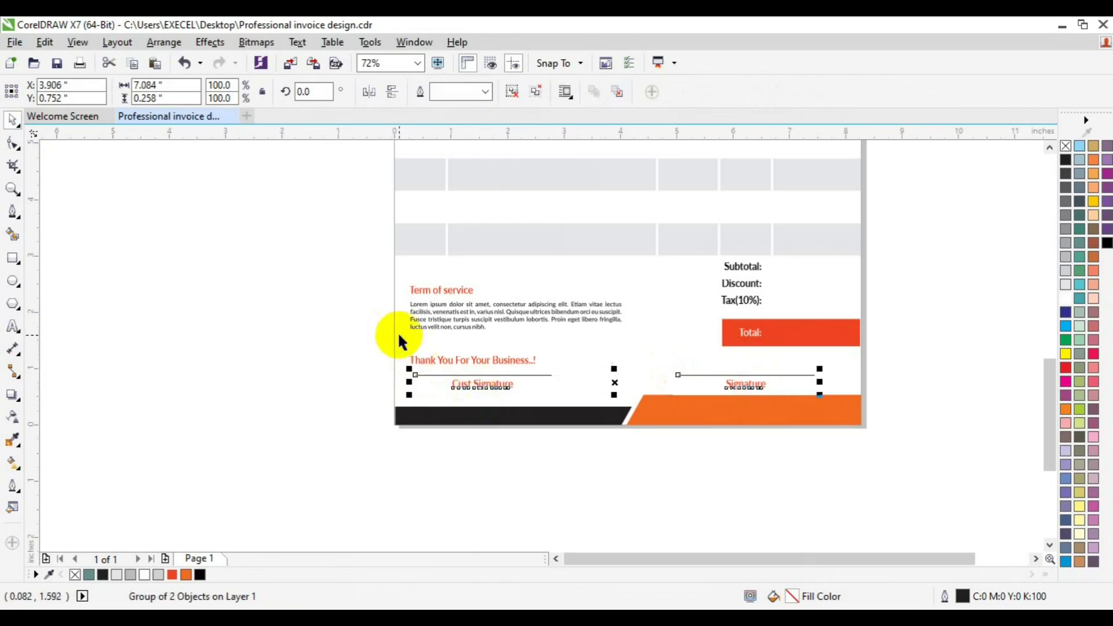
click(397, 335)
double_click(13, 254)
click(470, 385)
shift+click(405, 330)
key(c)
Move the thank-you text onto the orange footer, centre it vertically, and zoom out.
click(440, 369)
drag(440, 362, 704, 411)
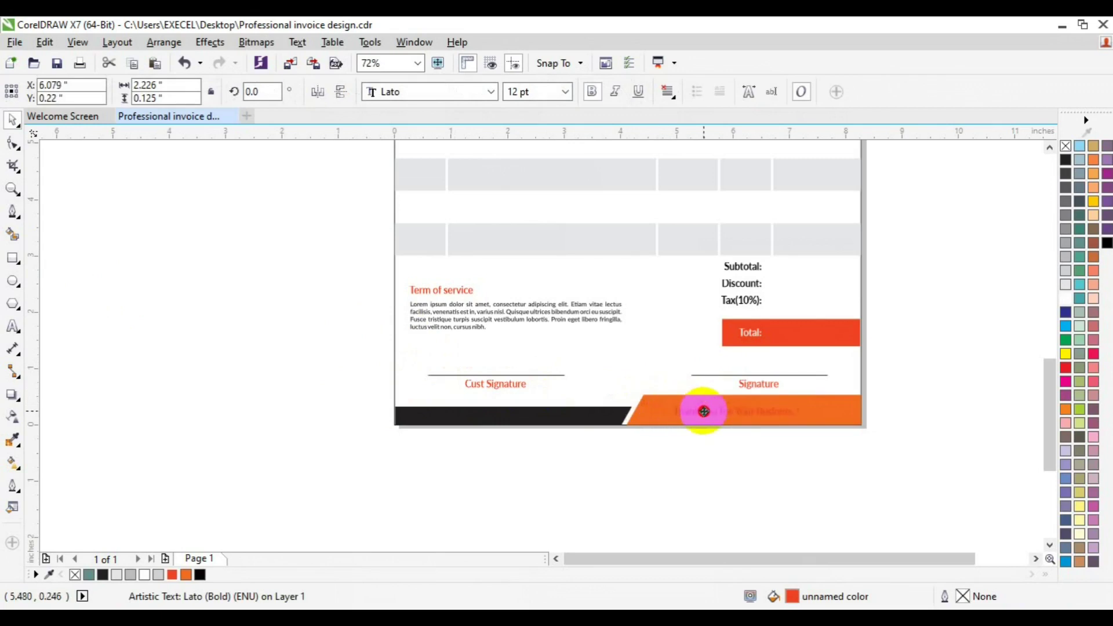
shift+click(853, 409)
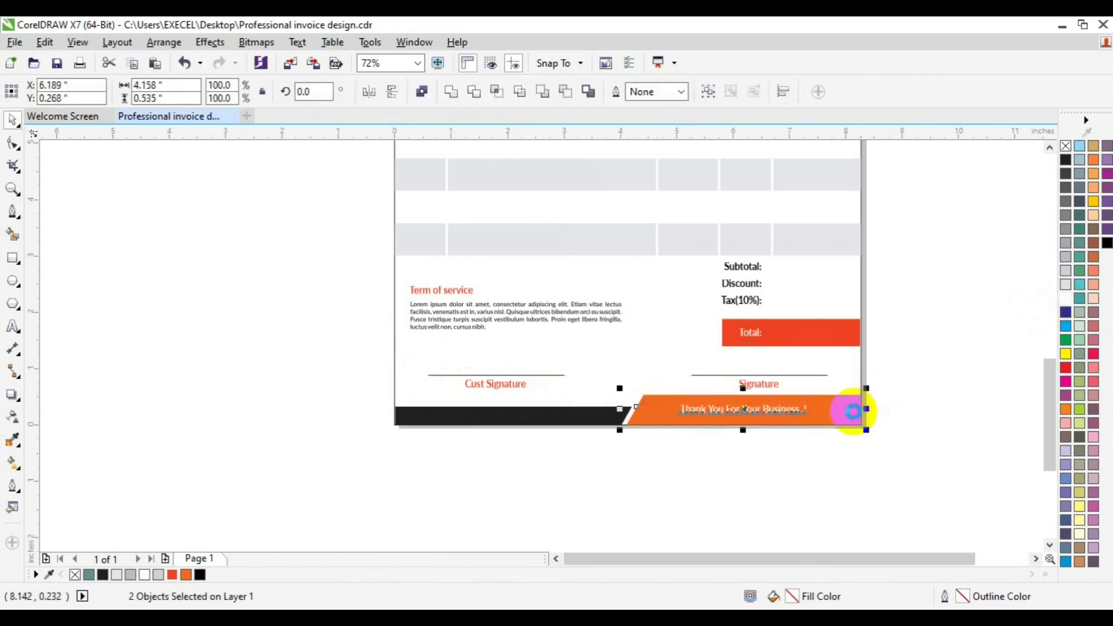
key(e)
click(546, 361)
click(15, 184)
click(113, 93)
key(space)
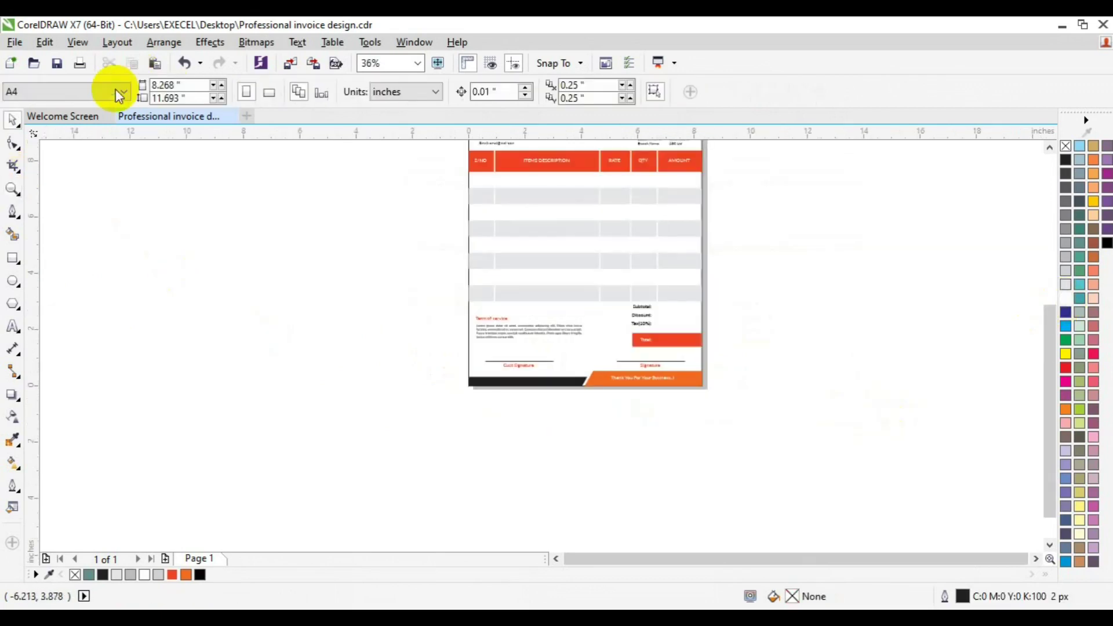